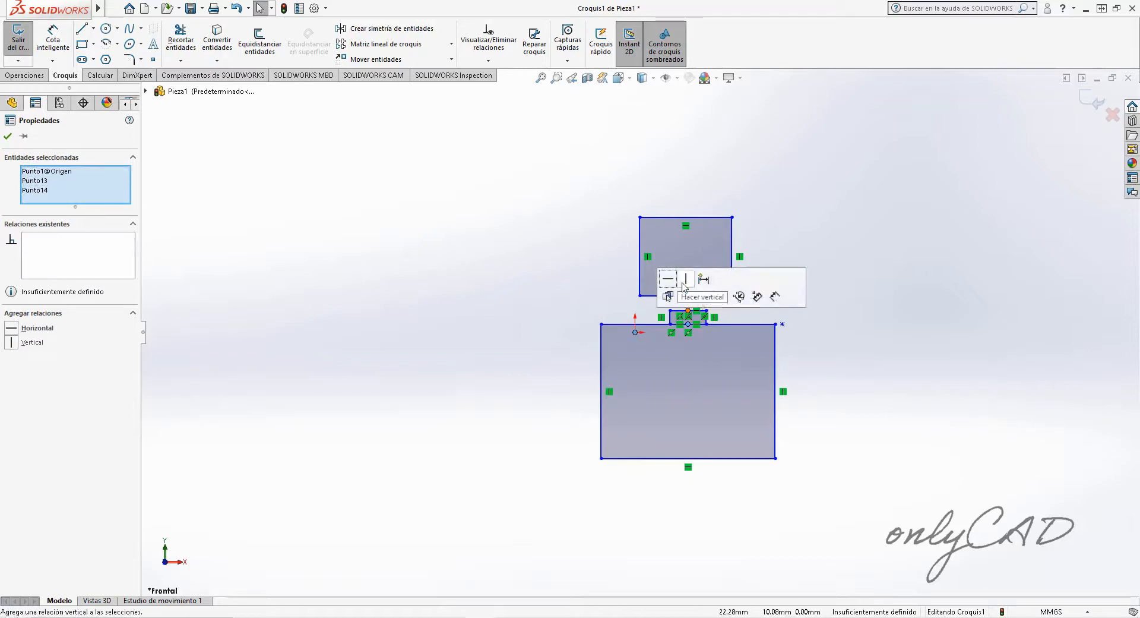
- Make the midpoint of the lower rectangle's top edge coincident with the sketch origin
{"action": "key", "text": "Escape"}
{"action": "left_click", "coordinate": [638, 330]}
{"action": "left_click", "coordinate": [688, 324]}
{"action": "left_click", "coordinate": [758, 271]}
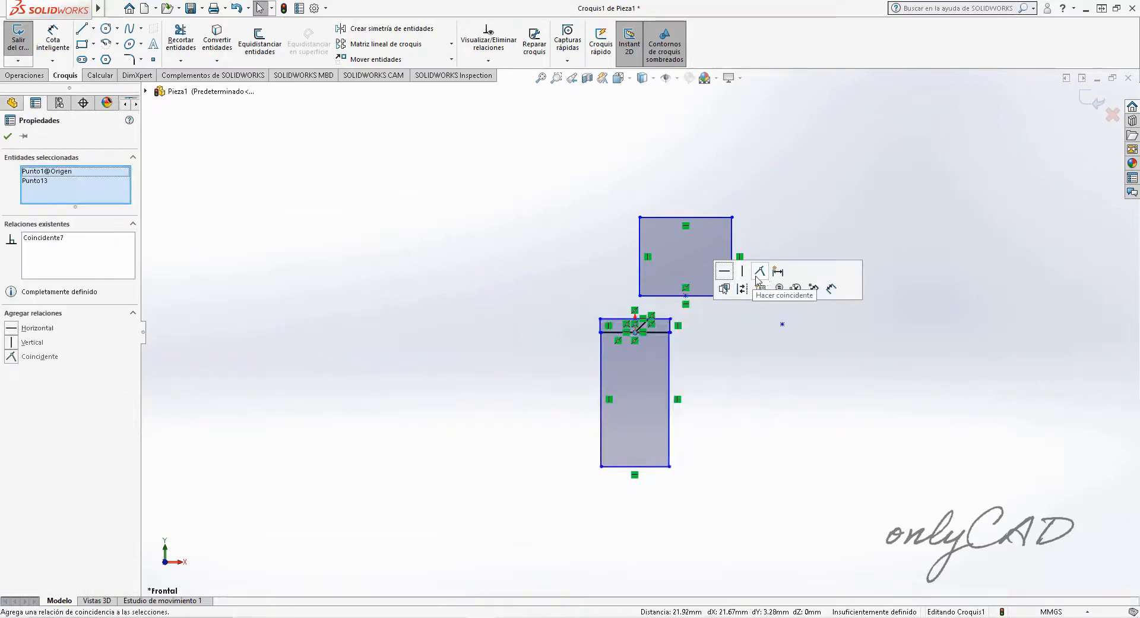
- Hide the sketch relation symbols and widen the lower rectangle to about 106 mm
{"action": "left_click", "coordinate": [676, 79]}
{"action": "left_click", "coordinate": [683, 256]}
{"action": "left_click_drag", "start_coordinate": [670, 362], "coordinate": [764, 362]}
- Make the upper rectangle's bottom midpoint coincident with the neck's top midpoint, and widen the upper rectangle
{"action": "left_click", "coordinate": [685, 295]}
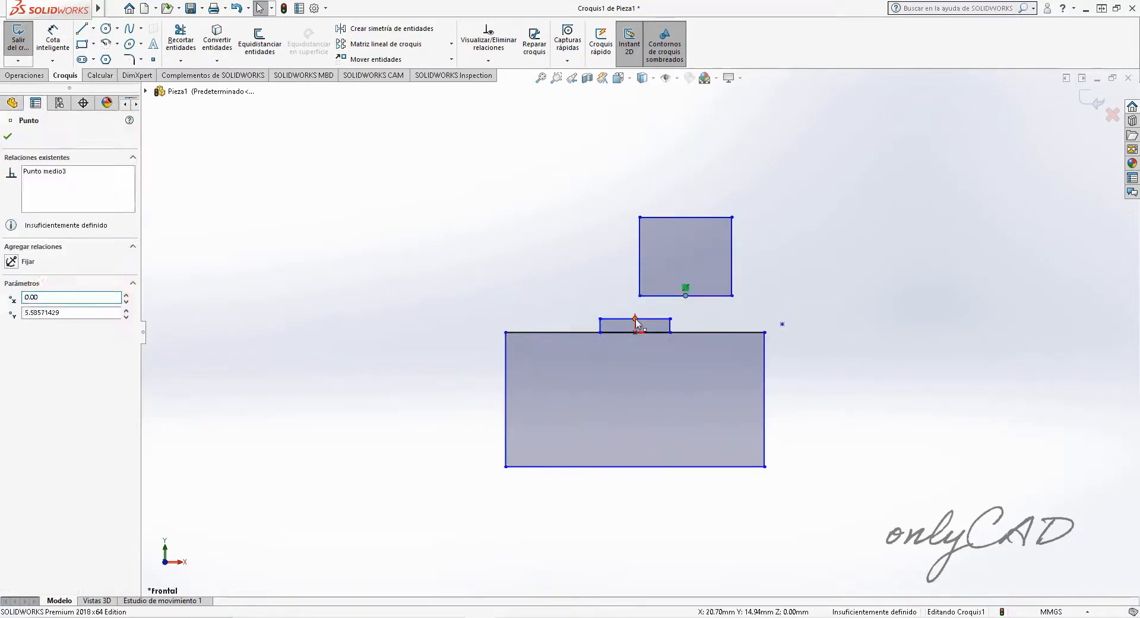
{"action": "left_click", "coordinate": [635, 319], "text": "ctrl"}
{"action": "left_click", "coordinate": [48, 356]}
{"action": "left_click_drag", "start_coordinate": [640, 240], "coordinate": [739, 217]}
- Dimension the lower rectangle to 65.02 mm wide and 31.75 mm high
{"action": "key", "text": "d"}
{"action": "left_click", "coordinate": [673, 466]}
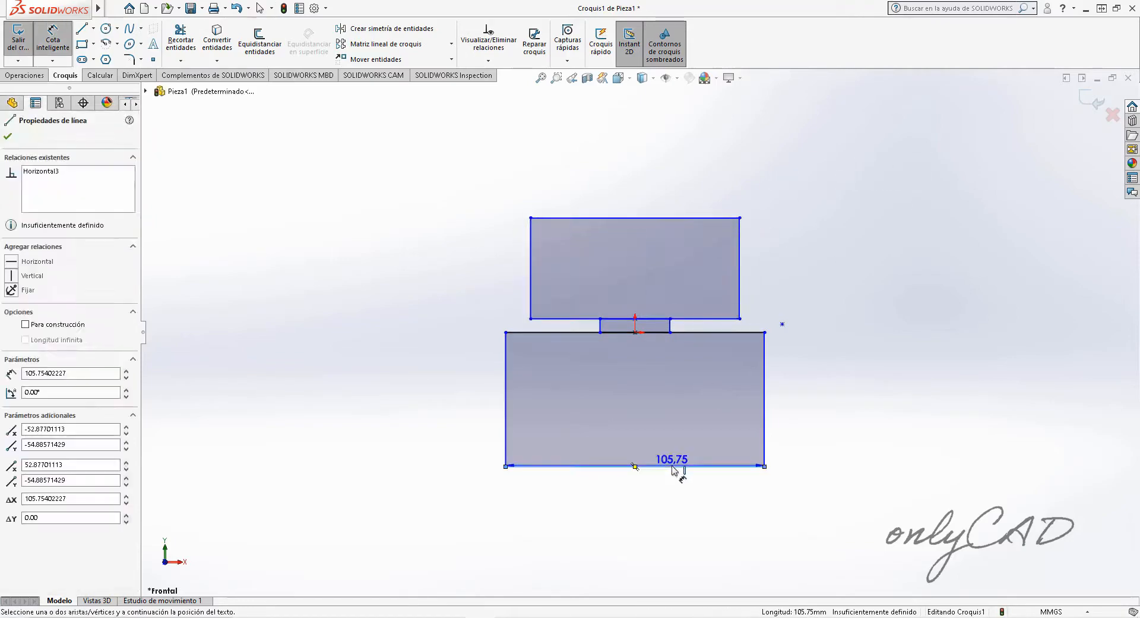
{"action": "left_click", "coordinate": [637, 493]}
{"action": "type", "text": "65.0"}
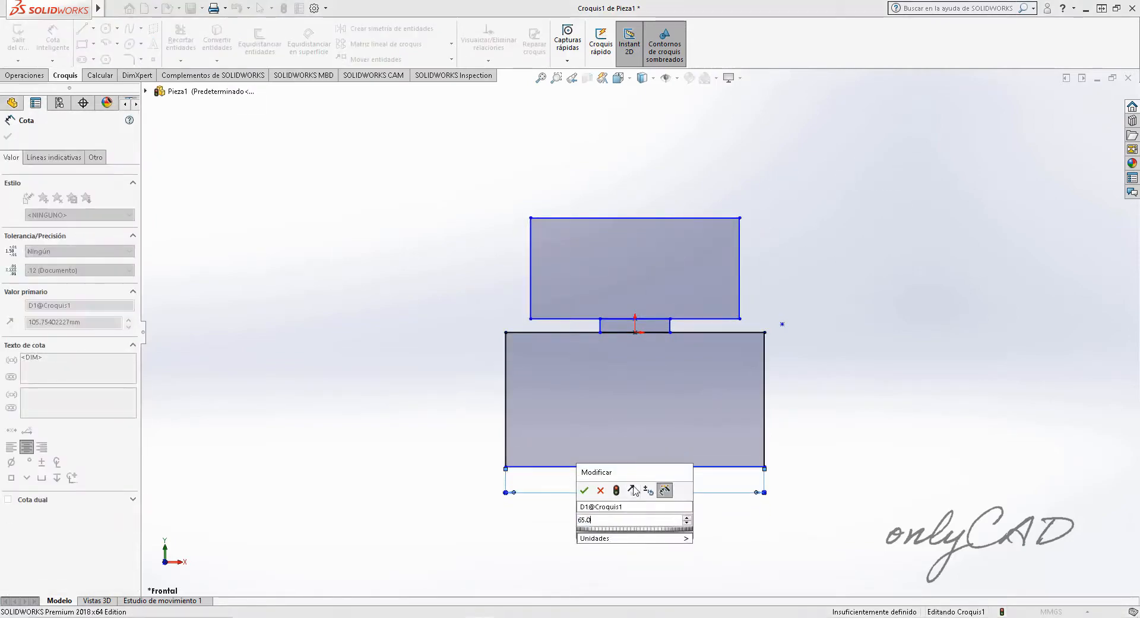
{"action": "type", "text": "2"}
{"action": "key", "text": "Return"}
{"action": "left_click", "coordinate": [764, 428]}
{"action": "left_click", "coordinate": [835, 429]}
{"action": "key", "text": "Return"}
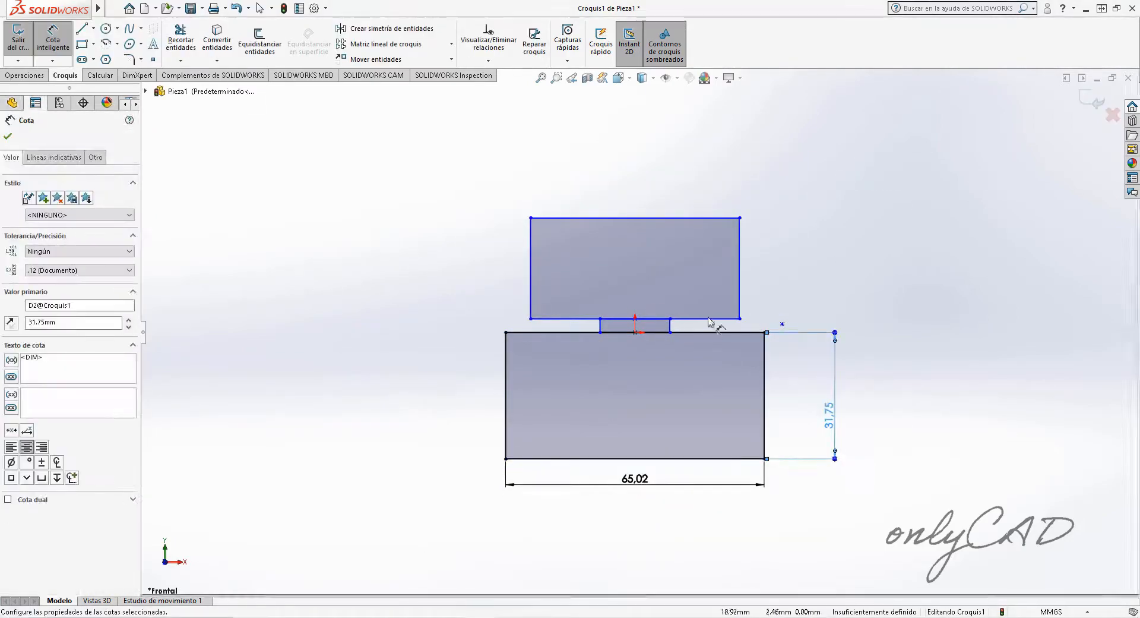
- Dimension the profile's overall height as 69.85 mm and the upper rectangle's width as 50.8 mm
{"action": "left_click", "coordinate": [637, 457]}
{"action": "left_click", "coordinate": [740, 217]}
{"action": "left_click", "coordinate": [859, 252]}
{"action": "type", "text": "69.85"}
{"action": "key", "text": "Return"}
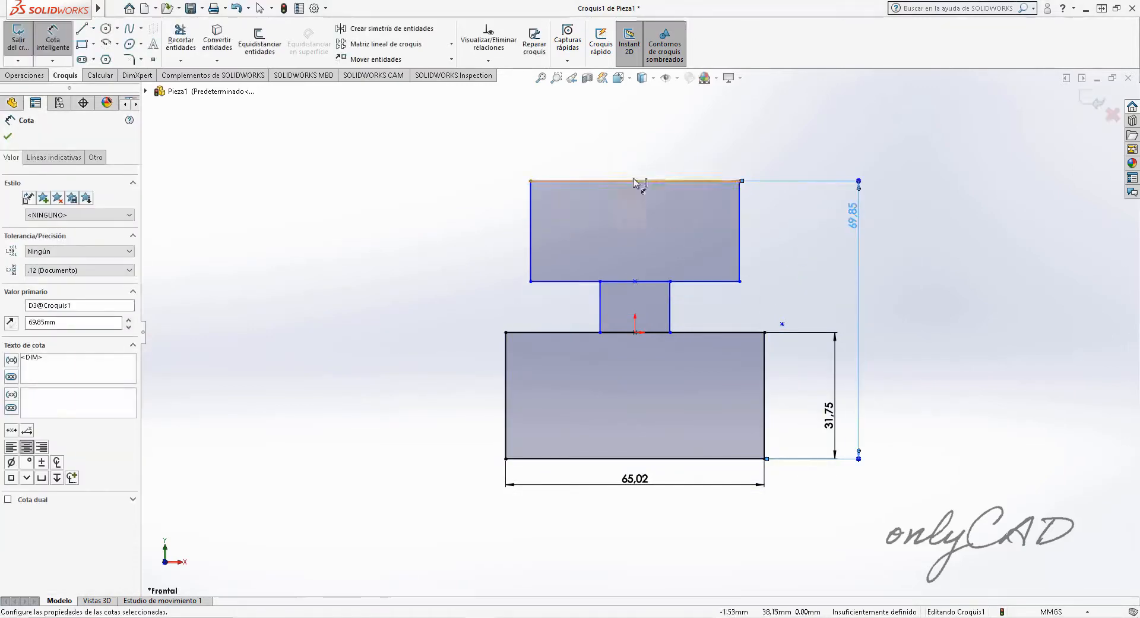
{"action": "left_click", "coordinate": [636, 180]}
{"action": "left_click", "coordinate": [647, 150]}
{"action": "type", "text": "50.8"}
{"action": "key", "text": "Return"}
- Set the horizontal distance between the left sides of the neck and the upper rectangle to 7.11 mm
{"action": "left_click", "coordinate": [600, 302]}
{"action": "left_click", "coordinate": [534, 255]}
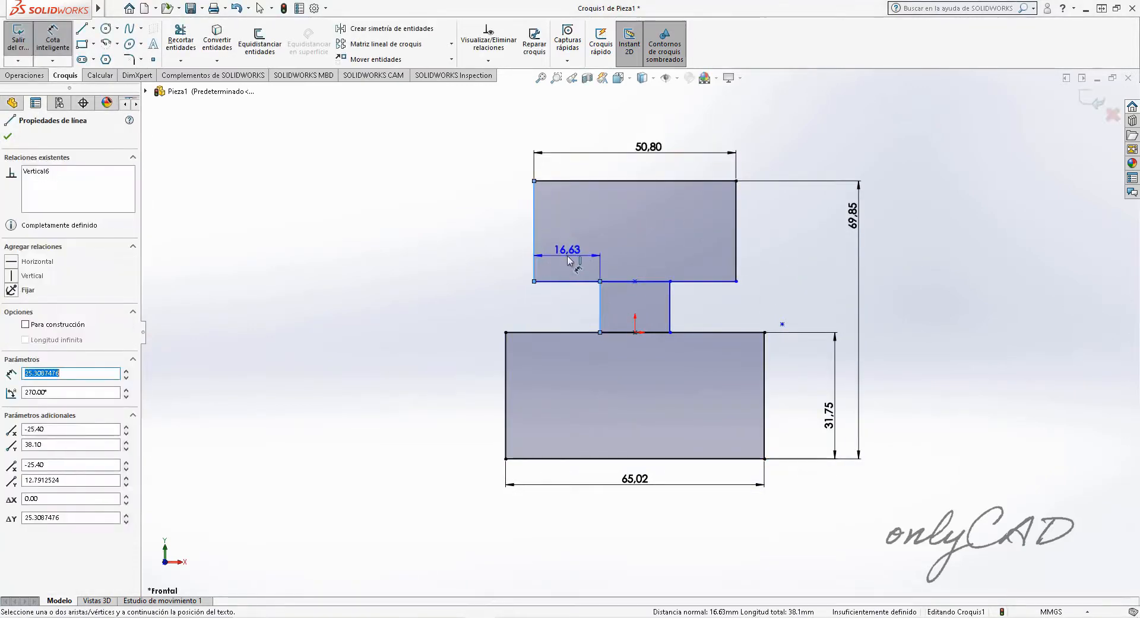
{"action": "left_click", "coordinate": [548, 254]}
{"action": "type", "text": "7.11"}
{"action": "key", "text": "Return"}
- Set the height from the profile's base to the upper rectangle's bottom edge to 38.1 mm
{"action": "left_click", "coordinate": [657, 280]}
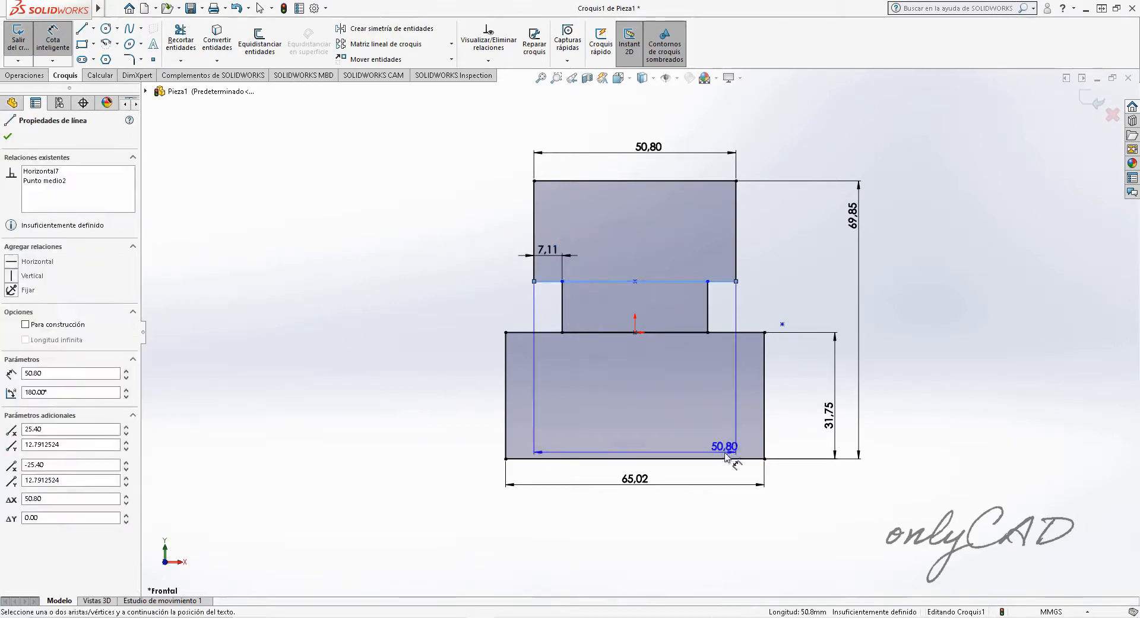
{"action": "left_click", "coordinate": [726, 458]}
{"action": "left_click", "coordinate": [893, 383]}
{"action": "type", "text": "38.1"}
{"action": "key", "text": "Return"}
{"action": "left_click", "coordinate": [598, 426]}
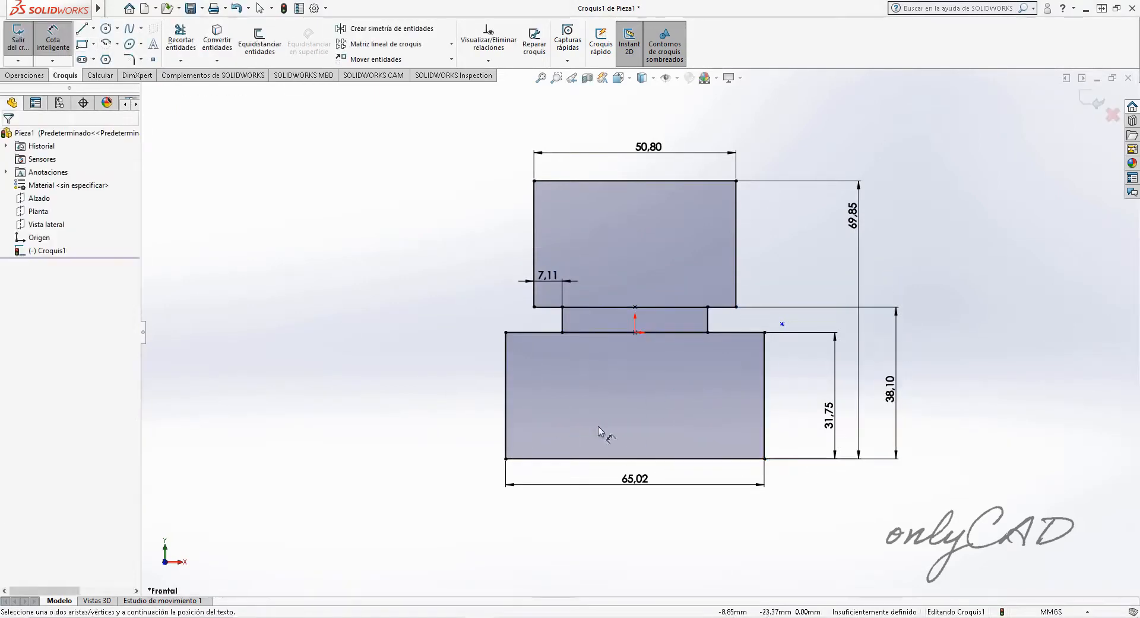
- Sketch a rectangle about 28 by 13 mm in the lower block and make its bottom midpoint coincident with the base edge's midpoint
{"action": "left_click", "coordinate": [82, 44]}
{"action": "left_click", "coordinate": [577, 381]}
{"action": "left_click", "coordinate": [687, 434]}
{"action": "left_click", "coordinate": [154, 60]}
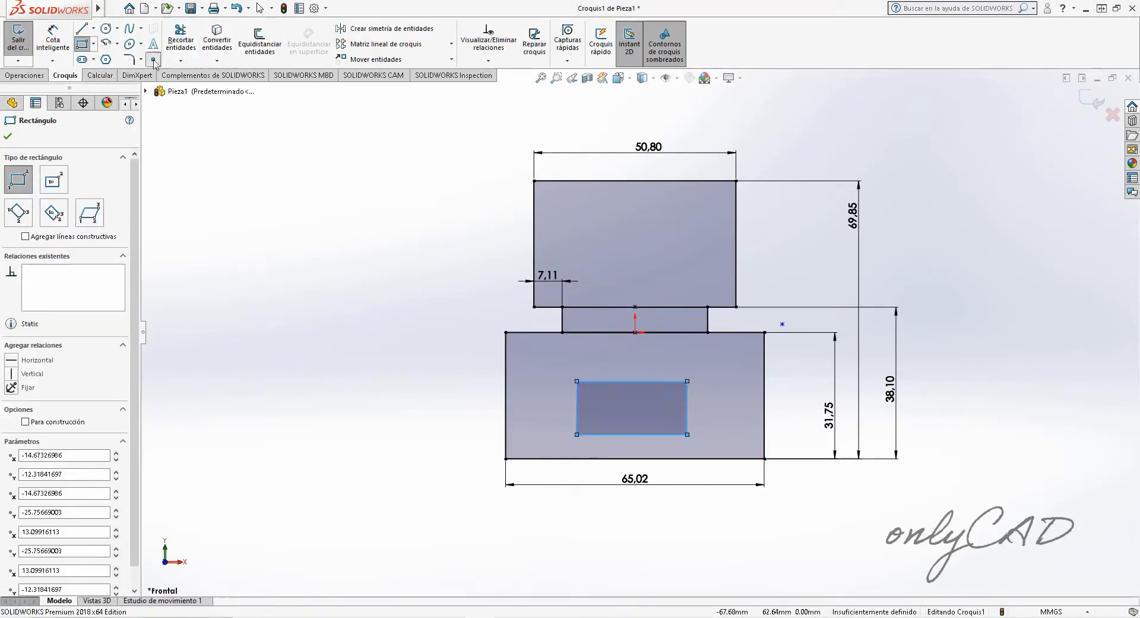
{"action": "left_click", "coordinate": [632, 434]}
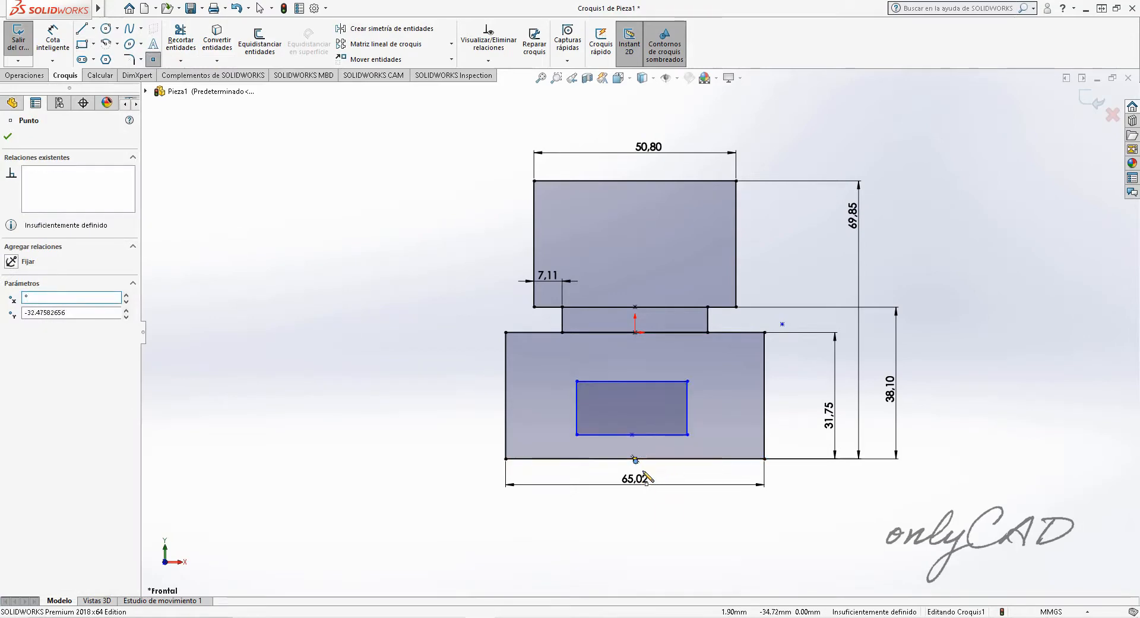
{"action": "left_click", "coordinate": [635, 459], "text": "ctrl"}
{"action": "left_click", "coordinate": [26, 354]}
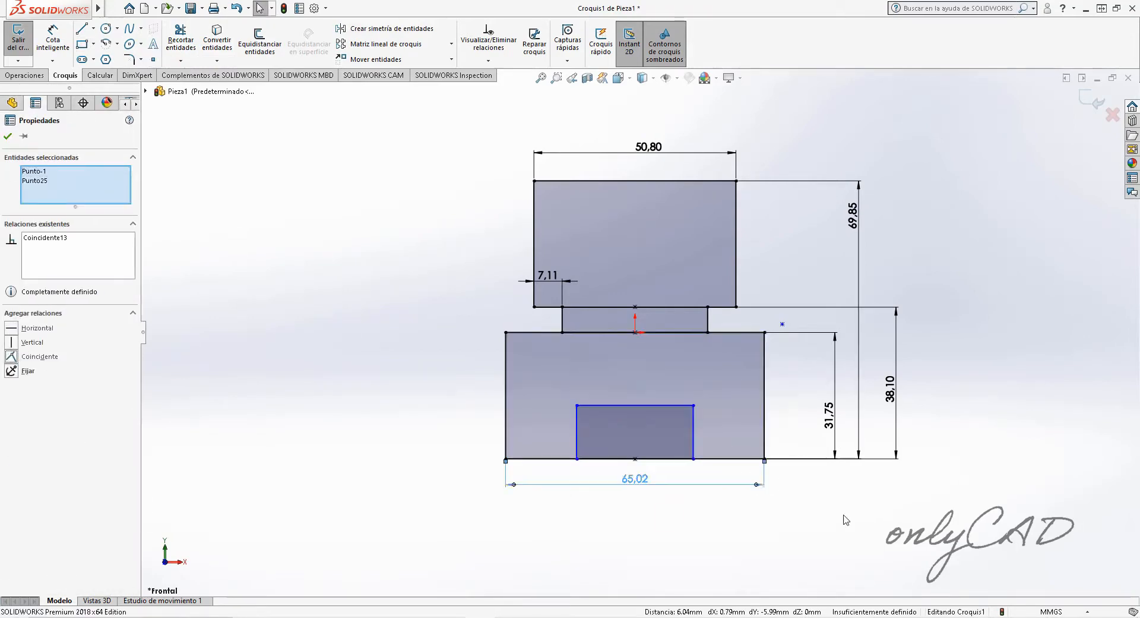
- Dimension the base slot rectangle to 52.32 mm wide and 6.35 mm high
{"action": "right_click_drag", "start_coordinate": [844, 519], "coordinate": [837, 458]}
{"action": "left_click", "coordinate": [641, 405]}
{"action": "left_click", "coordinate": [638, 385]}
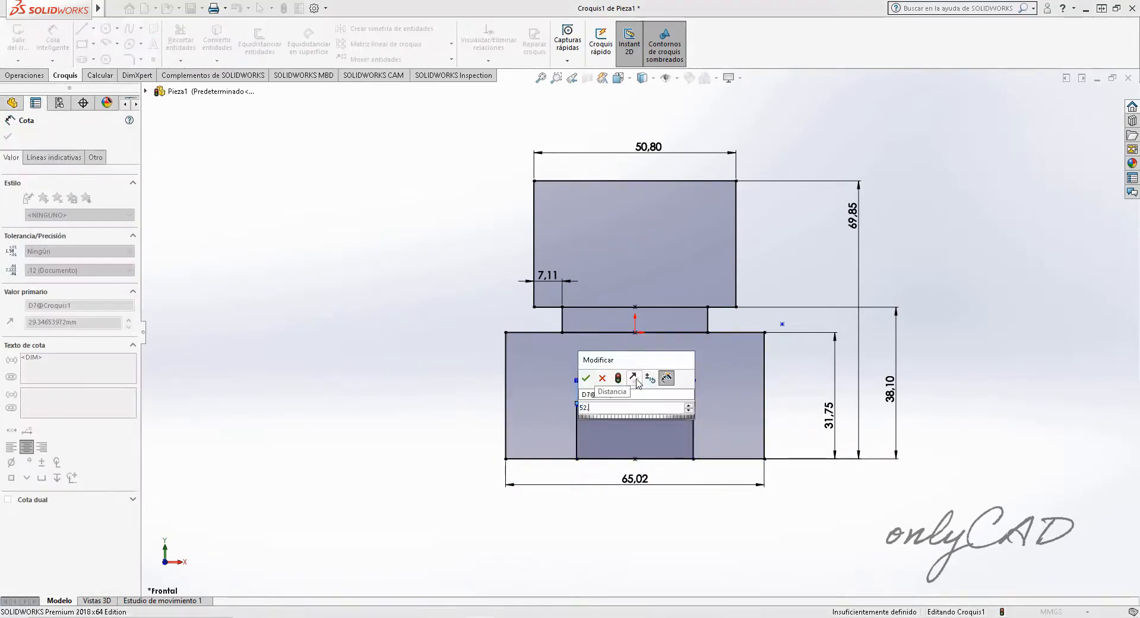
{"action": "key", "text": "Return"}
{"action": "left_click", "coordinate": [738, 430]}
{"action": "left_click", "coordinate": [457, 434]}
{"action": "type", "text": "6.35"}
{"action": "key", "text": "Return"}
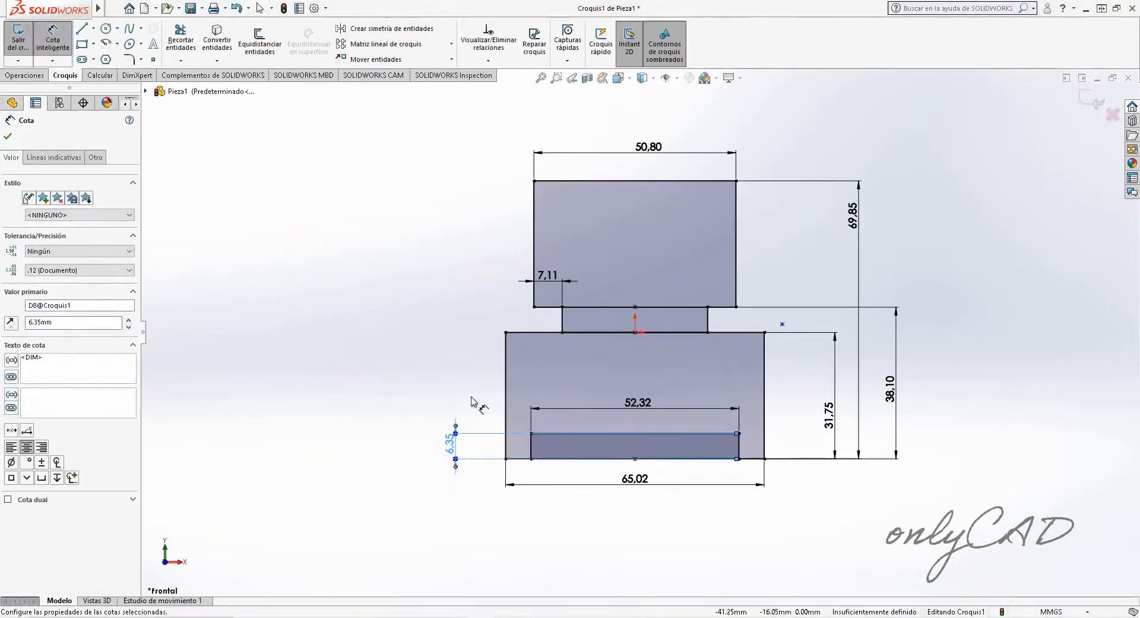
- Extrude the three profile regions without the base slot 101.6 mm about the mid-plane
{"action": "key", "text": "Escape"}
{"action": "left_click", "coordinate": [24, 75]}
{"action": "left_click", "coordinate": [26, 41]}
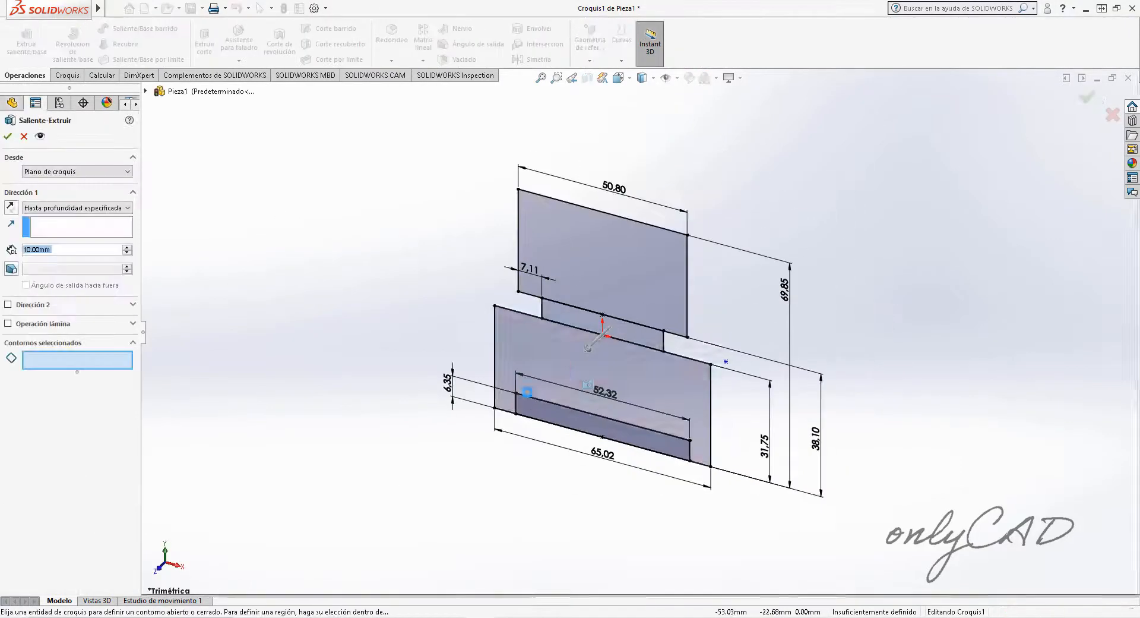
{"action": "left_click", "coordinate": [556, 261]}
{"action": "left_click", "coordinate": [77, 207]}
{"action": "left_click", "coordinate": [66, 249]}
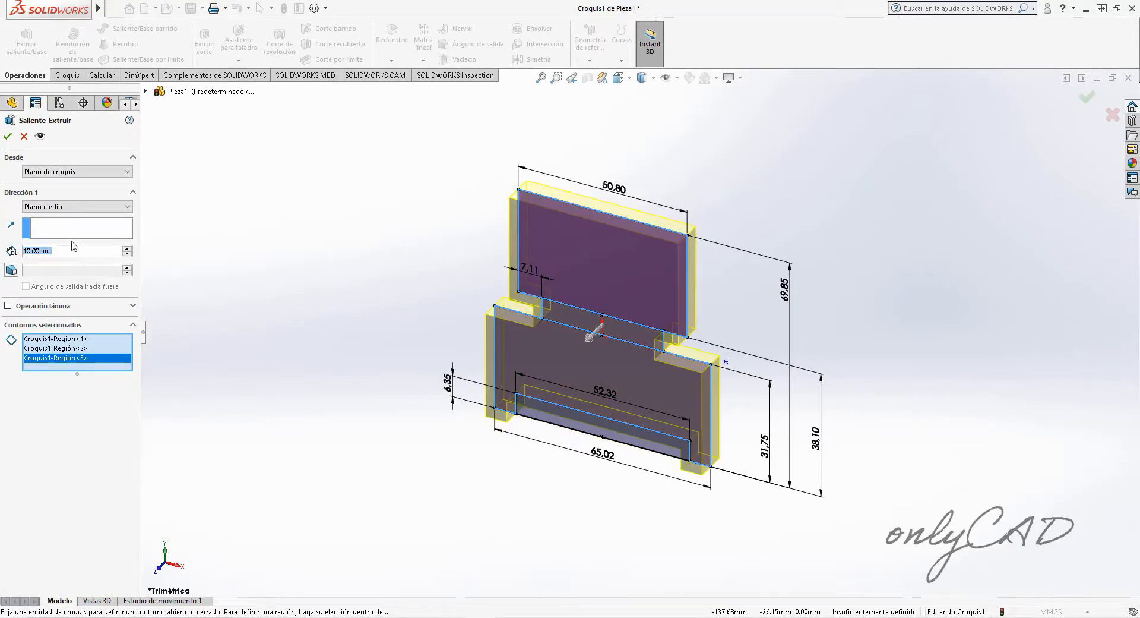
{"action": "key", "text": "Return"}
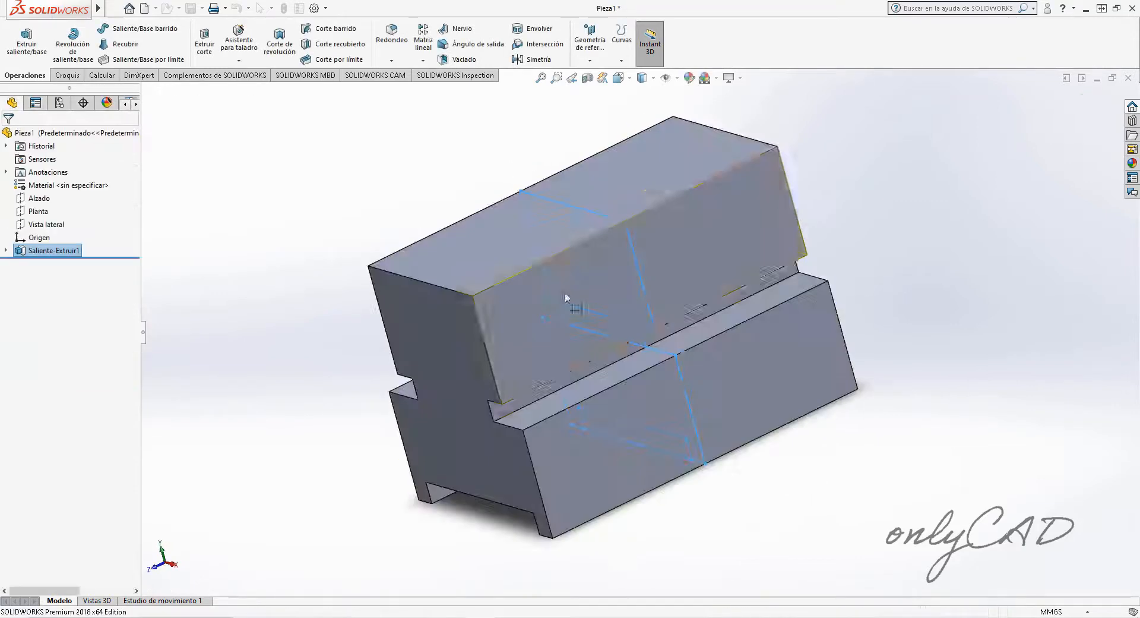
- Return to editing the profile sketch and draw a V-groove ending in a small square-bottomed slot from the upper block's top edge
{"action": "left_click", "coordinate": [53, 250]}
{"action": "left_click", "coordinate": [65, 221]}
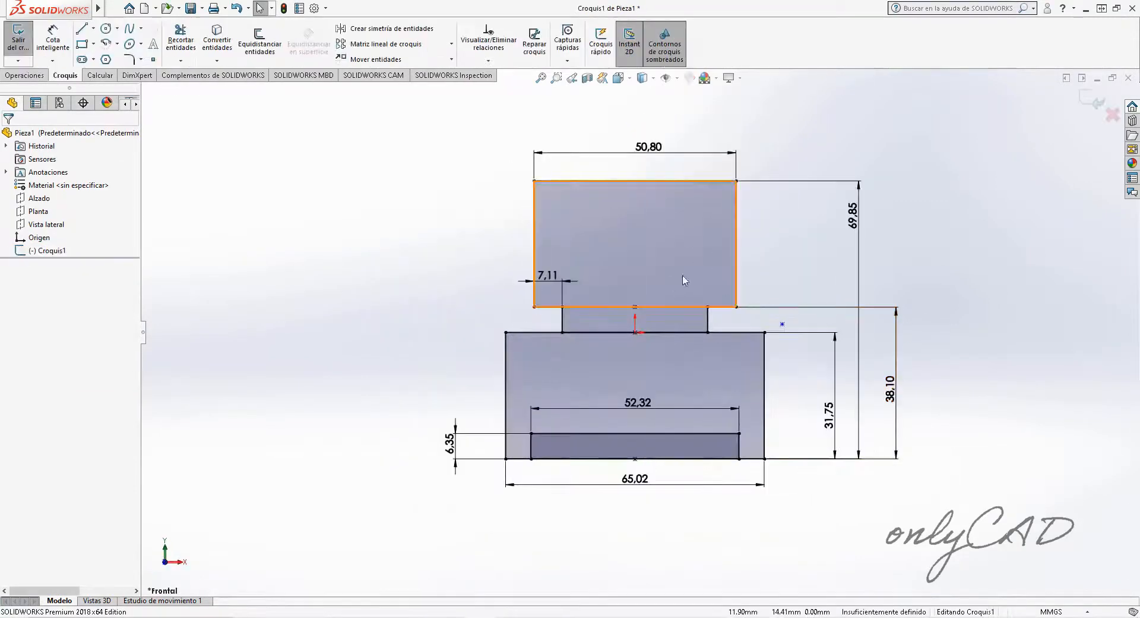
{"action": "key", "text": "l"}
{"action": "left_click", "coordinate": [691, 180]}
{"action": "left_click", "coordinate": [646, 236]}
{"action": "left_click", "coordinate": [646, 251]}
{"action": "left_click", "coordinate": [629, 252]}
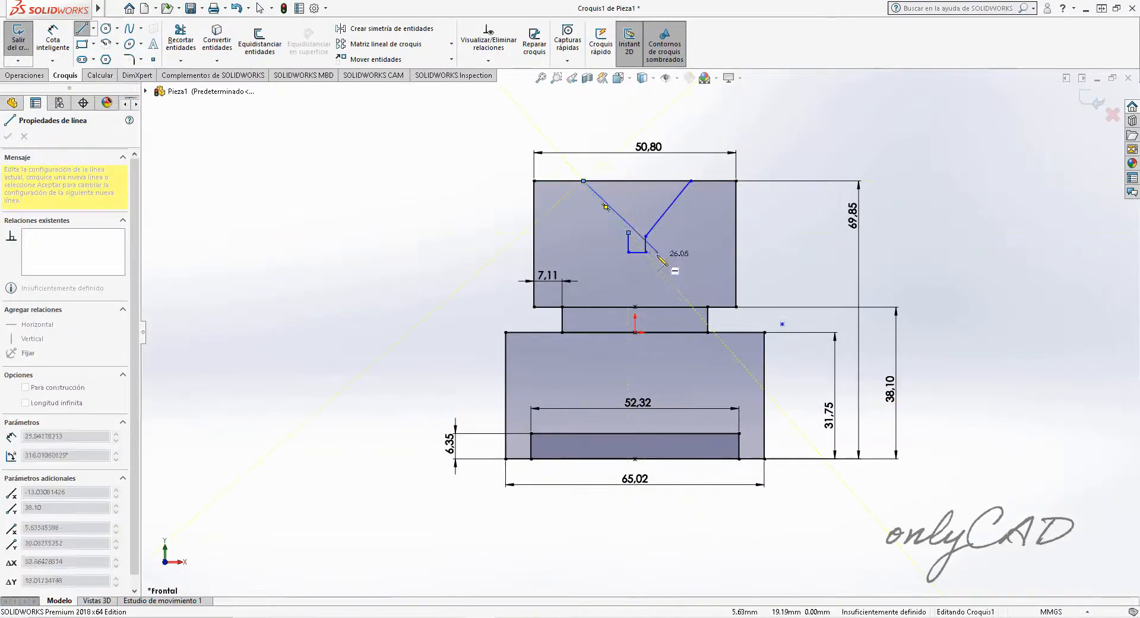
{"action": "key", "text": "Escape"}
- Make the groove's two slanted lines equal and the slot's two vertical lines equal
{"action": "left_click", "coordinate": [610, 212]}
{"action": "left_click", "coordinate": [666, 211], "text": "ctrl"}
{"action": "left_click", "coordinate": [776, 171]}
{"action": "left_click", "coordinate": [628, 242]}
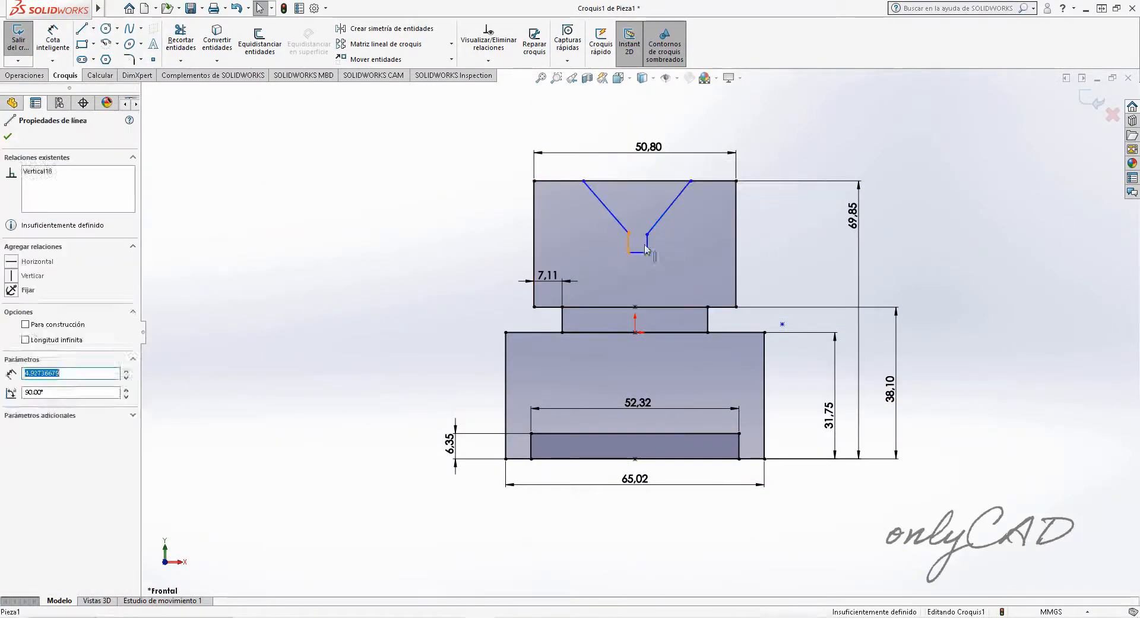
{"action": "left_click", "coordinate": [646, 247], "text": "ctrl"}
{"action": "left_click", "coordinate": [767, 192]}
{"action": "left_click", "coordinate": [790, 245]}
- Dimension the V-groove's opening as 38.1 mm and the narrow slot's width as 6.6 mm
{"action": "key", "text": "d"}
{"action": "left_click", "coordinate": [584, 180]}
{"action": "left_click", "coordinate": [690, 181]}
{"action": "left_click", "coordinate": [625, 171]}
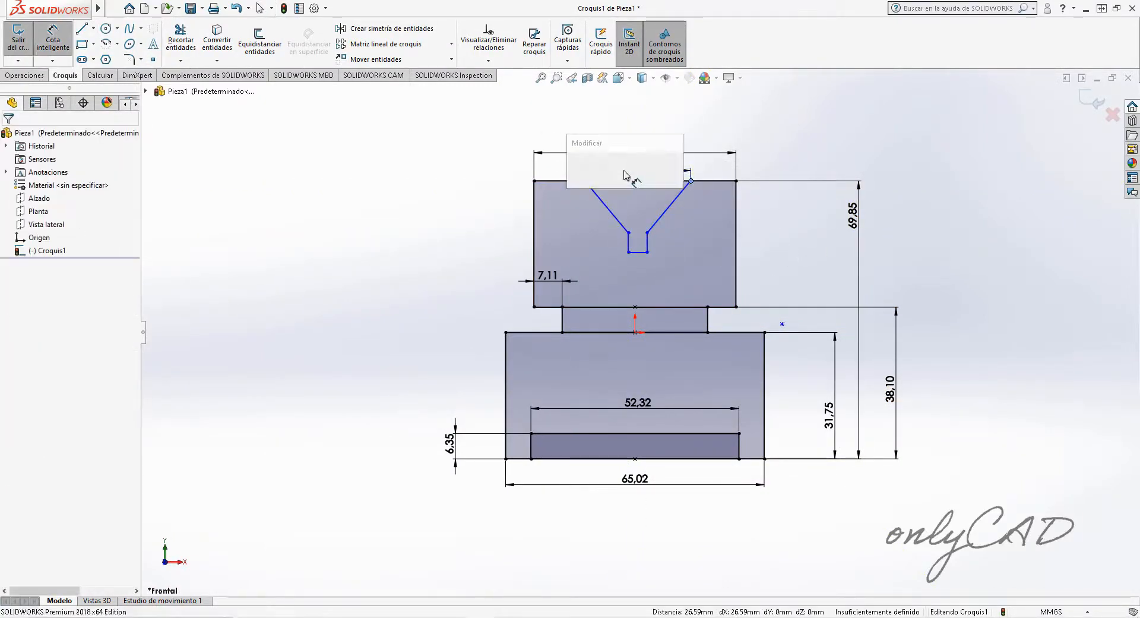
{"action": "type", "text": "38.1"}
{"action": "key", "text": "Return"}
{"action": "left_click", "coordinate": [663, 257]}
{"action": "left_click", "coordinate": [651, 264]}
{"action": "type", "text": "6.6"}
{"action": "key", "text": "Return"}
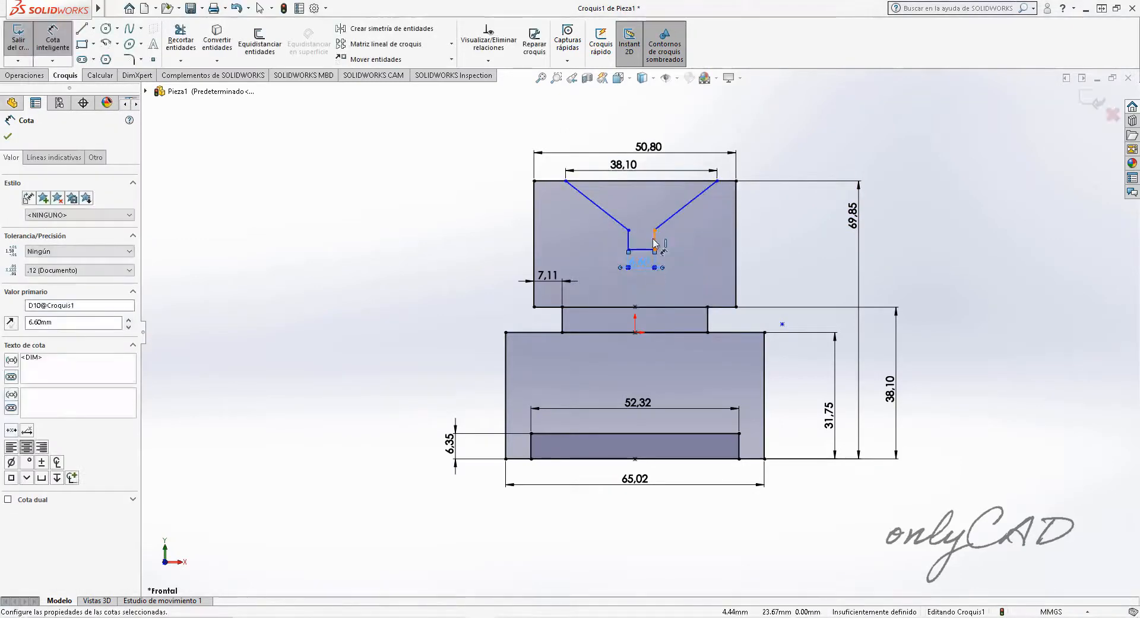
- Set the depth from the block's top edge to the narrow slot's floor to 22.1 mm
{"action": "key", "text": "Escape"}
{"action": "left_click", "coordinate": [654, 239]}
{"action": "left_click", "coordinate": [701, 232]}
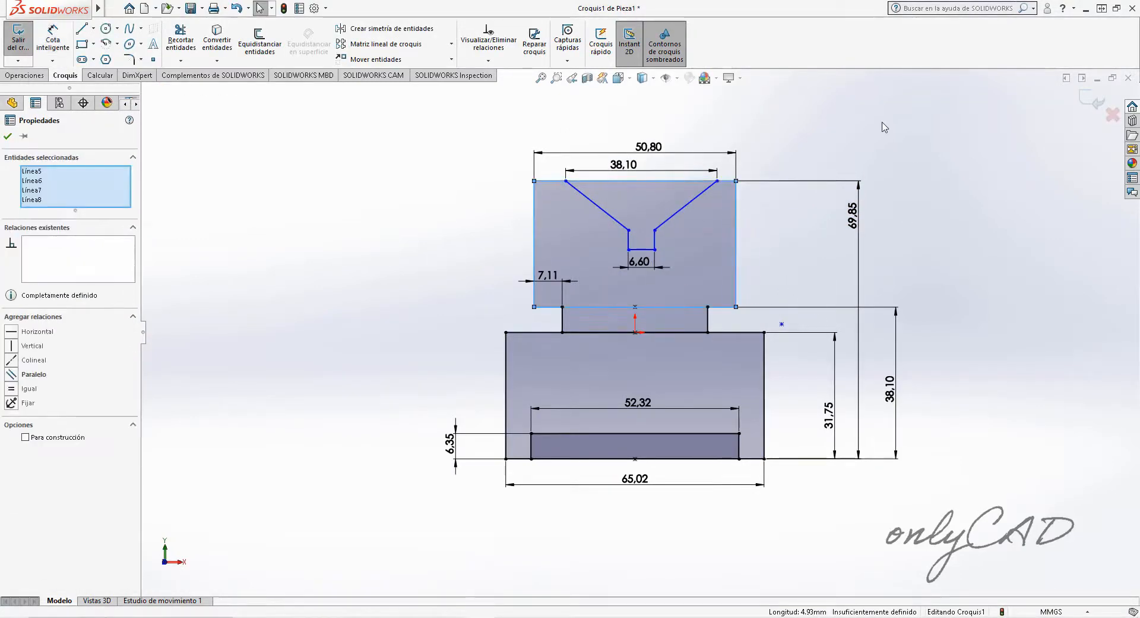
{"action": "left_click", "coordinate": [437, 330]}
{"action": "right_click_drag", "start_coordinate": [437, 330], "coordinate": [438, 285]}
{"action": "left_click", "coordinate": [597, 180]}
{"action": "left_click", "coordinate": [641, 249]}
{"action": "left_click", "coordinate": [461, 246]}
{"action": "type", "text": "22.1"}
{"action": "key", "text": "Return"}
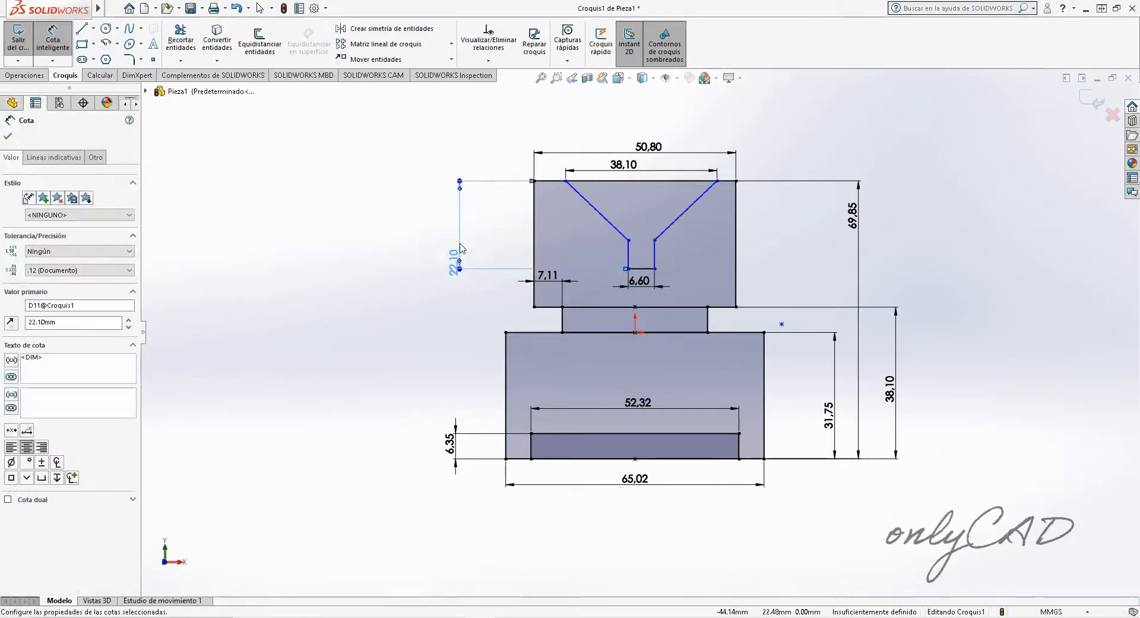
- Add a point at the slot floor's midpoint and align it vertically with the midpoint of the upper block's bottom edge
{"action": "key", "text": "Escape"}
{"action": "left_click", "coordinate": [635, 306]}
{"action": "left_click", "coordinate": [642, 268], "text": "ctrl"}
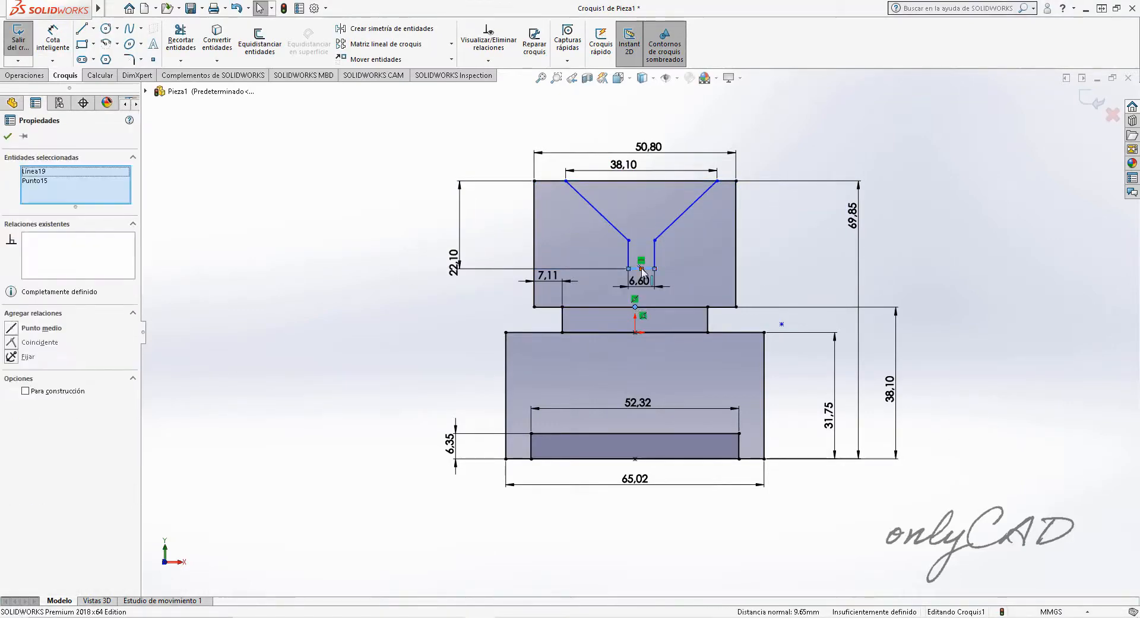
{"action": "left_click", "coordinate": [153, 59]}
{"action": "left_click", "coordinate": [641, 268]}
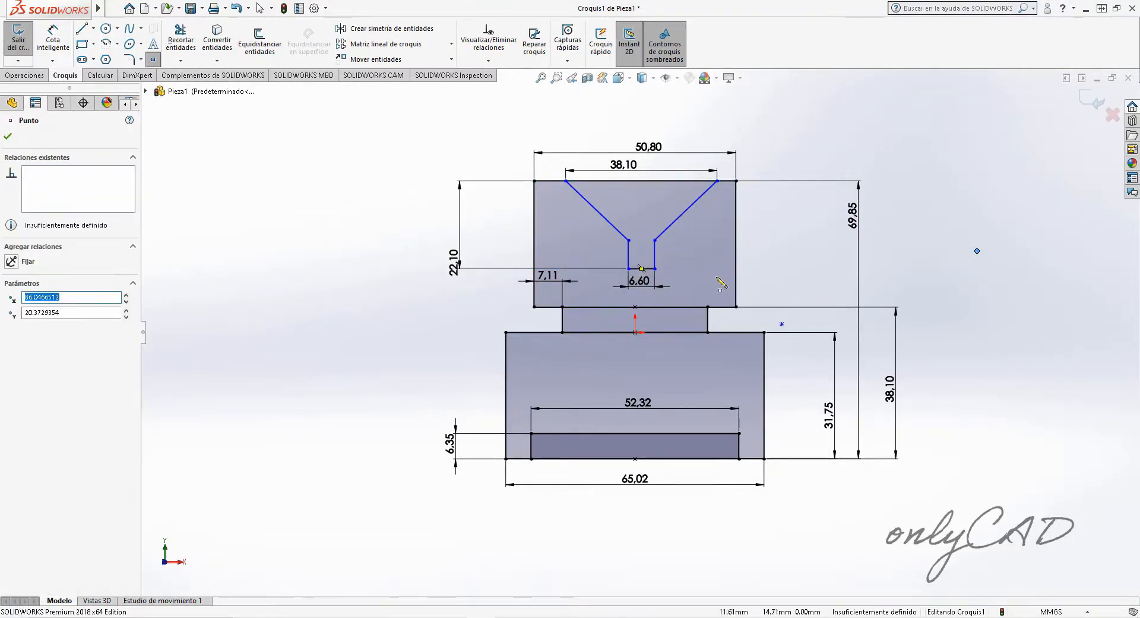
{"action": "key", "text": "Escape"}
{"action": "left_click", "coordinate": [315, 362]}
{"action": "left_click", "coordinate": [642, 268]}
{"action": "left_click", "coordinate": [635, 306], "text": "ctrl"}
{"action": "left_click", "coordinate": [686, 251]}
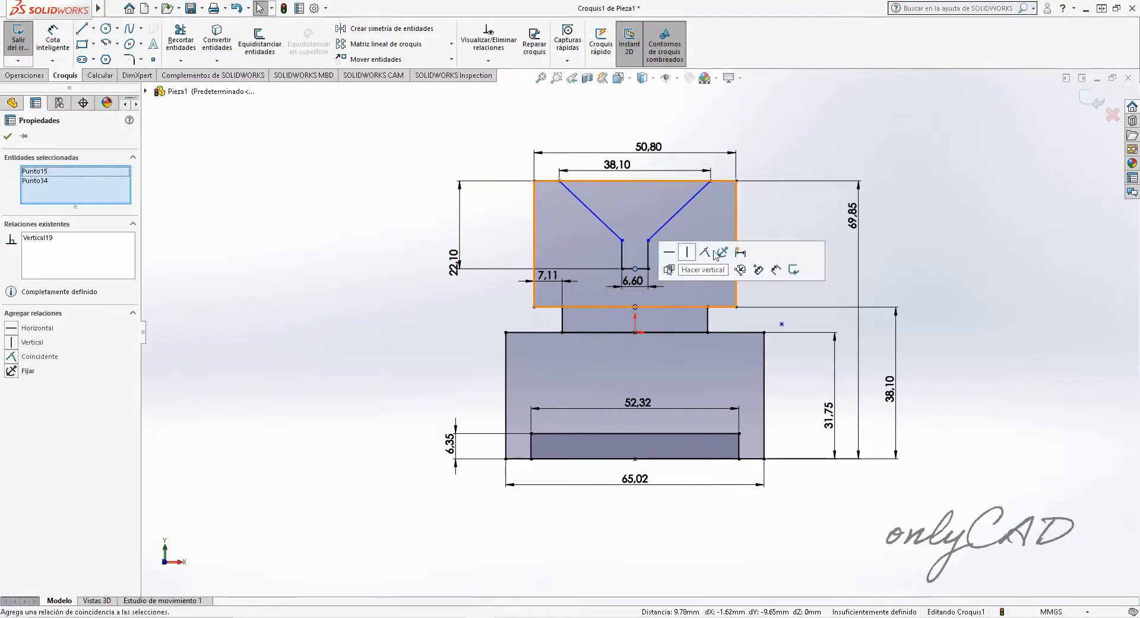
{"action": "left_click", "coordinate": [889, 269]}
{"action": "right_click_drag", "start_coordinate": [888, 268], "coordinate": [885, 229]}
{"action": "left_click", "coordinate": [594, 213]}
{"action": "left_click", "coordinate": [667, 220]}
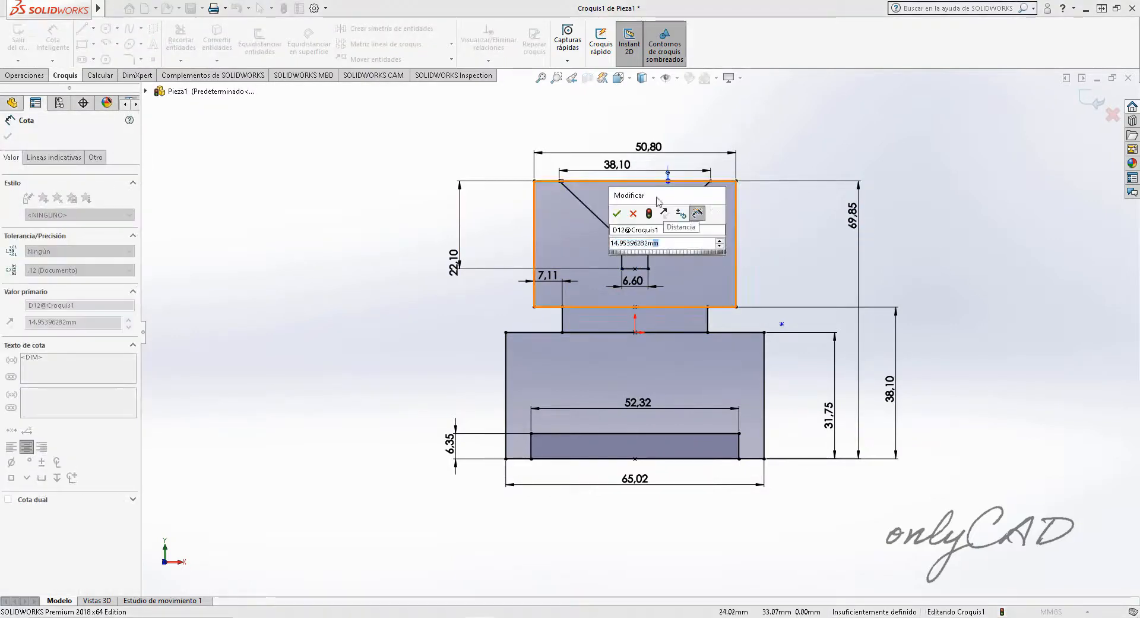
{"action": "left_click", "coordinate": [633, 214]}
{"action": "key", "text": "Delete"}
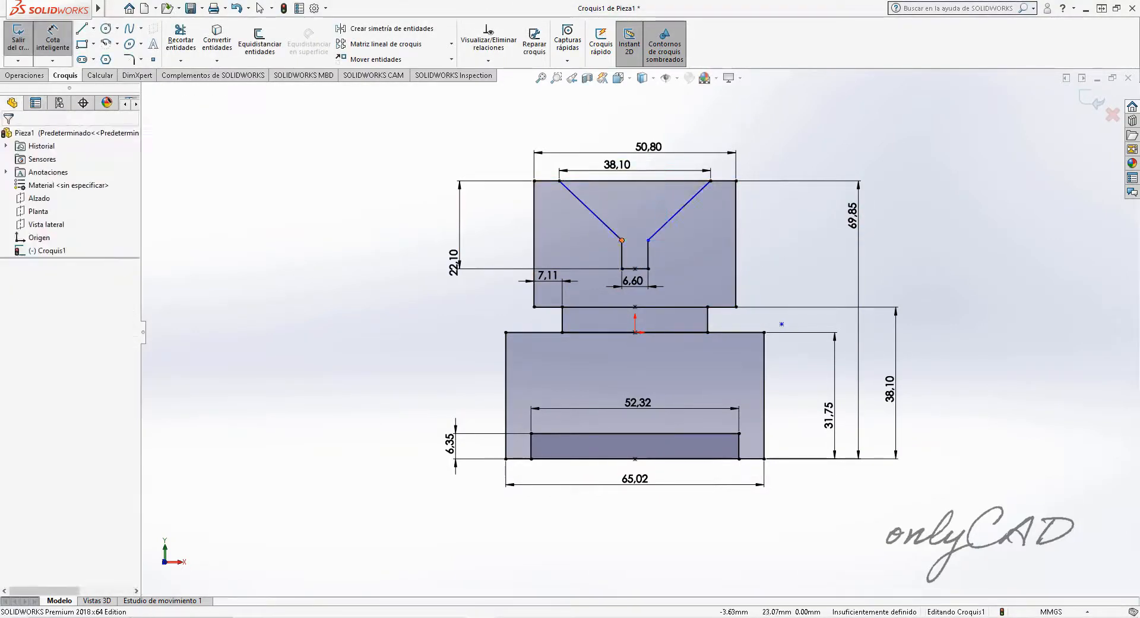
- Dimension the angle between the V-groove's two slanted lines as 90°
{"action": "left_click", "coordinate": [604, 228]}
{"action": "left_click", "coordinate": [603, 217]}
{"action": "type", "text": "90"}
{"action": "key", "text": "Return"}
{"action": "key", "text": "Escape"}
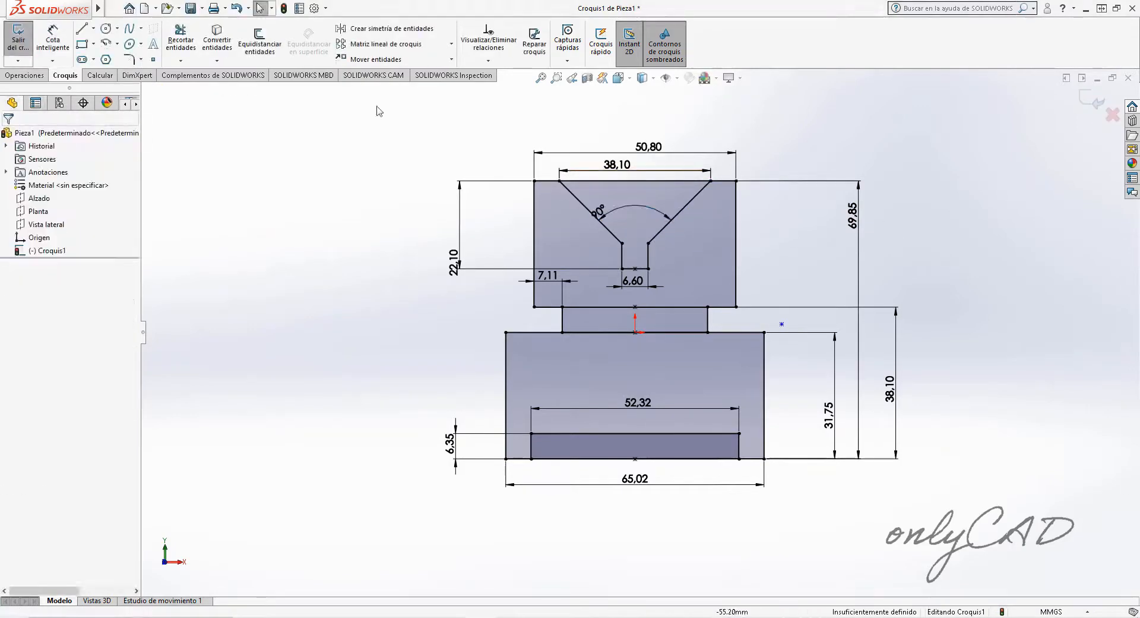
- Extrude the three regions of the grooved profile, excluding the base slot, 101.6 mm about the mid-plane
{"action": "left_click", "coordinate": [25, 76]}
{"action": "left_click", "coordinate": [26, 42]}
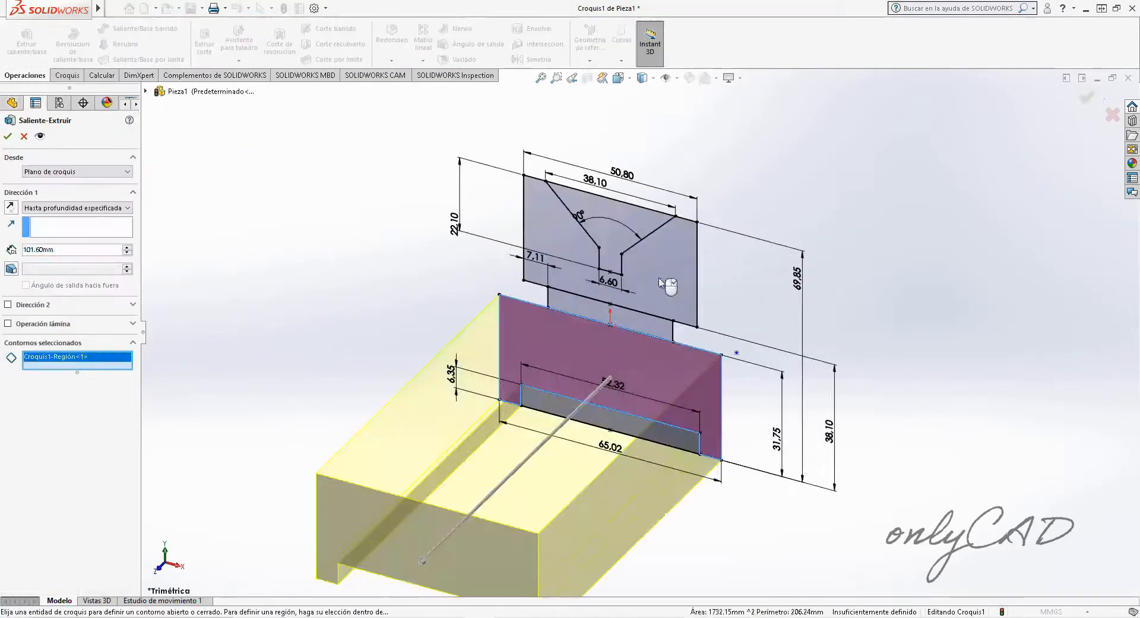
{"action": "left_click", "coordinate": [82, 174]}
{"action": "left_click", "coordinate": [89, 174]}
{"action": "left_click", "coordinate": [89, 207]}
{"action": "left_click", "coordinate": [89, 264]}
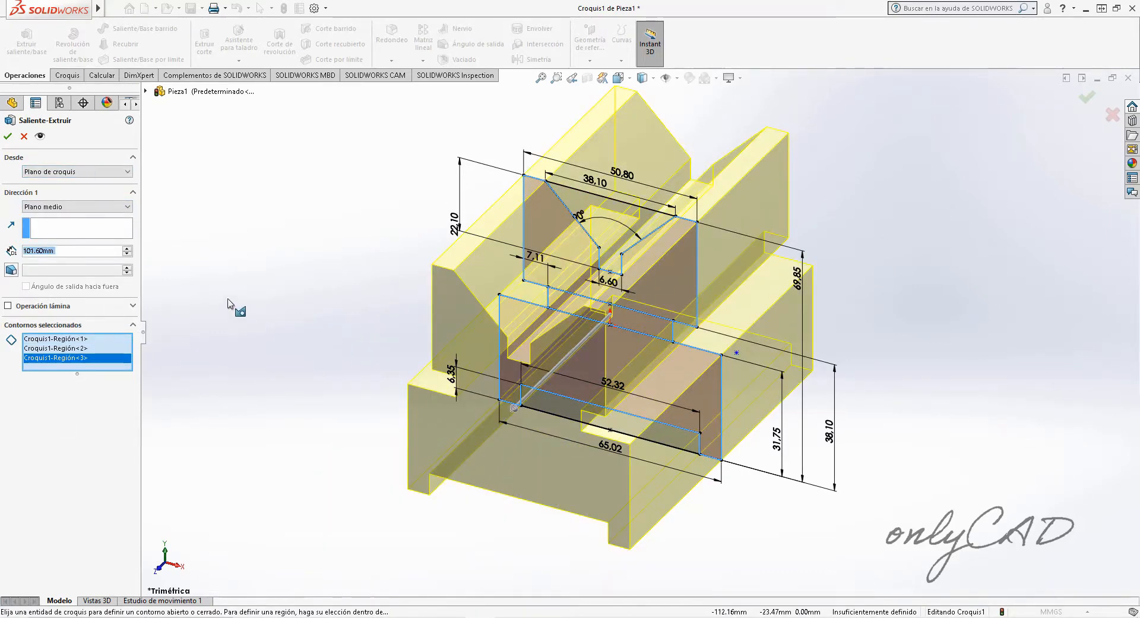
{"action": "key", "text": "Return"}
- Start a new sketch on the block's long side face and orient the view normal to it
{"action": "middle_click_drag", "start_coordinate": [919, 344], "coordinate": [867, 354]}
{"action": "left_click", "coordinate": [66, 76]}
{"action": "left_click", "coordinate": [18, 39]}
{"action": "left_click", "coordinate": [725, 294]}
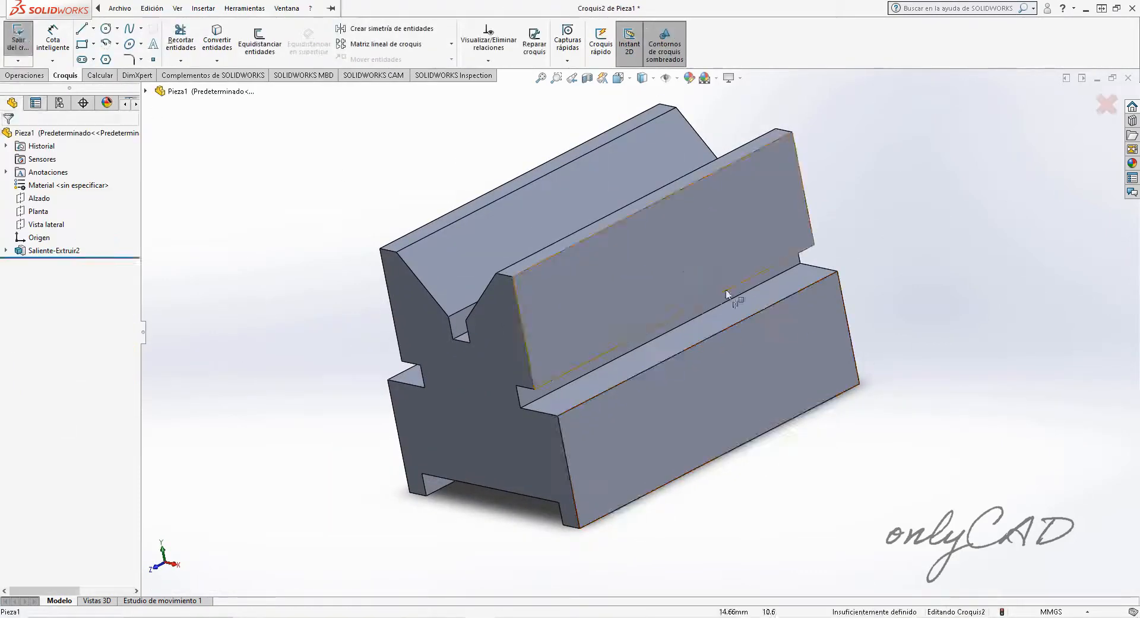
{"action": "key", "text": "space"}
{"action": "left_click", "coordinate": [326, 410]}
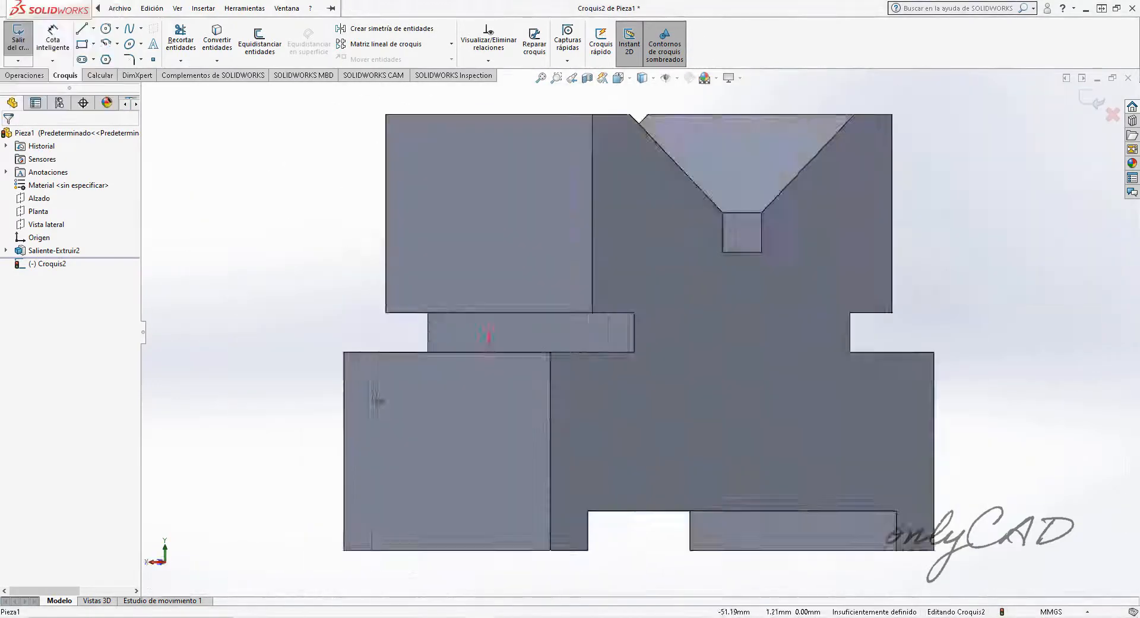
- Sketch a rectangle on the upper part of the side face and add a point at its top edge's midpoint
{"action": "left_click", "coordinate": [82, 44]}
{"action": "left_click", "coordinate": [543, 177]}
{"action": "left_click", "coordinate": [679, 271]}
{"action": "left_click", "coordinate": [153, 60]}
{"action": "left_click", "coordinate": [611, 177]}
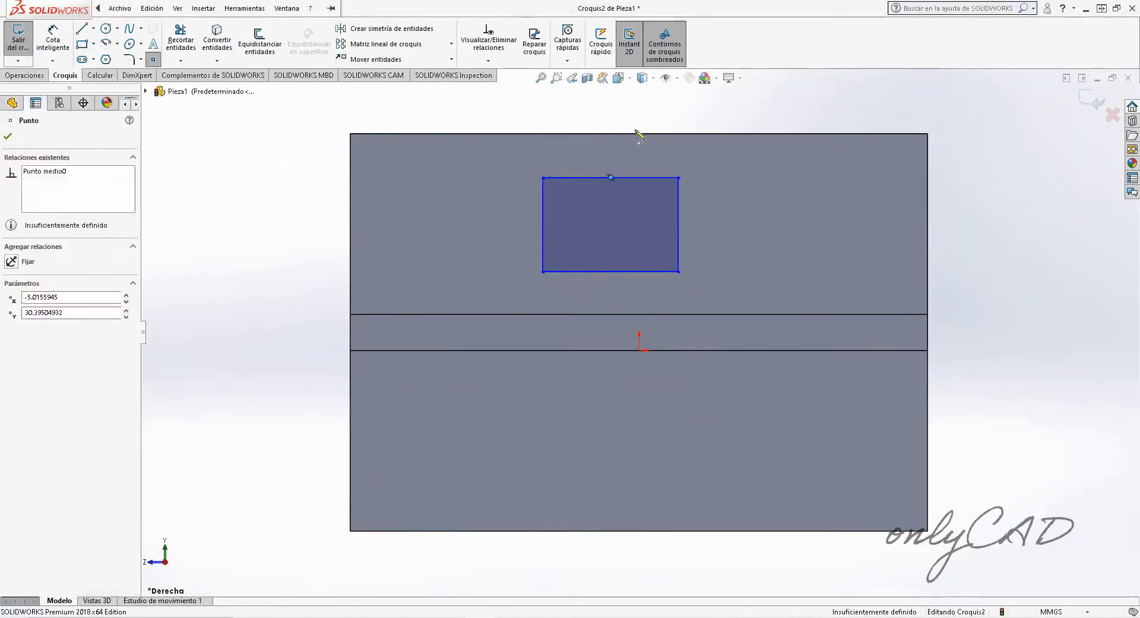
- Make the rectangle's top midpoint coincident with the midpoint of the block's upper edge
{"action": "key", "text": "Escape"}
{"action": "left_click", "coordinate": [611, 176]}
{"action": "left_click", "coordinate": [639, 134], "text": "ctrl"}
{"action": "left_click", "coordinate": [705, 99]}
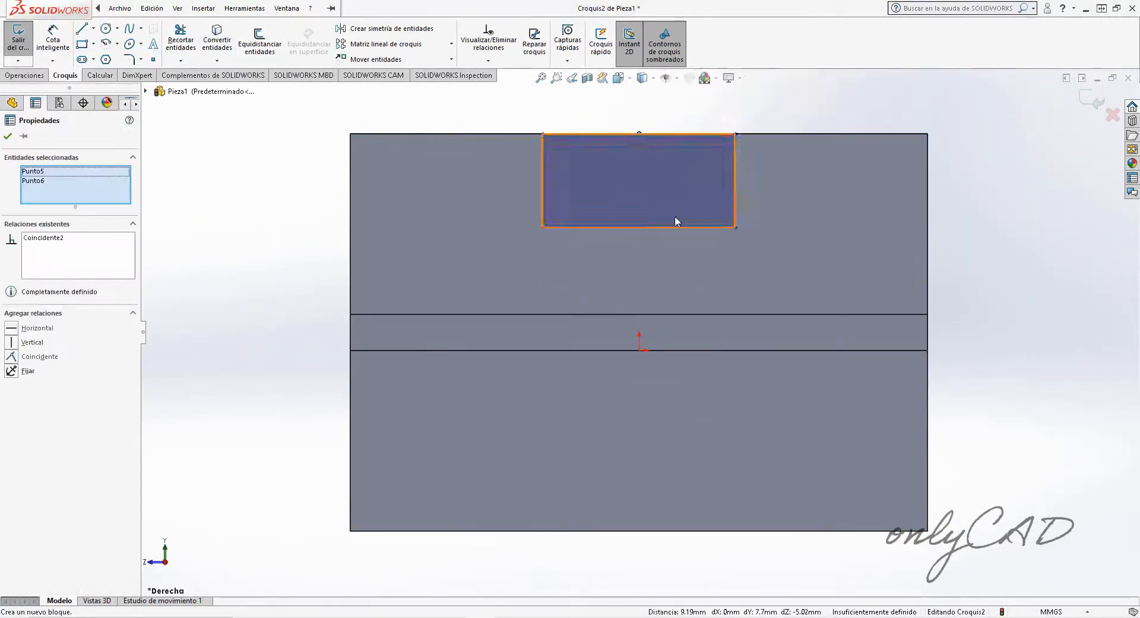
- Make the rectangle's lower corner coincident with the top edge of the lower block
{"action": "key", "text": "Escape"}
{"action": "left_click", "coordinate": [543, 227]}
{"action": "left_click", "coordinate": [552, 350], "text": "ctrl"}
{"action": "left_click", "coordinate": [600, 315]}
{"action": "left_click", "coordinate": [1045, 229]}
- Dimension the rectangle's width as 38.1 mm between its two vertical sides
{"action": "right_click_drag", "start_coordinate": [634, 255], "coordinate": [632, 222]}
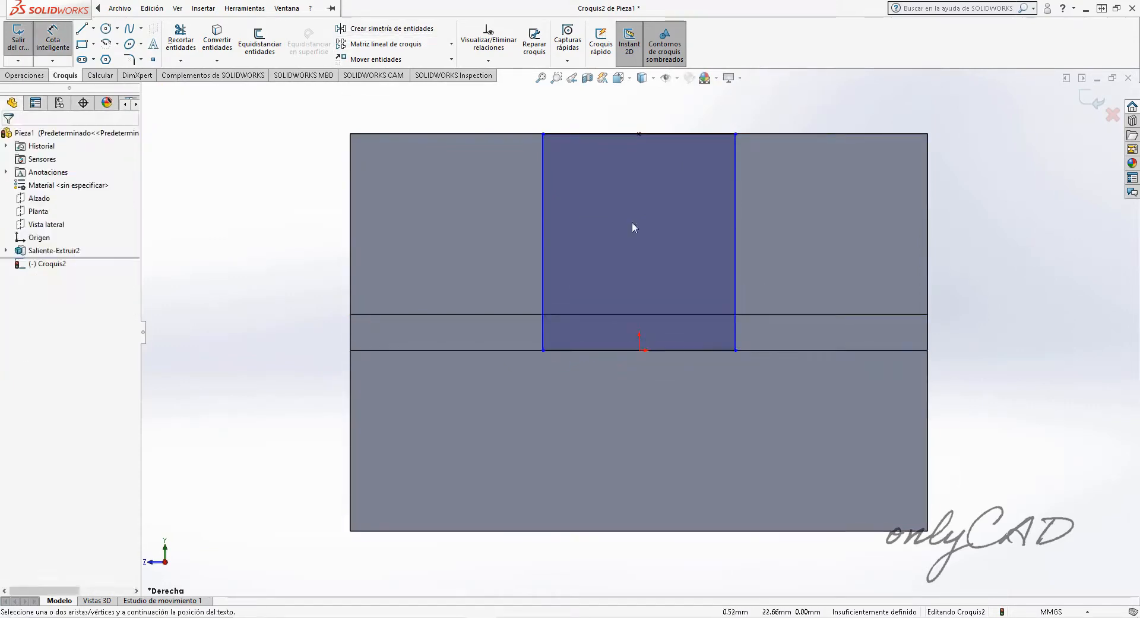
{"action": "left_click", "coordinate": [543, 220]}
{"action": "left_click", "coordinate": [736, 211]}
{"action": "left_click", "coordinate": [691, 220]}
{"action": "type", "text": "38.1"}
{"action": "key", "text": "Return"}
{"action": "key", "text": "Escape"}
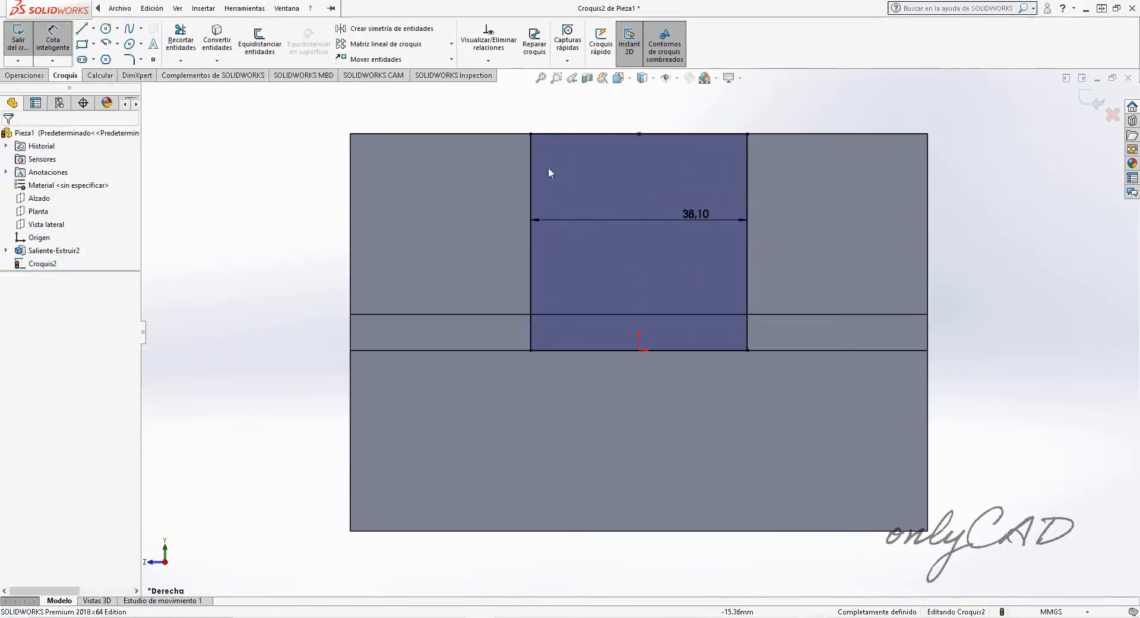
- Cut-extrude the rectangle through the upper block, leaving two separate V-grooved supports on the base
{"action": "left_click", "coordinate": [26, 75]}
{"action": "left_click", "coordinate": [203, 42]}
{"action": "middle_click_drag", "start_coordinate": [671, 258], "coordinate": [564, 285]}
{"action": "key", "text": "Return"}
{"action": "scroll", "coordinate": [535, 321], "scroll_direction": "down", "scroll_amount": 2}
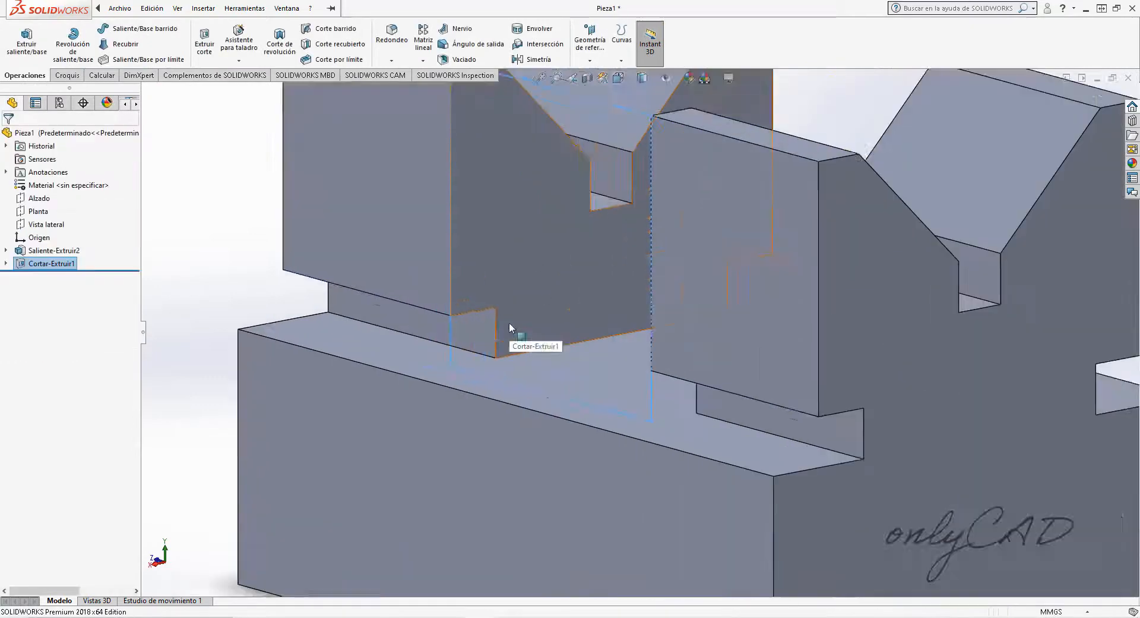
{"action": "scroll", "coordinate": [509, 331], "scroll_direction": "up", "scroll_amount": 4}
{"action": "middle_click_drag", "start_coordinate": [891, 314], "coordinate": [1004, 374]}
{"action": "middle_click_drag", "start_coordinate": [608, 498], "coordinate": [659, 517]}
{"action": "left_click", "coordinate": [118, 9]}
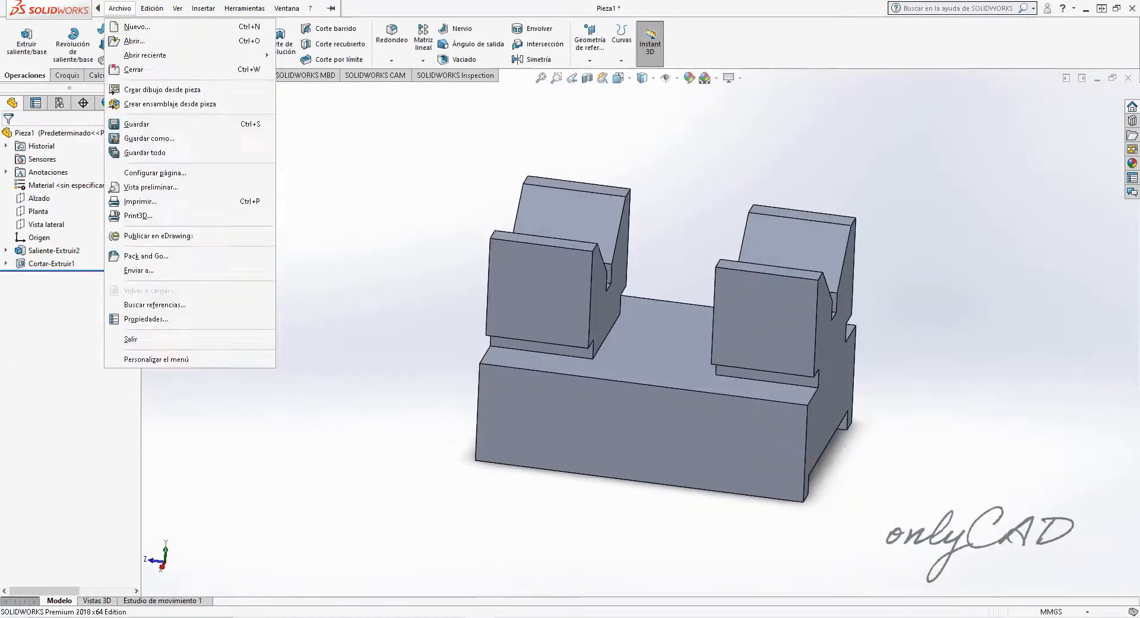
- Start a sketch on the floor between the two supports and draw a circle about 21 mm in diameter centred on the origin
{"action": "left_click", "coordinate": [66, 75]}
{"action": "left_click", "coordinate": [18, 41]}
{"action": "left_click", "coordinate": [530, 264]}
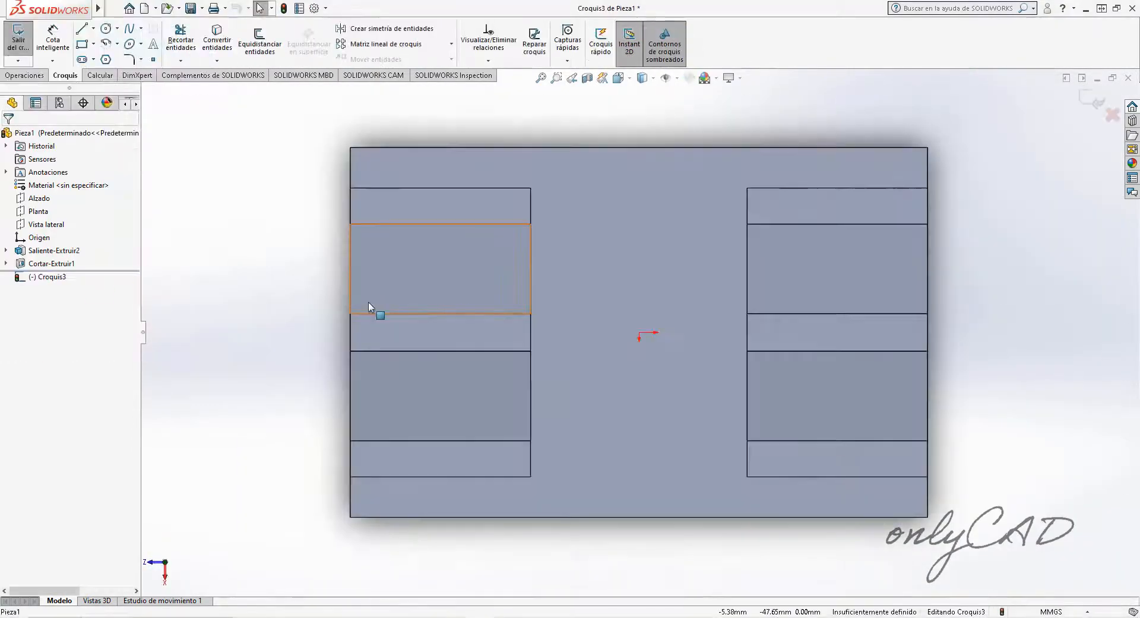
{"action": "left_click", "coordinate": [106, 29]}
{"action": "left_click", "coordinate": [639, 332]}
{"action": "left_click", "coordinate": [659, 277]}
- Set the circle's diameter to 19.05 mm
{"action": "left_click", "coordinate": [52, 39]}
{"action": "left_click", "coordinate": [676, 286]}
{"action": "left_click", "coordinate": [678, 248]}
{"action": "type", "text": "19."}
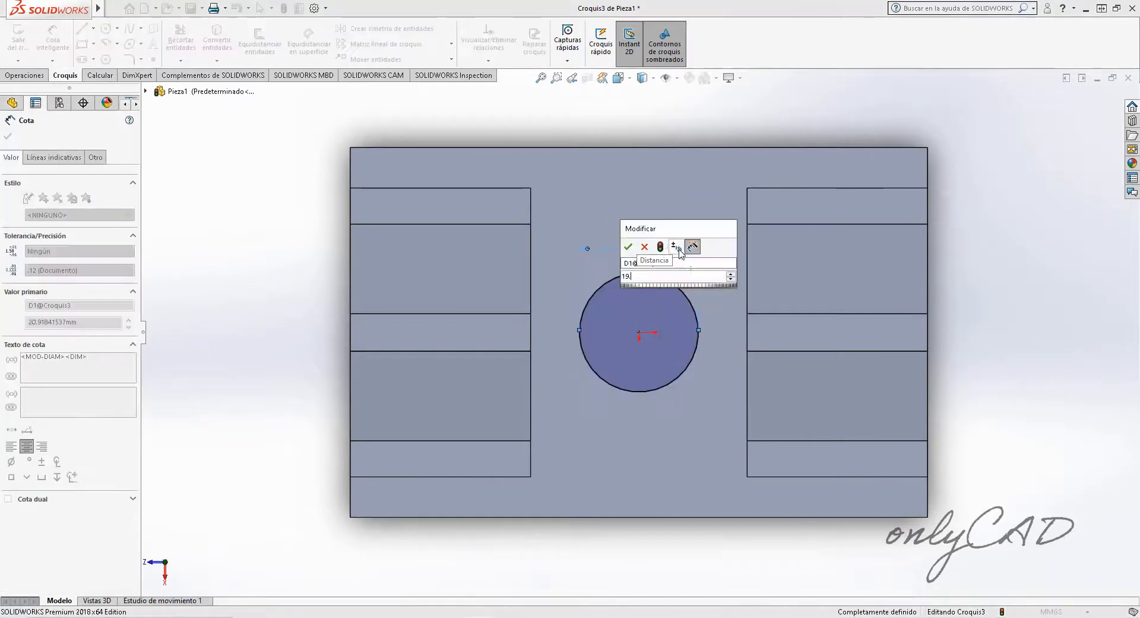
{"action": "type", "text": "05"}
{"action": "key", "text": "Return"}
- Cut-extrude the circle 101.6 mm down through the base
{"action": "left_click", "coordinate": [26, 74]}
{"action": "left_click", "coordinate": [204, 39]}
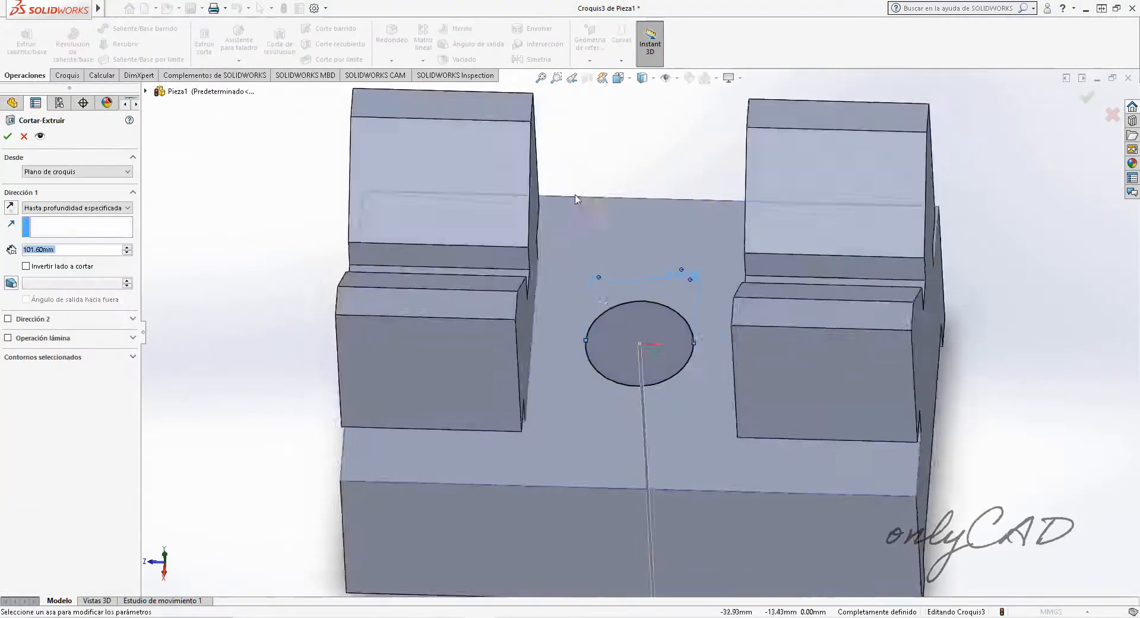
{"action": "key", "text": "Return"}
- Start a sketch on the base's long side face and place a point below the origin
{"action": "middle_click_drag", "start_coordinate": [613, 313], "coordinate": [617, 511]}
{"action": "left_click", "coordinate": [695, 493]}
{"action": "left_click", "coordinate": [740, 451]}
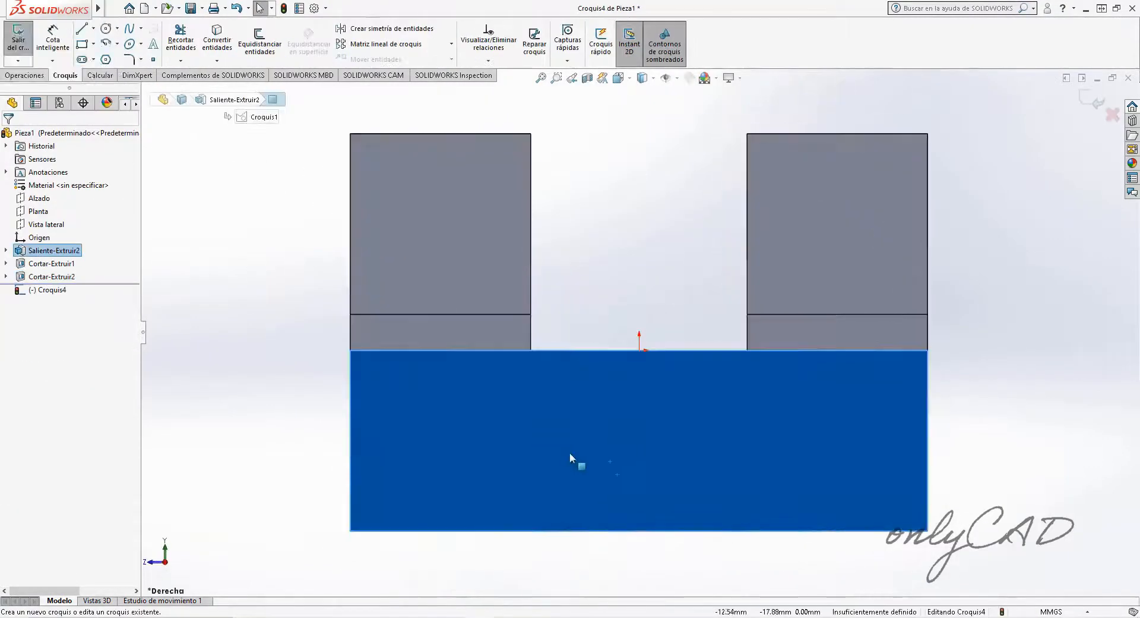
{"action": "left_click", "coordinate": [153, 60]}
{"action": "left_click", "coordinate": [639, 425]}
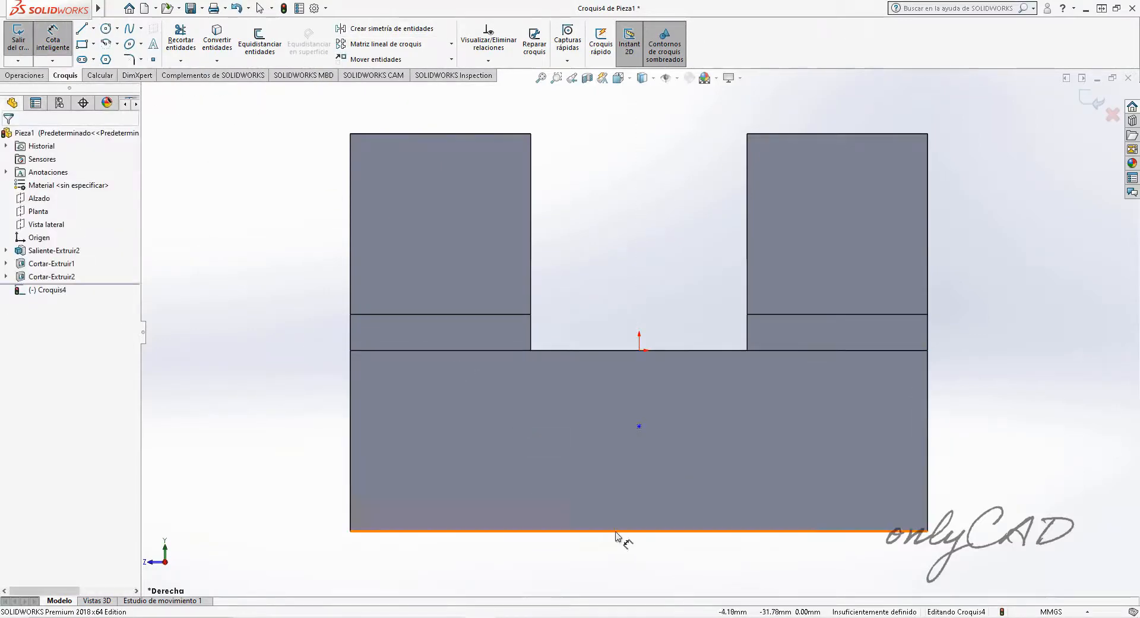
- Dimension the point's height above the base's bottom edge as 16 mm
{"action": "left_click", "coordinate": [616, 532]}
{"action": "left_click", "coordinate": [639, 426]}
{"action": "left_click", "coordinate": [292, 455]}
{"action": "type", "text": "16"}
{"action": "key", "text": "Return"}
{"action": "key", "text": "Escape"}
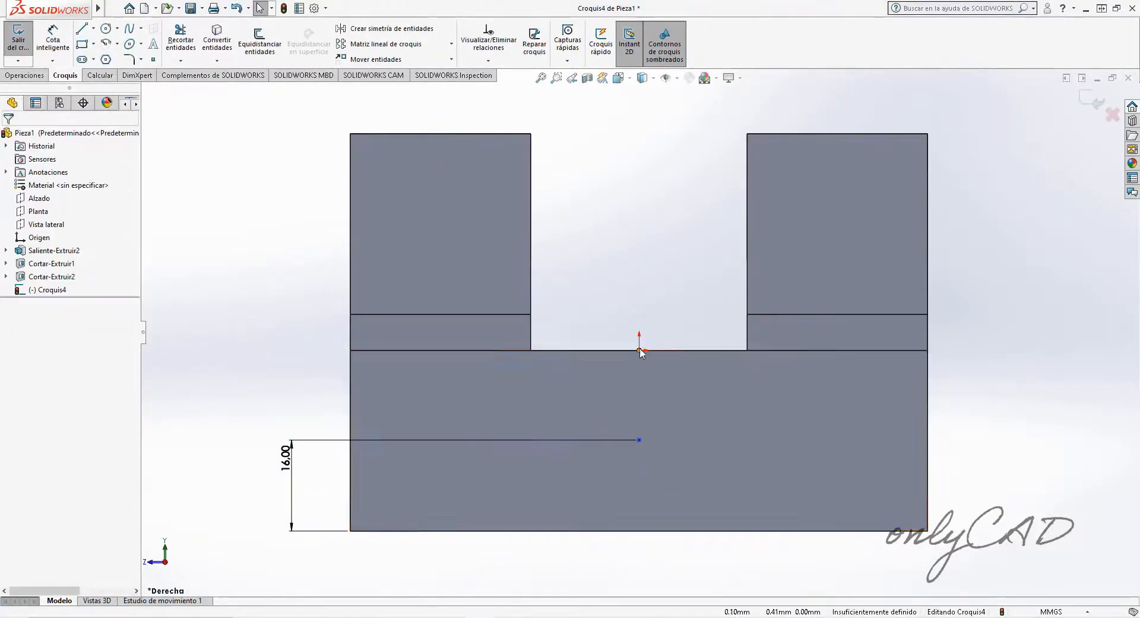
- Align the point vertically with the origin and exit the sketch
{"action": "left_click", "coordinate": [639, 350]}
{"action": "left_click", "coordinate": [639, 440], "text": "ctrl"}
{"action": "left_click", "coordinate": [689, 387]}
{"action": "left_click", "coordinate": [8, 135]}
{"action": "mouse_move", "coordinate": [659, 318]}
{"action": "middle_mouse_down"}
{"action": "mouse_move", "coordinate": [599, 325]}
{"action": "mouse_move", "coordinate": [597, 362]}
{"action": "middle_mouse_up"}
{"action": "left_click", "coordinate": [44, 76]}
{"action": "left_click", "coordinate": [1091, 99]}
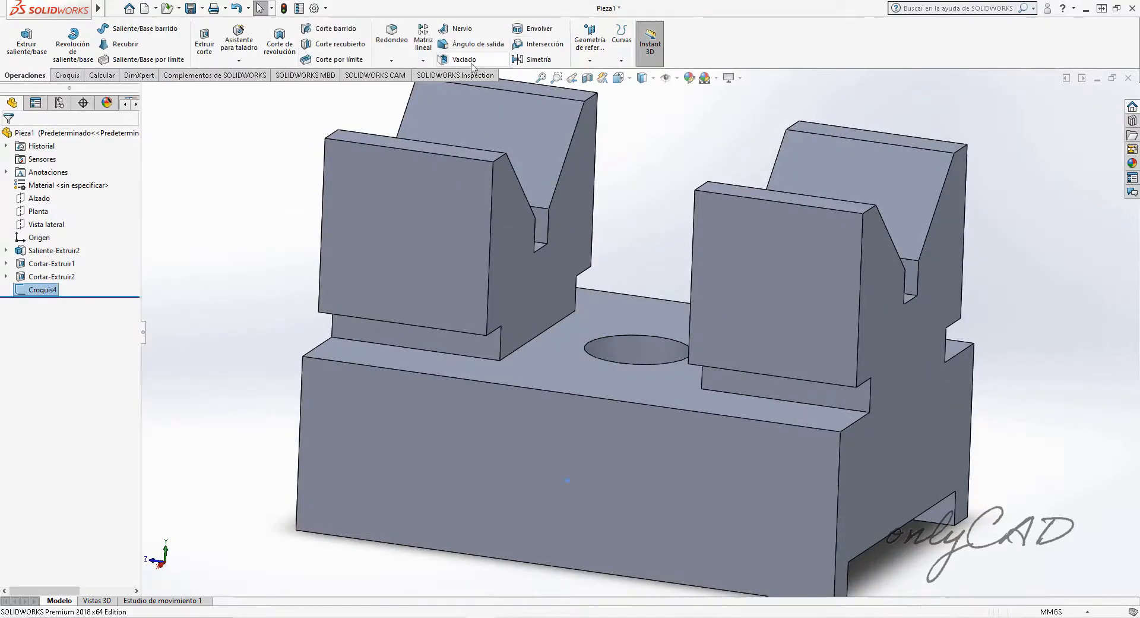
- Start a Hole Wizard hole and position it on the sketched point of the base's long side face
{"action": "left_click", "coordinate": [238, 60]}
{"action": "left_click", "coordinate": [264, 89]}
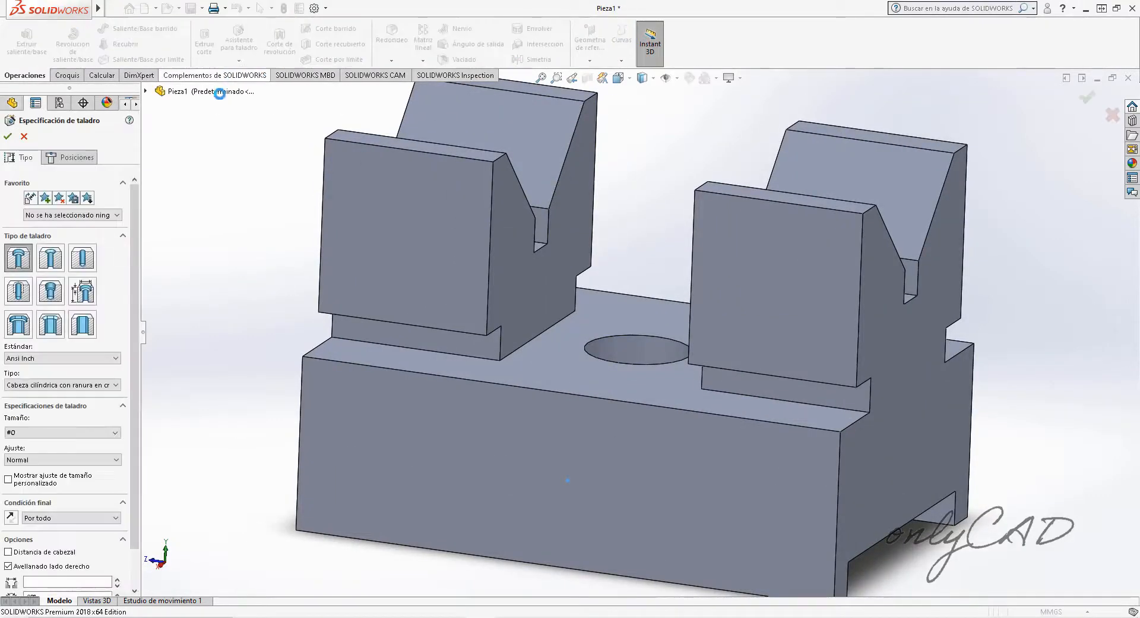
{"action": "left_click", "coordinate": [568, 492]}
{"action": "left_click", "coordinate": [568, 479]}
{"action": "middle_click_drag", "start_coordinate": [594, 452], "coordinate": [505, 433]}
{"action": "left_click", "coordinate": [25, 157]}
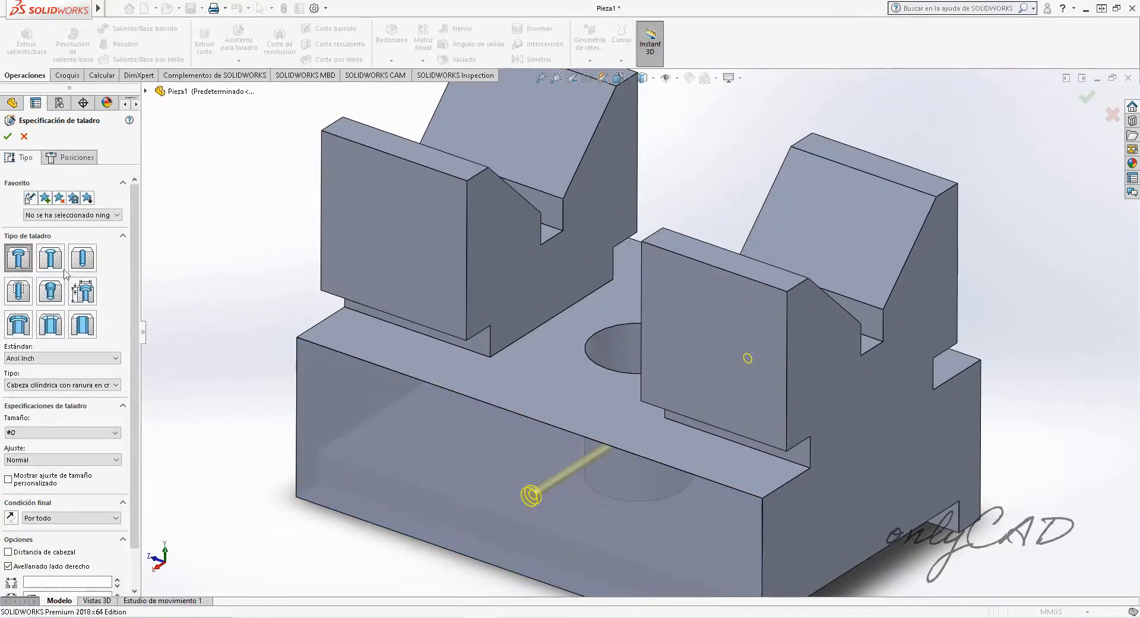
{"action": "left_click", "coordinate": [43, 386]}
{"action": "left_click", "coordinate": [44, 389]}
{"action": "left_click", "coordinate": [43, 387]}
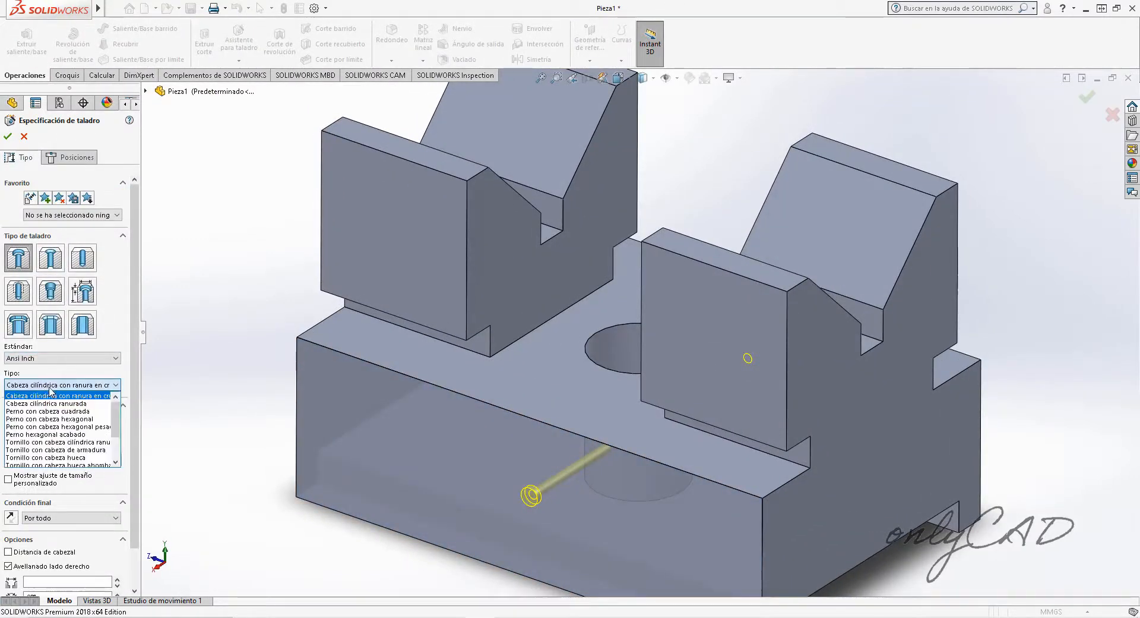
{"action": "left_click", "coordinate": [44, 389]}
{"action": "left_click", "coordinate": [47, 433]}
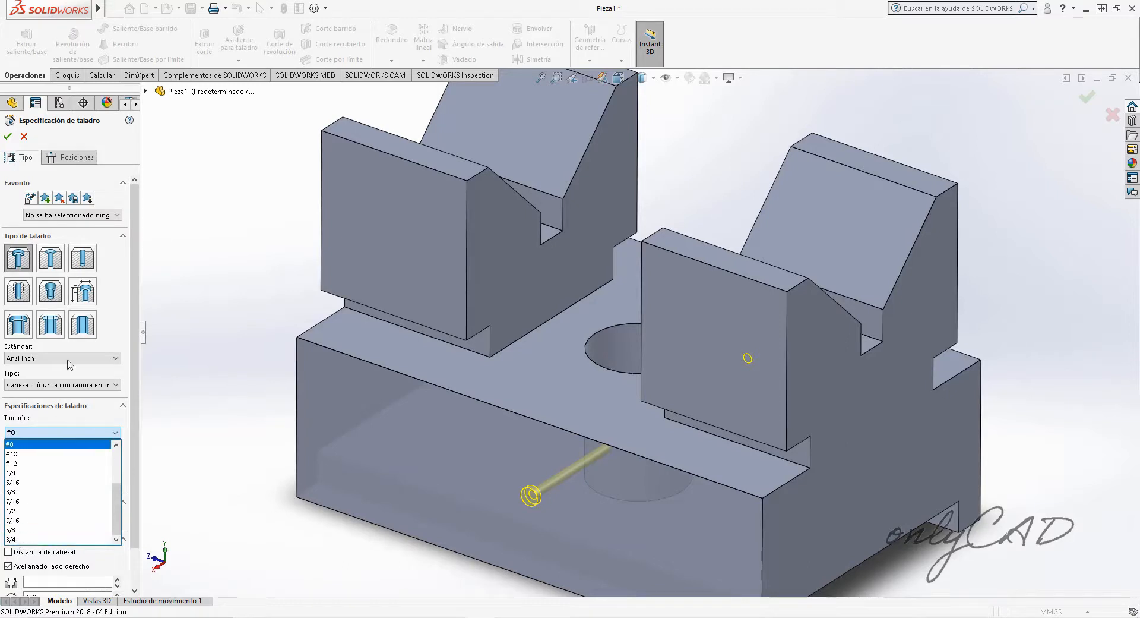
{"action": "left_click", "coordinate": [77, 387]}
{"action": "left_click", "coordinate": [81, 359]}
{"action": "left_click", "coordinate": [62, 370]}
- Create the hole as a straight Ansi Inch screw-clearance hole, size 3/8, Normal fit, through all, without the near-side countersink
{"action": "left_click", "coordinate": [84, 261]}
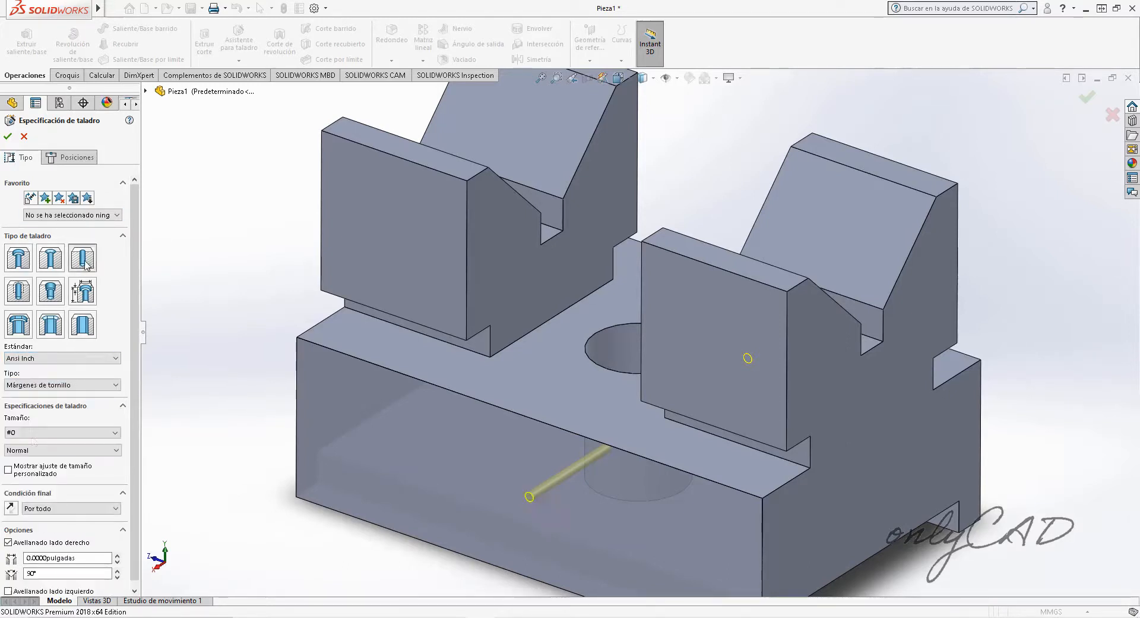
{"action": "left_click", "coordinate": [36, 432]}
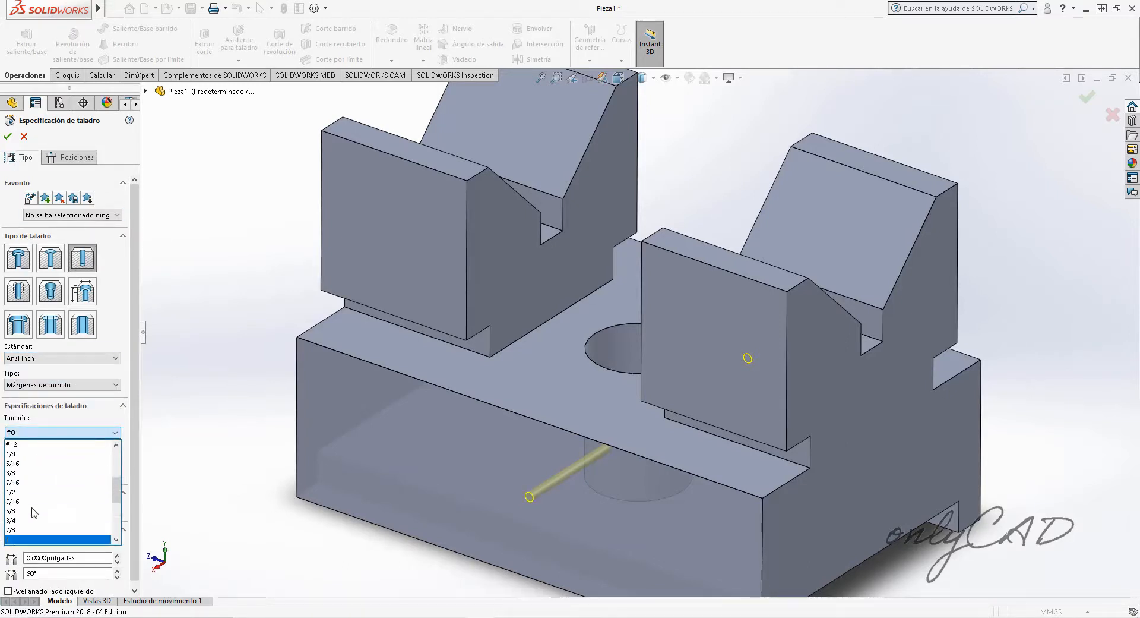
{"action": "left_click", "coordinate": [12, 473]}
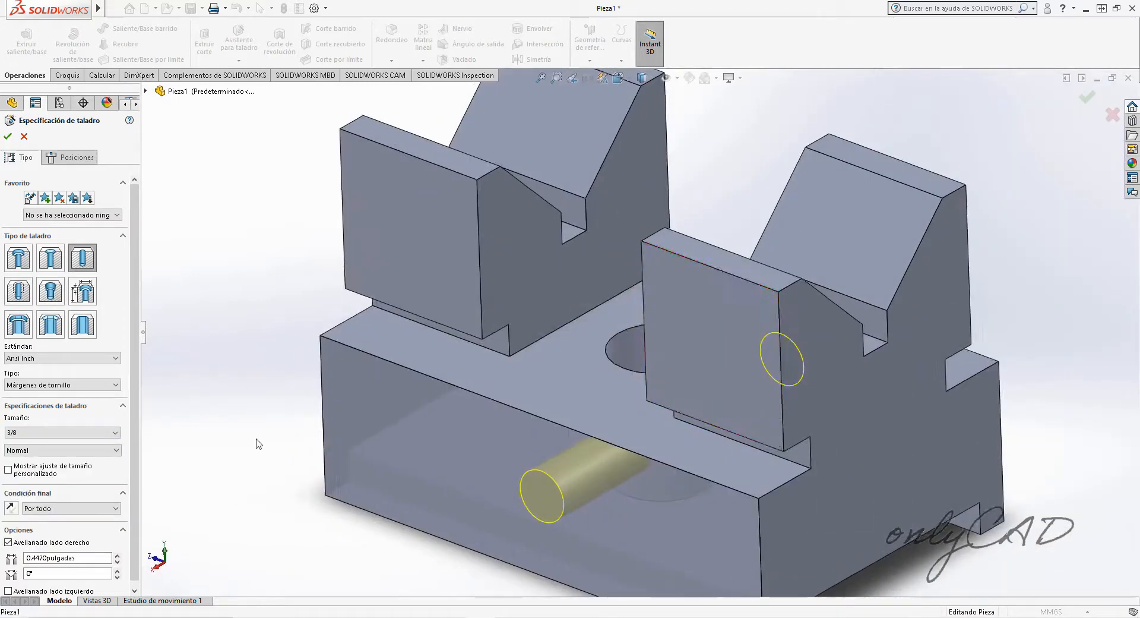
{"action": "left_click_drag", "start_coordinate": [135, 446], "coordinate": [135, 460]}
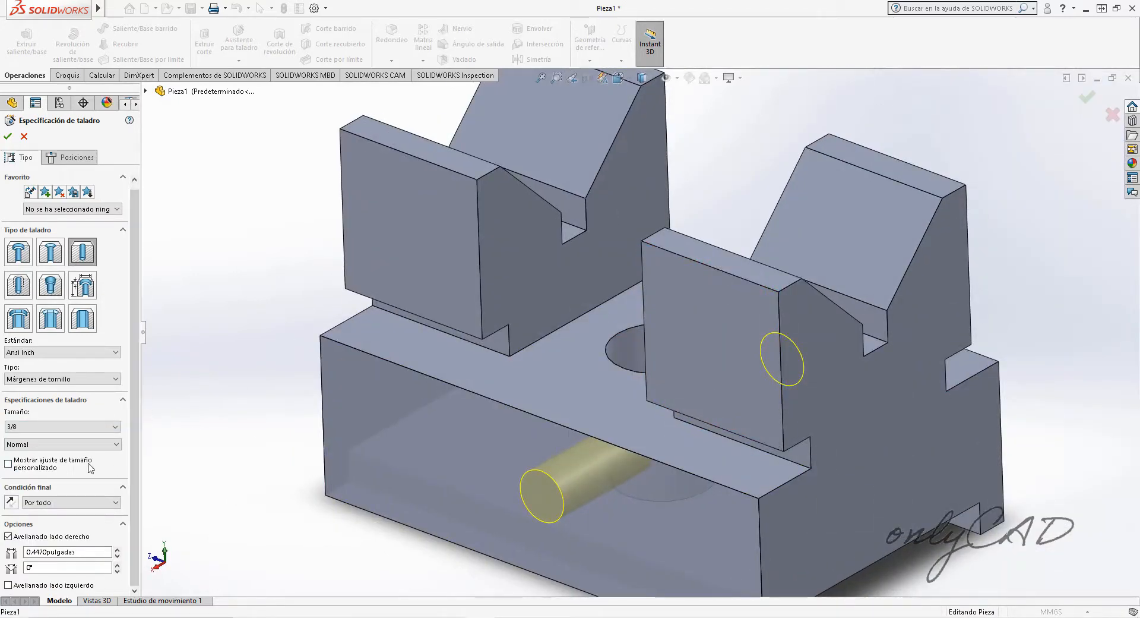
{"action": "left_click", "coordinate": [9, 536]}
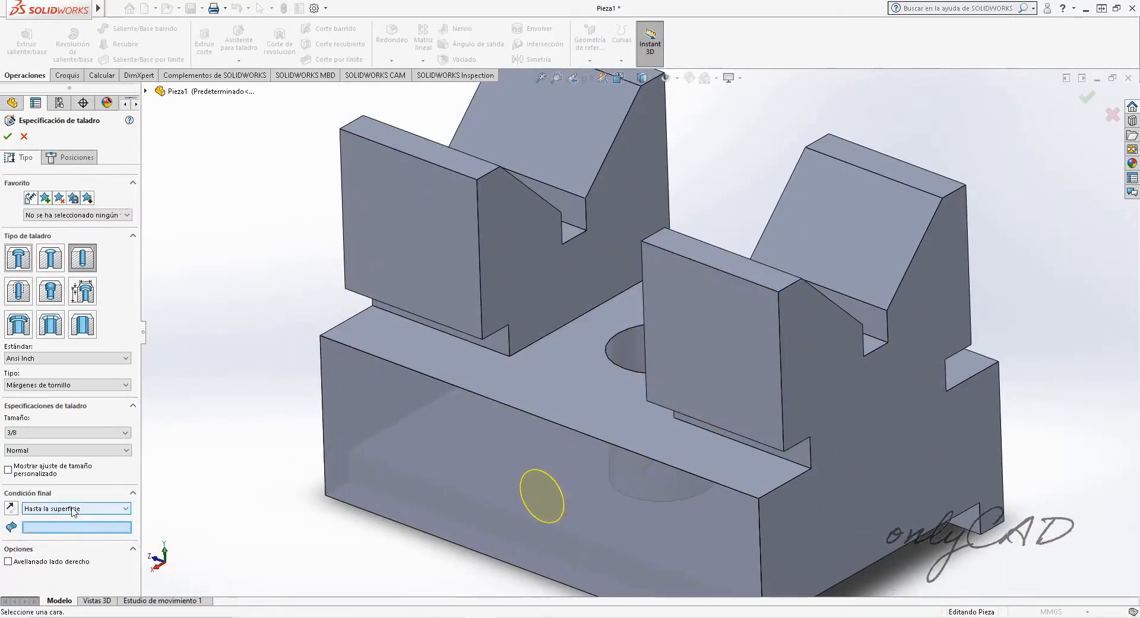
{"action": "left_click", "coordinate": [8, 137]}
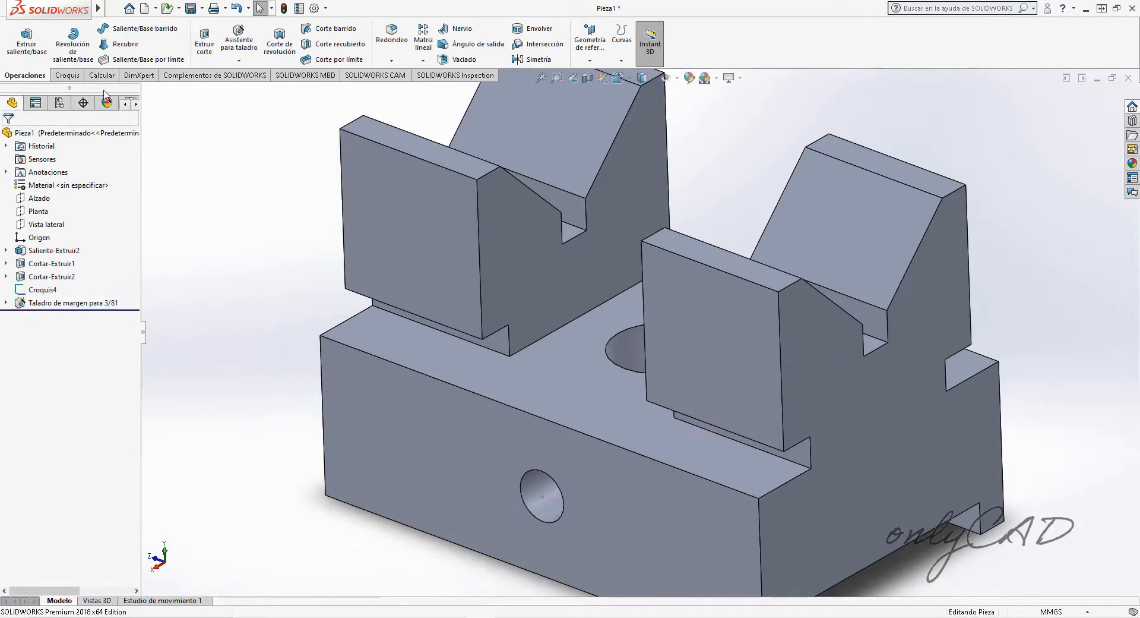
- Start a sketch on the base's drilled side face and draw a larger circle concentric with the hole
{"action": "left_click", "coordinate": [24, 44]}
{"action": "left_click", "coordinate": [71, 76]}
{"action": "left_click", "coordinate": [8, 135]}
{"action": "left_click", "coordinate": [18, 41]}
{"action": "left_click", "coordinate": [427, 453]}
{"action": "key", "text": "space"}
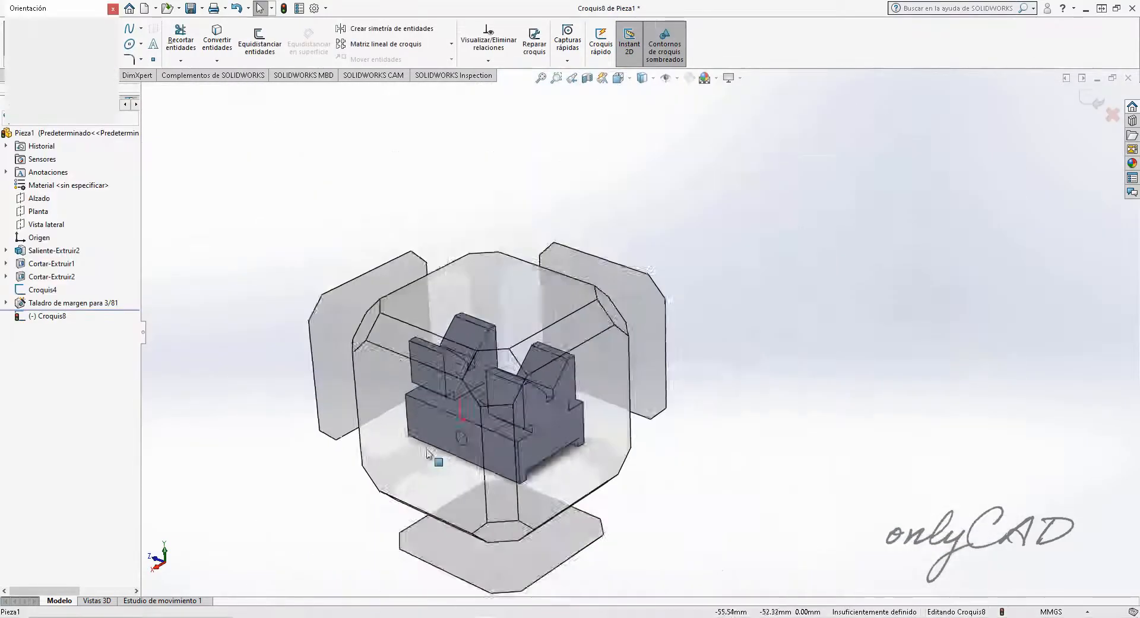
{"action": "left_click", "coordinate": [427, 453]}
{"action": "left_click", "coordinate": [106, 28]}
{"action": "left_click", "coordinate": [639, 439]}
{"action": "left_click", "coordinate": [684, 414]}
- Set the concentric circle's diameter to 15 mm
{"action": "key", "text": "d"}
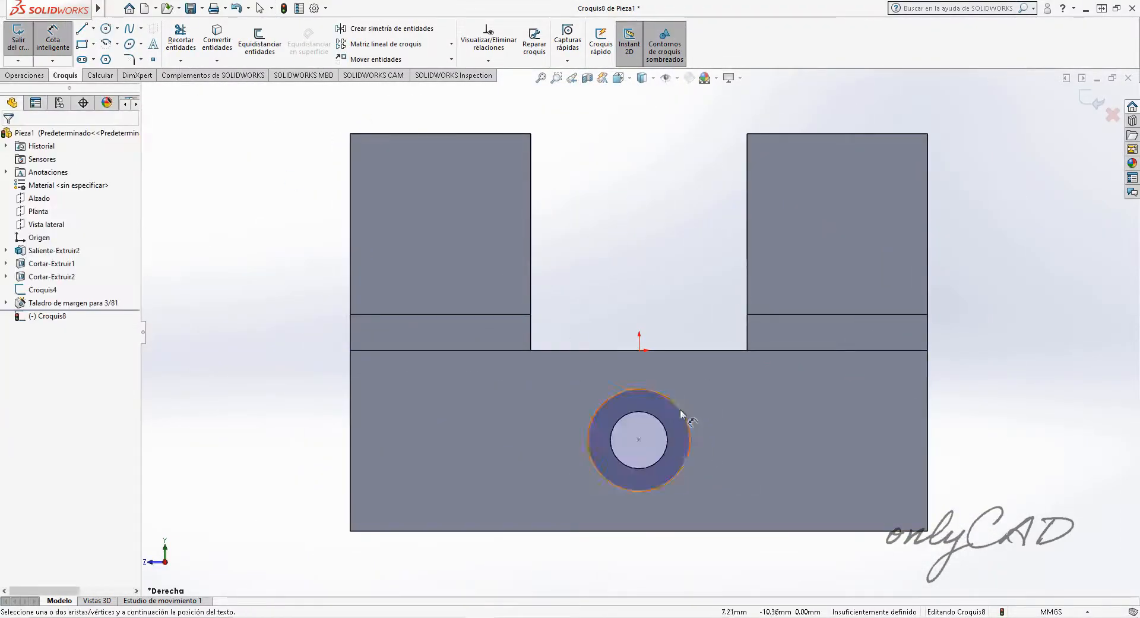
{"action": "left_click", "coordinate": [681, 414]}
{"action": "left_click", "coordinate": [712, 414]}
{"action": "type", "text": "15"}
{"action": "key", "text": "Return"}
- Cut-extrude the concentric circle with a depth of 10 mm to counterbore the side hole
{"action": "left_click", "coordinate": [24, 75]}
{"action": "left_click", "coordinate": [204, 42]}
{"action": "type", "text": "10"}
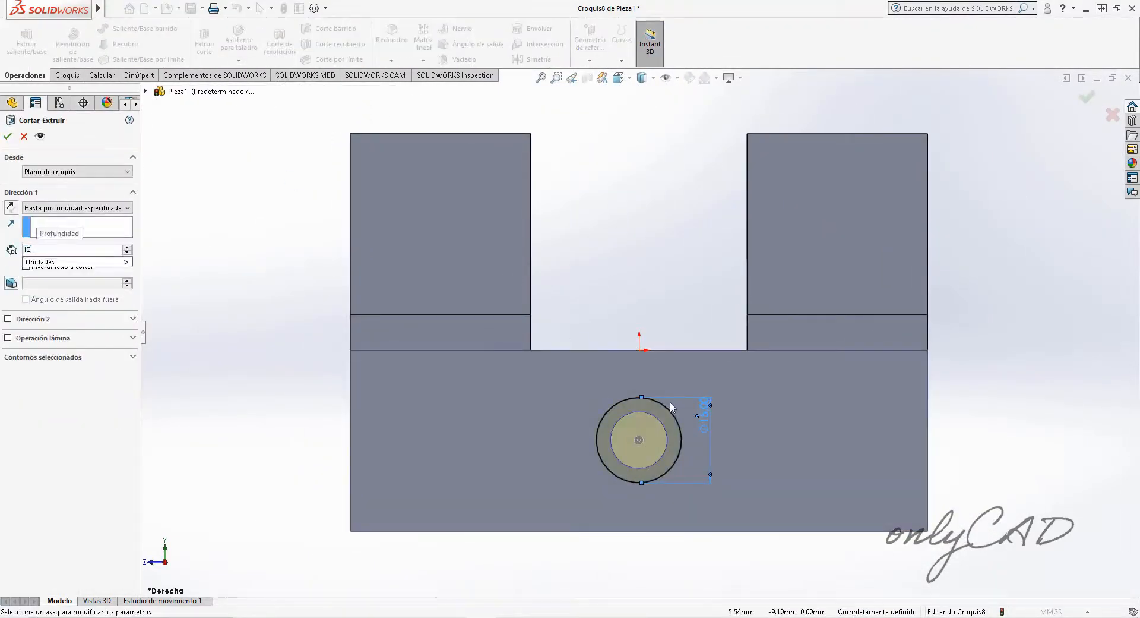
{"action": "key", "text": "Return"}
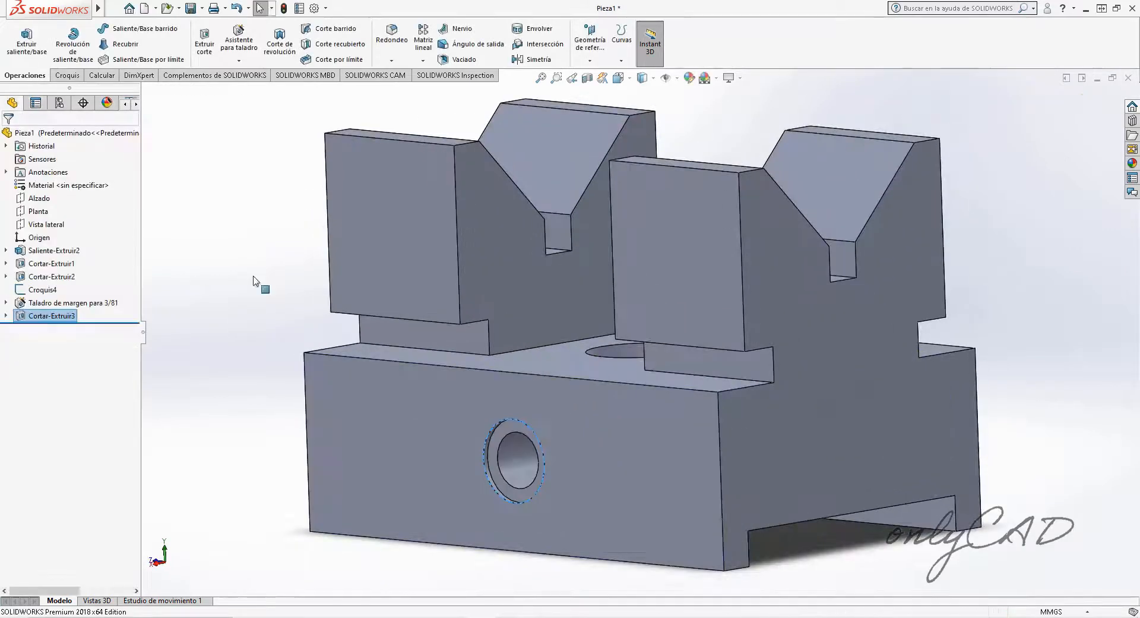
- Create a reference plane midway between the base's two opposite long side faces
{"action": "left_click", "coordinate": [571, 491]}
{"action": "middle_click_drag", "start_coordinate": [572, 491], "coordinate": [381, 451]}
{"action": "left_click", "coordinate": [589, 42]}
{"action": "left_click", "coordinate": [594, 75]}
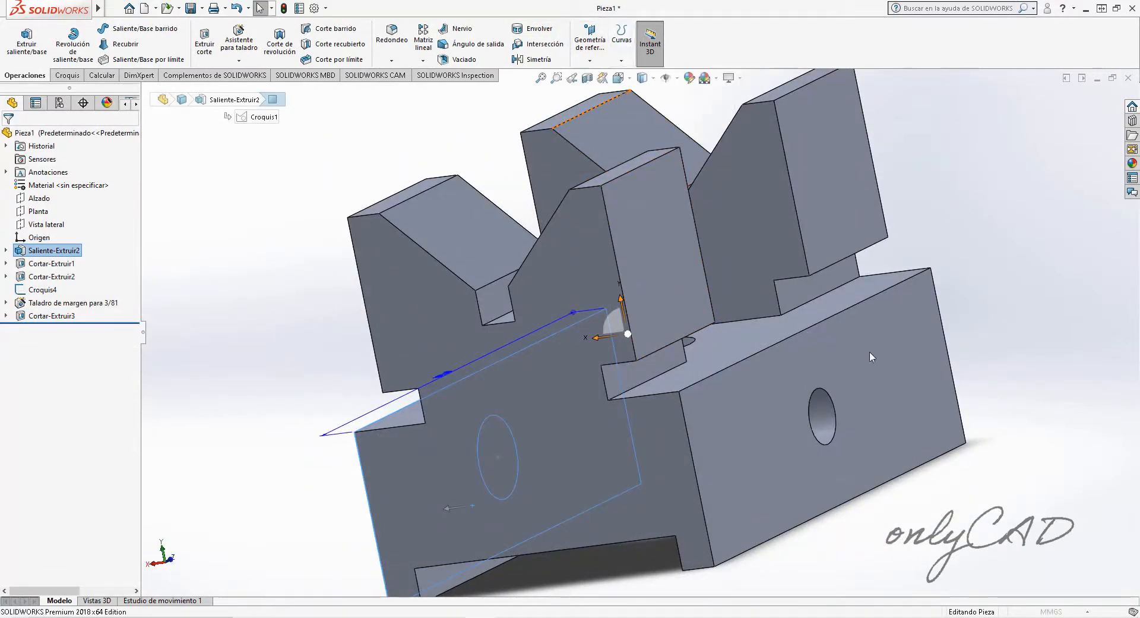
{"action": "left_click", "coordinate": [869, 351]}
{"action": "left_click", "coordinate": [11, 138]}
- Mirror the counterbore cut about the new mid-plane onto the opposite side face
{"action": "middle_click_drag", "start_coordinate": [332, 321], "coordinate": [534, 319]}
{"action": "left_click", "coordinate": [423, 60]}
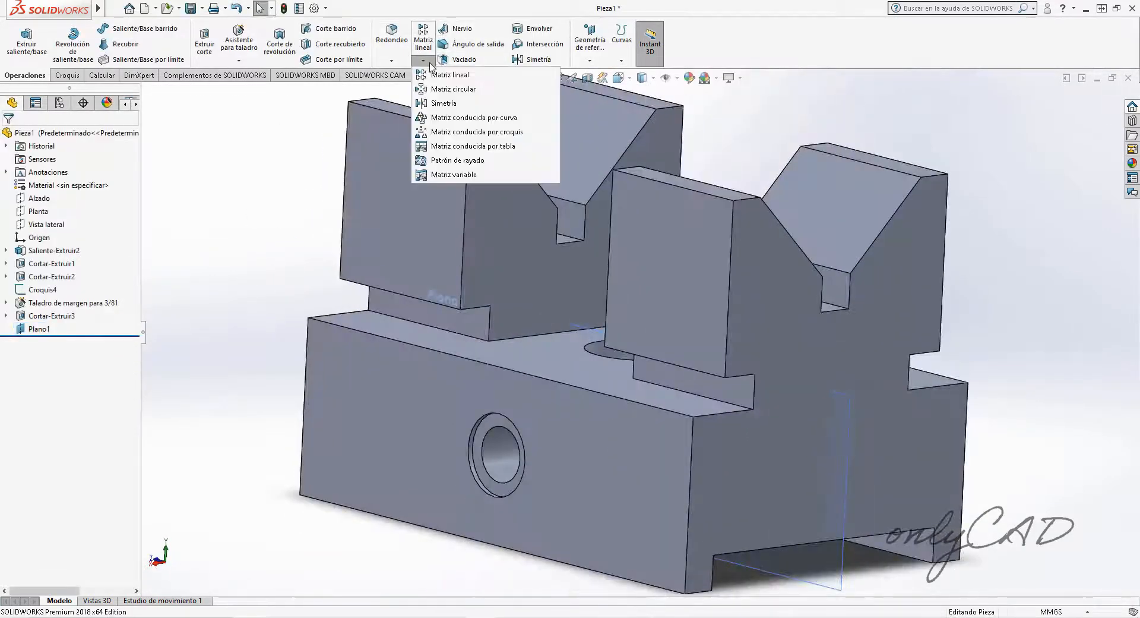
{"action": "left_click", "coordinate": [447, 113]}
{"action": "scroll", "coordinate": [631, 465], "scroll_direction": "up", "scroll_amount": 1}
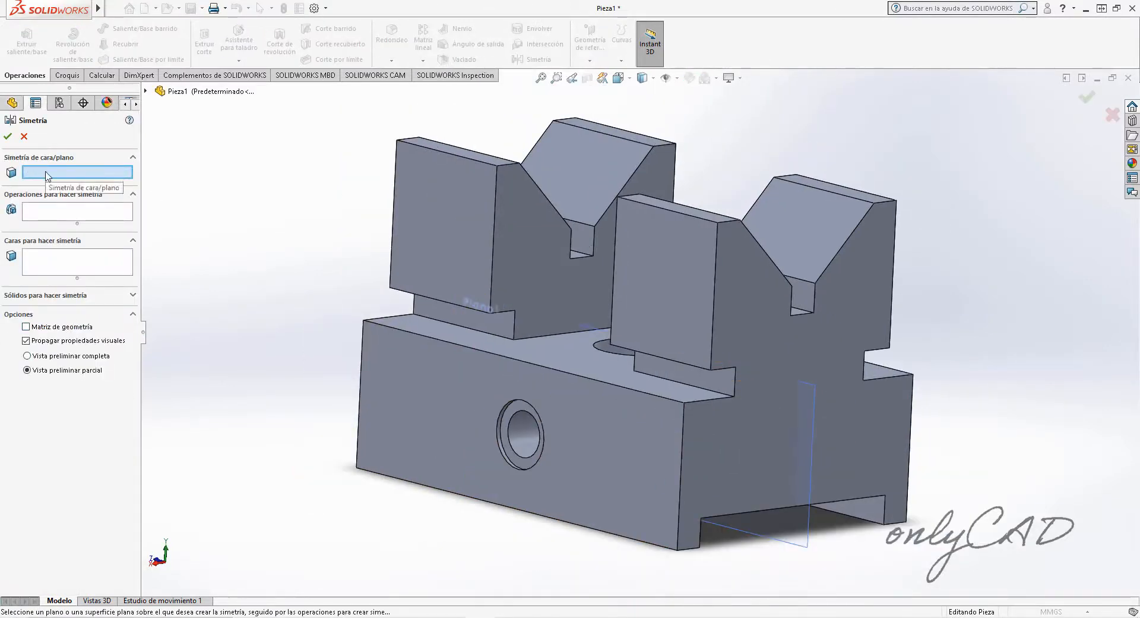
{"action": "left_click", "coordinate": [809, 545]}
{"action": "left_click", "coordinate": [56, 265]}
{"action": "left_click", "coordinate": [60, 211]}
{"action": "left_click", "coordinate": [502, 451]}
{"action": "middle_click_drag", "start_coordinate": [503, 451], "coordinate": [601, 449]}
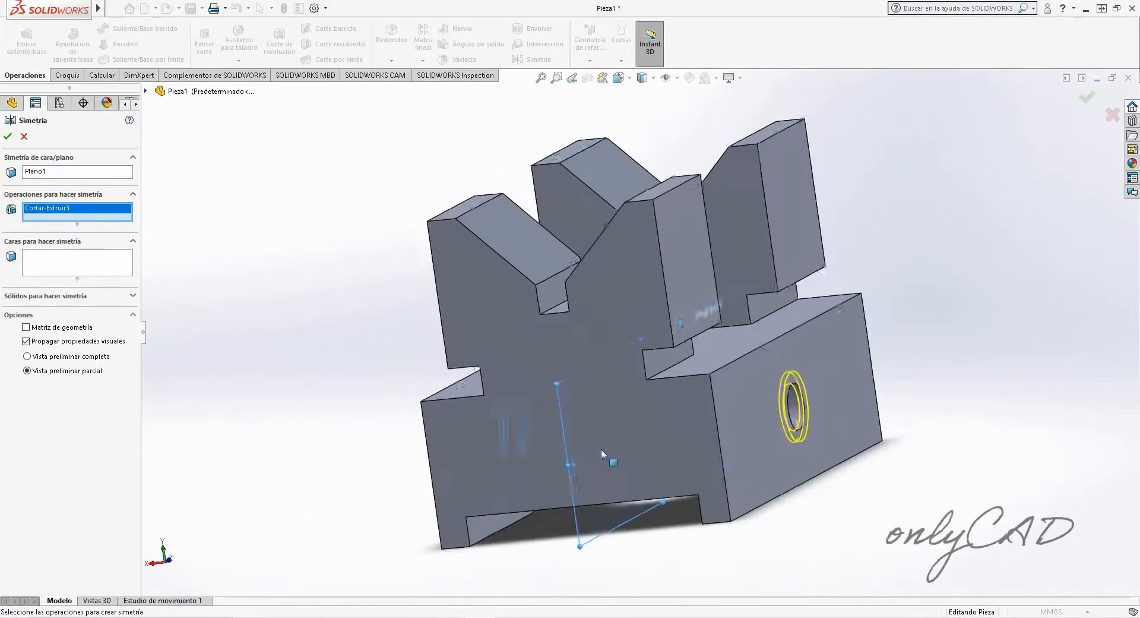
{"action": "scroll", "coordinate": [601, 449], "scroll_direction": "down", "scroll_amount": 1}
{"action": "left_click", "coordinate": [9, 137]}
- Hide the mid reference plane
{"action": "scroll", "coordinate": [349, 354], "scroll_direction": "up", "scroll_amount": 2}
{"action": "middle_click_drag", "start_coordinate": [348, 354], "coordinate": [815, 499]}
{"action": "left_click", "coordinate": [814, 499]}
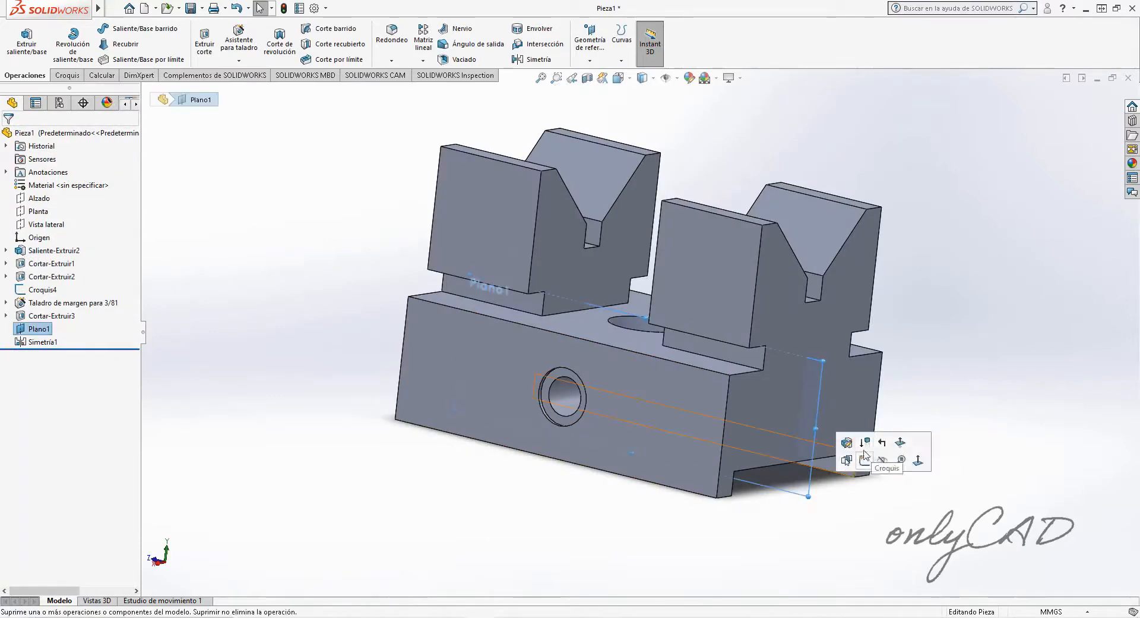
{"action": "left_click", "coordinate": [865, 461]}
{"action": "middle_click_drag", "start_coordinate": [901, 495], "coordinate": [900, 479]}
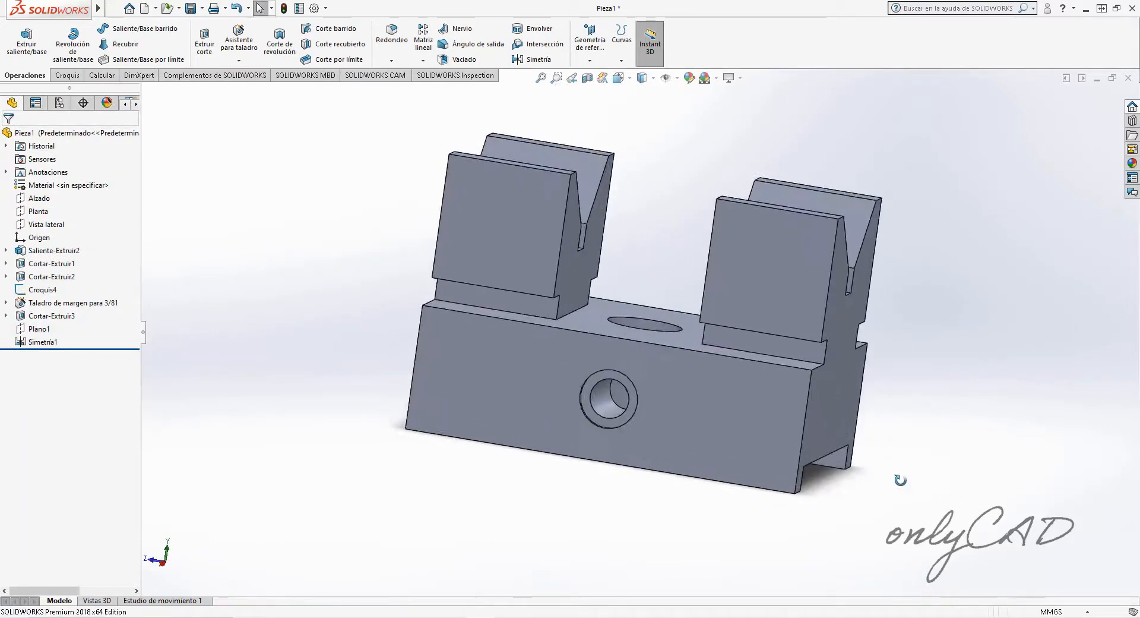
- Edit the side clearance hole in the Hole Wizard and set its fit to Cerrar
{"action": "right_click", "coordinate": [54, 302]}
{"action": "left_click", "coordinate": [65, 267]}
{"action": "left_click", "coordinate": [94, 453]}
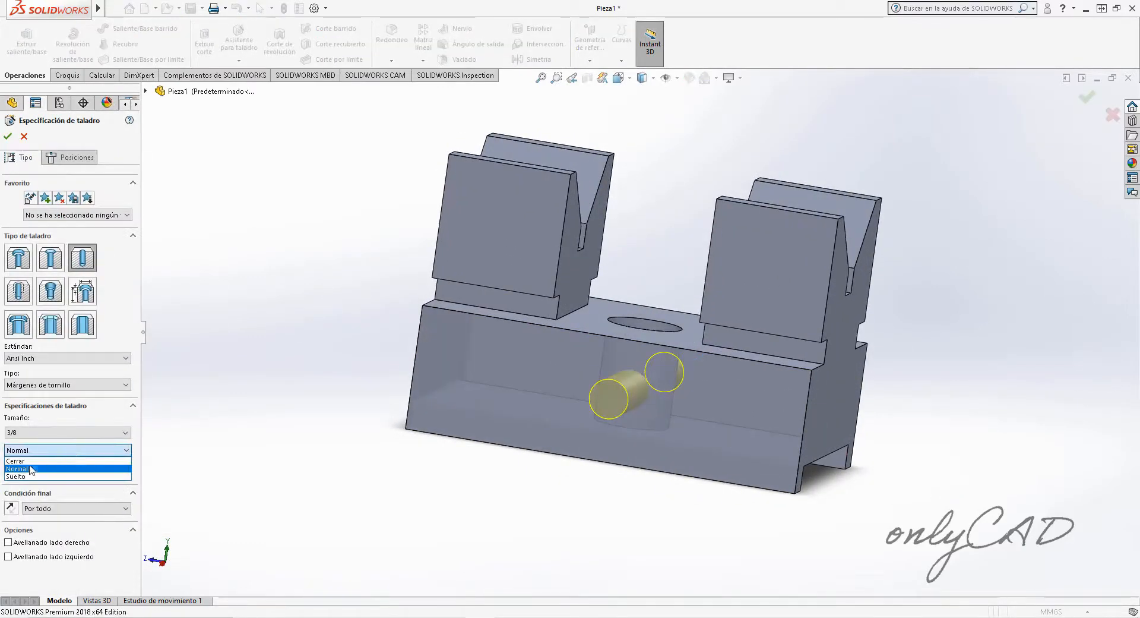
{"action": "left_click", "coordinate": [33, 461]}
{"action": "left_click", "coordinate": [46, 451]}
{"action": "left_click", "coordinate": [43, 478]}
{"action": "left_click", "coordinate": [48, 452]}
{"action": "left_click", "coordinate": [45, 470]}
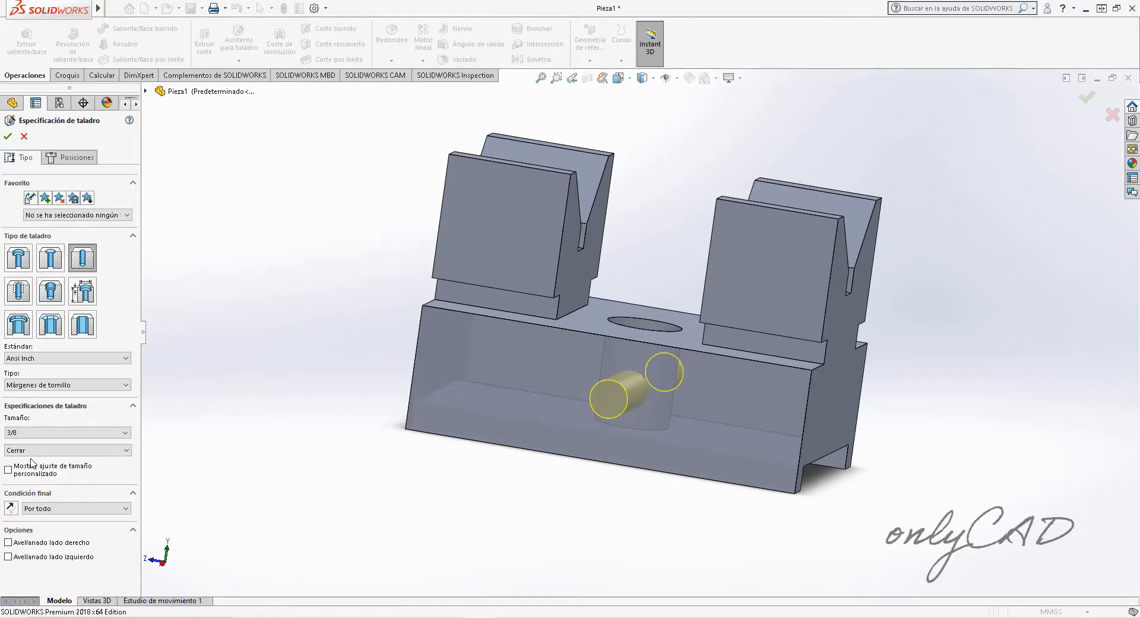
- Try the hole type Todos los tamaños de perforadores, return to Márgenes de tornillo and accept the edited hole
{"action": "left_click", "coordinate": [82, 385]}
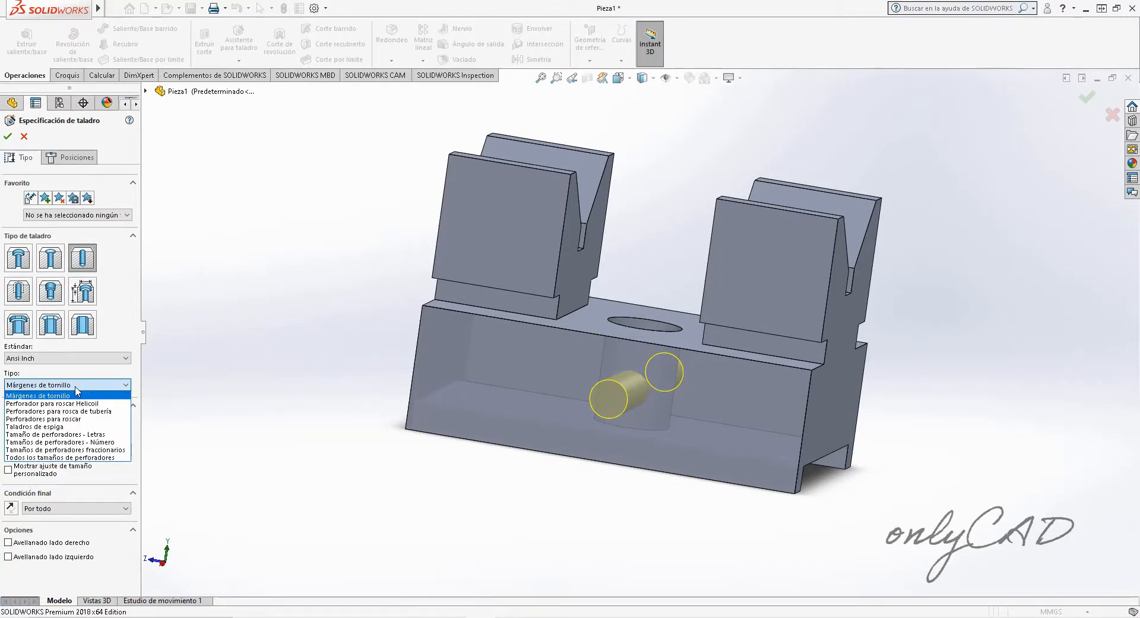
{"action": "left_click", "coordinate": [74, 457]}
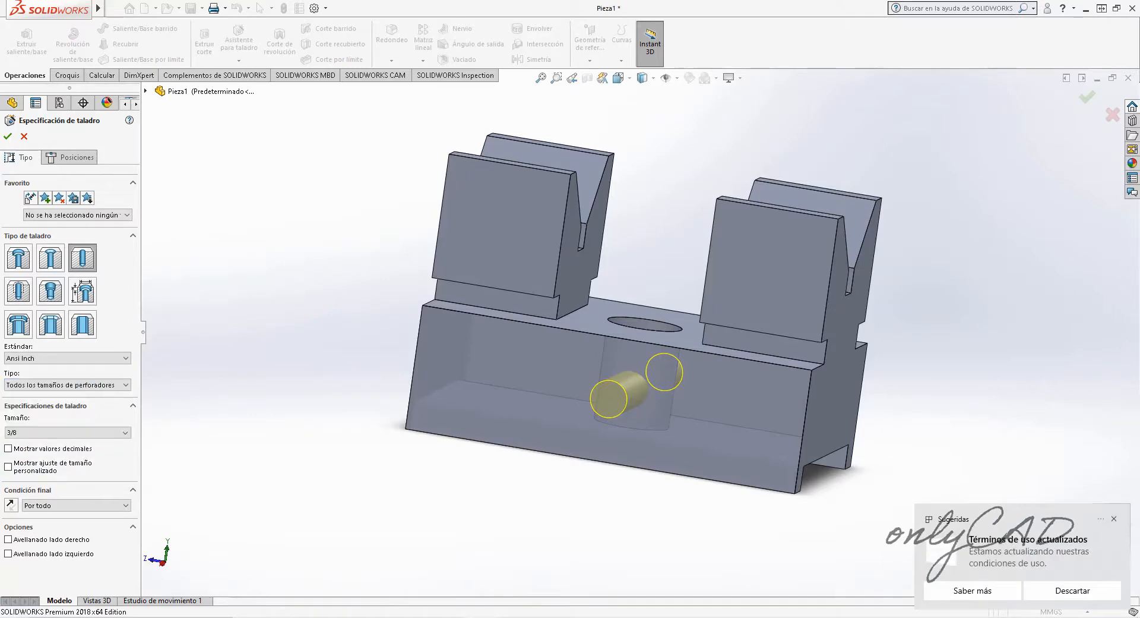
{"action": "left_click", "coordinate": [90, 385]}
{"action": "left_click", "coordinate": [81, 395]}
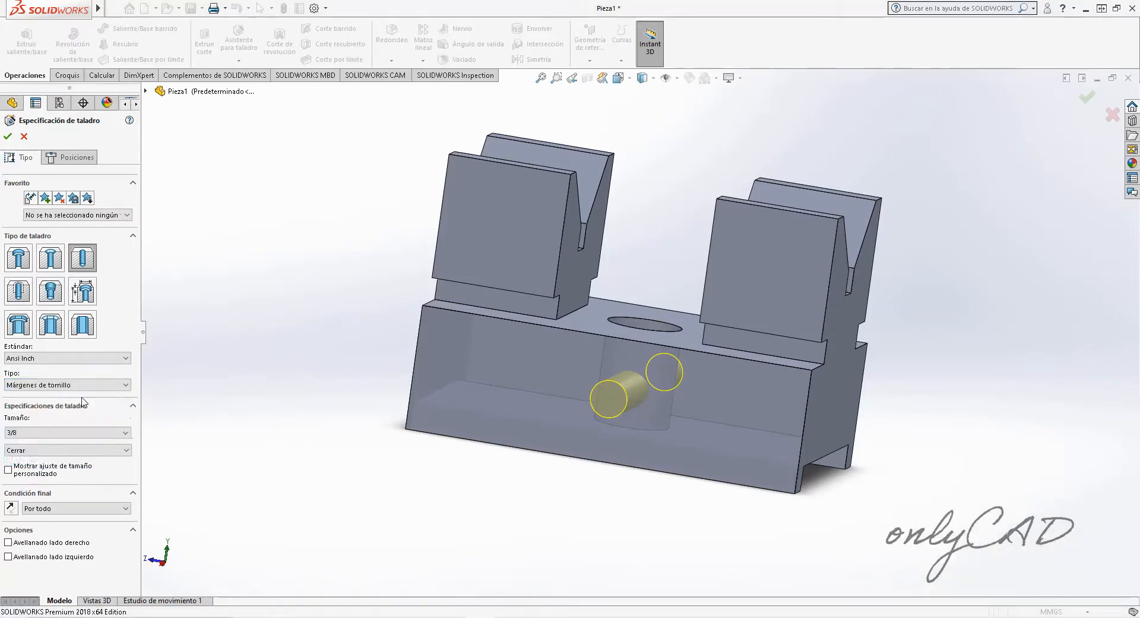
{"action": "left_click", "coordinate": [7, 138]}
- Hide the sketch holding the side hole's position point
{"action": "middle_click_drag", "start_coordinate": [807, 407], "coordinate": [713, 380]}
{"action": "left_click", "coordinate": [682, 380]}
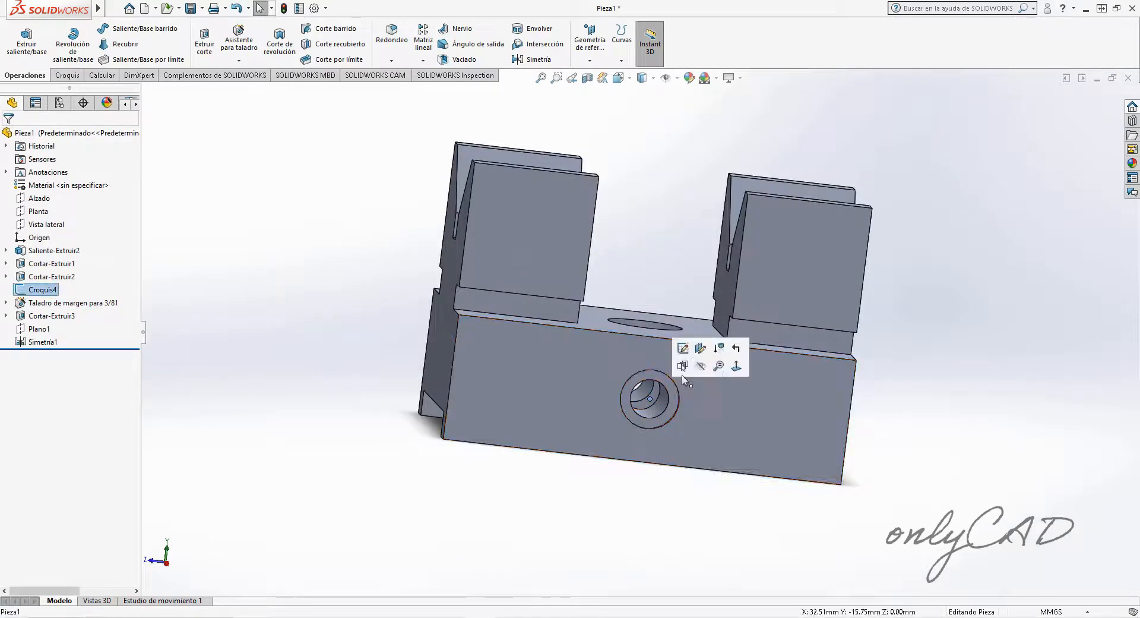
{"action": "left_click", "coordinate": [701, 365]}
- Start a sketch on the block's end face and place a point on the lower base, near the vertical centreline
{"action": "mouse_move", "coordinate": [789, 380]}
{"action": "middle_mouse_down"}
{"action": "mouse_move", "coordinate": [865, 380]}
{"action": "mouse_move", "coordinate": [912, 399]}
{"action": "middle_mouse_up"}
{"action": "left_click", "coordinate": [204, 40]}
{"action": "left_click", "coordinate": [784, 416]}
{"action": "key", "text": "space"}
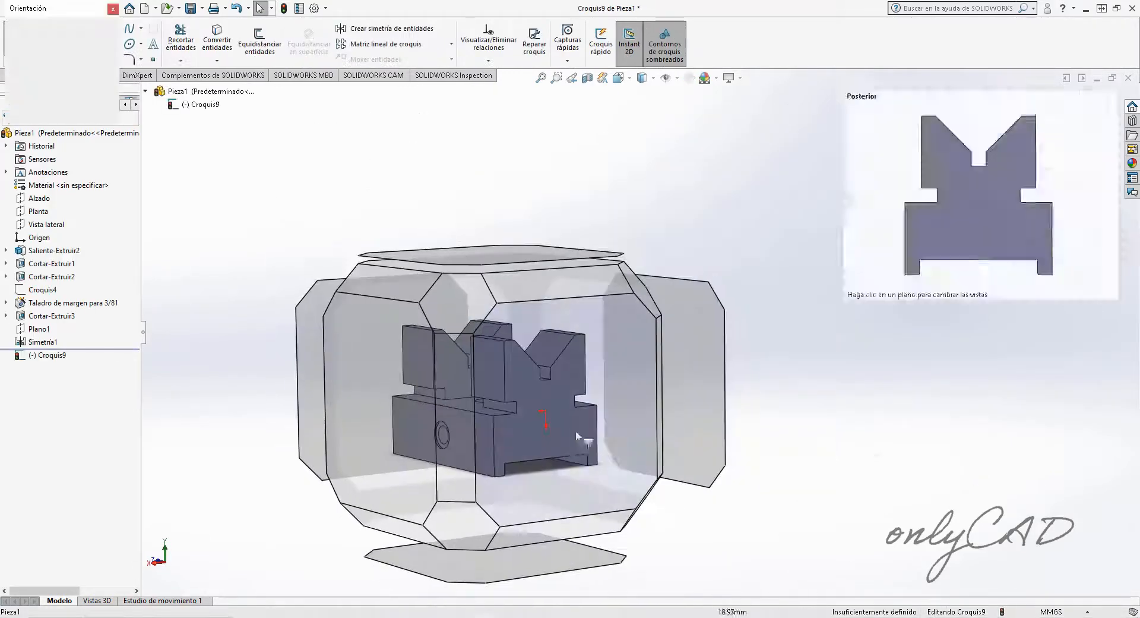
{"action": "left_click", "coordinate": [576, 429]}
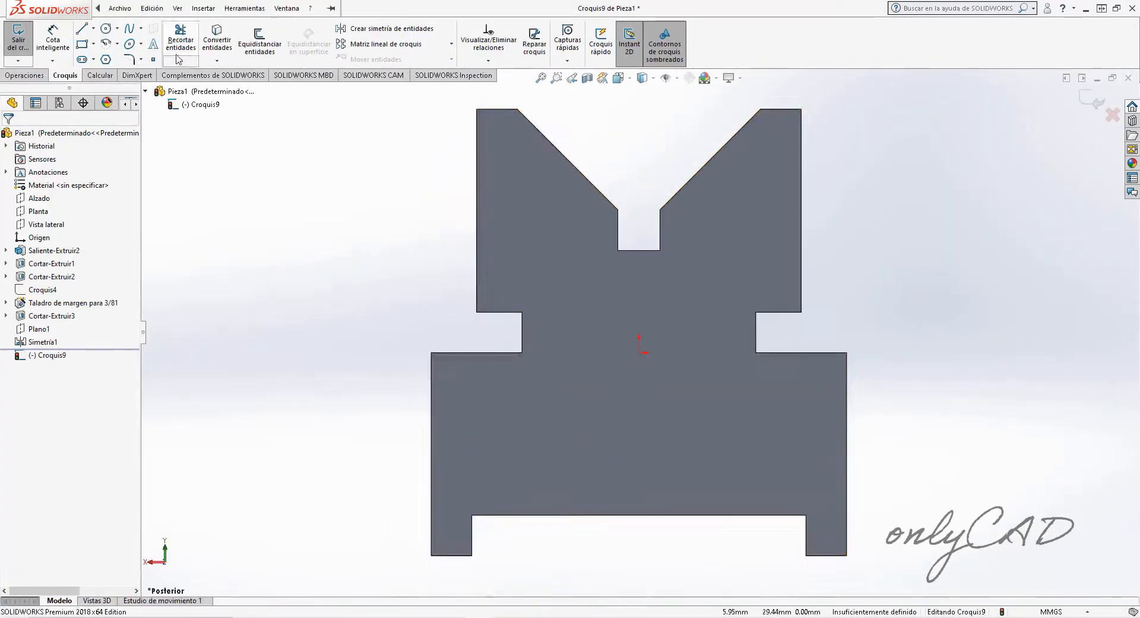
{"action": "left_click", "coordinate": [153, 59]}
{"action": "left_click", "coordinate": [630, 445]}
- Dimension the point 16 mm above the bottom edge of the base
{"action": "right_click_drag", "start_coordinate": [326, 490], "coordinate": [326, 445]}
{"action": "left_click", "coordinate": [442, 556]}
{"action": "left_click", "coordinate": [630, 445]}
{"action": "left_click", "coordinate": [340, 435]}
{"action": "type", "text": "16"}
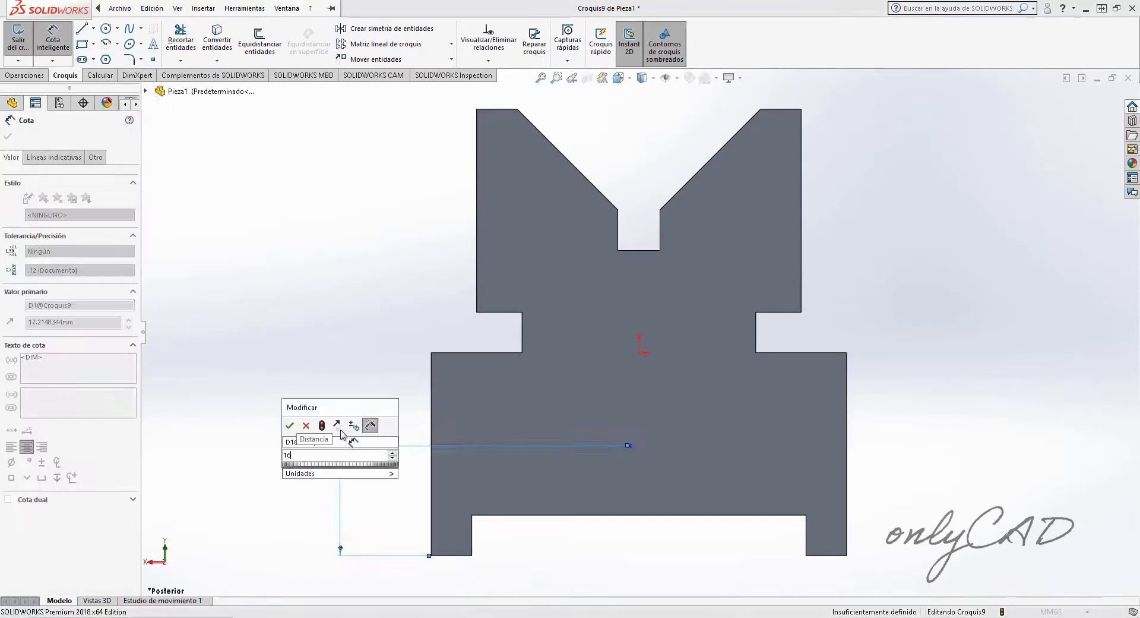
{"action": "key", "text": "Return"}
{"action": "key", "text": "Escape"}
- Align the point vertically with the origin and close the sketch
{"action": "left_click", "coordinate": [630, 453]}
{"action": "left_click", "coordinate": [639, 352], "text": "ctrl"}
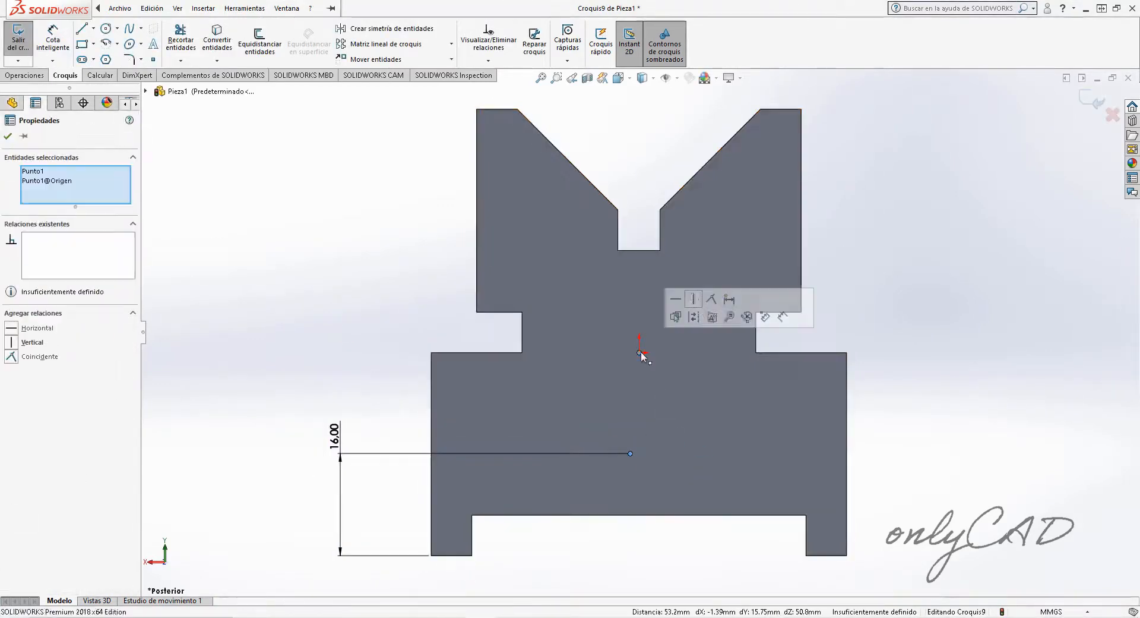
{"action": "left_click", "coordinate": [694, 298]}
{"action": "left_click", "coordinate": [904, 385]}
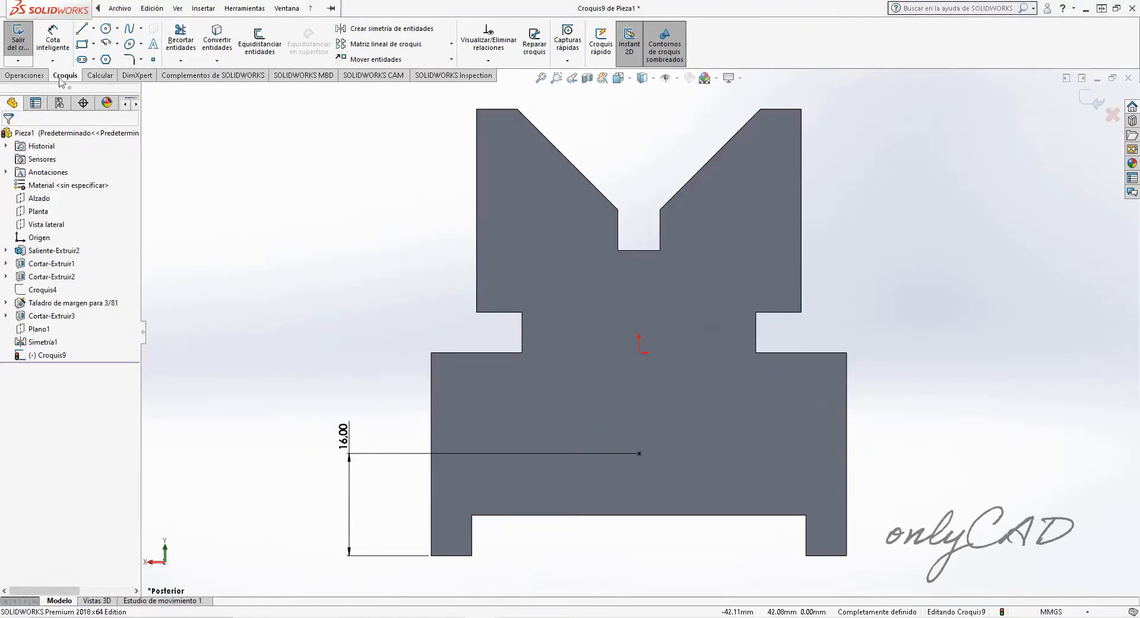
{"action": "scroll", "coordinate": [61, 80], "scroll_direction": "up", "scroll_amount": 1}
{"action": "key", "text": "ctrl+b"}
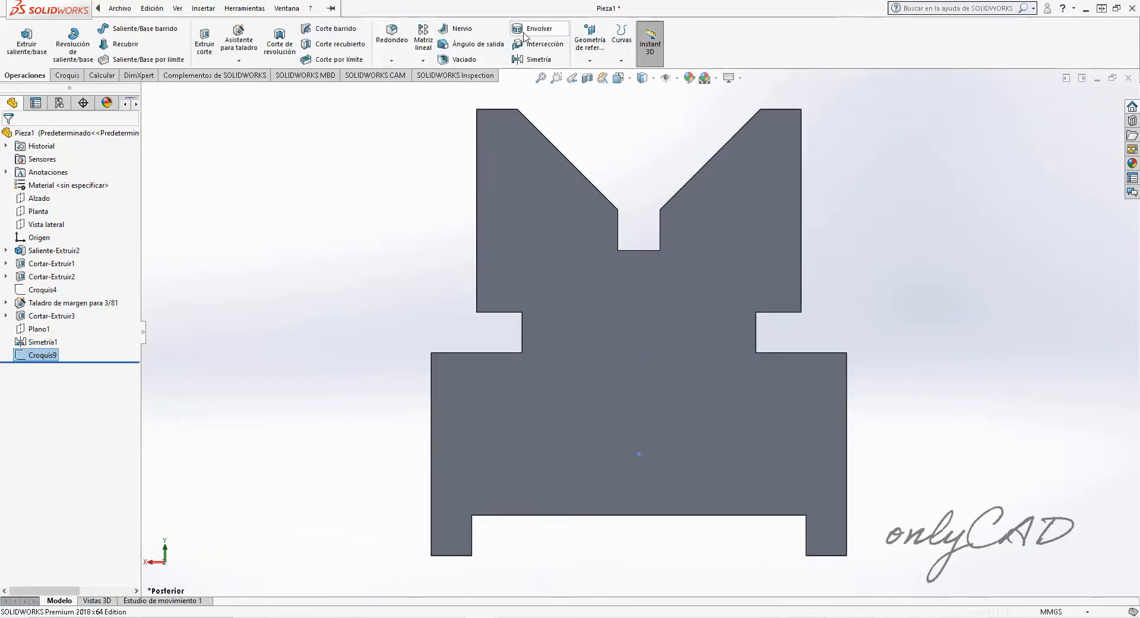
- Add a 3/8 clearance hole with Cerrar fit at the end-face point, using the end condition Hasta profundidad especificada
{"action": "left_click", "coordinate": [239, 45]}
{"action": "left_click", "coordinate": [71, 157]}
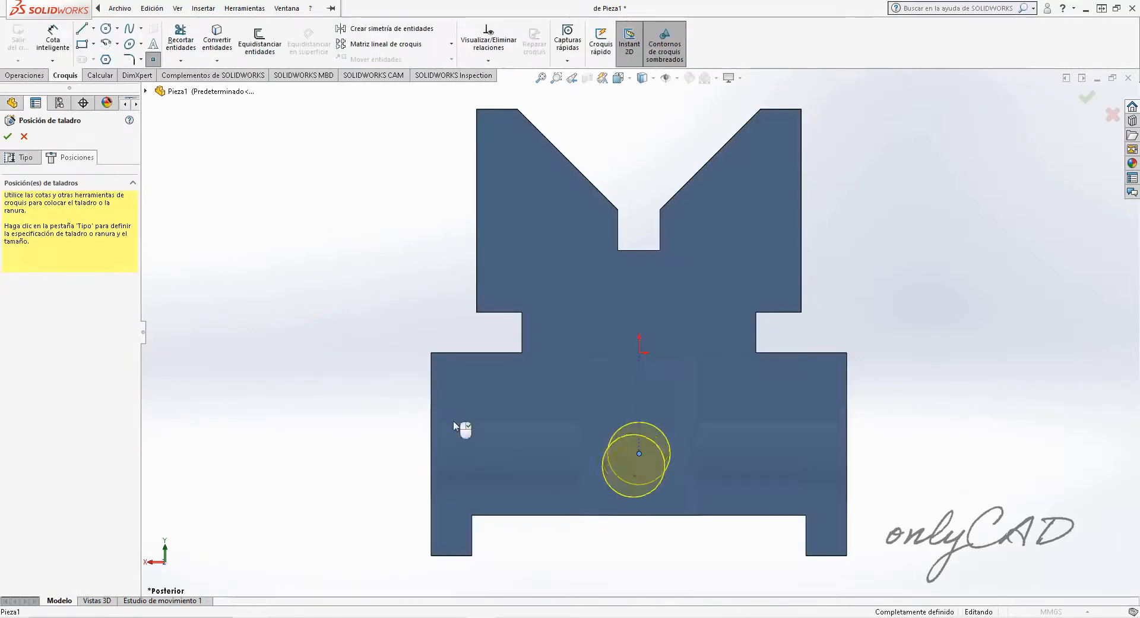
{"action": "left_click", "coordinate": [26, 157]}
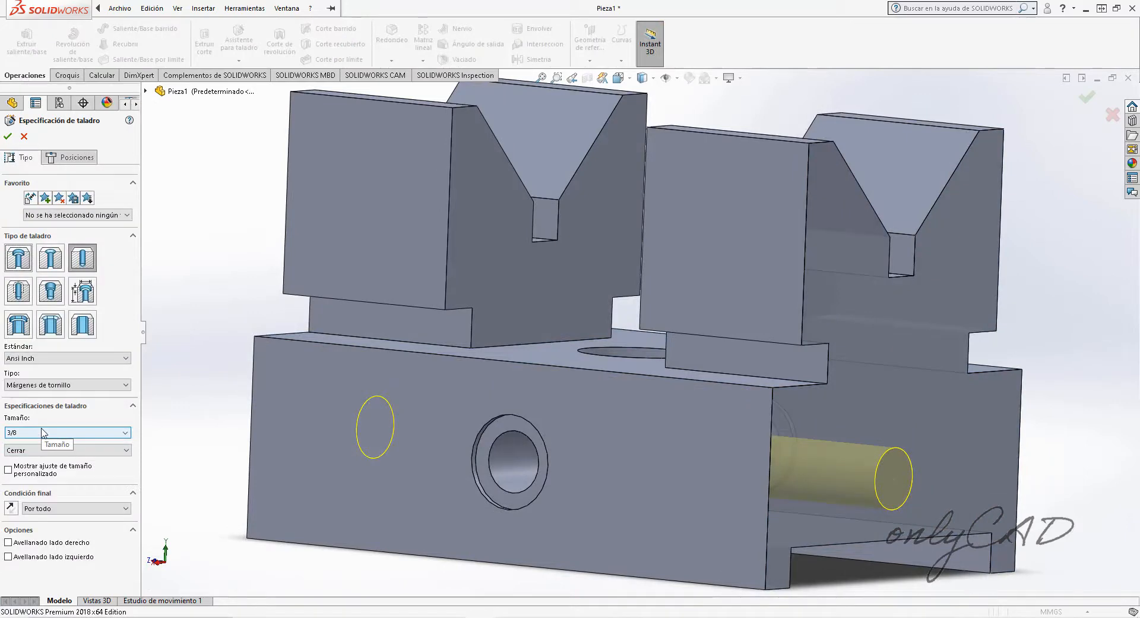
{"action": "left_click", "coordinate": [76, 507]}
{"action": "left_click", "coordinate": [71, 520]}
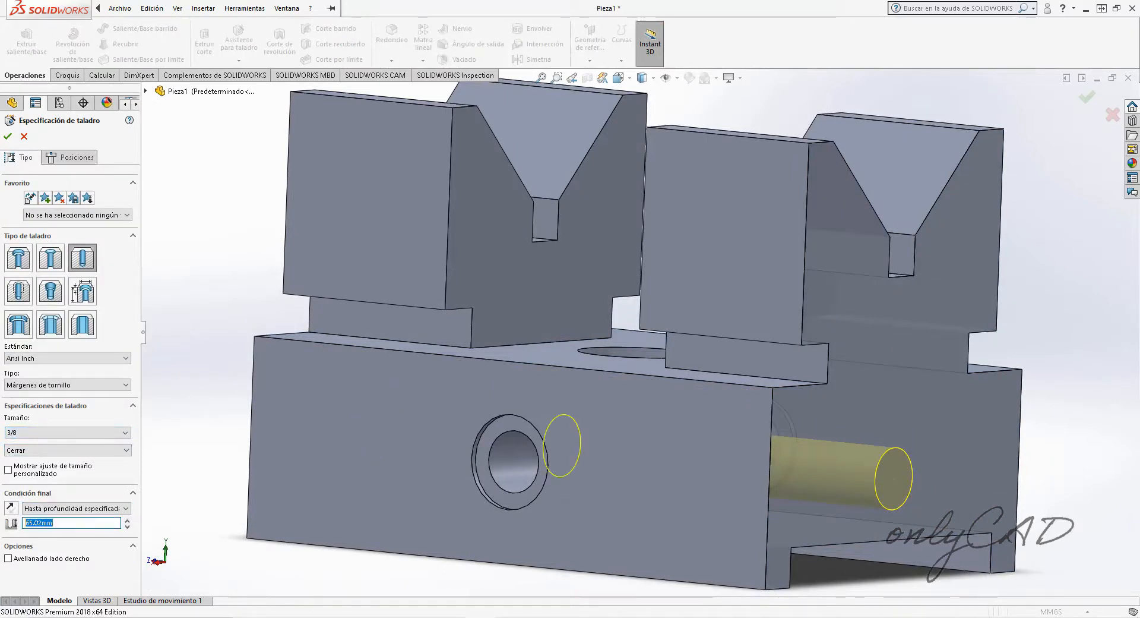
{"action": "middle_click_drag", "start_coordinate": [290, 504], "coordinate": [499, 442]}
{"action": "key", "text": "Return"}
- Create a reference plane midway between the block's two opposite end faces
{"action": "left_click", "coordinate": [771, 117]}
{"action": "left_click", "coordinate": [244, 8]}
{"action": "left_click", "coordinate": [589, 47]}
{"action": "left_click", "coordinate": [594, 75]}
{"action": "left_click", "coordinate": [772, 415]}
{"action": "middle_click_drag", "start_coordinate": [255, 285], "coordinate": [409, 131]}
{"action": "left_click", "coordinate": [450, 290]}
{"action": "left_click", "coordinate": [11, 138]}
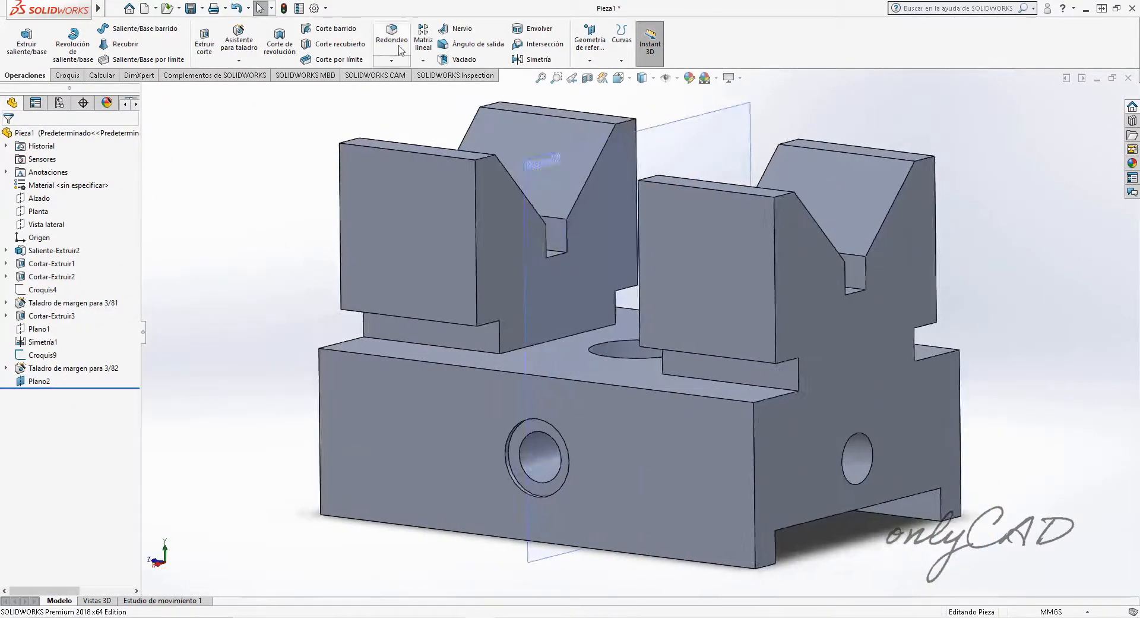
- Mirror the end-face clearance hole about the new transverse mid-plane
{"action": "left_click", "coordinate": [422, 60]}
{"action": "left_click", "coordinate": [441, 103]}
{"action": "left_click", "coordinate": [850, 437]}
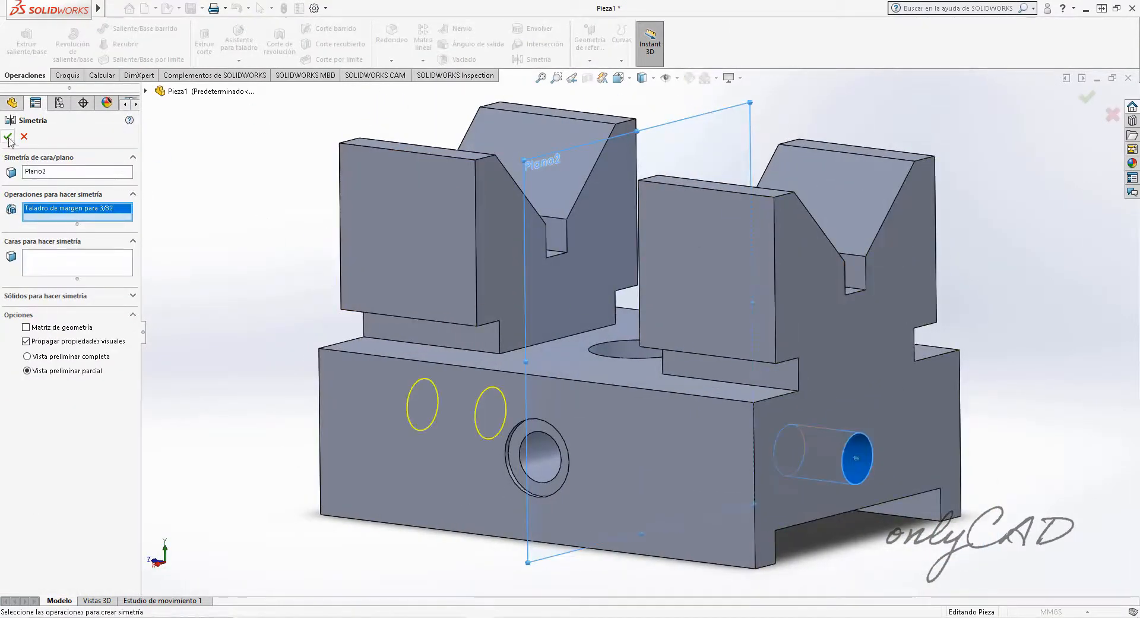
{"action": "left_click", "coordinate": [8, 136]}
- Hide the transverse mid-plane
{"action": "middle_click_drag", "start_coordinate": [475, 297], "coordinate": [505, 297]}
{"action": "scroll", "coordinate": [638, 311], "scroll_direction": "up", "scroll_amount": 2}
{"action": "right_click", "coordinate": [688, 180]}
{"action": "left_click", "coordinate": [731, 162]}
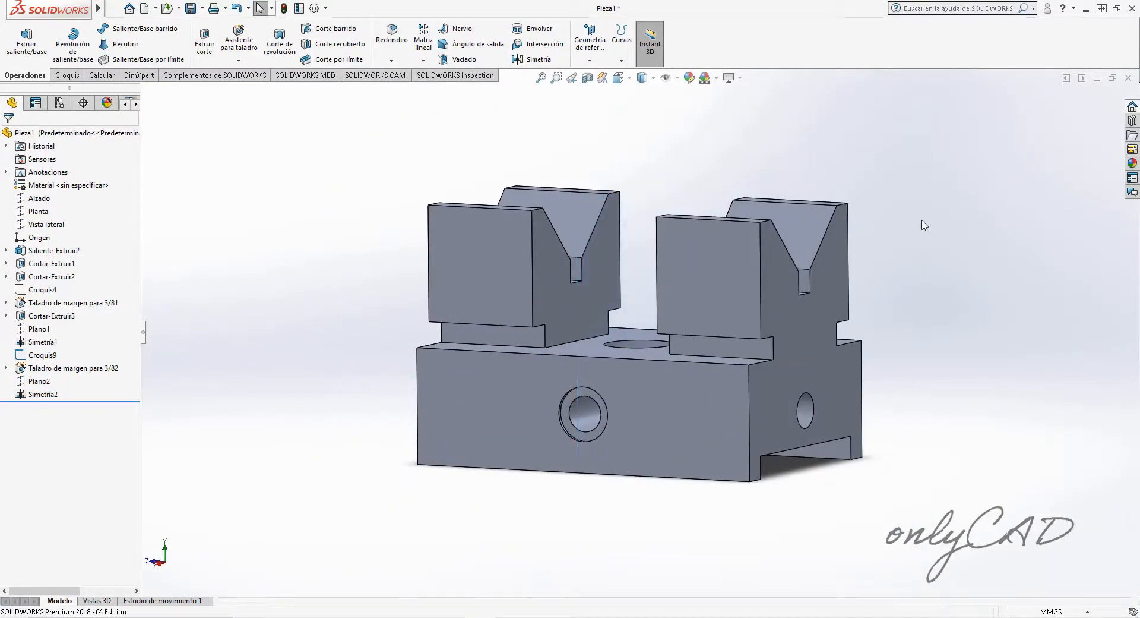
- Save the part as BASE in a project folder on the desktop
{"action": "key", "text": "ctrl+s"}
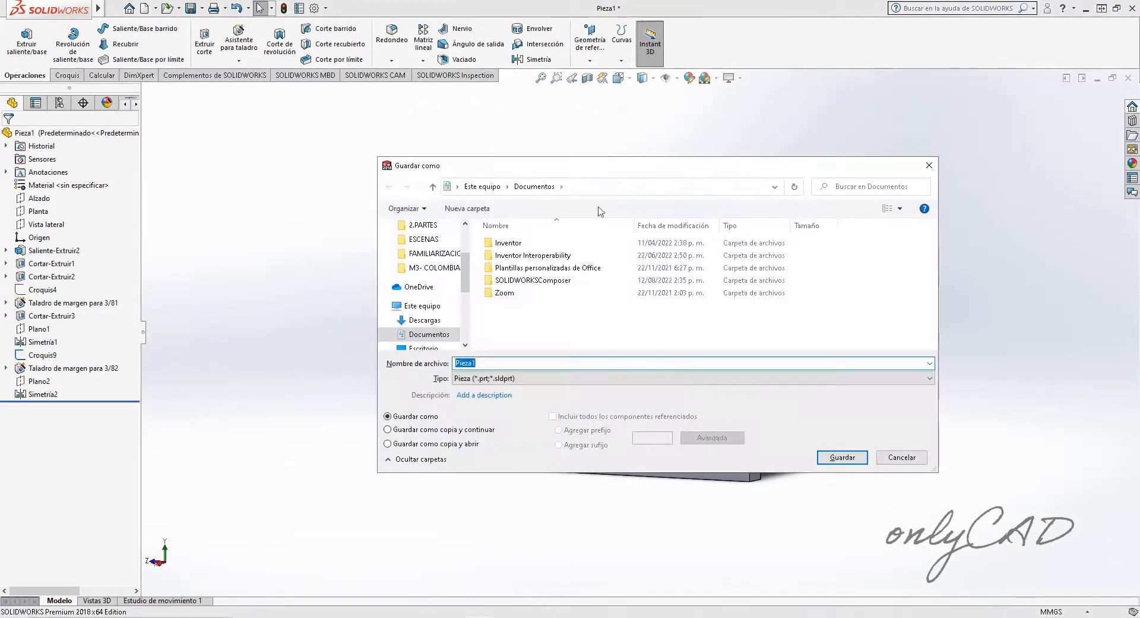
{"action": "left_click", "coordinate": [419, 374]}
{"action": "double_click", "coordinate": [522, 288]}
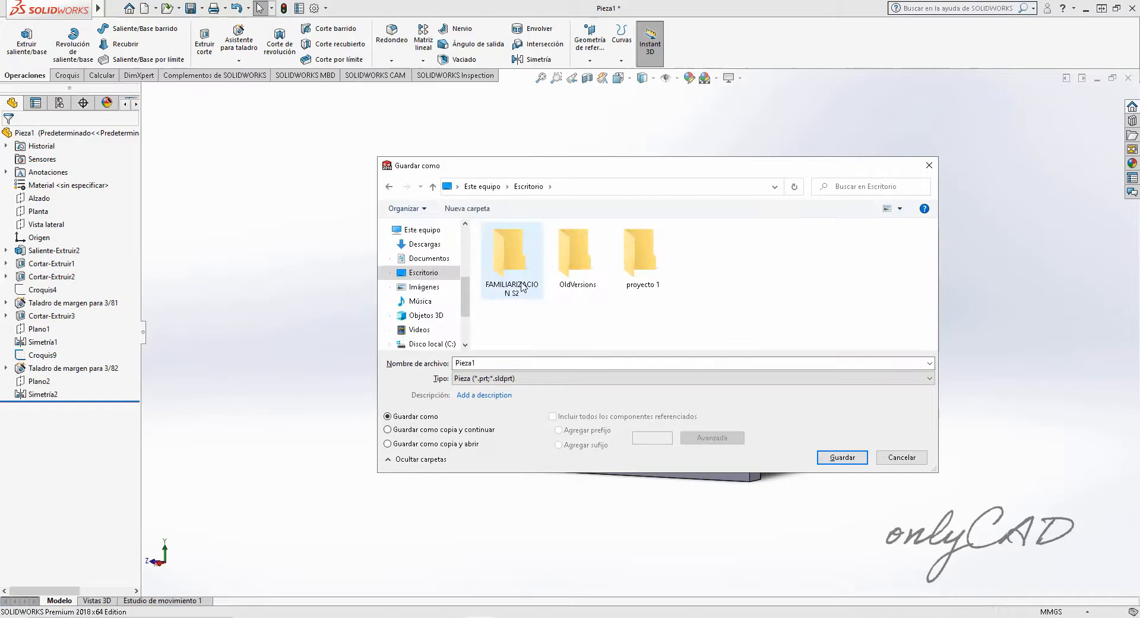
{"action": "double_click", "coordinate": [657, 270]}
{"action": "double_click", "coordinate": [512, 240]}
{"action": "type", "text": "BASE"}
{"action": "key", "text": "Return"}
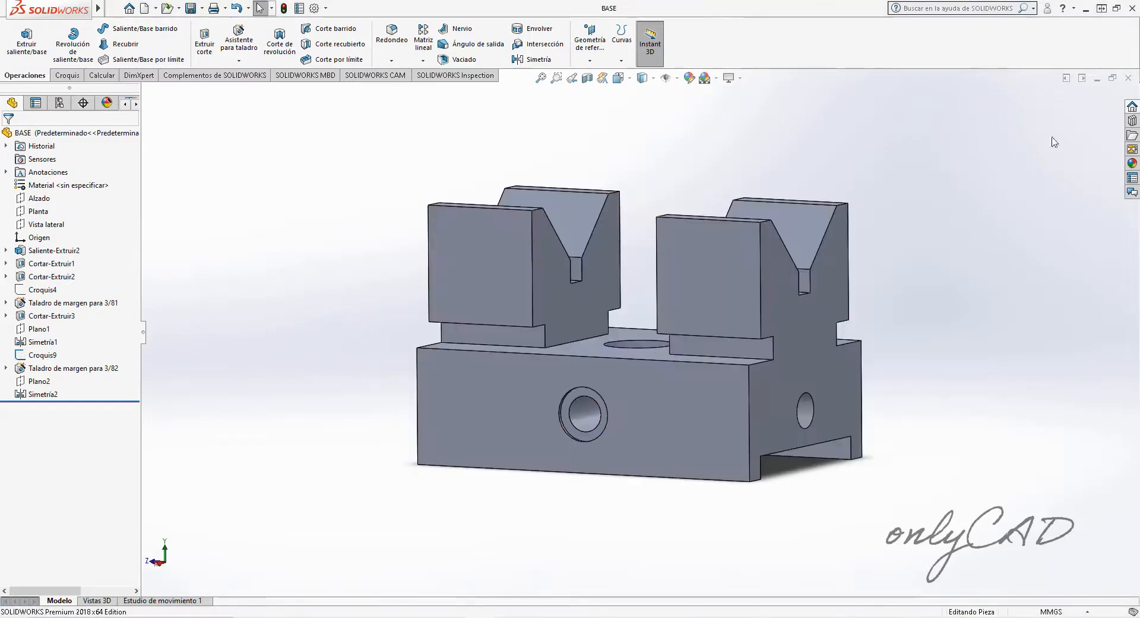
- Start a new part and sketch two concentric circles at the origin on the front plane, the inner about 61 mm in radius
{"action": "key", "text": "ctrl+n"}
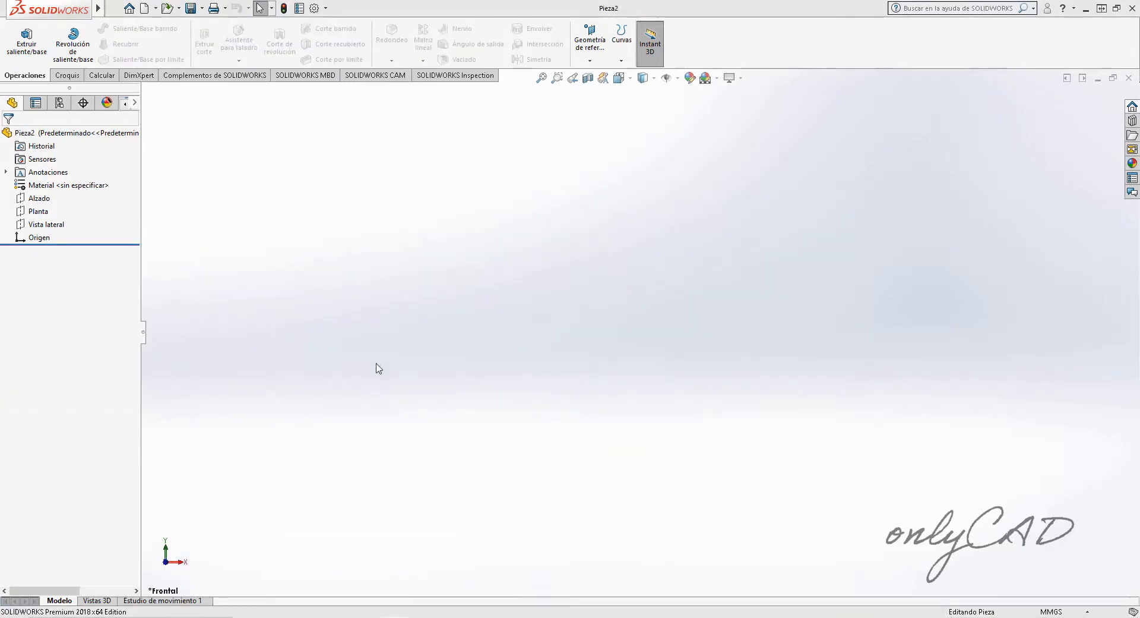
{"action": "left_click", "coordinate": [66, 75]}
{"action": "left_click", "coordinate": [18, 39]}
{"action": "left_click", "coordinate": [831, 229]}
{"action": "left_click", "coordinate": [105, 28]}
{"action": "left_click", "coordinate": [635, 332]}
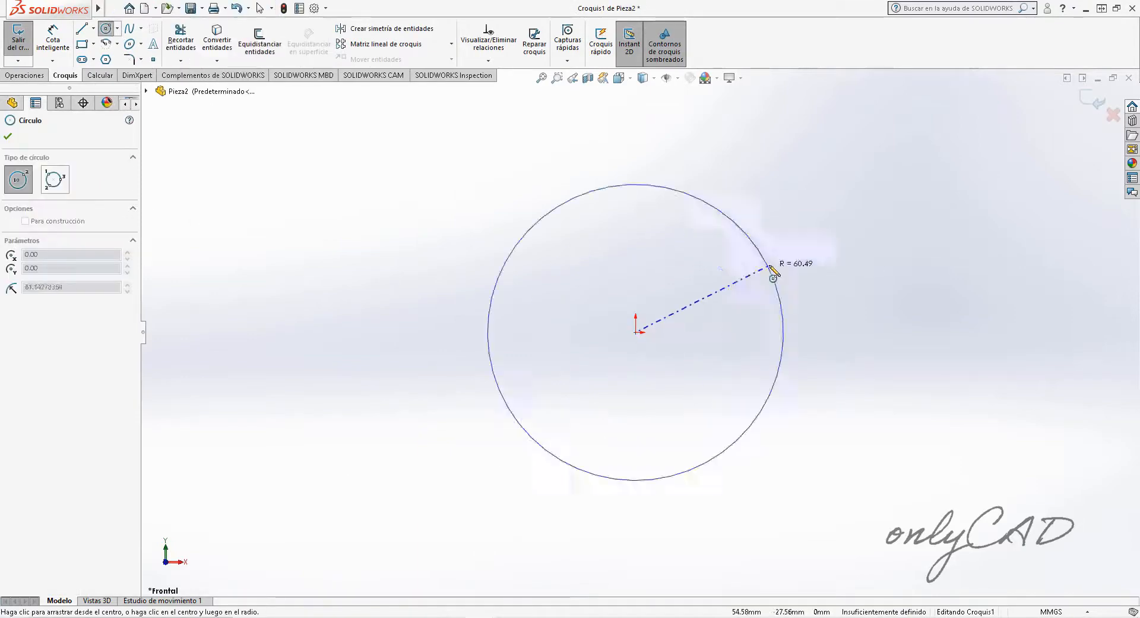
{"action": "left_click", "coordinate": [774, 271]}
{"action": "left_click", "coordinate": [801, 232]}
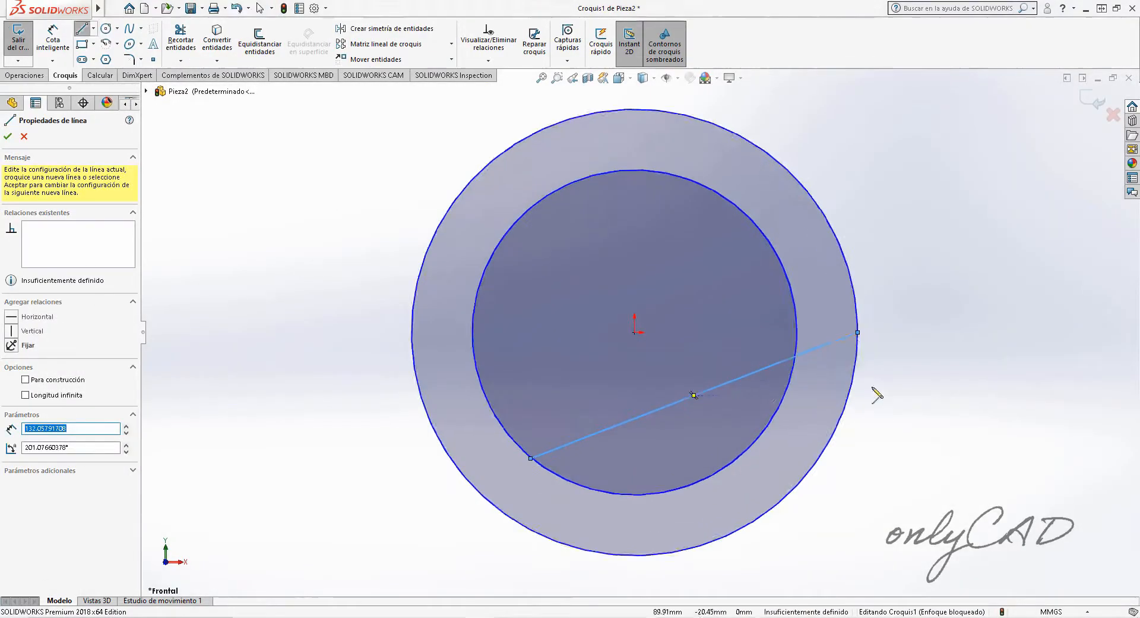
- Delete the stray slanted line crossing the two circles
{"action": "key", "text": "Escape"}
{"action": "left_click", "coordinate": [757, 368]}
{"action": "key", "text": "Delete"}
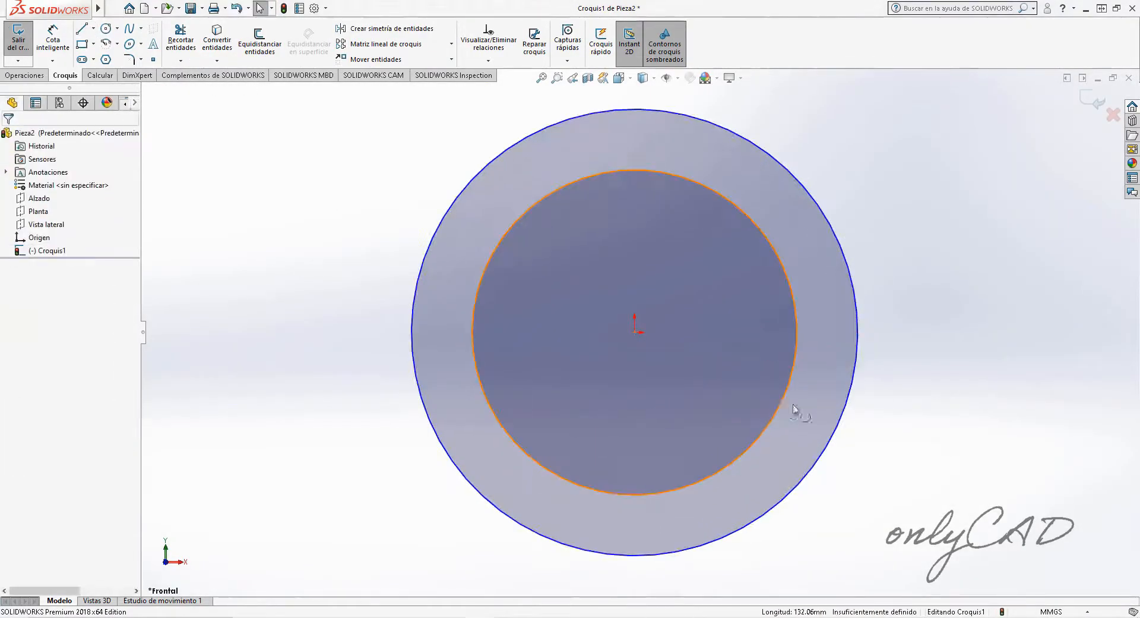
- Draw connected lines from the outer circle's right quadrant about 140 mm down, forming a short inward foot and returning up to the inner circle
{"action": "right_click_drag", "start_coordinate": [796, 409], "coordinate": [936, 168]}
{"action": "right_click_drag", "start_coordinate": [941, 297], "coordinate": [864, 320]}
{"action": "left_click", "coordinate": [857, 333]}
{"action": "key", "text": "z"}
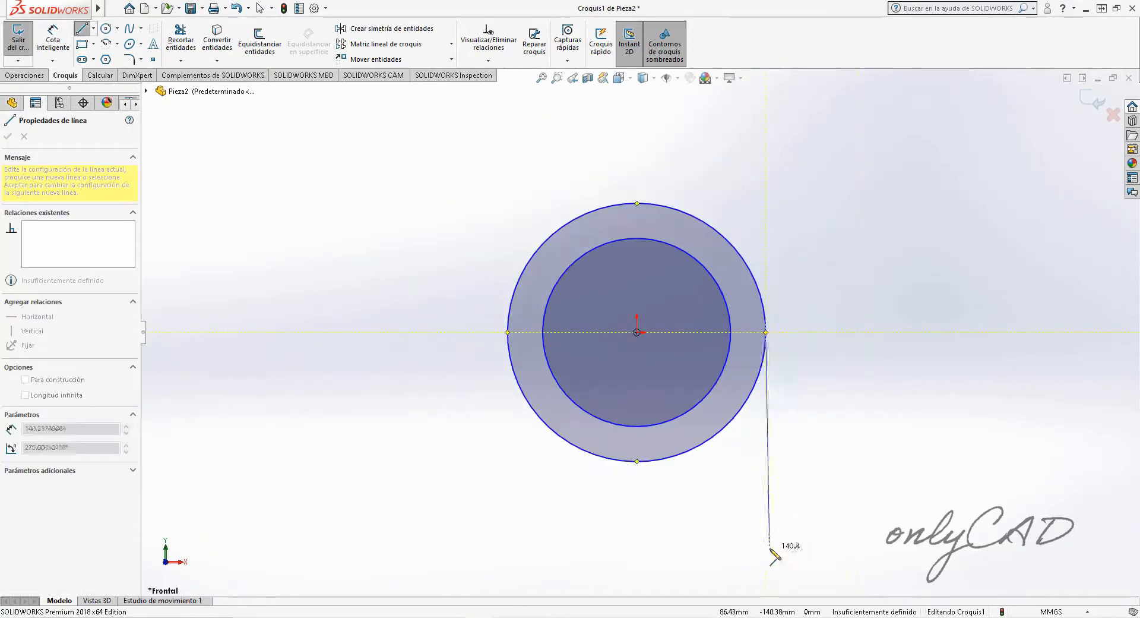
{"action": "left_click", "coordinate": [767, 550]}
{"action": "left_click", "coordinate": [692, 550]}
{"action": "left_click", "coordinate": [692, 517]}
{"action": "left_click", "coordinate": [723, 518]}
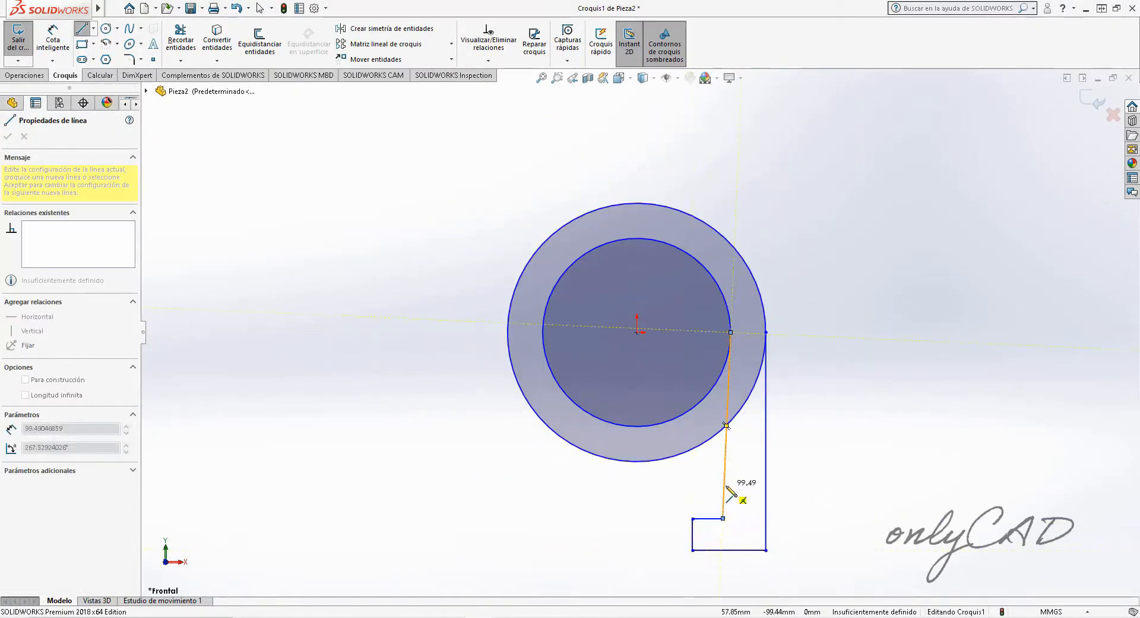
- Discard the overlapping extra line and make the slanted line between the foot and the inner circle vertical
{"action": "key", "text": "Escape"}
{"action": "left_click", "coordinate": [726, 471]}
{"action": "key", "text": "Delete"}
{"action": "left_click", "coordinate": [726, 469]}
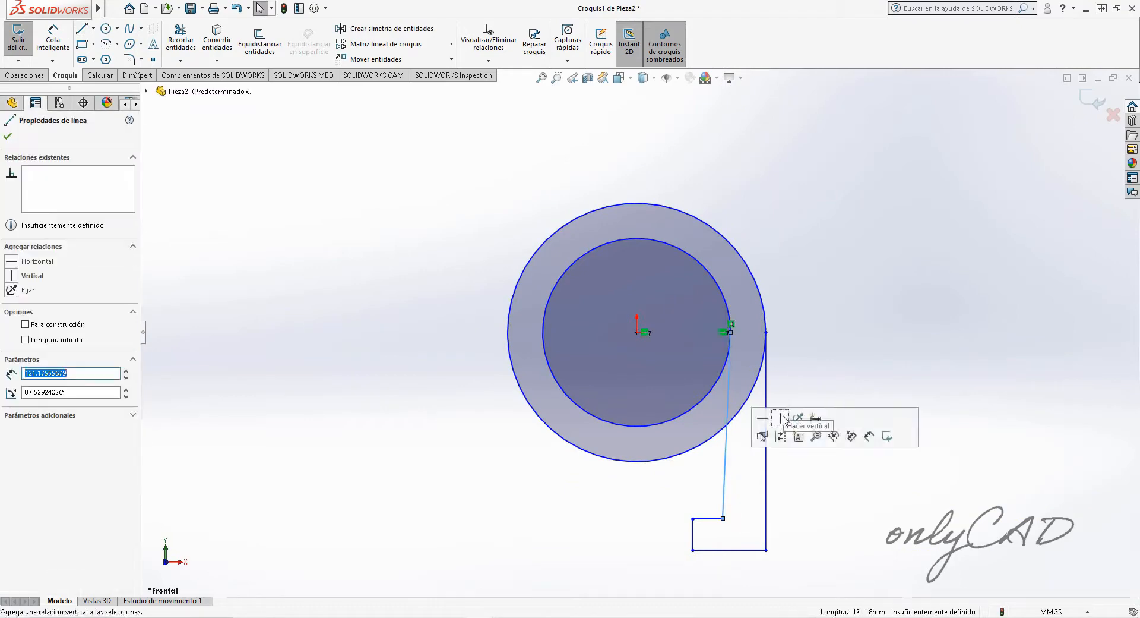
{"action": "left_click", "coordinate": [780, 419]}
- Dimension the outer circle's diameter as 6198 mm
{"action": "right_click_drag", "start_coordinate": [772, 357], "coordinate": [751, 240]}
{"action": "left_click", "coordinate": [752, 244]}
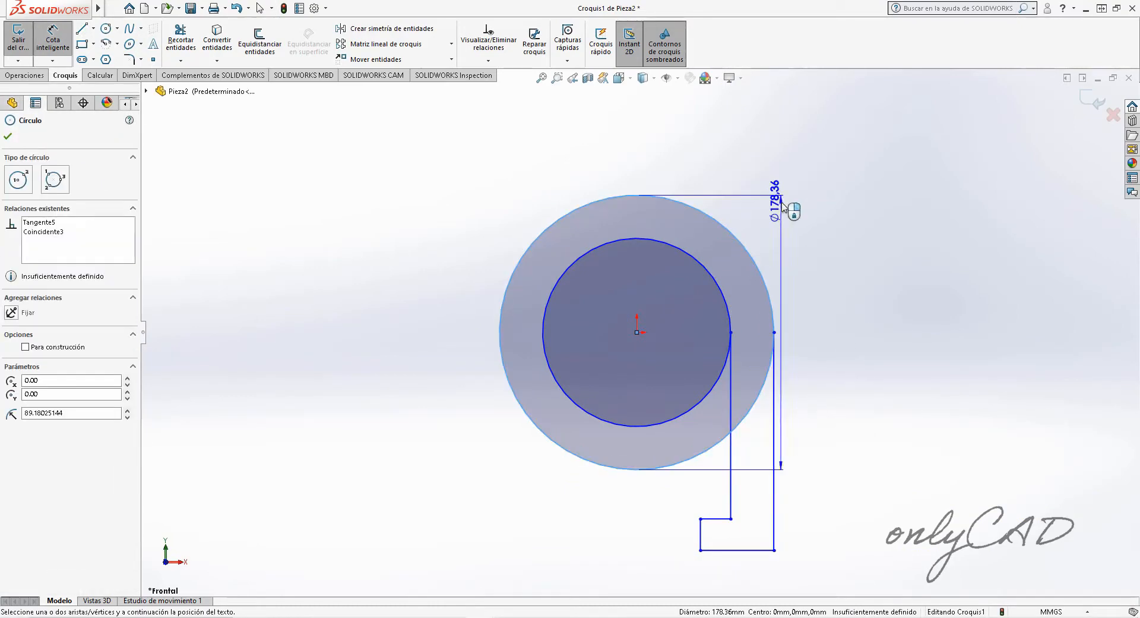
{"action": "left_click", "coordinate": [825, 300]}
{"action": "type", "text": "6198"}
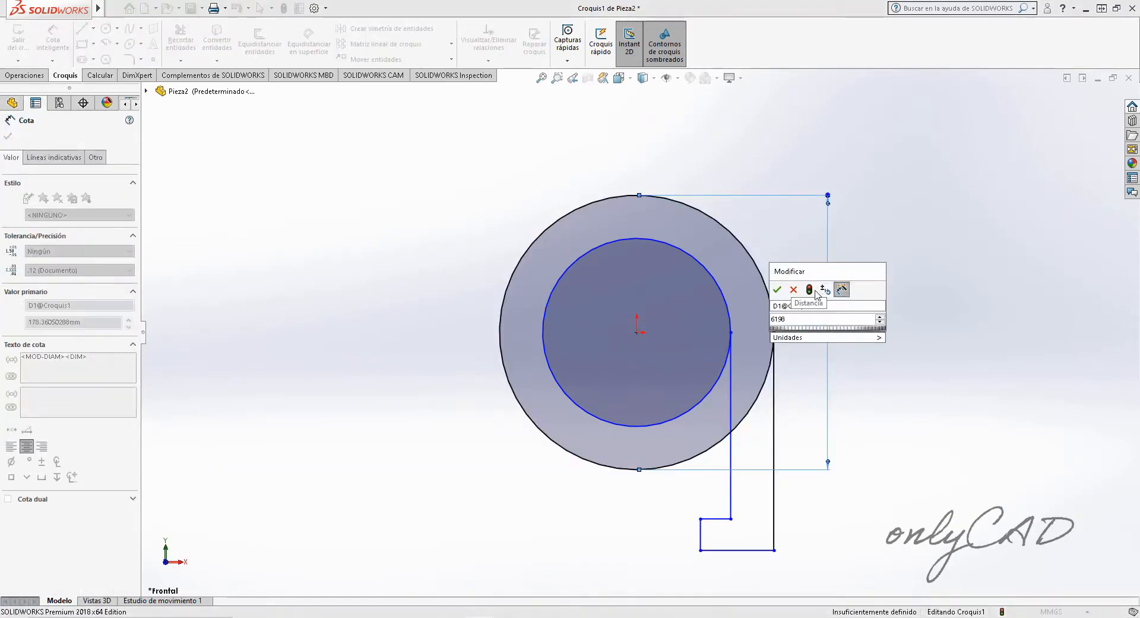
{"action": "key", "text": "Return"}
- Try to dimension the inner circle's diameter as 25.4*2 mm and undo the entry
{"action": "left_click", "coordinate": [725, 296]}
{"action": "left_click", "coordinate": [775, 252]}
{"action": "type", "text": "25.4*2"}
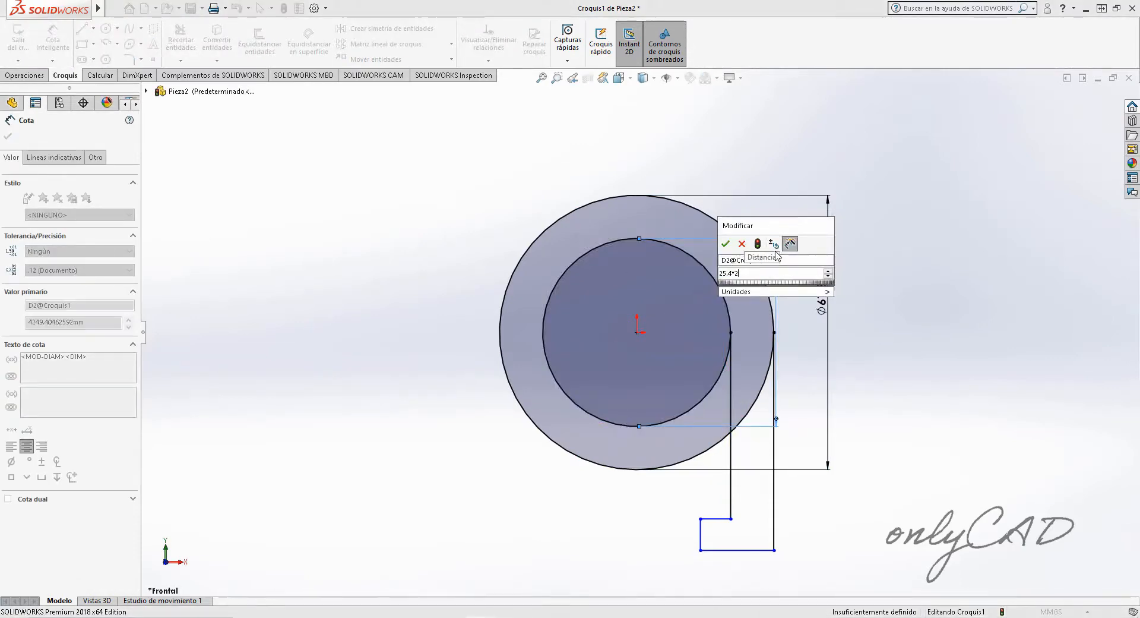
{"action": "key", "text": "Return"}
{"action": "key", "text": "ctrl+z"}
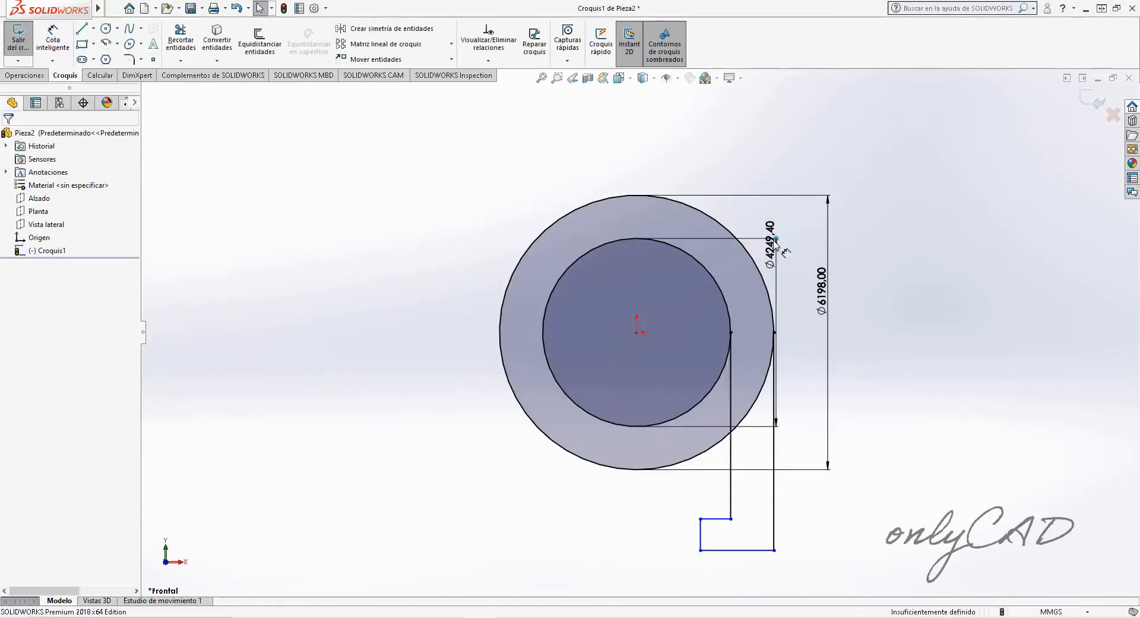
- Undo the diameter dimensions on both circles and leave the sketch
{"action": "left_click", "coordinate": [774, 242]}
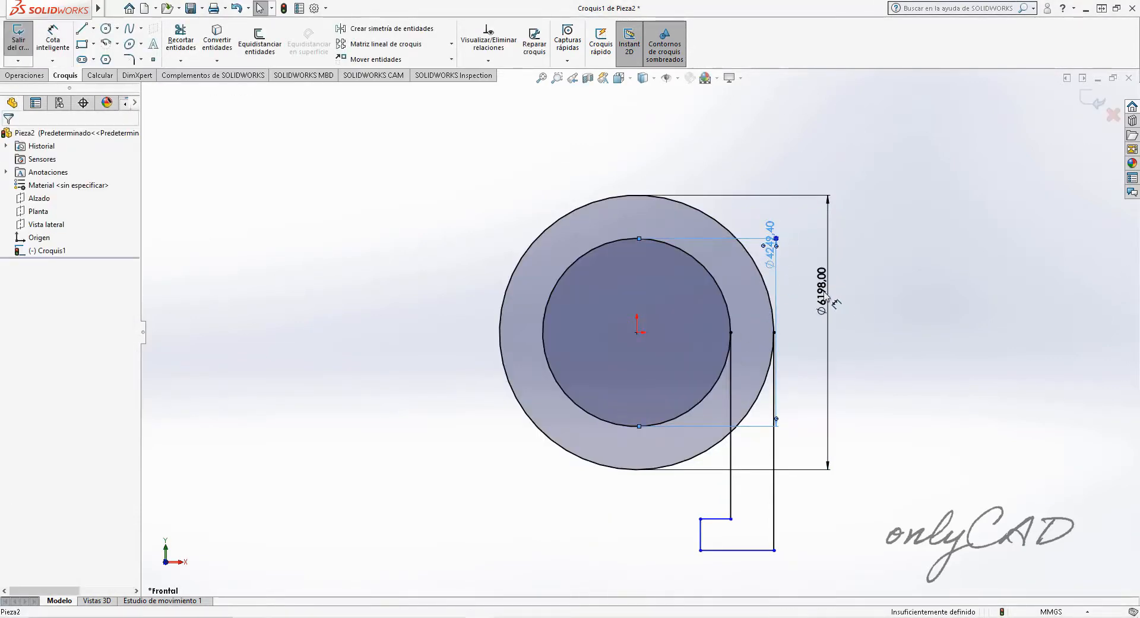
{"action": "key", "text": "ctrl+z"}
{"action": "key", "text": "ctrl+z"}
{"action": "scroll", "coordinate": [640, 336], "scroll_direction": "down", "scroll_amount": 8}
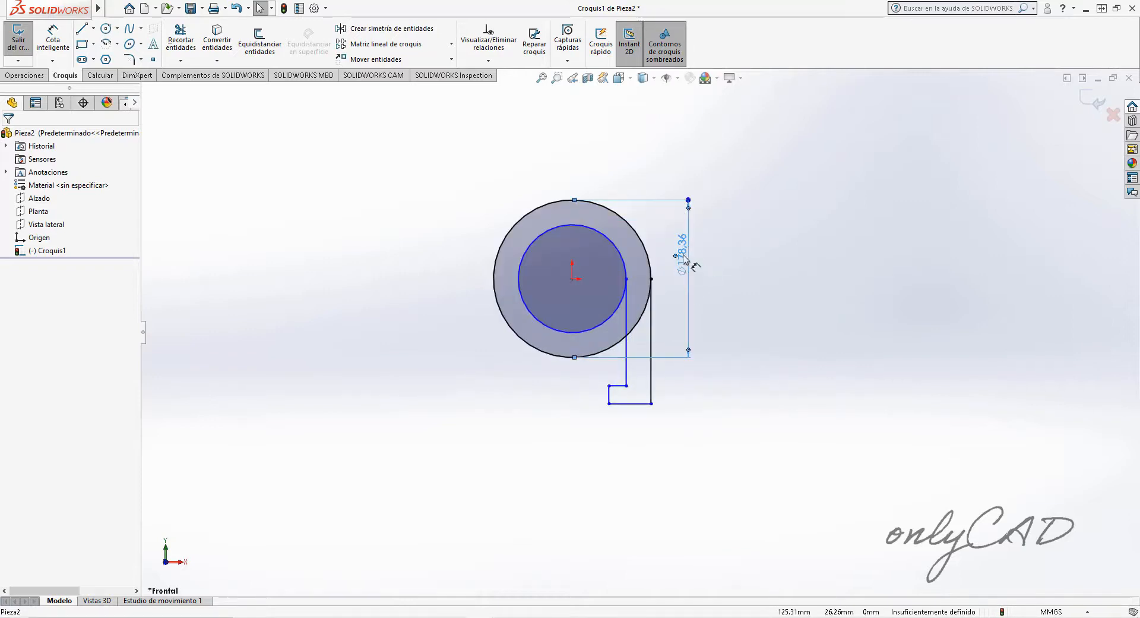
{"action": "key", "text": "ctrl+z"}
{"action": "key", "text": "ctrl+z"}
{"action": "key", "text": "ctrl+z"}
{"action": "key", "text": "ctrl+z"}
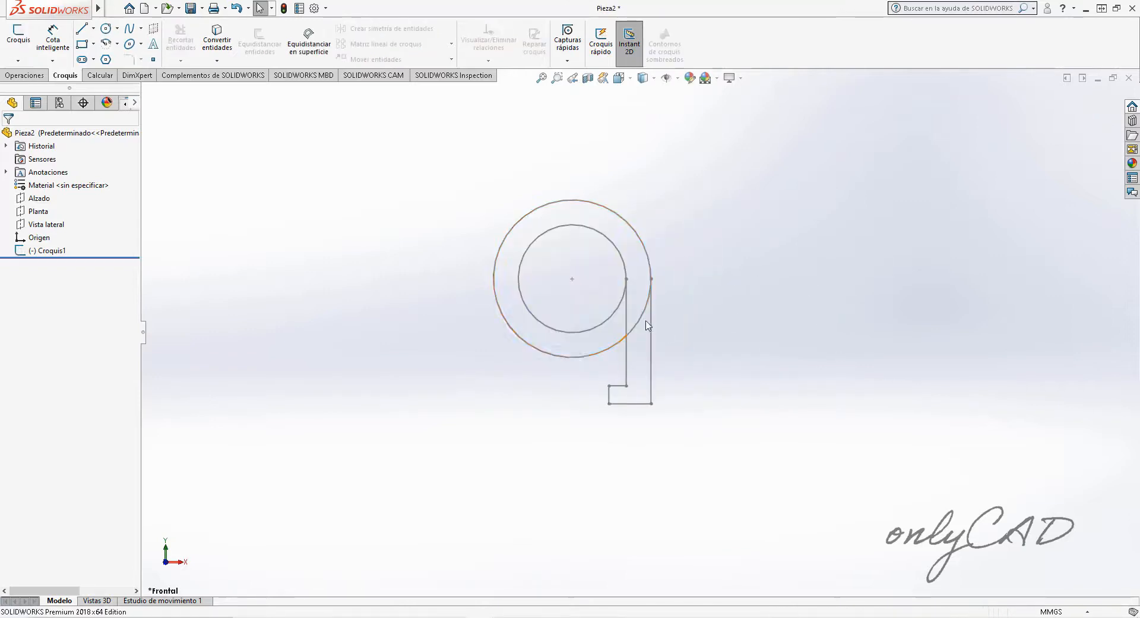
- Dimension the outer circle's diameter as 61.98 mm and the inner circle's diameter as 25.4*2 mm
{"action": "left_click", "coordinate": [685, 260]}
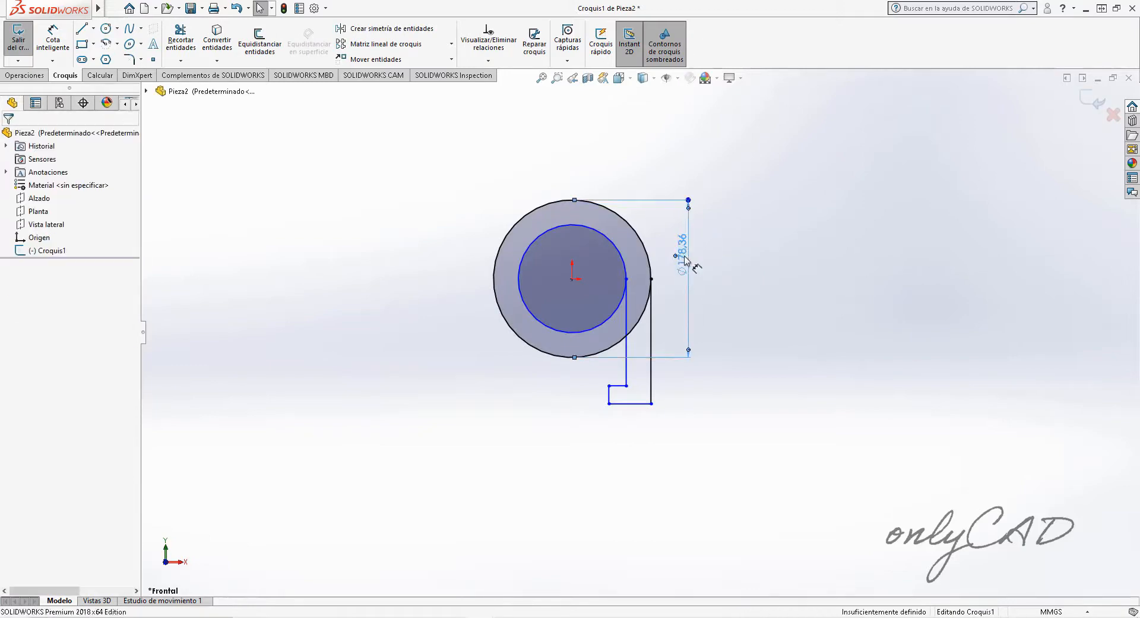
{"action": "double_click", "coordinate": [681, 259]}
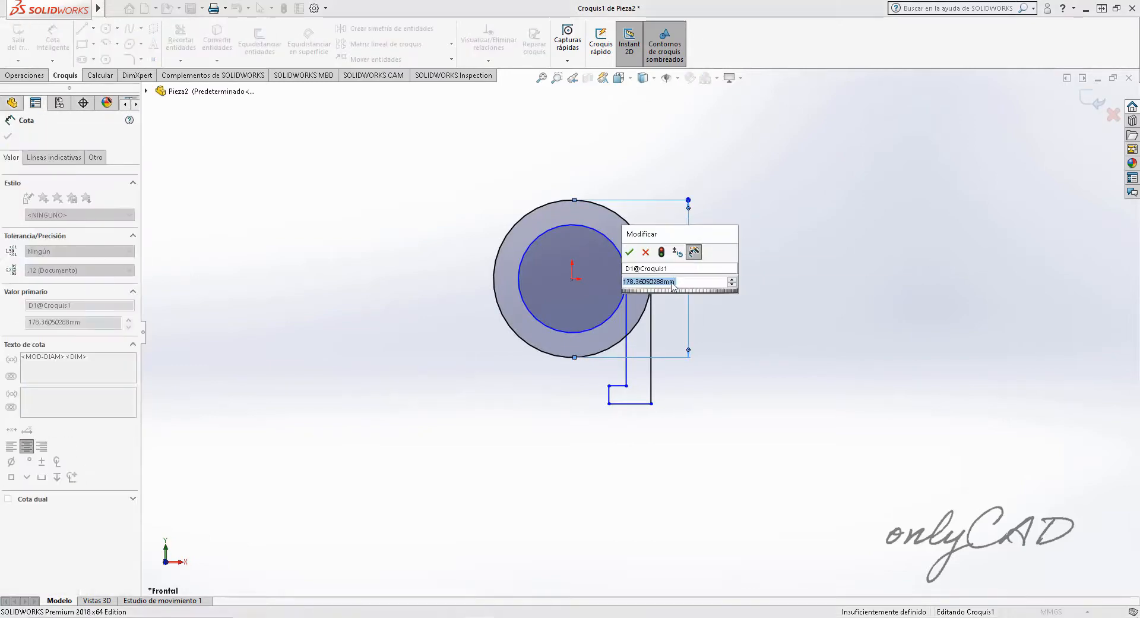
{"action": "type", "text": "61.98"}
{"action": "key", "text": "Return"}
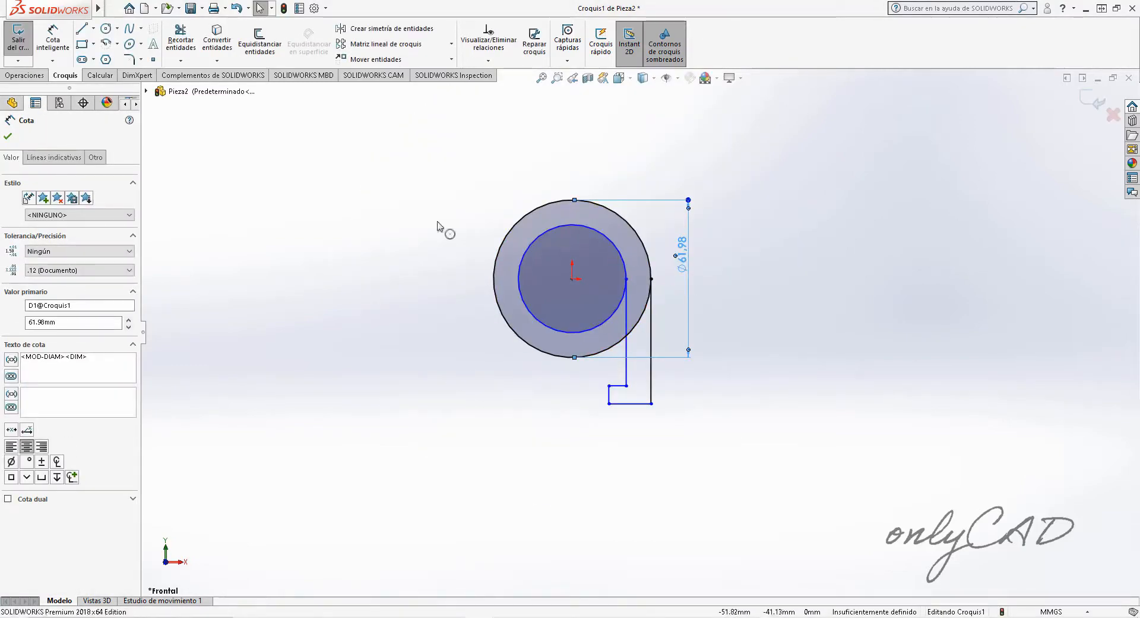
{"action": "left_click", "coordinate": [533, 241]}
{"action": "left_click", "coordinate": [496, 199]}
{"action": "type", "text": "25.4*2"}
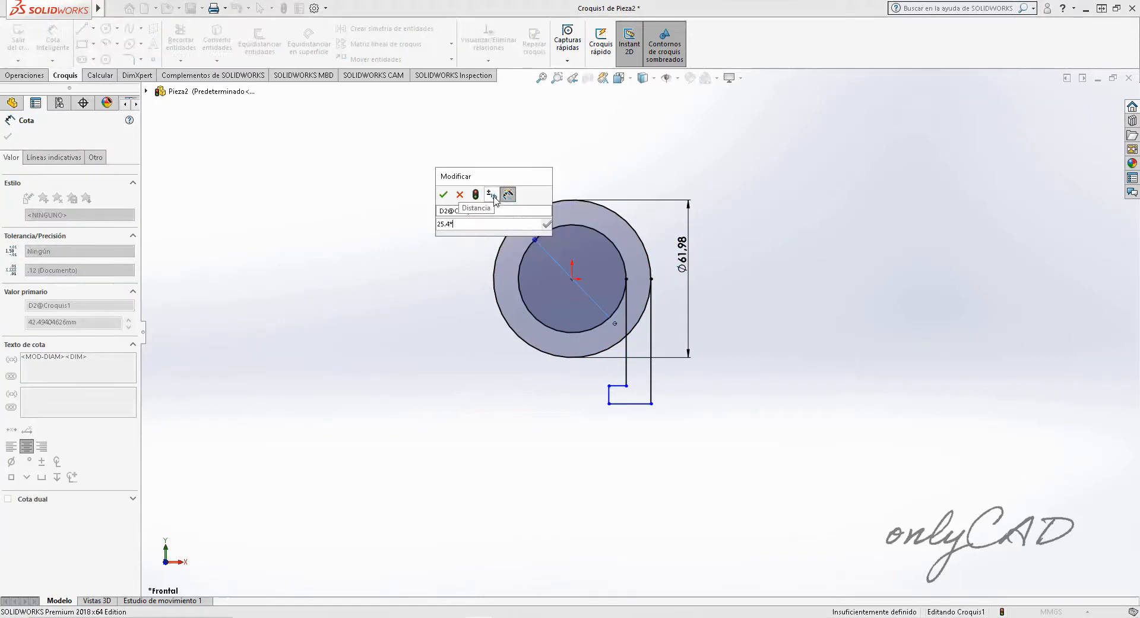
{"action": "key", "text": "Return"}
- Dimension the length of the leg's outer vertical line as 38.1 mm
{"action": "left_click", "coordinate": [650, 386]}
{"action": "left_click", "coordinate": [709, 404]}
{"action": "type", "text": "38.1"}
{"action": "key", "text": "Return"}
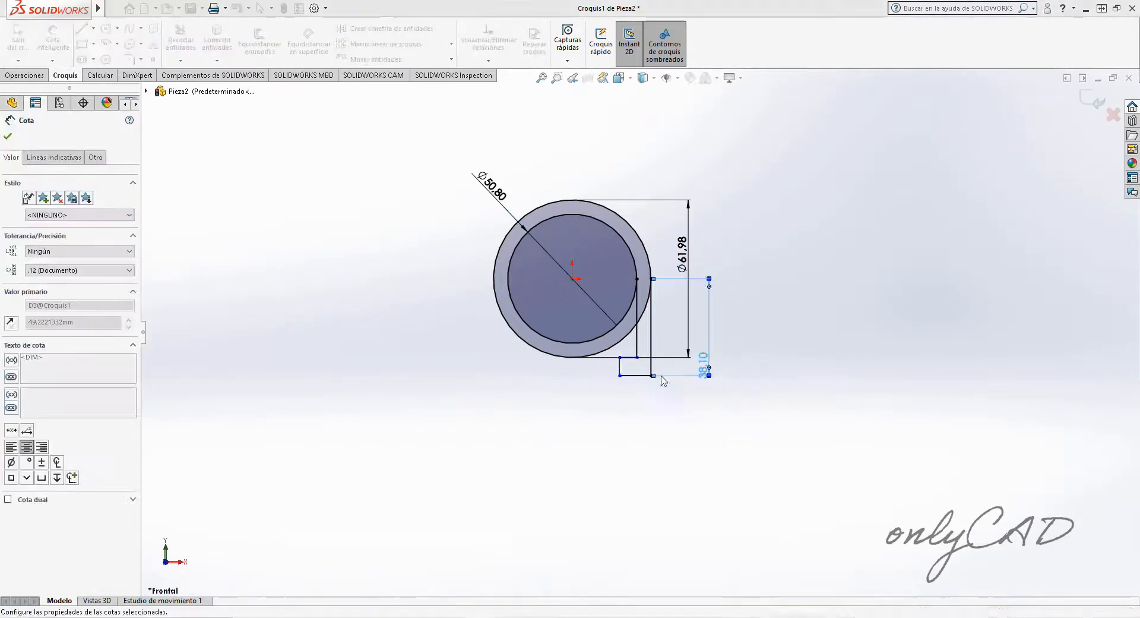
- Dimension the horizontal distance from the circle centre to the foot's inner end as 38.1/2 mm
{"action": "left_click", "coordinate": [619, 366]}
{"action": "left_click", "coordinate": [593, 355]}
{"action": "left_click", "coordinate": [591, 448]}
{"action": "type", "text": "32.1"}
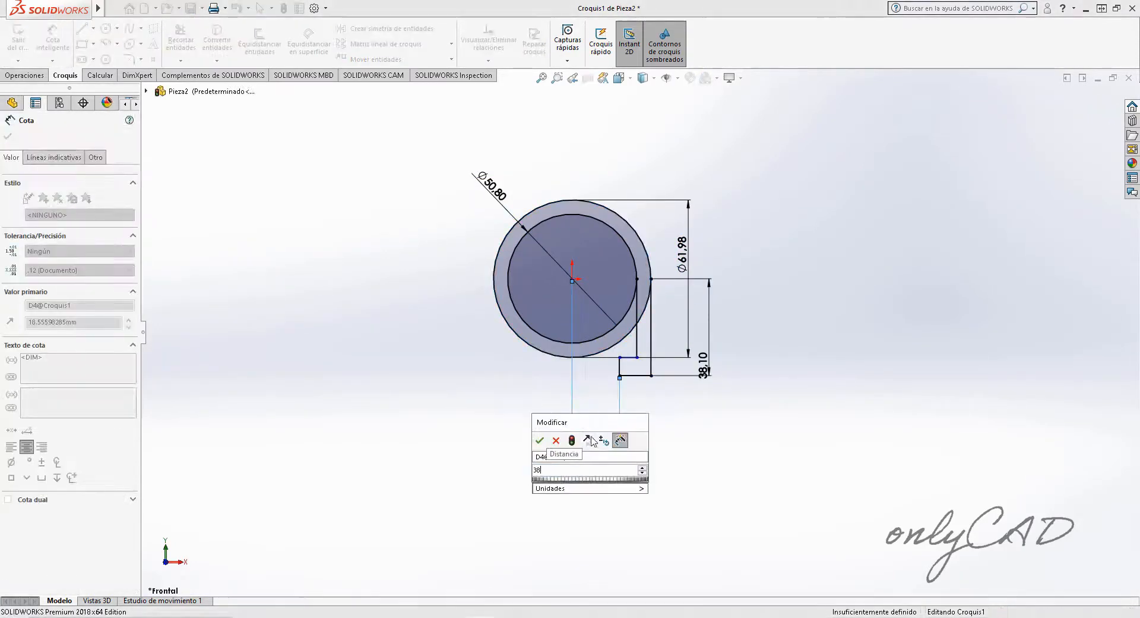
{"action": "type", "text": ".1/2"}
{"action": "key", "text": "Return"}
- Dimension the foot's short vertical end line as 5.59 mm
{"action": "scroll", "coordinate": [618, 374], "scroll_direction": "down", "scroll_amount": 3}
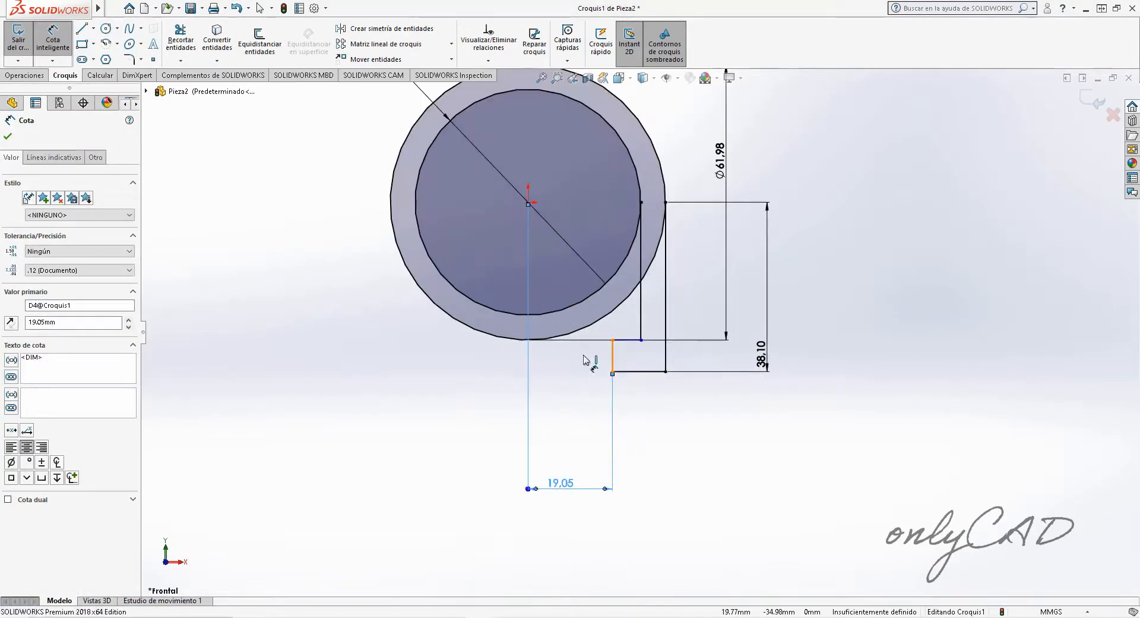
{"action": "left_click", "coordinate": [613, 357]}
{"action": "left_click", "coordinate": [583, 358]}
{"action": "type", "text": "5.59"}
{"action": "key", "text": "Return"}
{"action": "scroll", "coordinate": [582, 291], "scroll_direction": "up", "scroll_amount": 1}
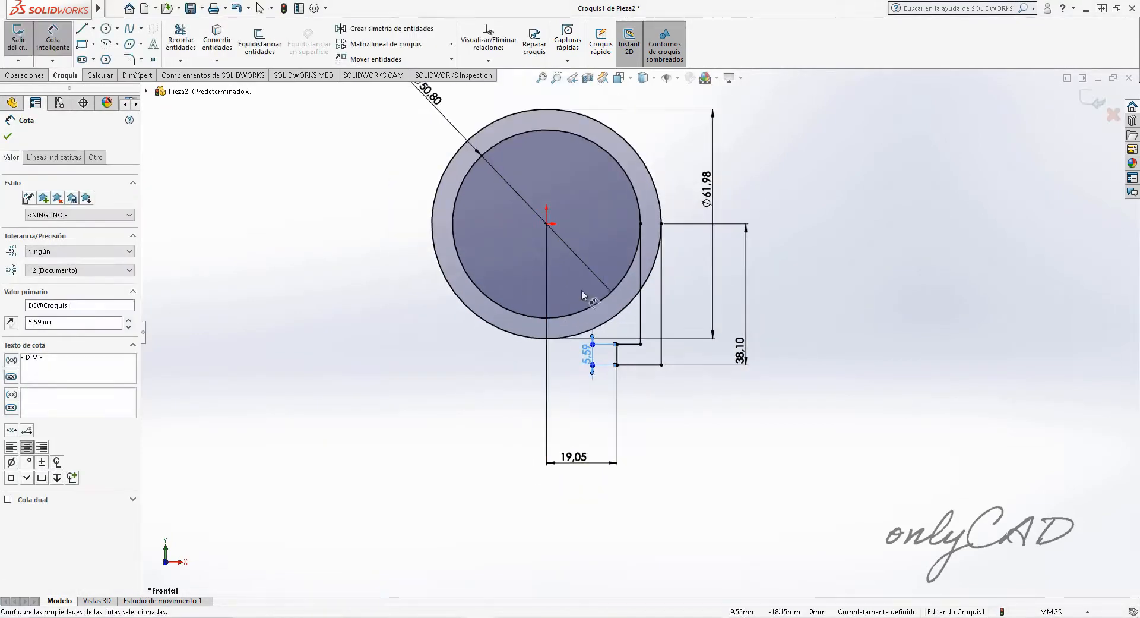
{"action": "key", "text": "Escape"}
{"action": "key", "text": "Return"}
- Draw a vertical line upward from the circle centre and convert it to construction geometry
{"action": "key", "text": "l"}
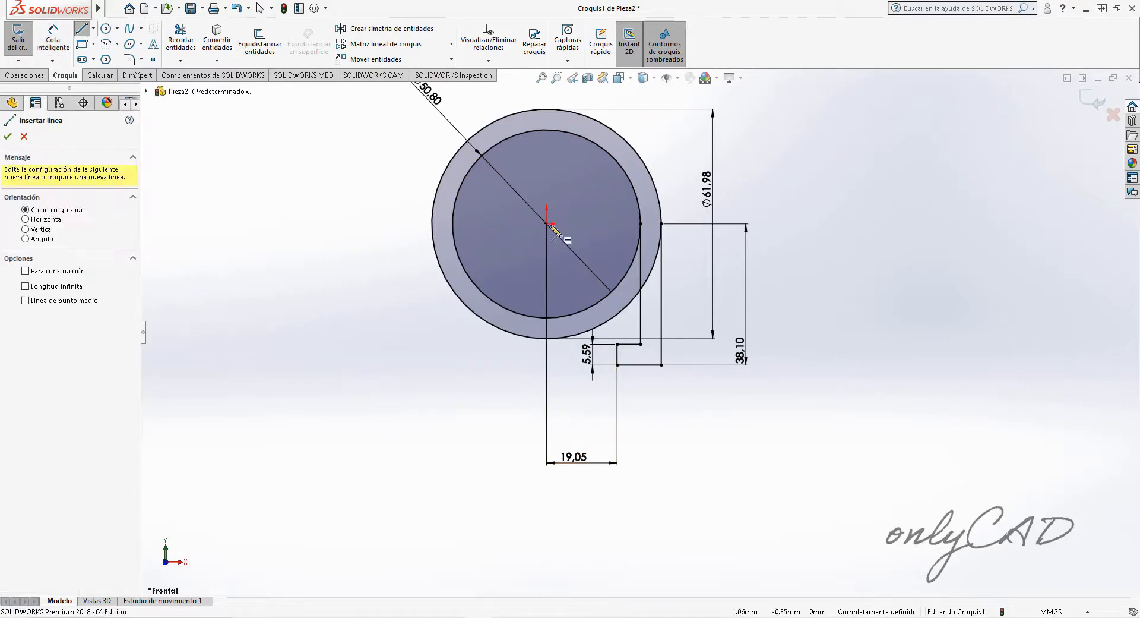
{"action": "left_click", "coordinate": [547, 224]}
{"action": "key", "text": "Escape"}
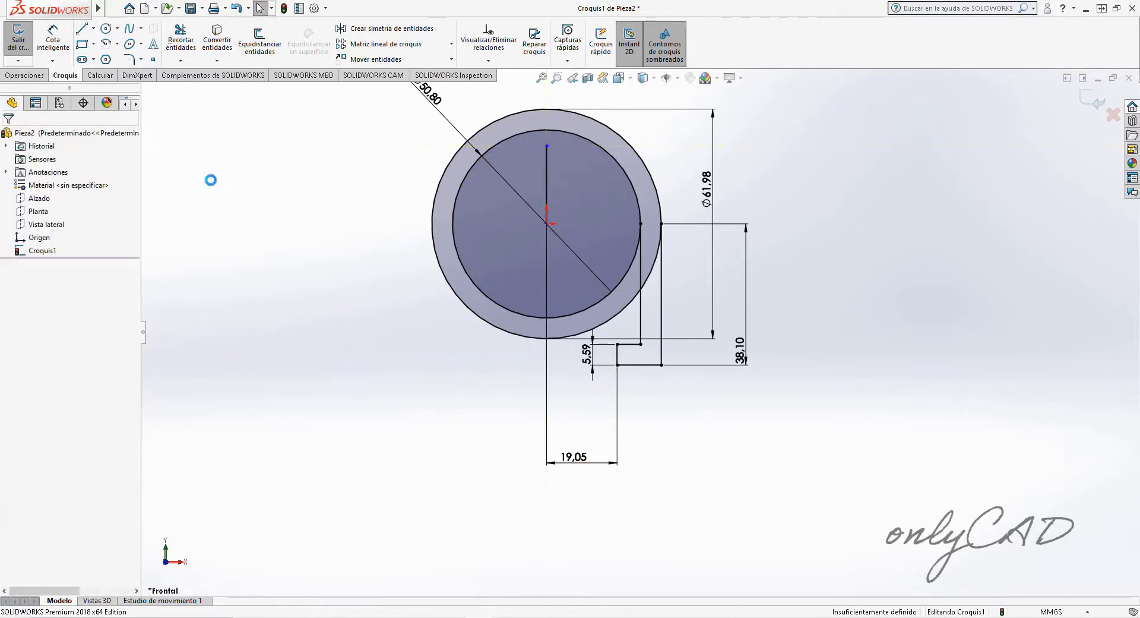
{"action": "right_click", "coordinate": [550, 186]}
{"action": "left_click", "coordinate": [579, 155]}
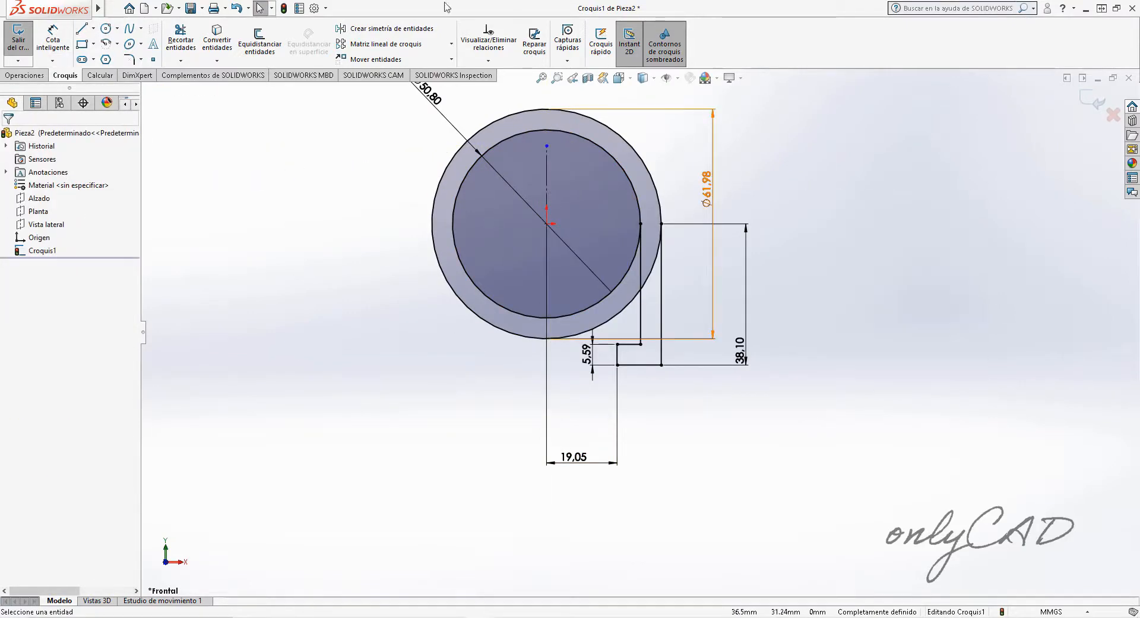
{"action": "left_click", "coordinate": [659, 383]}
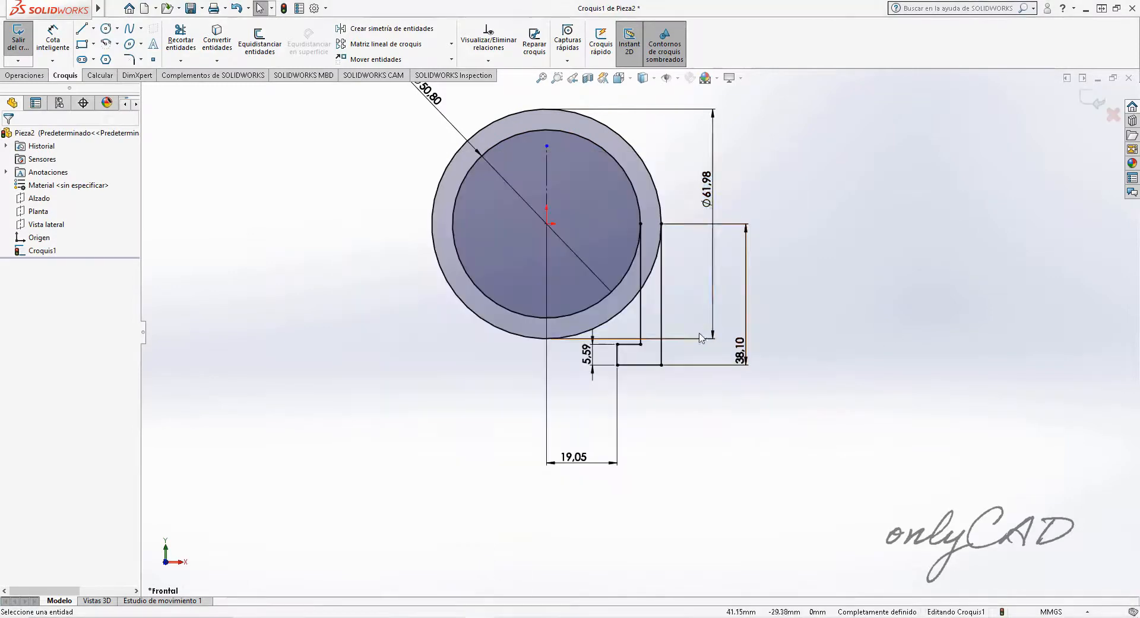
- Mirror the hooked leg's lines about the vertical construction line
{"action": "middle_click_drag", "start_coordinate": [414, 111], "coordinate": [400, 183], "text": "ctrl"}
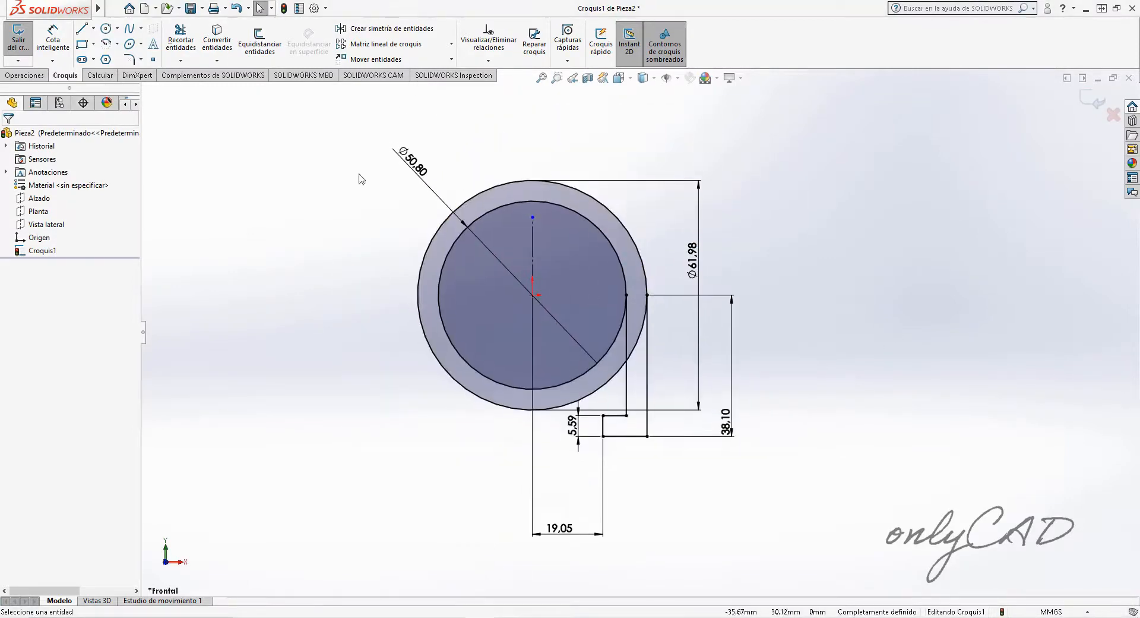
{"action": "left_click", "coordinate": [386, 28]}
{"action": "left_click_drag", "start_coordinate": [674, 465], "coordinate": [595, 406]}
{"action": "left_click", "coordinate": [79, 340]}
{"action": "left_click", "coordinate": [532, 254]}
{"action": "right_click", "coordinate": [532, 254]}
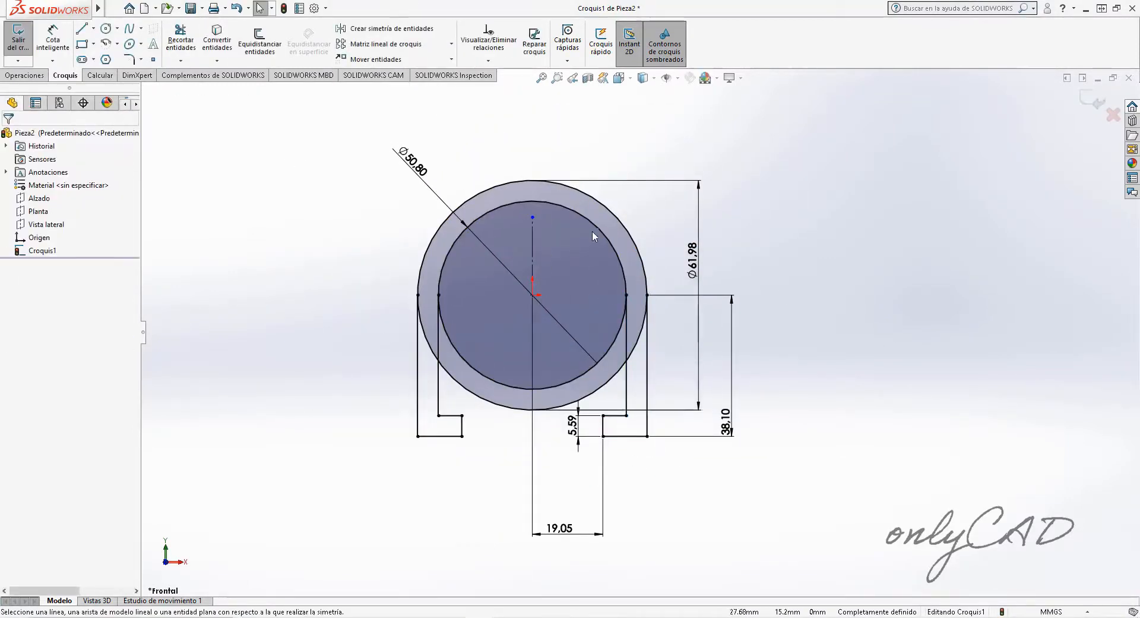
- Draw a three-sided rectangular tab standing on top of the outer circle and make its two vertical sides equal
{"action": "key", "text": "l"}
{"action": "left_click", "coordinate": [483, 191]}
{"action": "left_click", "coordinate": [483, 152]}
{"action": "left_click", "coordinate": [568, 152]}
{"action": "left_click", "coordinate": [569, 186]}
{"action": "key", "text": "Escape"}
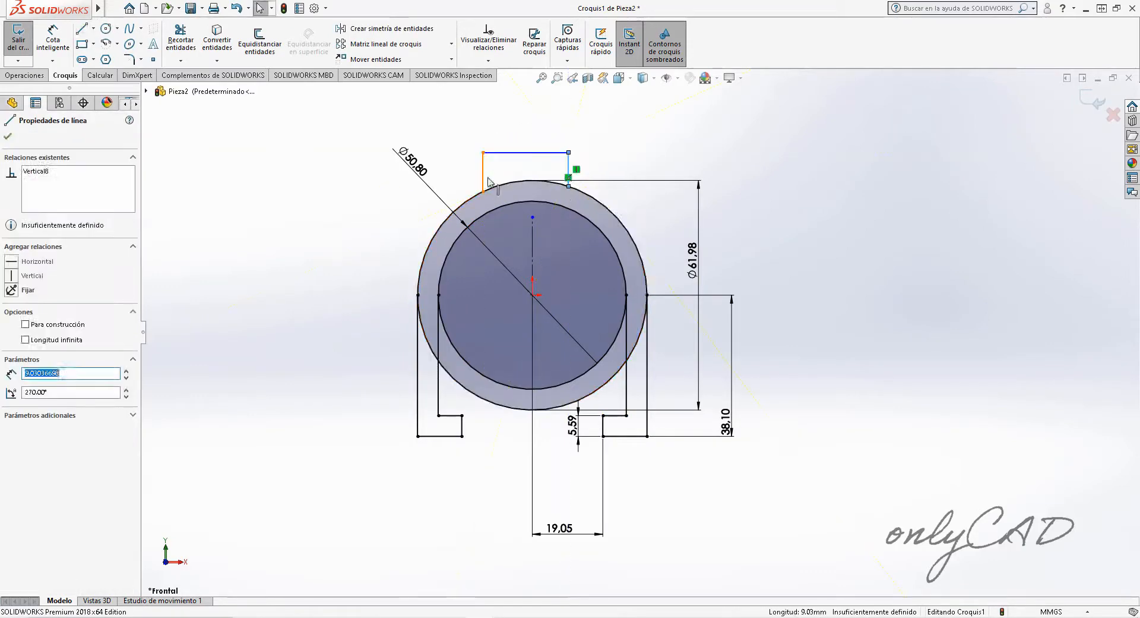
{"action": "left_click", "coordinate": [483, 168], "text": "ctrl"}
{"action": "left_click", "coordinate": [606, 124]}
- Dimension the width of the tab's top line as 15.75 mm
{"action": "right_click_drag", "start_coordinate": [741, 242], "coordinate": [737, 196]}
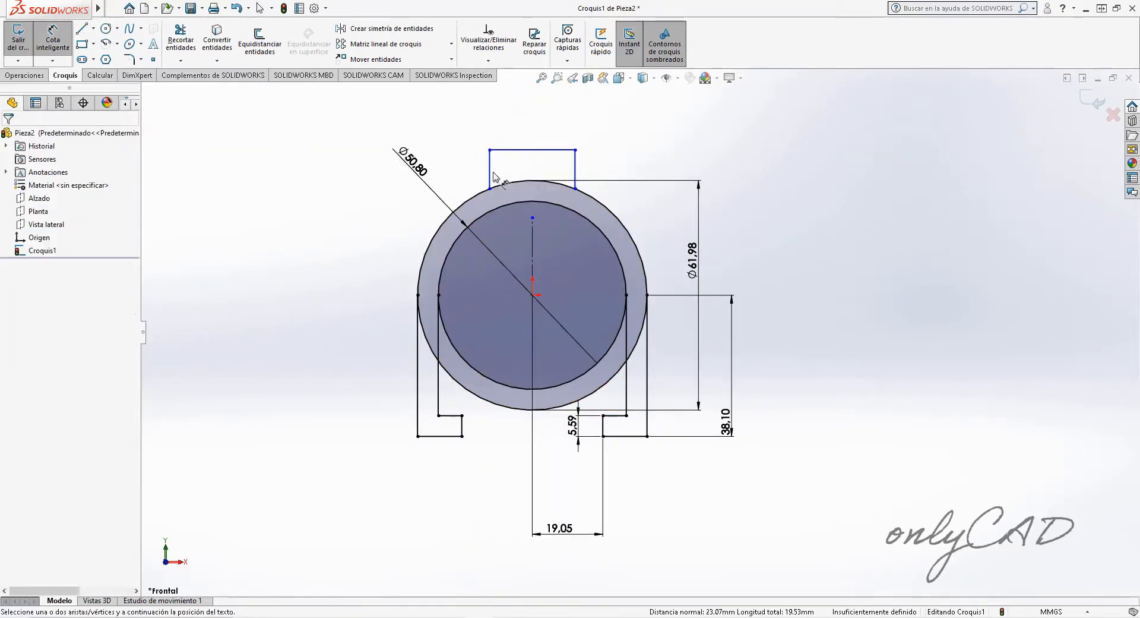
{"action": "left_click", "coordinate": [547, 152]}
{"action": "left_click", "coordinate": [543, 122]}
{"action": "type", "text": "15.75"}
{"action": "key", "text": "Return"}
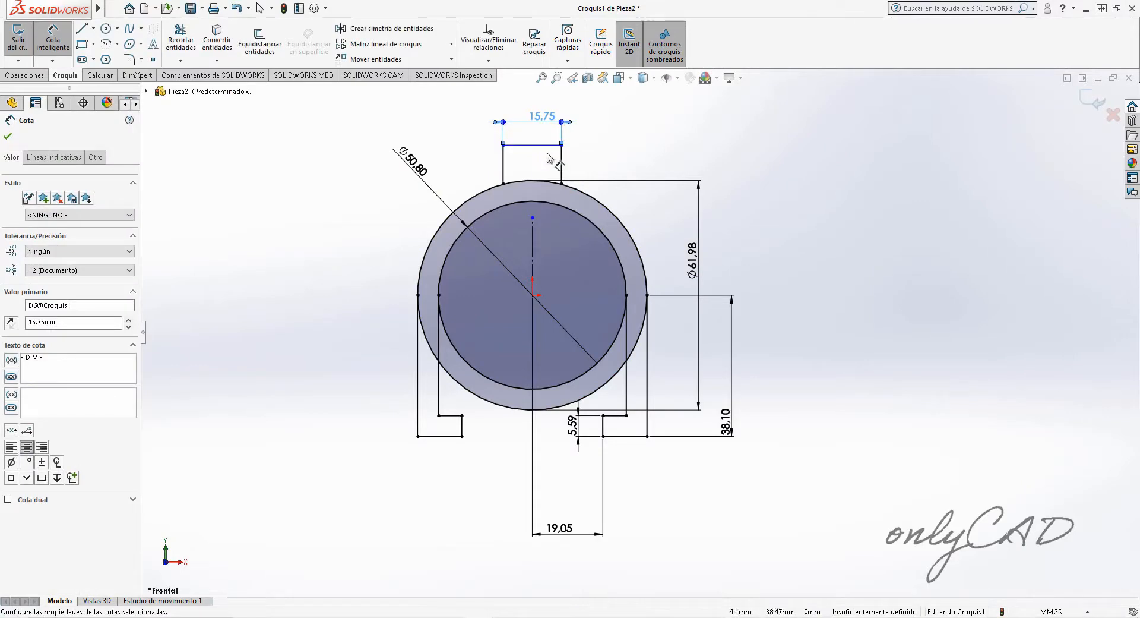
- Dimension the overall height from the tab's top line to the foot's lower line as 76.2 mm
{"action": "left_click", "coordinate": [546, 145]}
{"action": "left_click", "coordinate": [446, 436]}
{"action": "left_click", "coordinate": [337, 380]}
{"action": "type", "text": "76.2"}
{"action": "key", "text": "Return"}
{"action": "key", "text": "Escape"}
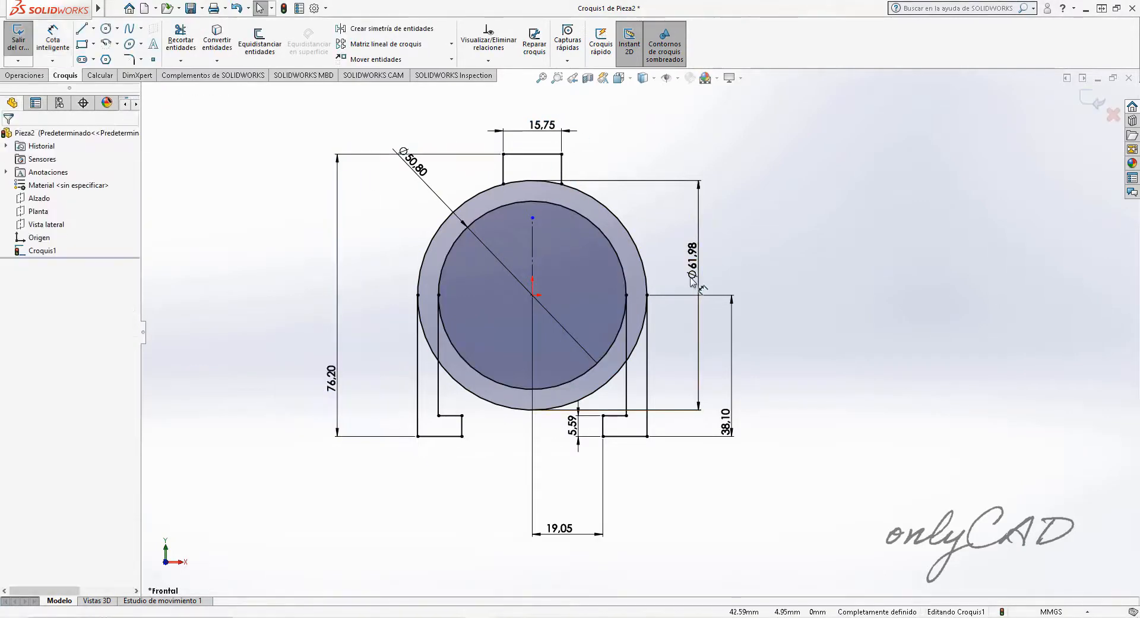
- Trim the lower arcs of both circles and the outer arc beneath the tab to leave one closed arch profile
{"action": "left_click", "coordinate": [181, 40]}
{"action": "left_click", "coordinate": [19, 399]}
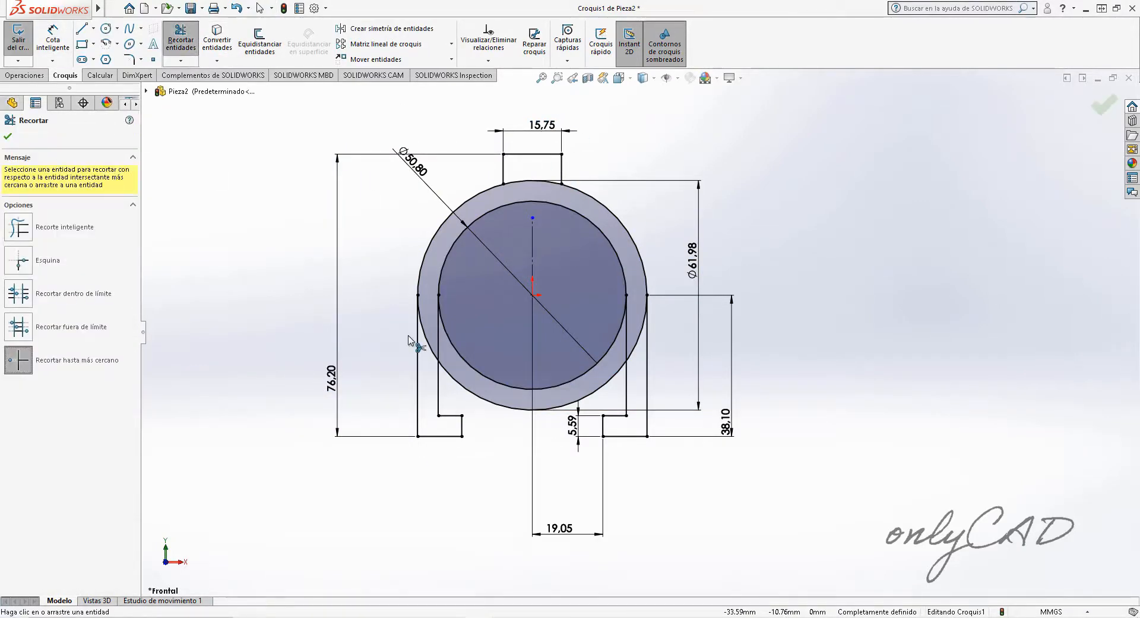
{"action": "left_click", "coordinate": [502, 384]}
{"action": "left_click", "coordinate": [501, 406]}
{"action": "left_click", "coordinate": [429, 341]}
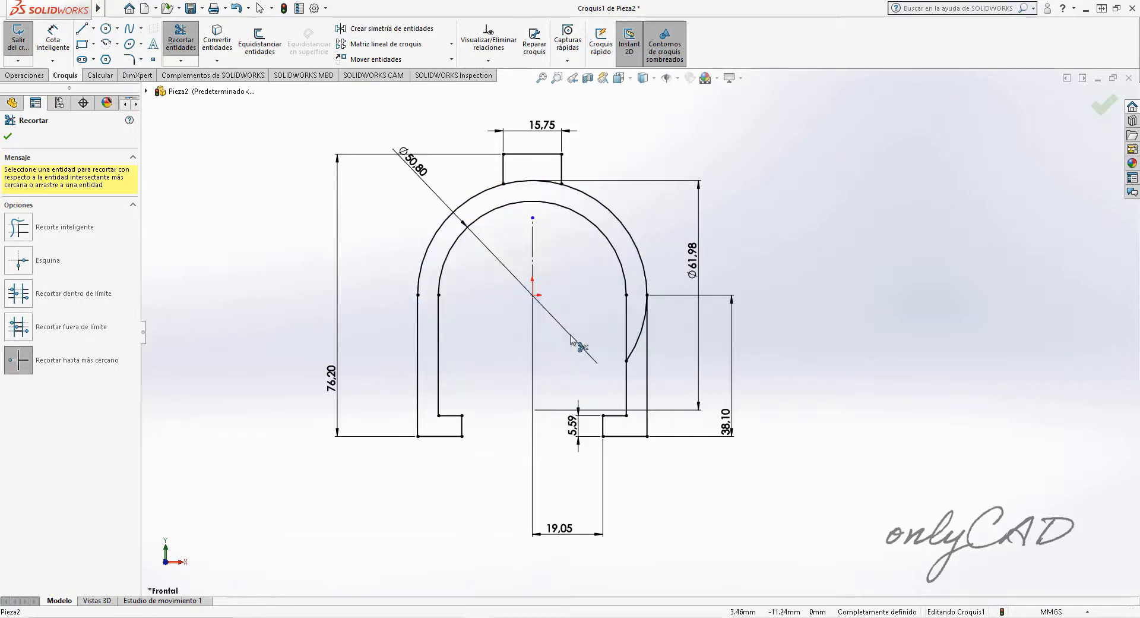
{"action": "left_click", "coordinate": [636, 343]}
{"action": "left_click", "coordinate": [538, 180]}
{"action": "key", "text": "Escape"}
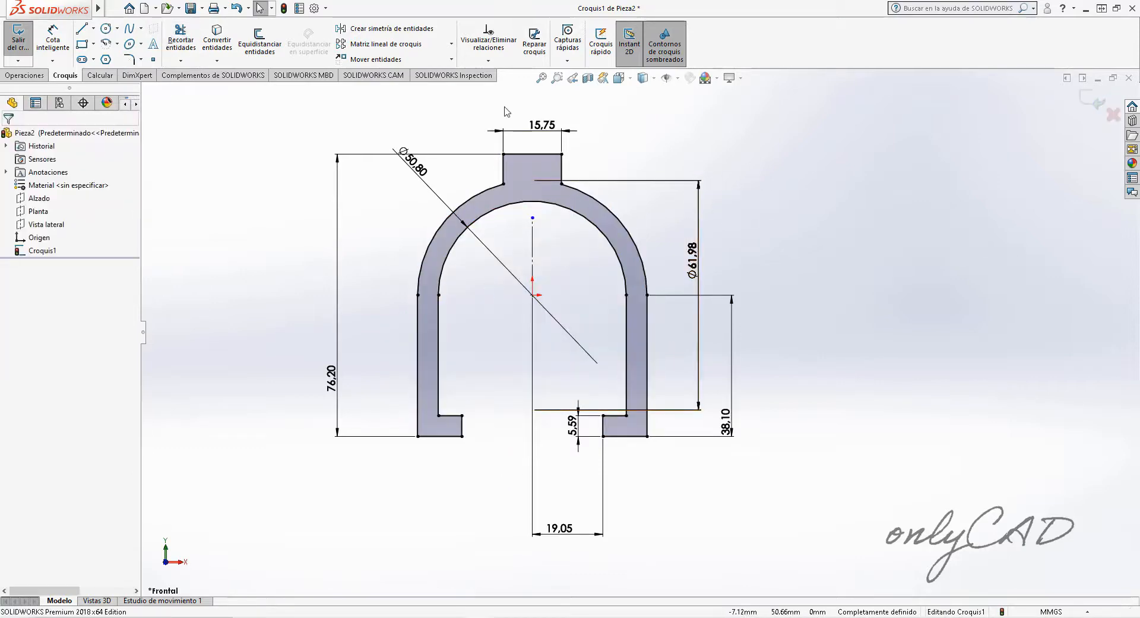
- Fillet the two corners where the tab meets the outer arc with a 3.18 mm radius
{"action": "left_click", "coordinate": [130, 60]}
{"action": "left_click", "coordinate": [504, 183]}
{"action": "left_click", "coordinate": [562, 183]}
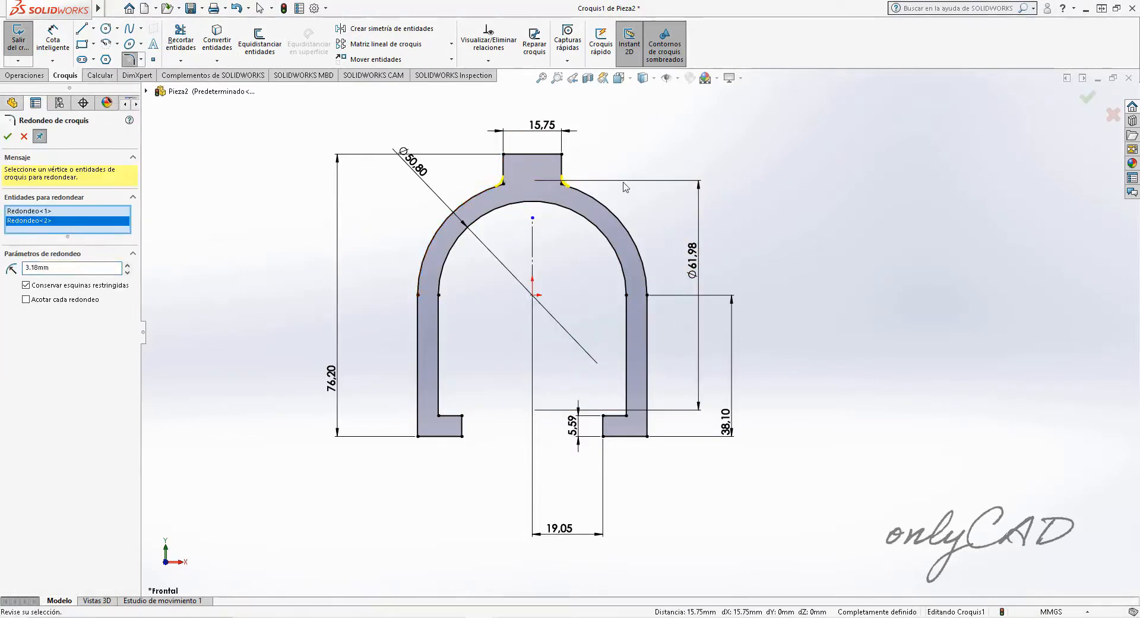
{"action": "right_click", "coordinate": [828, 179]}
- Extrude the closed arch profile into a solid boss
{"action": "left_click", "coordinate": [24, 75]}
{"action": "left_click", "coordinate": [26, 42]}
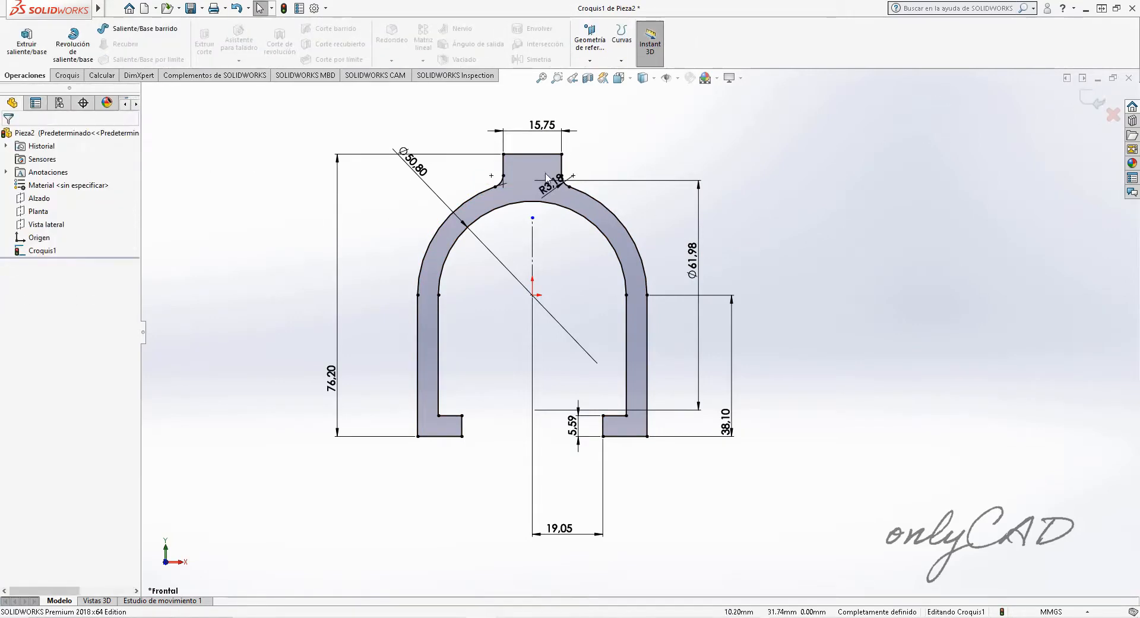
{"action": "left_click", "coordinate": [89, 208]}
{"action": "left_click", "coordinate": [61, 259]}
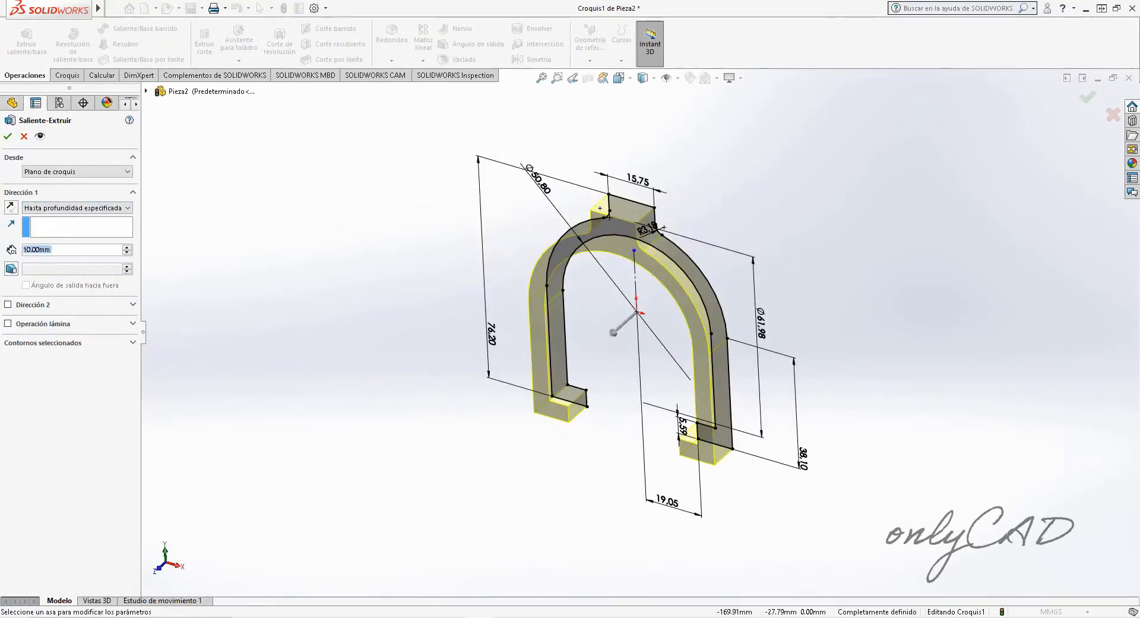
{"action": "key", "text": "Return"}
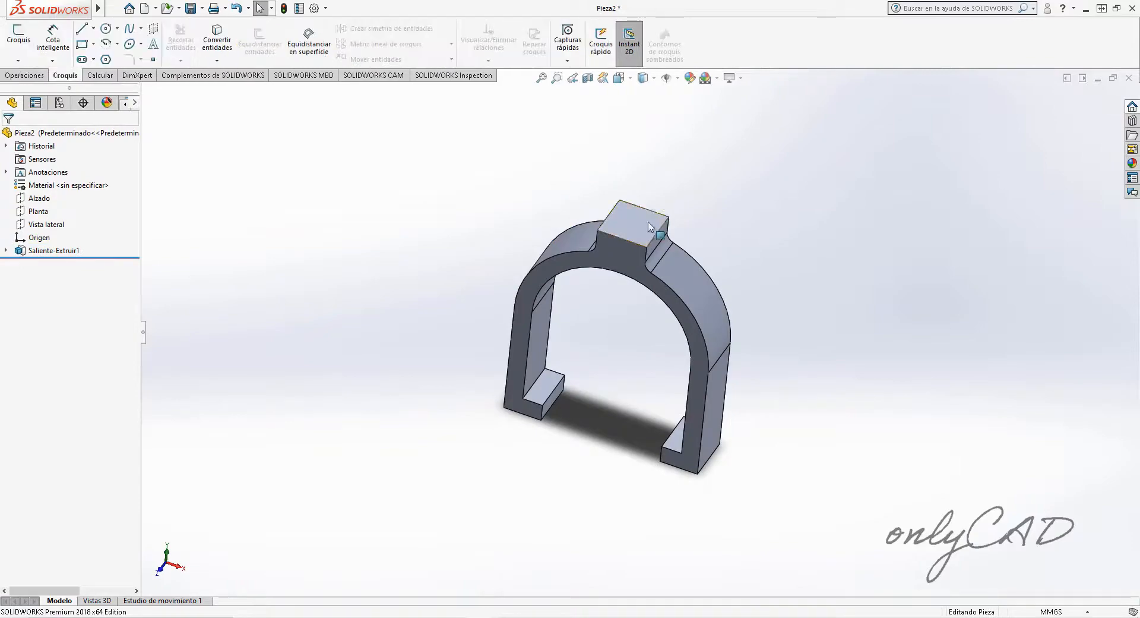
- Start a sketch on the tab's top face, view it from above and place a point near the face's centre
{"action": "left_click", "coordinate": [649, 224]}
{"action": "key", "text": "space"}
{"action": "left_click", "coordinate": [649, 223]}
{"action": "left_click", "coordinate": [18, 39]}
{"action": "middle_click_drag", "start_coordinate": [619, 299], "coordinate": [601, 297]}
{"action": "key", "text": "space"}
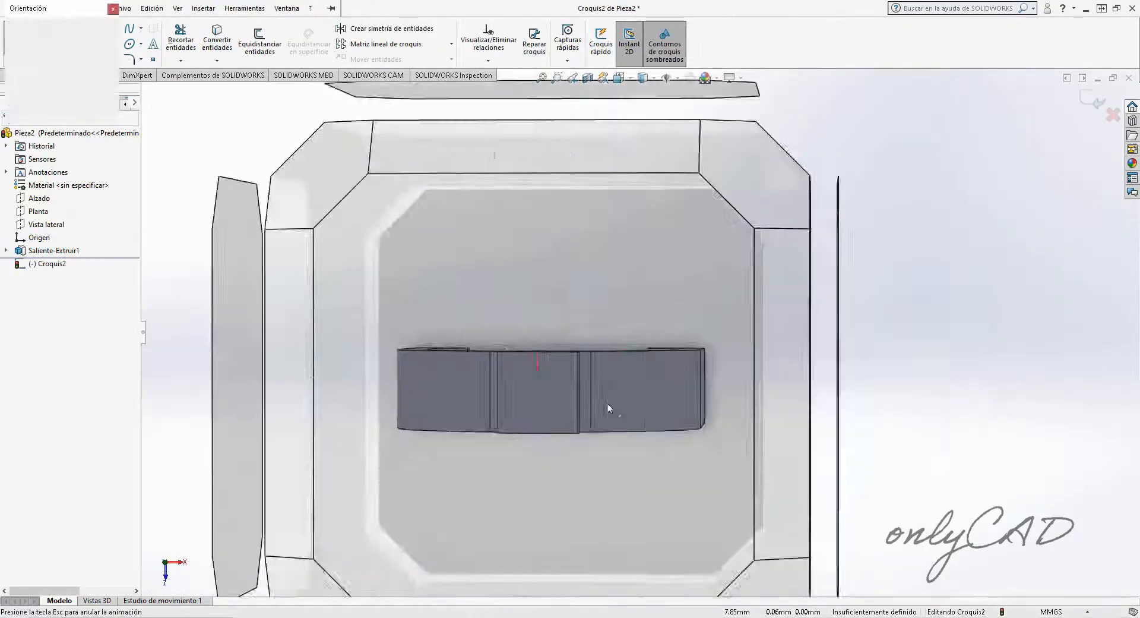
{"action": "key", "text": "space"}
{"action": "left_click", "coordinate": [481, 327]}
{"action": "left_click", "coordinate": [153, 59]}
{"action": "left_click", "coordinate": [635, 338]}
{"action": "key", "text": "Escape"}
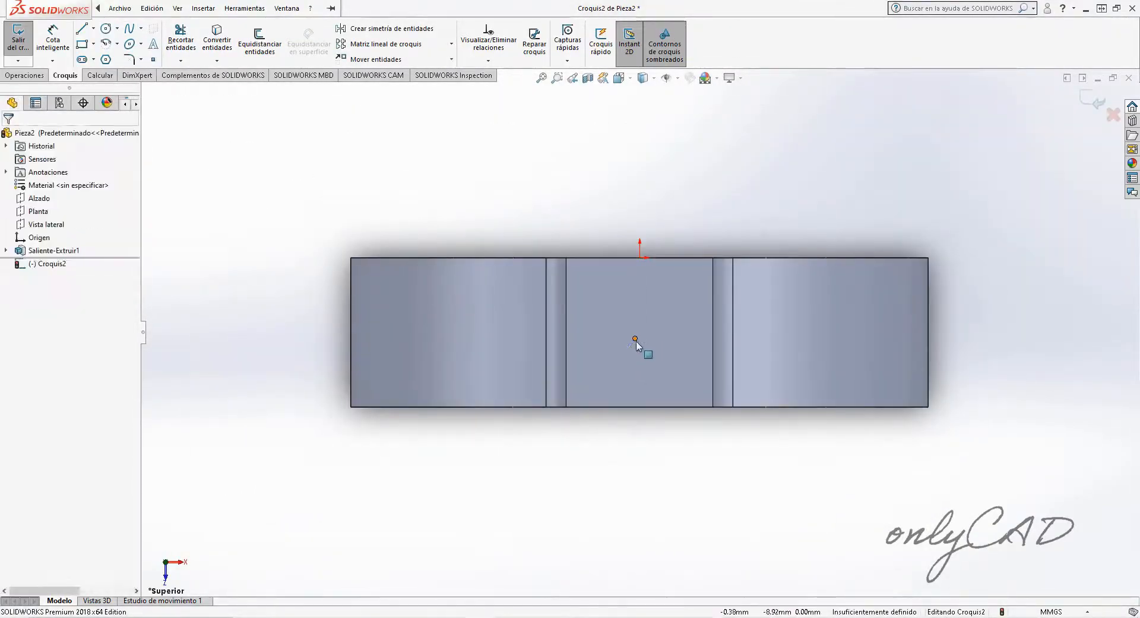
- Align the sketch point vertically with the origin
{"action": "left_click", "coordinate": [635, 338]}
{"action": "left_click", "coordinate": [640, 257], "text": "ctrl"}
{"action": "left_click", "coordinate": [691, 204]}
{"action": "left_click", "coordinate": [640, 338]}
{"action": "left_click", "coordinate": [566, 340], "text": "ctrl"}
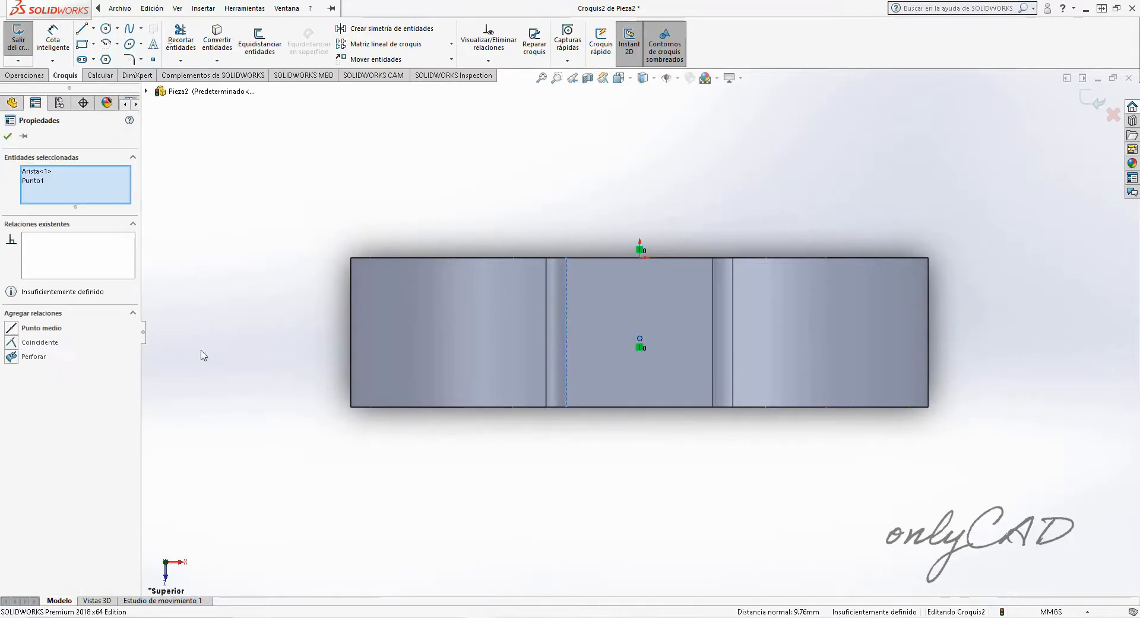
{"action": "left_click", "coordinate": [201, 355]}
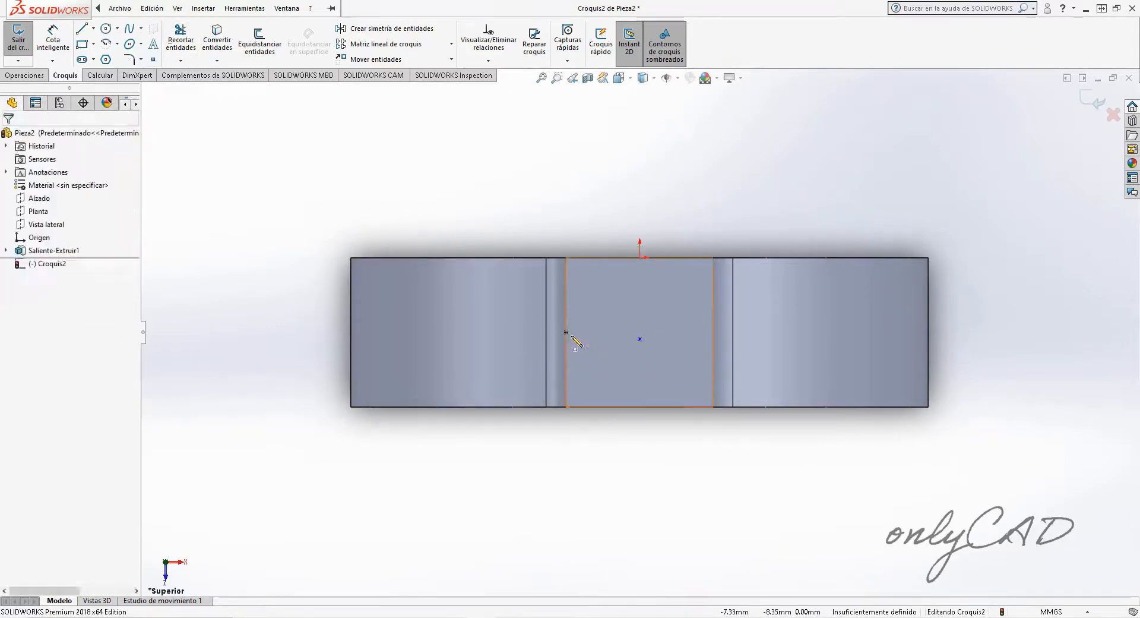
- Place a point at the midpoint of the tab face's side edge, align the central point horizontally with it, and exit the sketch
{"action": "left_click", "coordinate": [566, 332]}
{"action": "key", "text": "Escape"}
{"action": "left_click", "coordinate": [640, 339], "text": "ctrl"}
{"action": "left_click", "coordinate": [671, 287]}
{"action": "left_click", "coordinate": [689, 224]}
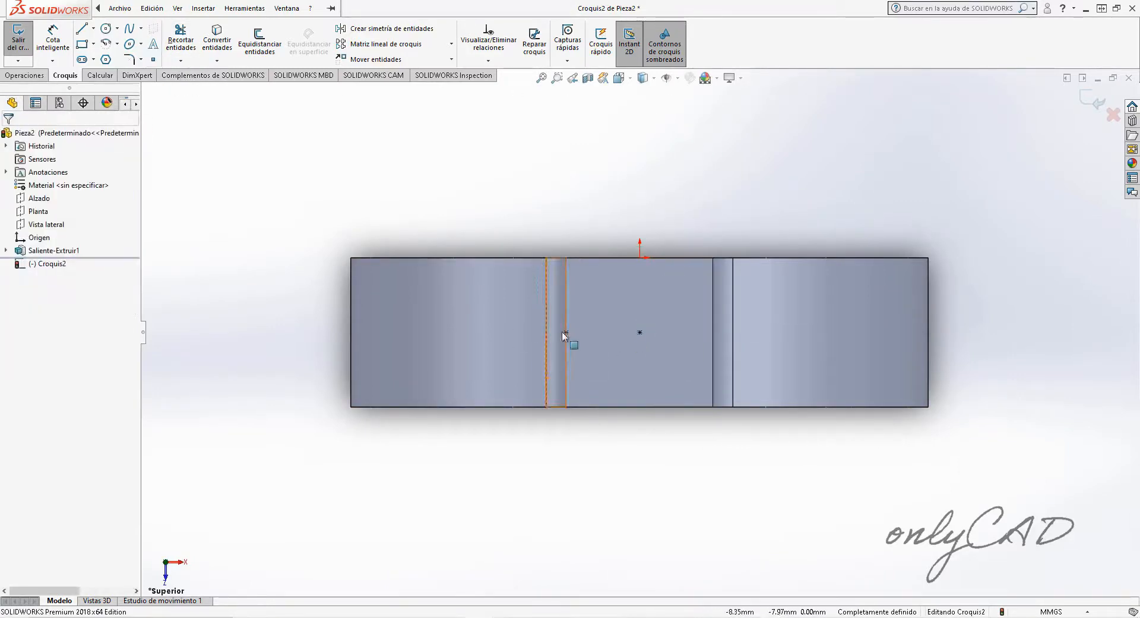
{"action": "left_click", "coordinate": [31, 77]}
{"action": "left_click", "coordinate": [1092, 100]}
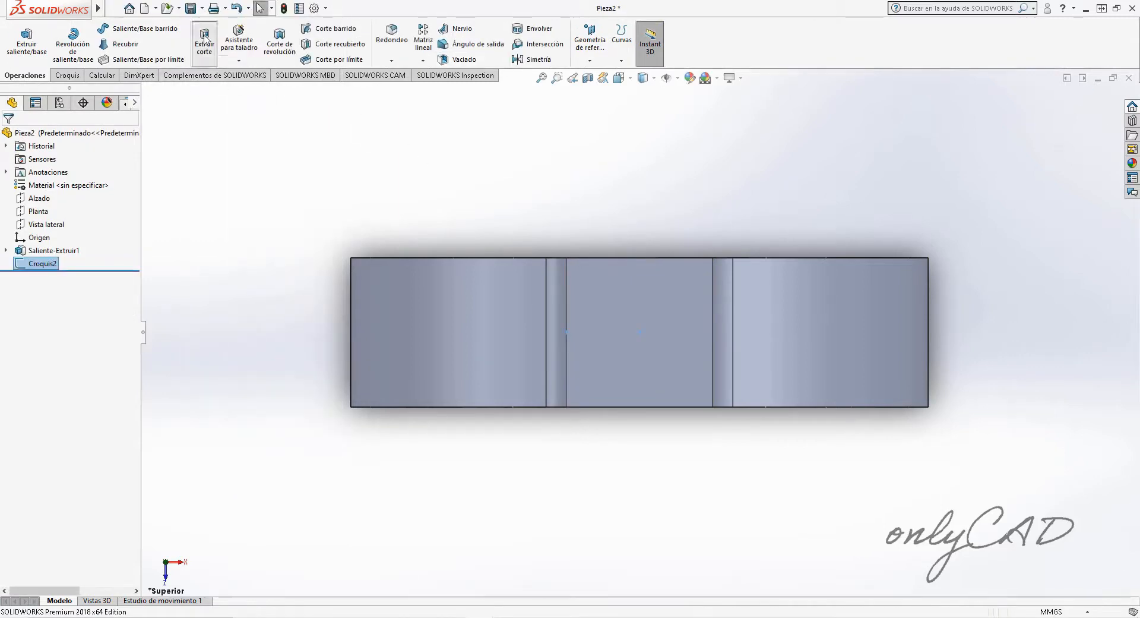
- Use the Hole Wizard to add a 5/16 Ansi Inch screw-clearance hole at the central point of the tab's top face
{"action": "left_click", "coordinate": [239, 38]}
{"action": "left_click", "coordinate": [72, 157]}
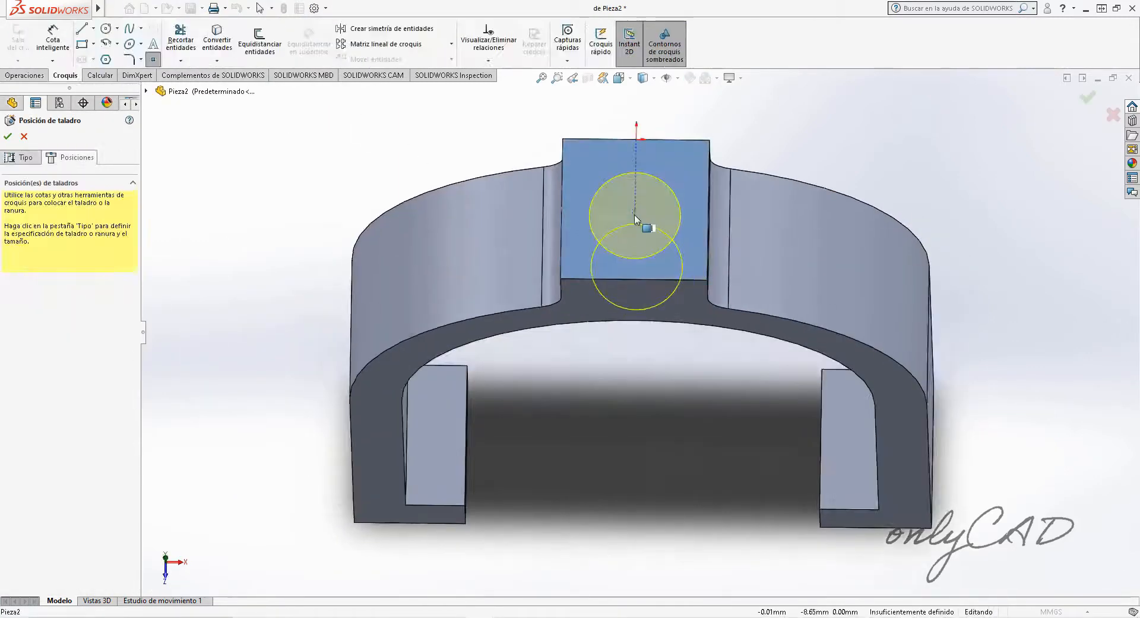
{"action": "left_click", "coordinate": [26, 157]}
{"action": "left_click", "coordinate": [21, 432]}
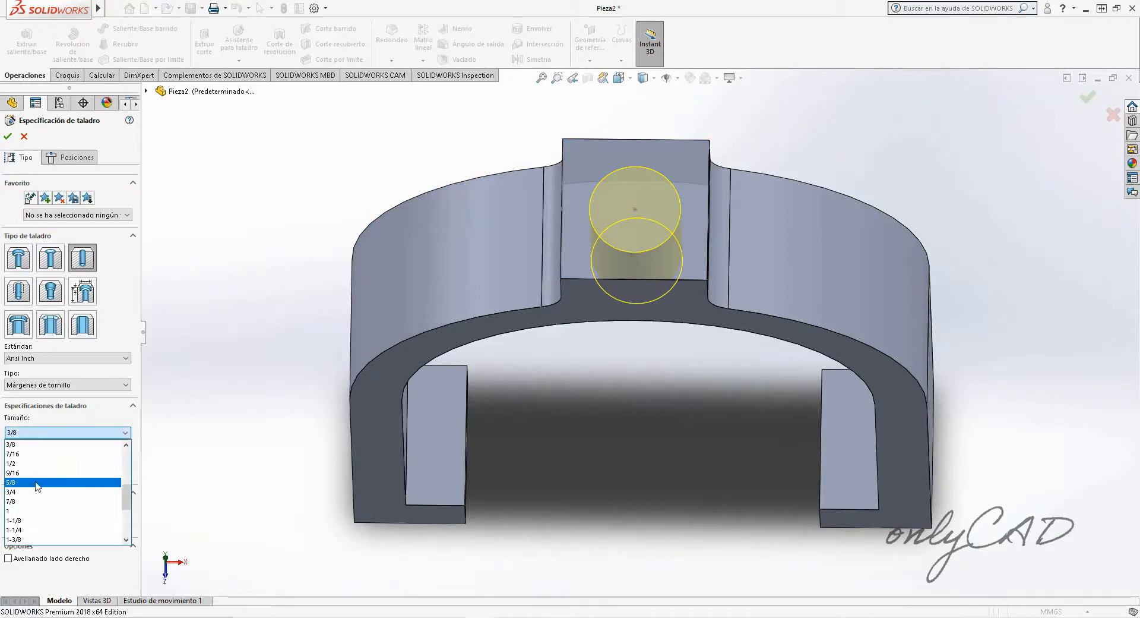
{"action": "scroll", "coordinate": [36, 486], "scroll_direction": "up", "scroll_amount": 1}
{"action": "left_click", "coordinate": [36, 474]}
{"action": "middle_click_drag", "start_coordinate": [393, 418], "coordinate": [368, 323]}
{"action": "left_click", "coordinate": [8, 136]}
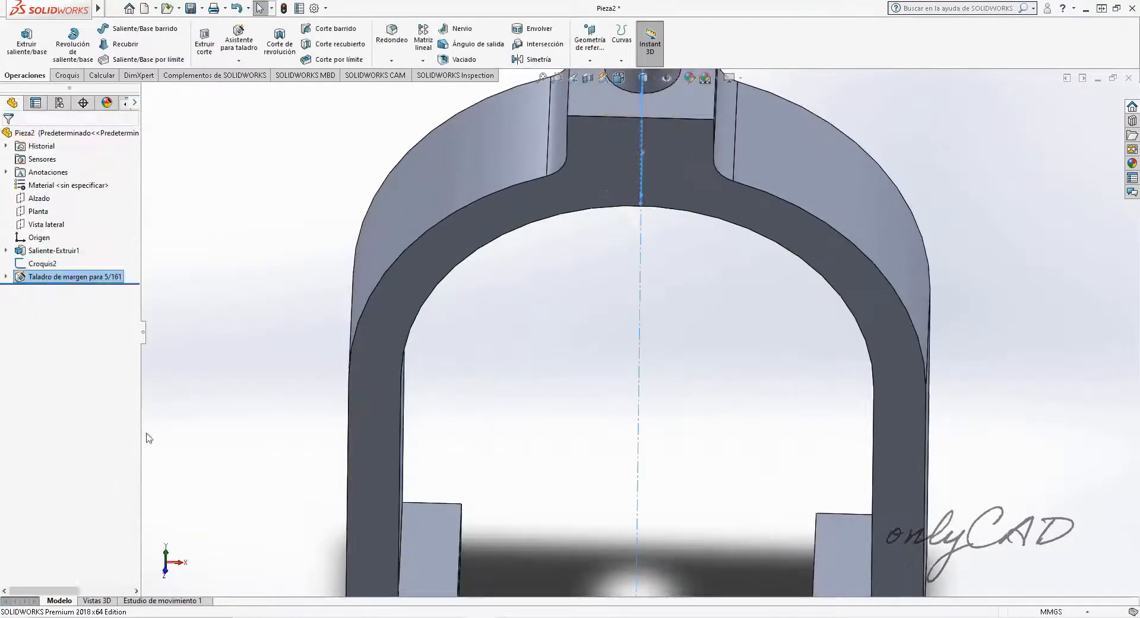
- Hide the reference point sketch on the tab's top face
{"action": "scroll", "coordinate": [650, 283], "scroll_direction": "up", "scroll_amount": 3}
{"action": "middle_click_drag", "start_coordinate": [650, 282], "coordinate": [835, 232]}
{"action": "left_click", "coordinate": [626, 154]}
{"action": "left_click", "coordinate": [680, 121]}
- Save the arched clamp part in the 1.partes folder as SUJETADOR
{"action": "key", "text": "ctrl+s"}
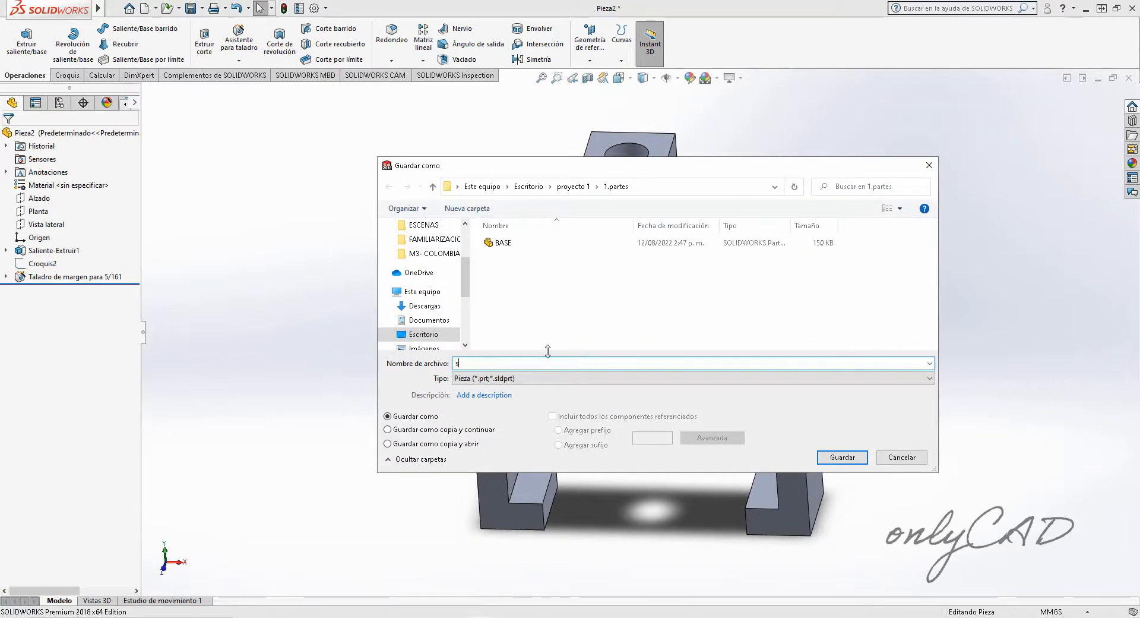
{"action": "type", "text": "SUJETADOR"}
{"action": "key", "text": "Return"}
- Create a new part and start a sketch on the front plane (Alzado)
{"action": "key", "text": "ctrl+n"}
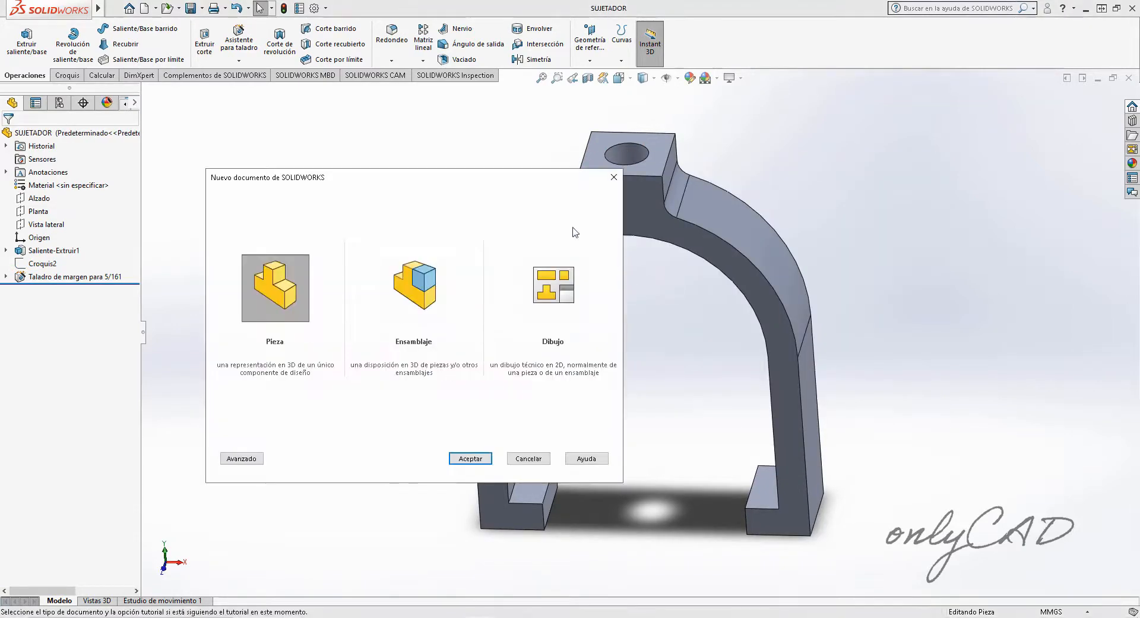
{"action": "key", "text": "Return"}
{"action": "left_click", "coordinate": [67, 75]}
{"action": "left_click", "coordinate": [17, 41]}
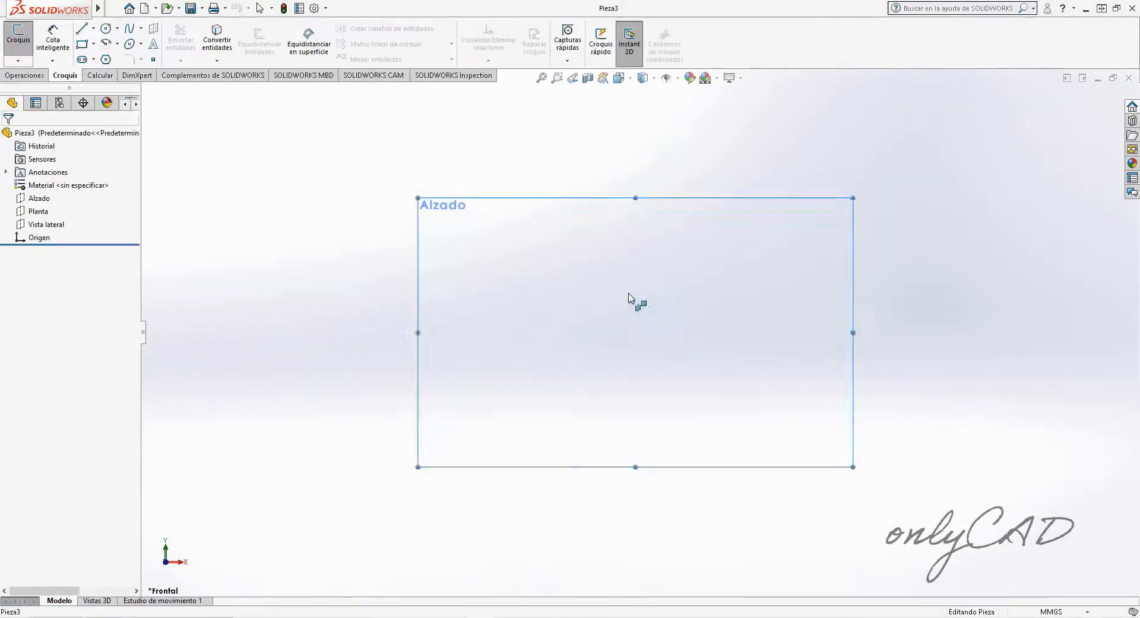
{"action": "left_click", "coordinate": [628, 295]}
- Sketch a closed three-step profile from the origin, about 101 mm long and 26 mm high, rising away from the origin
{"action": "key", "text": "l"}
{"action": "left_click", "coordinate": [636, 332]}
{"action": "left_click", "coordinate": [885, 332]}
{"action": "left_click", "coordinate": [886, 269]}
{"action": "left_click", "coordinate": [836, 269]}
{"action": "left_click", "coordinate": [836, 292]}
{"action": "left_click", "coordinate": [723, 293]}
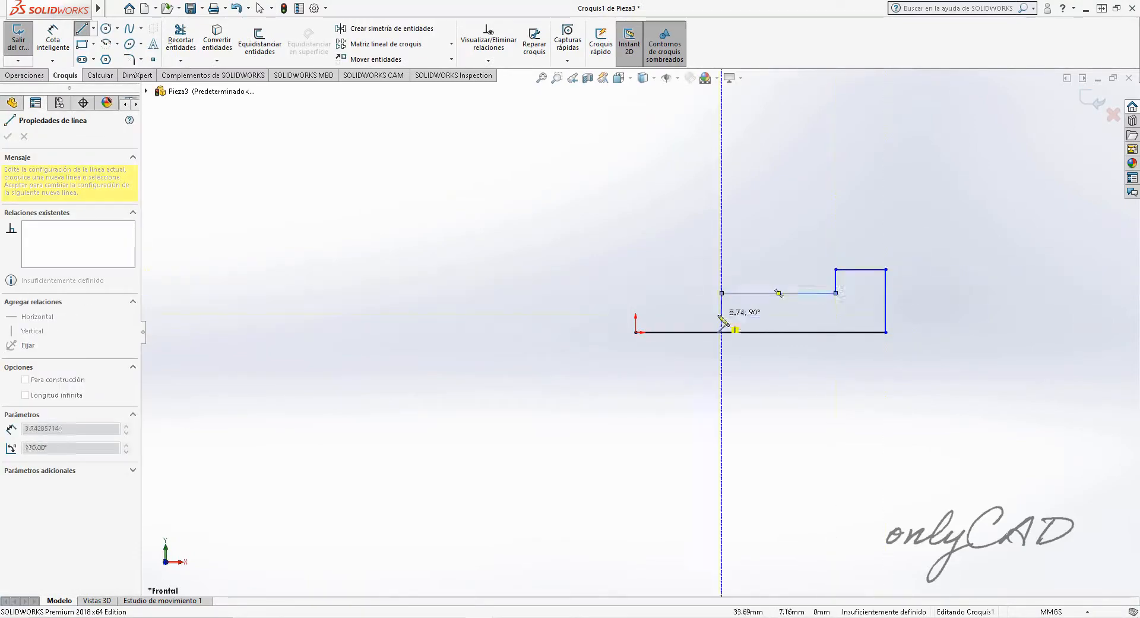
{"action": "left_click", "coordinate": [722, 313]}
{"action": "left_click", "coordinate": [636, 313]}
{"action": "left_click", "coordinate": [636, 332]}
{"action": "key", "text": "Escape"}
- Dimension the height of the profile's tallest section as 12.7*2 mm
{"action": "key", "text": "d"}
{"action": "left_click", "coordinate": [886, 279]}
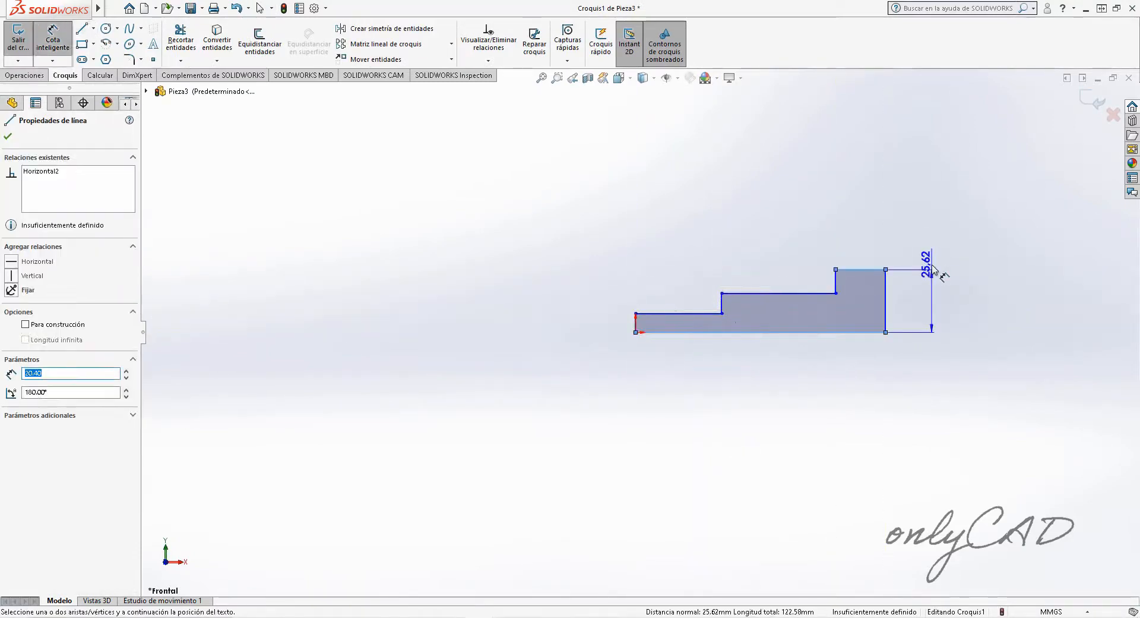
{"action": "left_click", "coordinate": [932, 271]}
{"action": "type", "text": "12.7*2"}
{"action": "key", "text": "Return"}
- Dimension the height of the profile's middle section as half of 5/16 inch (3.97 mm)
{"action": "left_click", "coordinate": [793, 293]}
{"action": "left_click", "coordinate": [792, 331]}
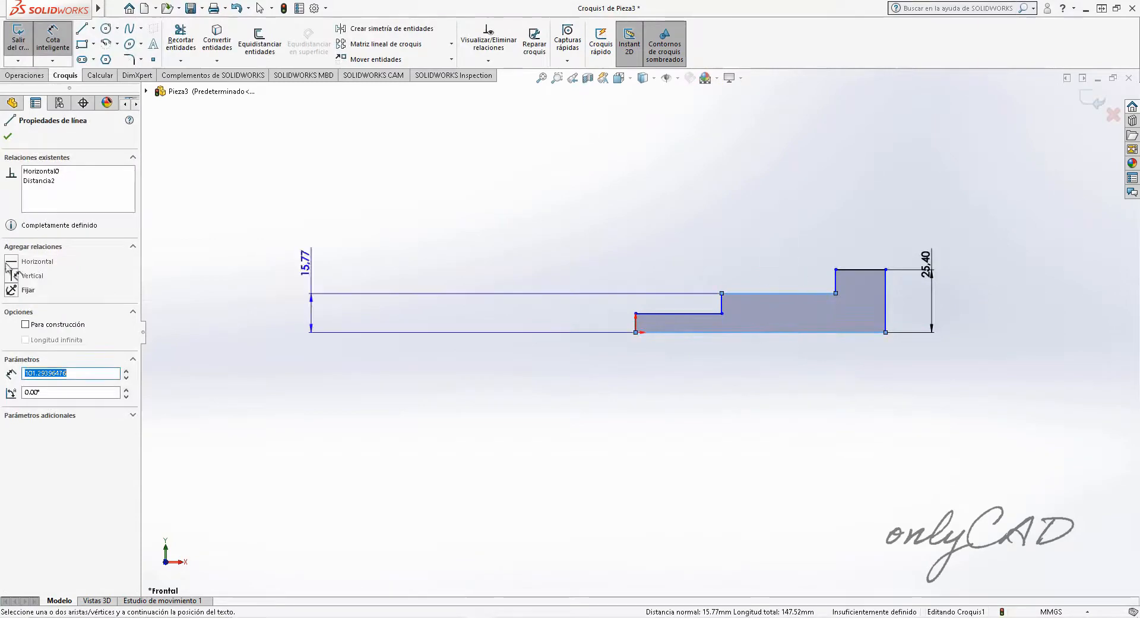
{"action": "left_click", "coordinate": [767, 254]}
{"action": "type", "text": "(5/16"}
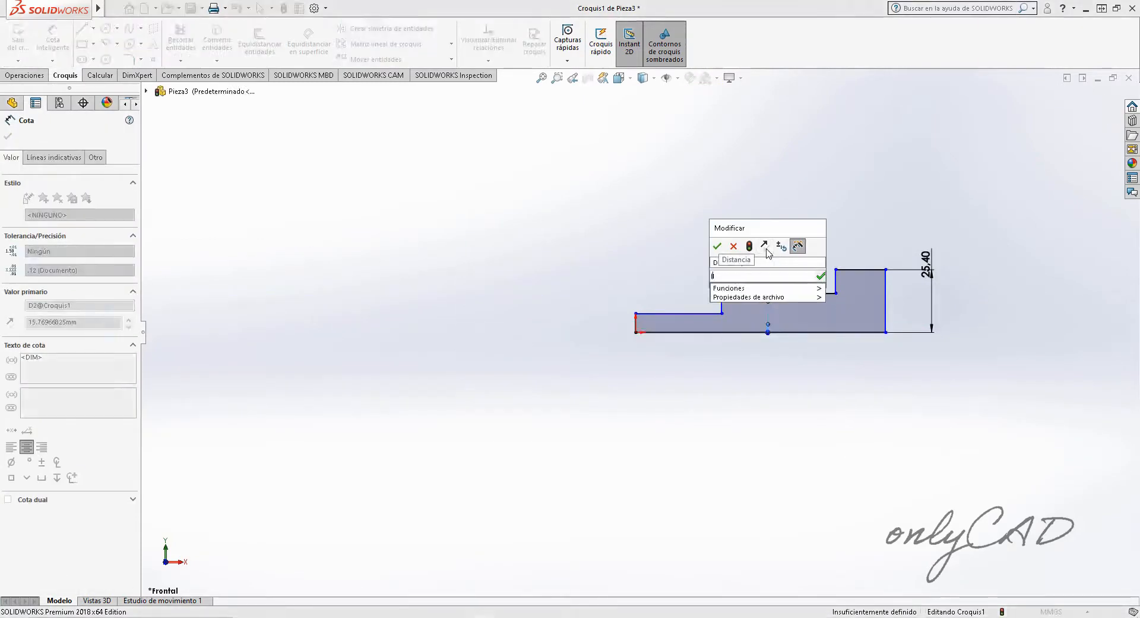
{"action": "mouse_move", "coordinate": [818, 293]}
{"action": "left_click", "coordinate": [854, 332]}
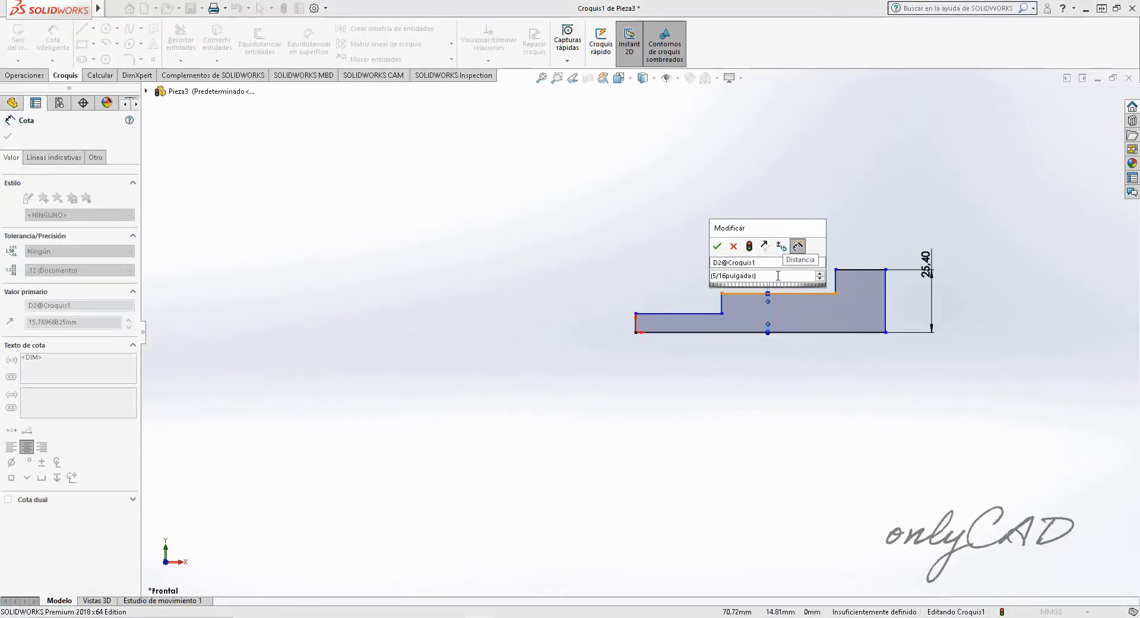
{"action": "key", "text": "Return"}
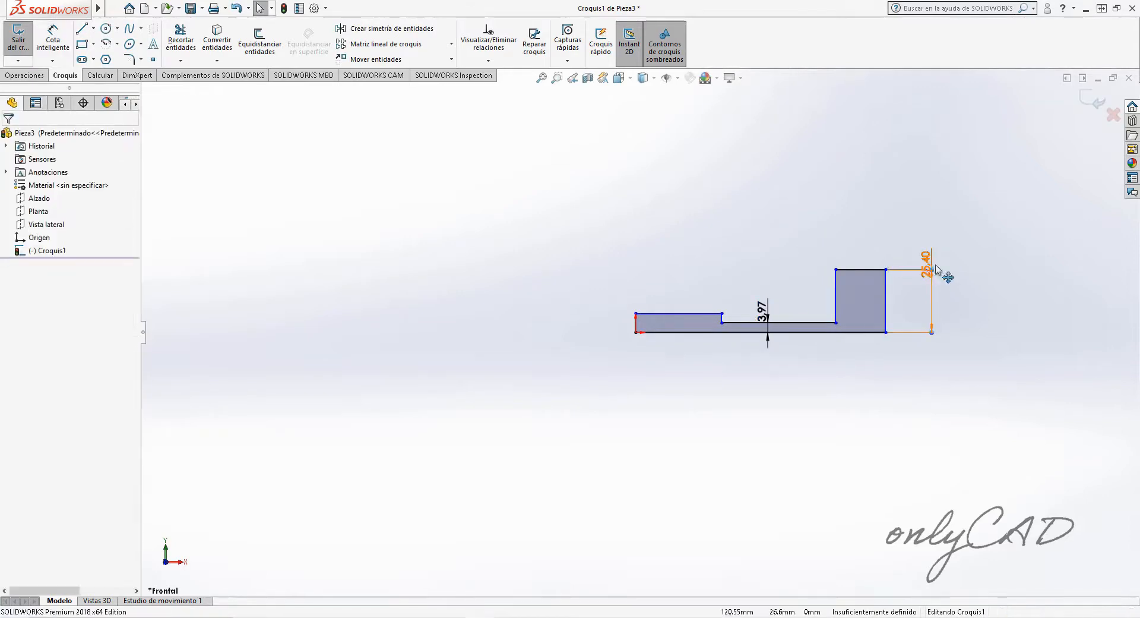
- Set the height of the head section at the profile's far end to 12.7/2 mm
{"action": "double_click", "coordinate": [926, 266]}
{"action": "type", "text": "12.7/"}
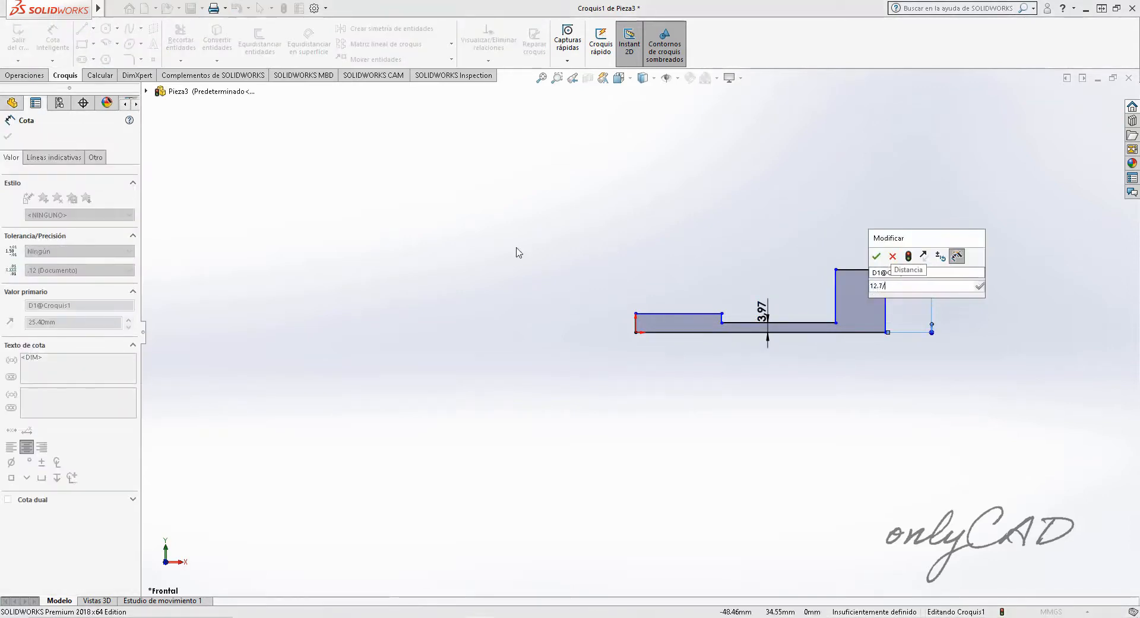
{"action": "type", "text": "2"}
{"action": "key", "text": "Return"}
- Dimension the section beside the origin with a height of 6.35/2 mm and a length of 6.35 mm
{"action": "right_click", "coordinate": [662, 351]}
{"action": "right_click_drag", "start_coordinate": [661, 351], "coordinate": [672, 333]}
{"action": "left_click", "coordinate": [671, 332]}
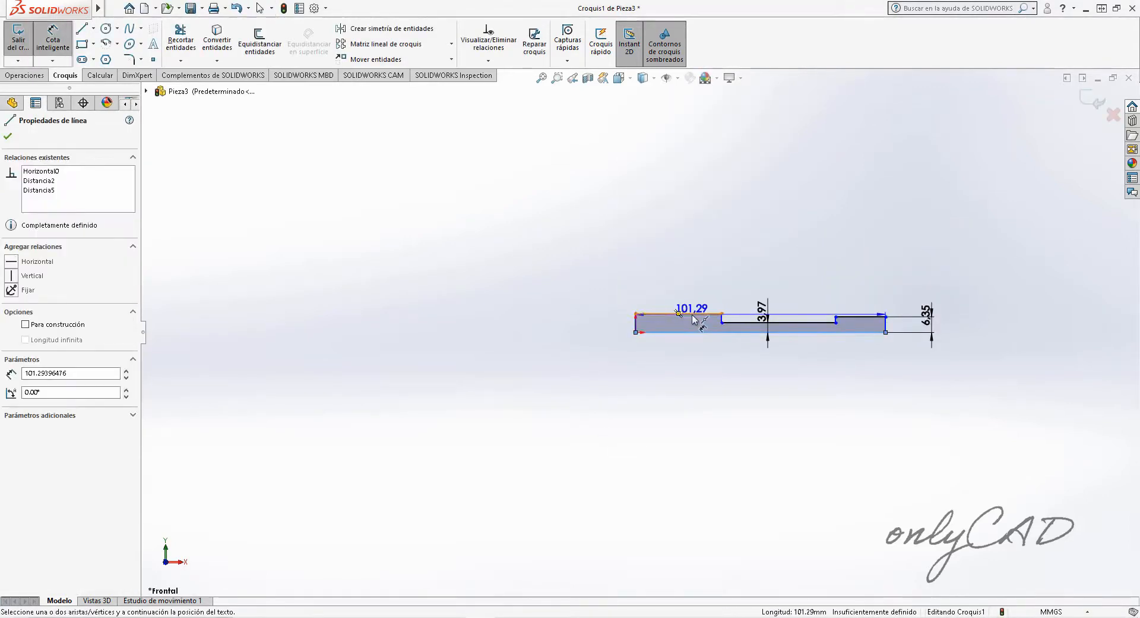
{"action": "left_click", "coordinate": [693, 315]}
{"action": "left_click", "coordinate": [681, 260]}
{"action": "type", "text": "6.35/2"}
{"action": "key", "text": "Return"}
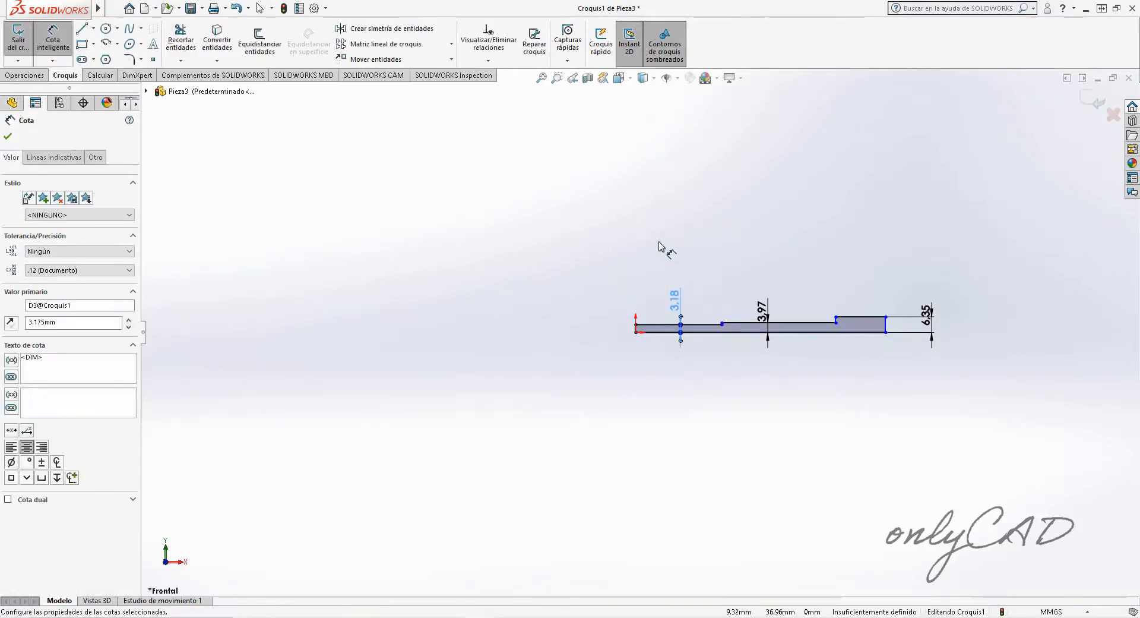
{"action": "left_click", "coordinate": [658, 327]}
{"action": "left_click", "coordinate": [662, 254]}
{"action": "type", "text": "6.35"}
{"action": "key", "text": "Return"}
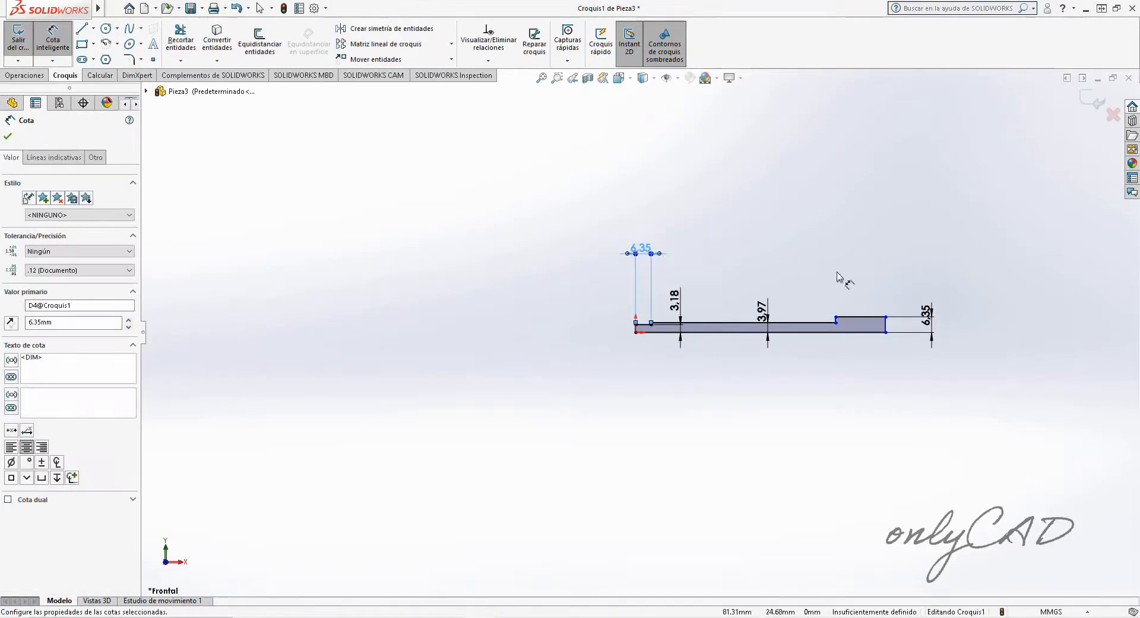
- Dimension the middle section's length as 50.8 mm and the profile's overall length as 69.85 mm
{"action": "left_click", "coordinate": [811, 322]}
{"action": "left_click", "coordinate": [787, 271]}
{"action": "type", "text": "50.8"}
{"action": "key", "text": "Return"}
{"action": "left_click", "coordinate": [747, 332]}
{"action": "left_click", "coordinate": [715, 402]}
{"action": "type", "text": "69.85"}
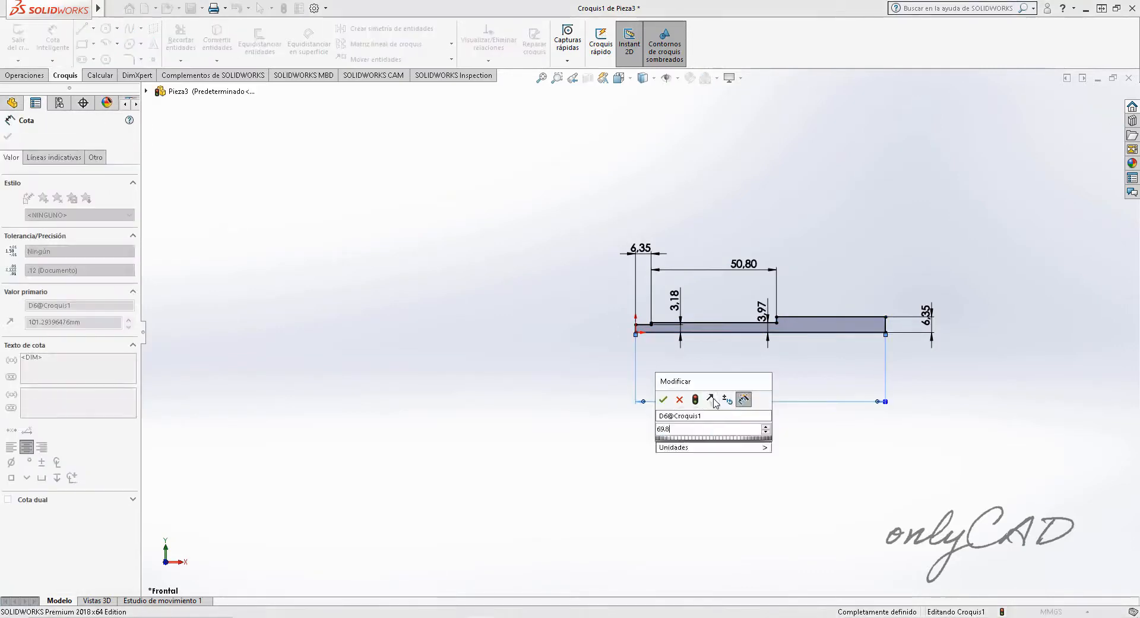
{"action": "key", "text": "Return"}
{"action": "key", "text": "Escape"}
- Revolve the stepped profile 360° about its long base line into a solid screw body
{"action": "left_click", "coordinate": [26, 79]}
{"action": "left_click", "coordinate": [73, 44]}
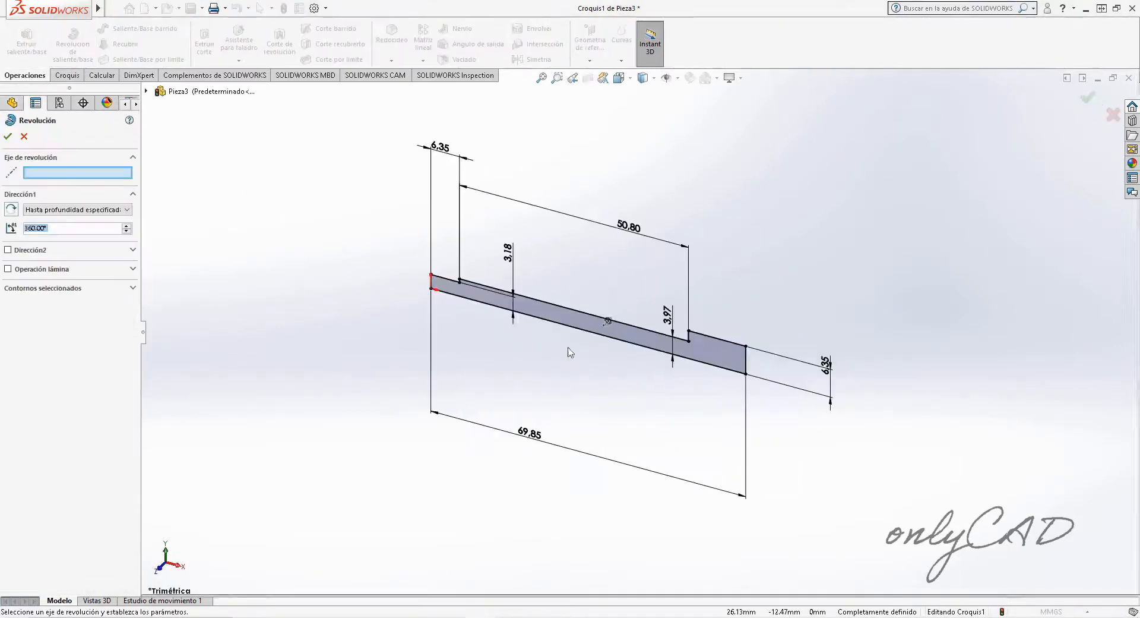
{"action": "key", "text": "Return"}
- Chamfer the outer end edges of the head and the tip by 0.635 mm at 45°
{"action": "left_click", "coordinate": [392, 61]}
{"action": "left_click", "coordinate": [404, 90]}
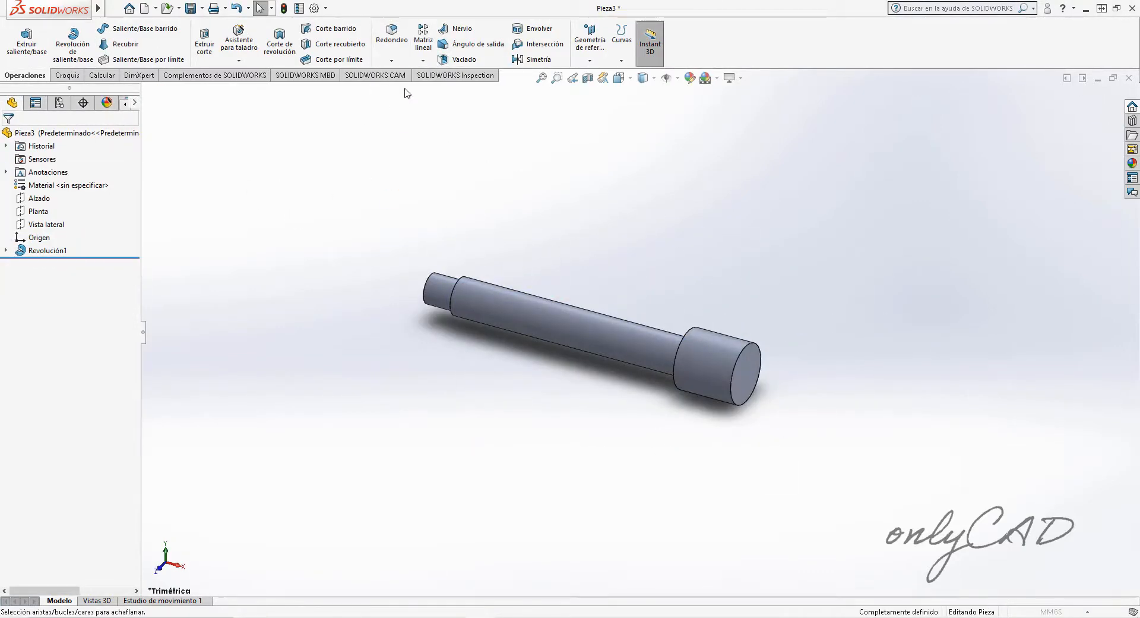
{"action": "type", "text": "0.635"}
{"action": "left_click", "coordinate": [758, 359]}
{"action": "left_click", "coordinate": [441, 288]}
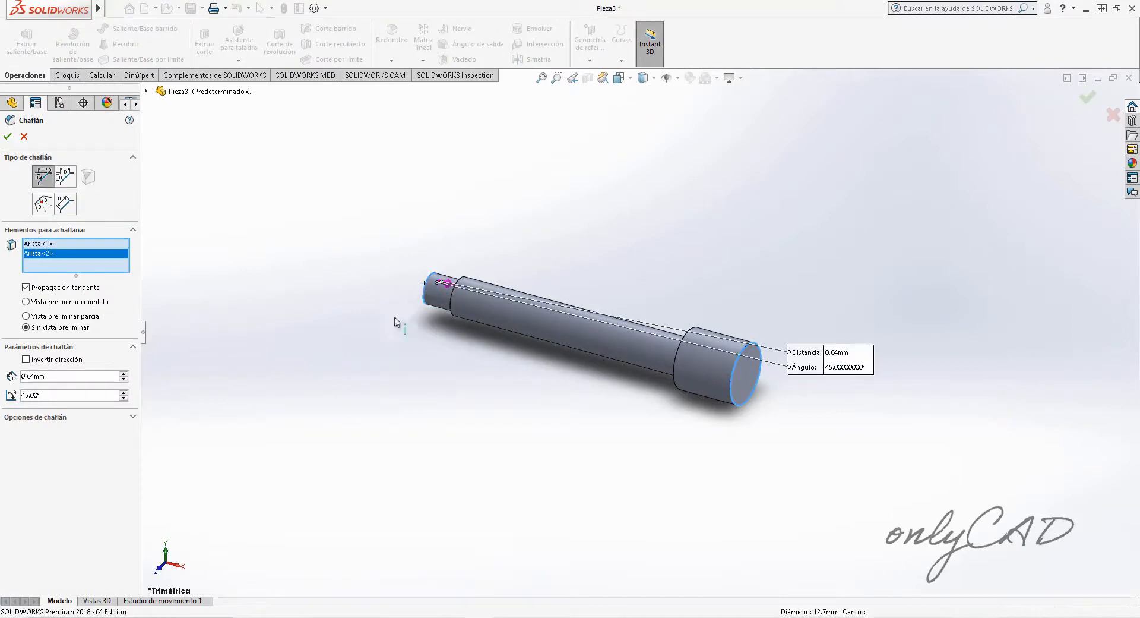
{"action": "right_click", "coordinate": [400, 324]}
{"action": "middle_click_drag", "start_coordinate": [400, 324], "coordinate": [480, 312]}
{"action": "left_click", "coordinate": [240, 60]}
{"action": "left_click", "coordinate": [246, 103]}
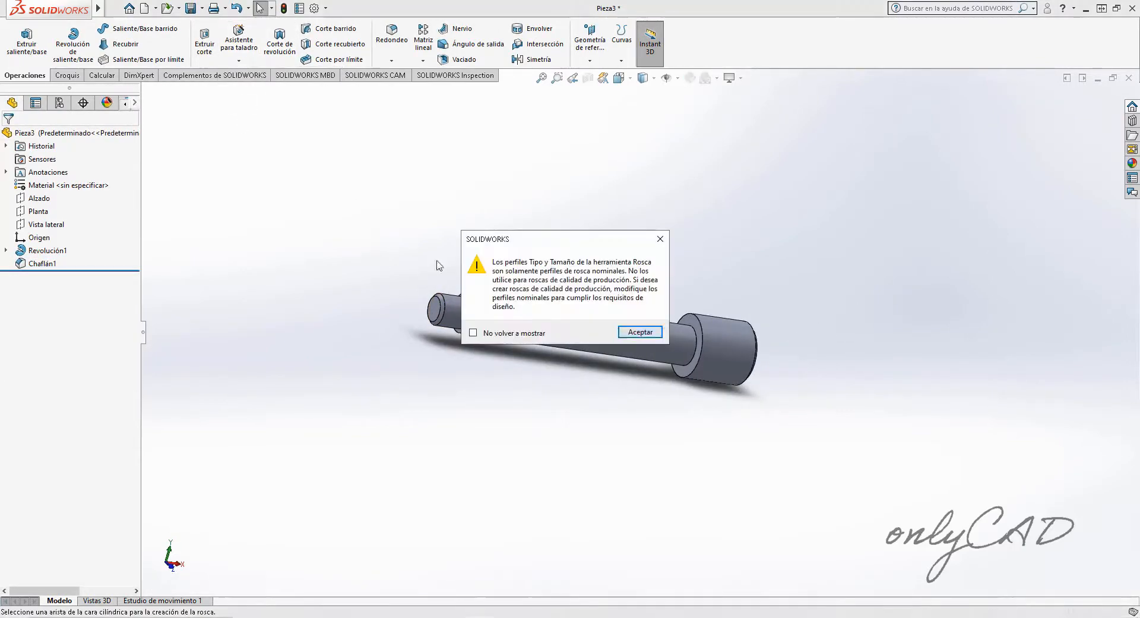
{"action": "left_click", "coordinate": [631, 331]}
{"action": "left_click", "coordinate": [430, 291]}
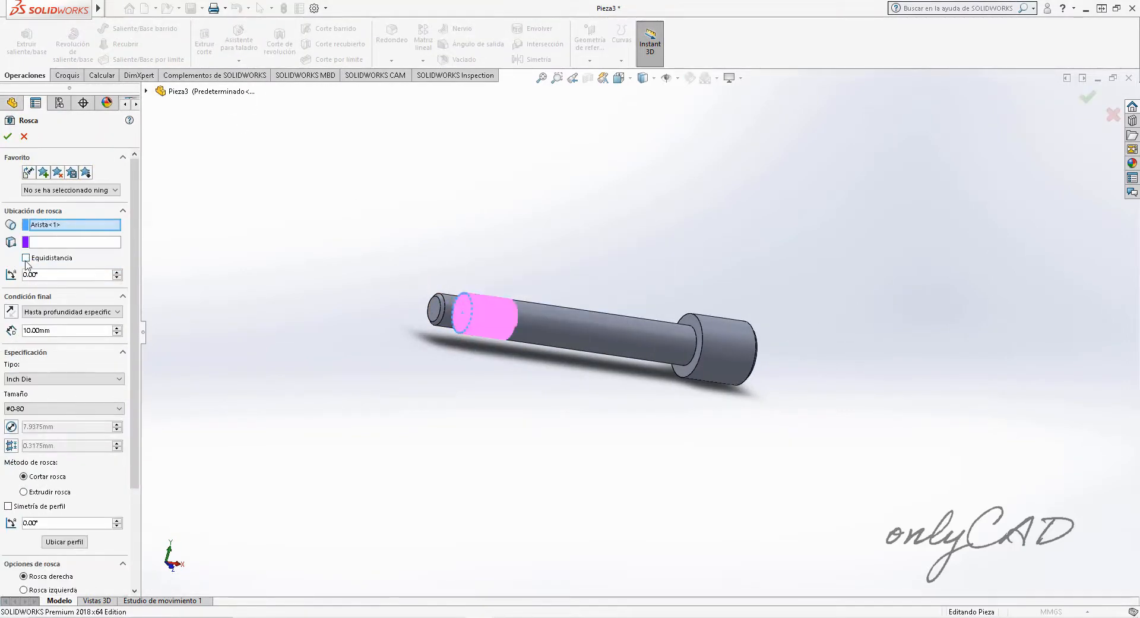
{"action": "scroll", "coordinate": [96, 490], "scroll_direction": "down", "scroll_amount": 3}
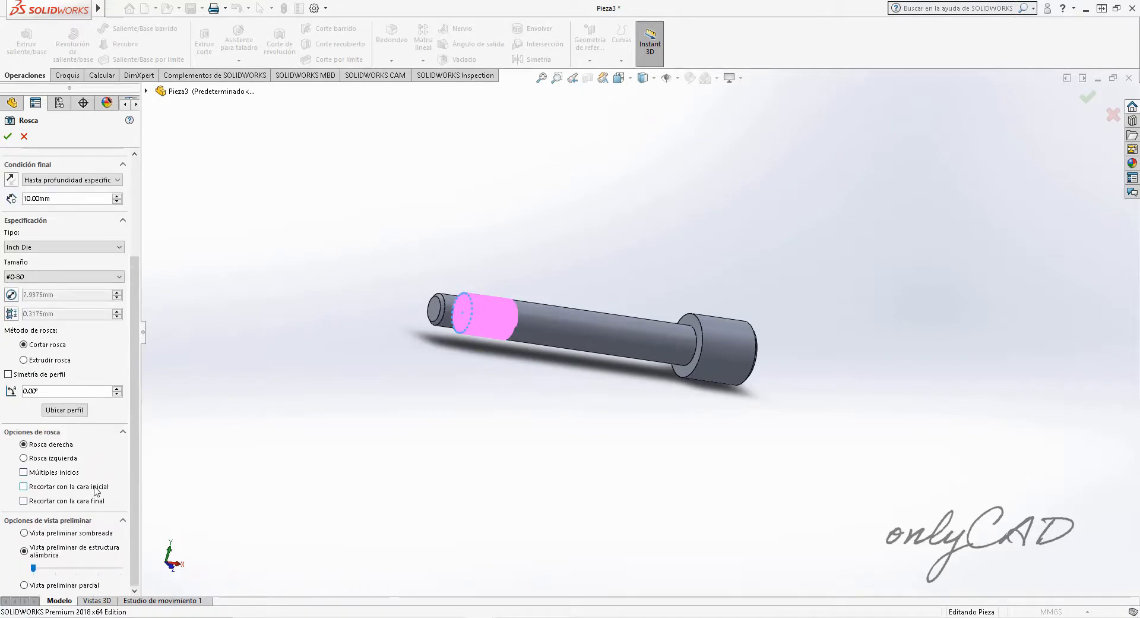
{"action": "left_click", "coordinate": [25, 585]}
{"action": "left_click", "coordinate": [24, 567]}
{"action": "scroll", "coordinate": [554, 352], "scroll_direction": "down", "scroll_amount": 5}
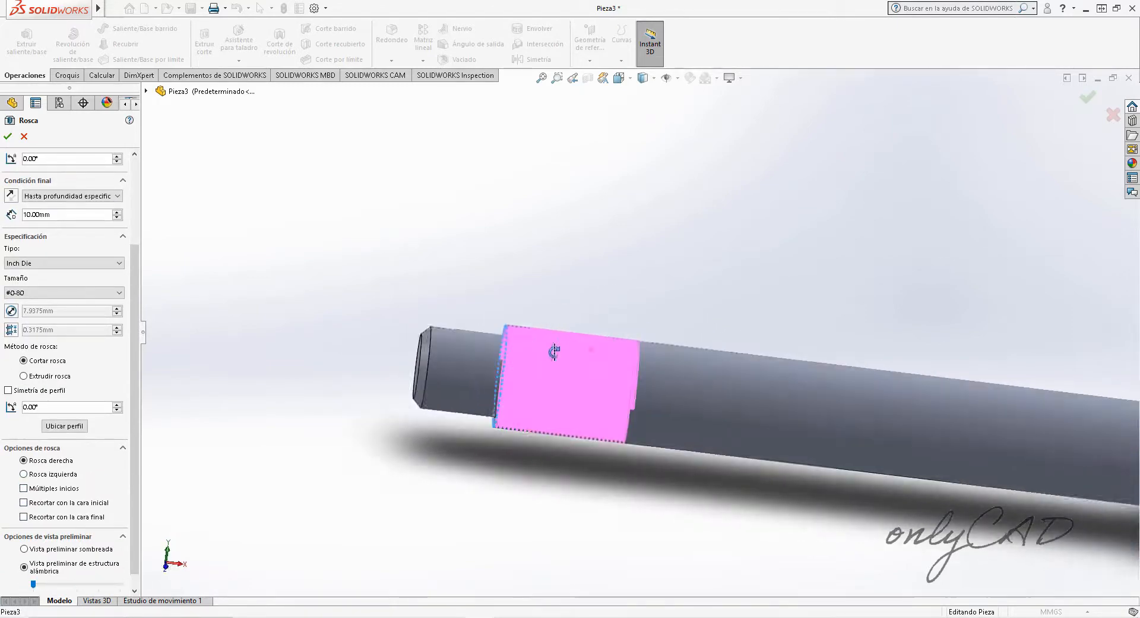
{"action": "scroll", "coordinate": [115, 444], "scroll_direction": "up", "scroll_amount": 3}
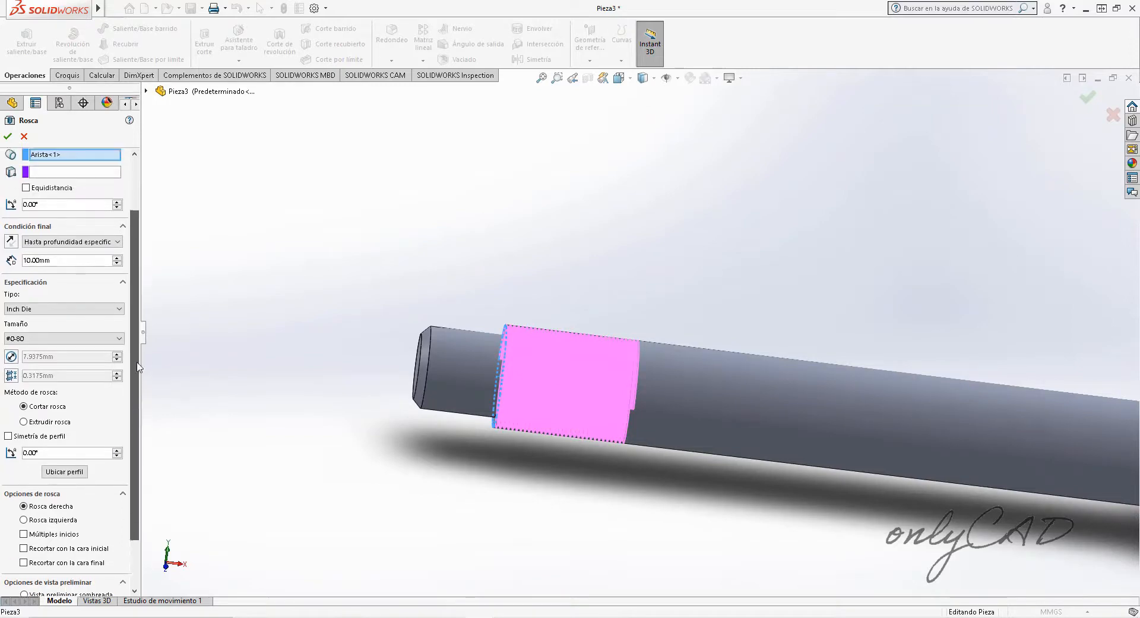
{"action": "left_click", "coordinate": [24, 136]}
- Find the cosmetic thread command and apply an Ansi Inch 5/16-18 standard thread, up to next, at the shank's shoulder edge
{"action": "left_click", "coordinate": [1034, 9]}
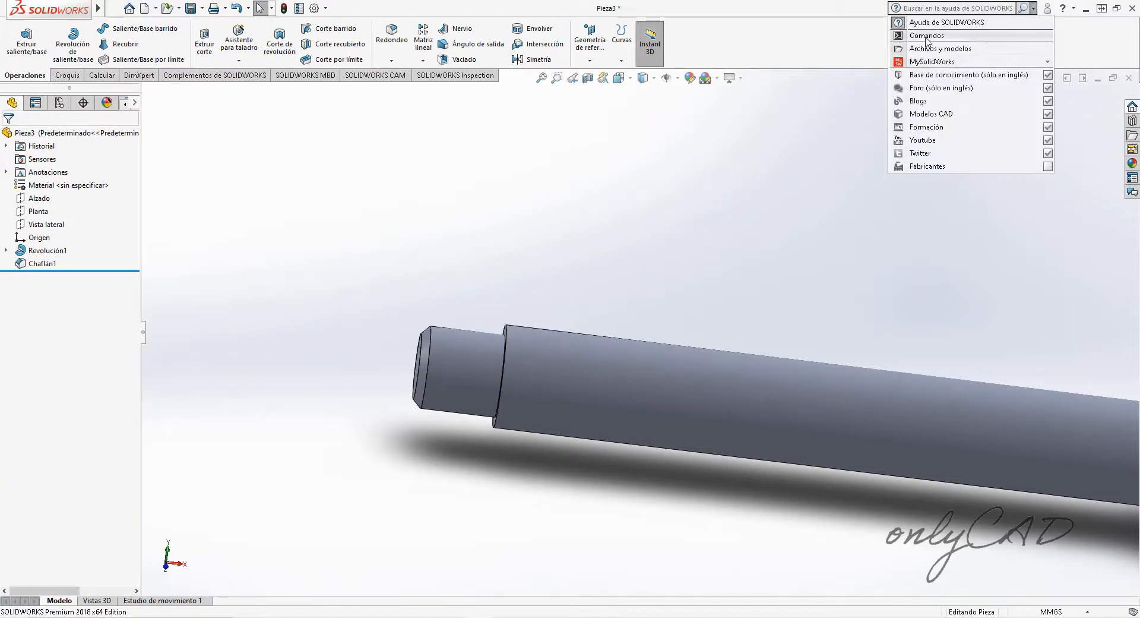
{"action": "left_click", "coordinate": [926, 36]}
{"action": "type", "text": "ROSCA"}
{"action": "left_click", "coordinate": [934, 37]}
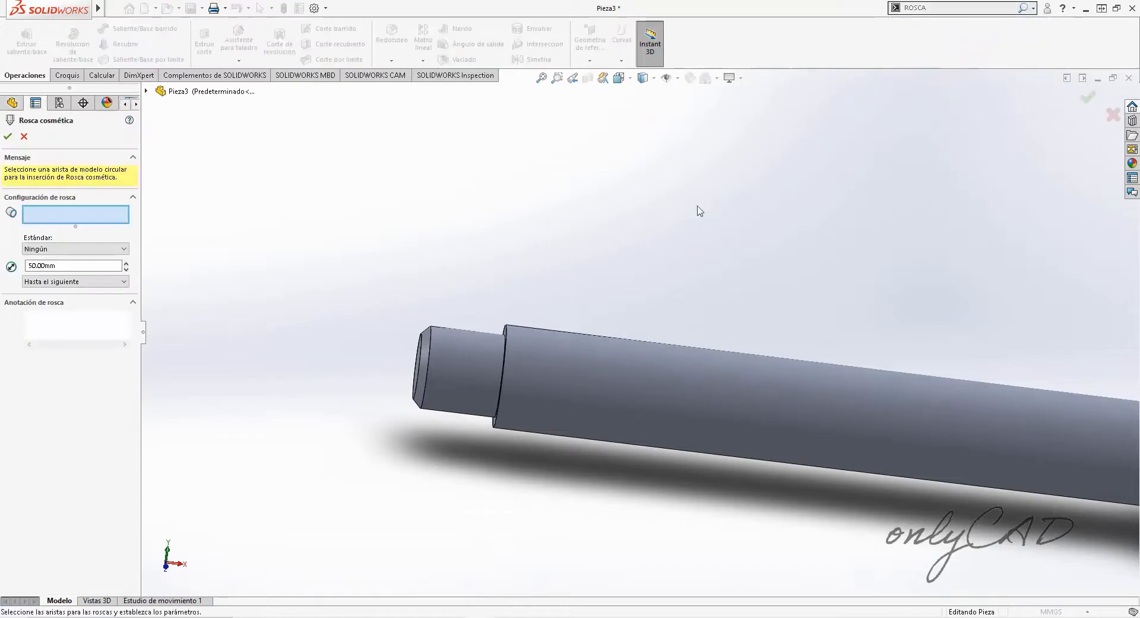
{"action": "left_click", "coordinate": [504, 332]}
{"action": "scroll", "coordinate": [677, 351], "scroll_direction": "up", "scroll_amount": 5}
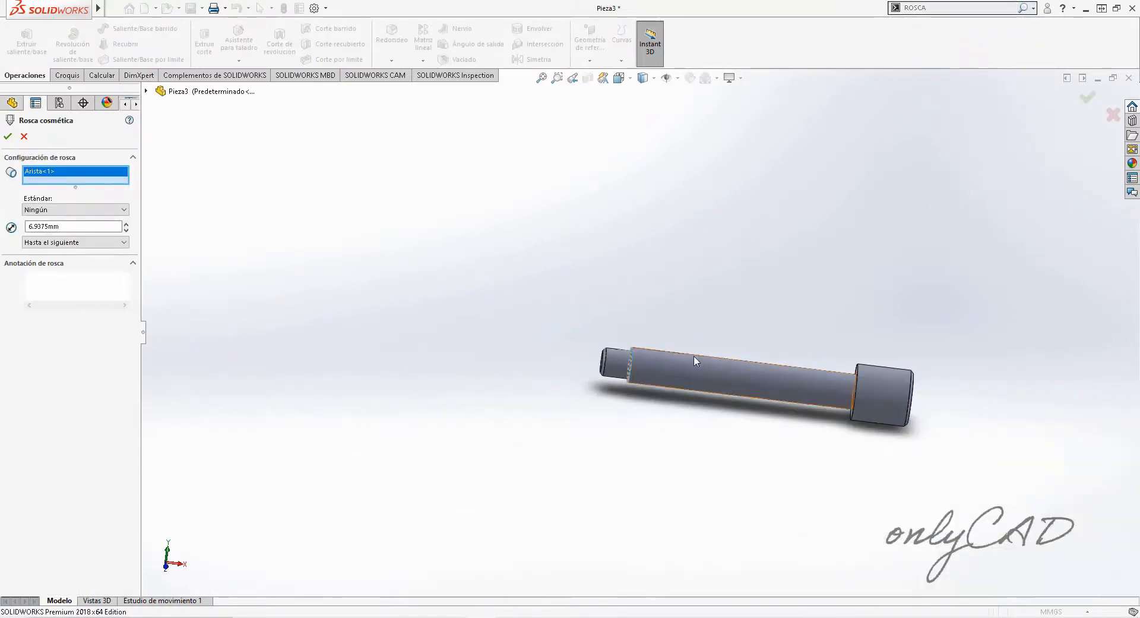
{"action": "left_click", "coordinate": [75, 209]}
{"action": "left_click", "coordinate": [47, 224]}
{"action": "left_click", "coordinate": [57, 259]}
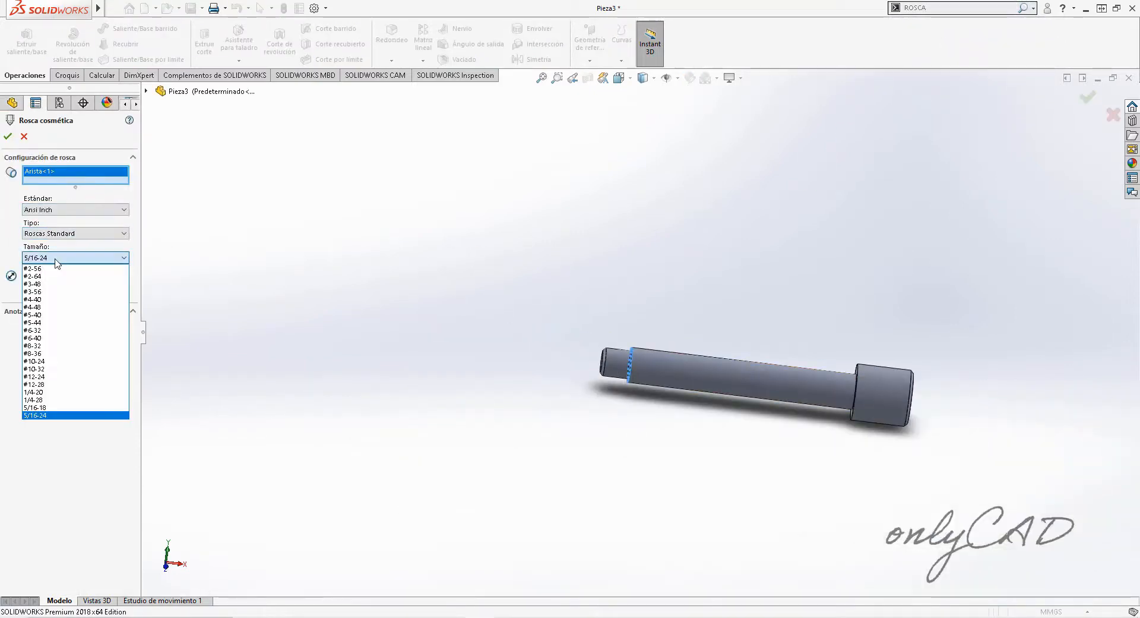
{"action": "left_click", "coordinate": [37, 407]}
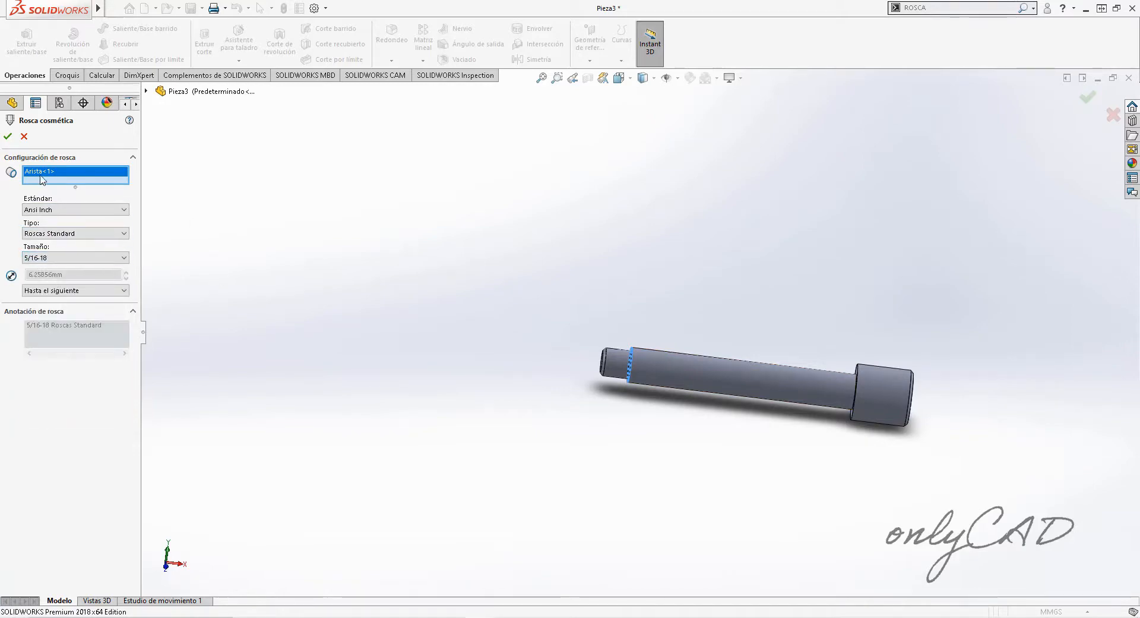
{"action": "left_click", "coordinate": [8, 136]}
- Start a cut thread at the shank's shoulder edge using the Inch Die type and size 0.3125-18
{"action": "scroll", "coordinate": [481, 311], "scroll_direction": "down", "scroll_amount": 10}
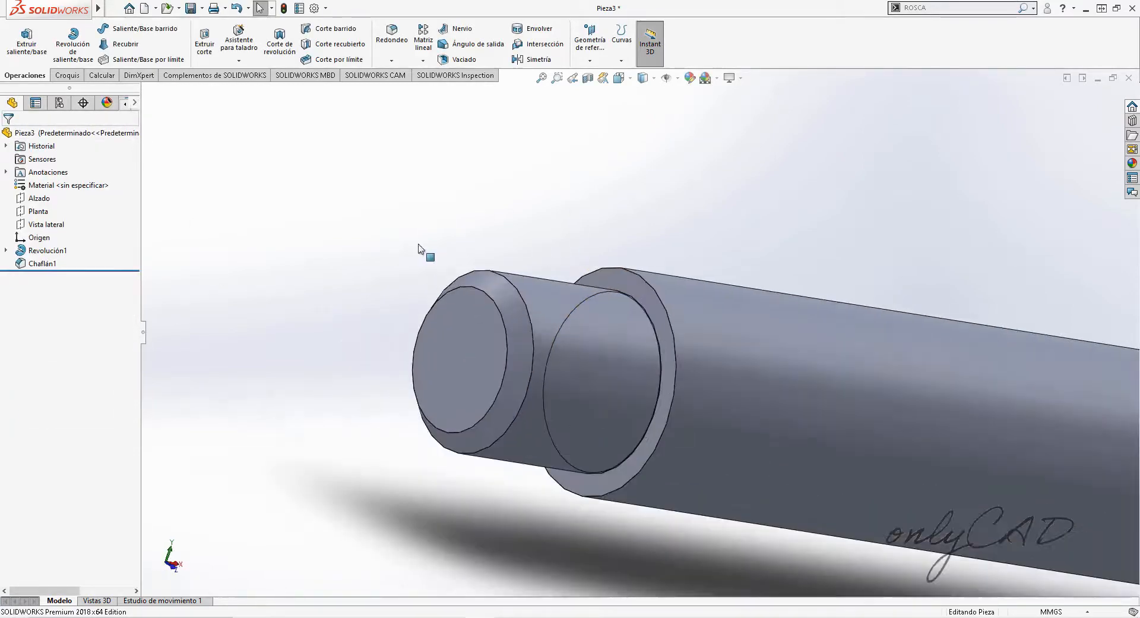
{"action": "middle_click_drag", "start_coordinate": [418, 248], "coordinate": [559, 243]}
{"action": "scroll", "coordinate": [630, 334], "scroll_direction": "up", "scroll_amount": 3}
{"action": "scroll", "coordinate": [640, 369], "scroll_direction": "up", "scroll_amount": 6}
{"action": "scroll", "coordinate": [639, 371], "scroll_direction": "down", "scroll_amount": 6}
{"action": "left_click", "coordinate": [239, 61]}
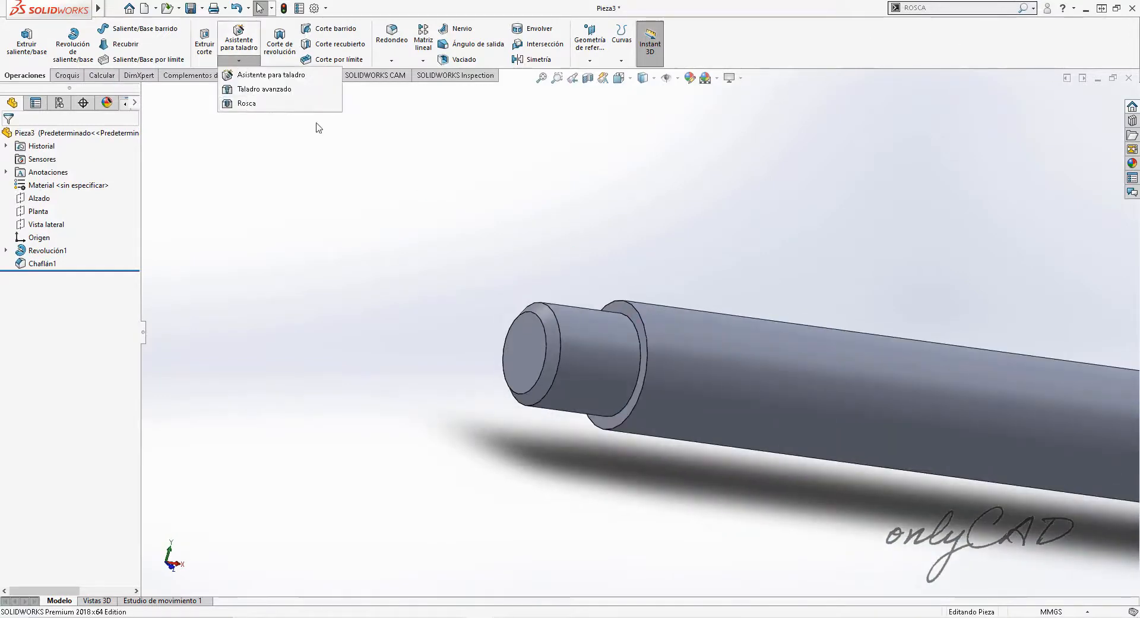
{"action": "left_click", "coordinate": [247, 104]}
{"action": "key", "text": "Return"}
{"action": "left_click", "coordinate": [676, 349]}
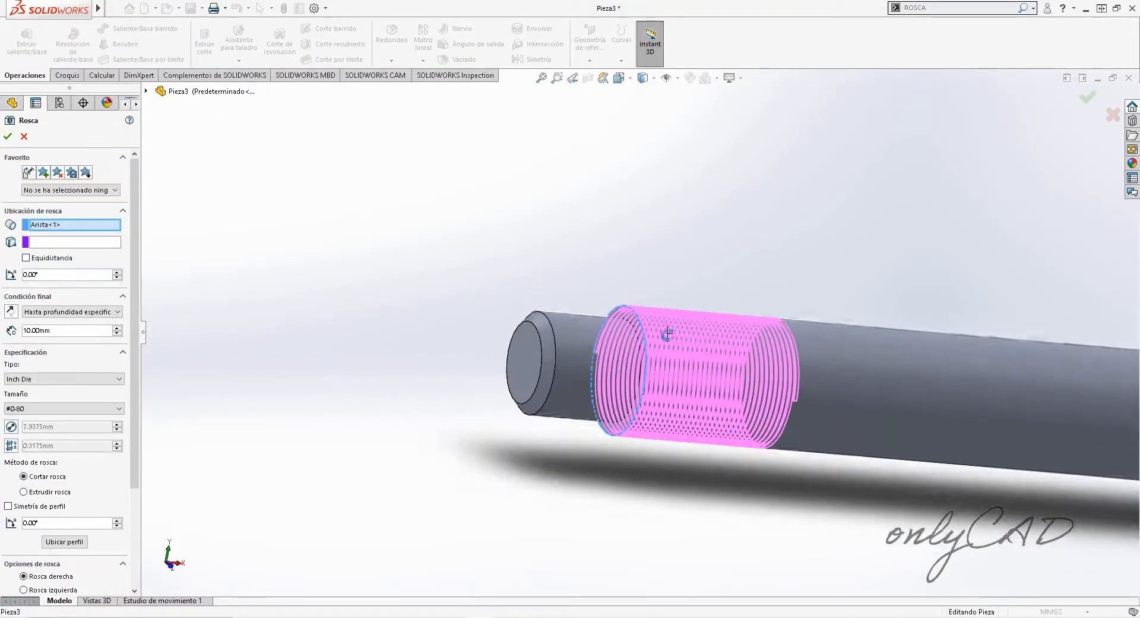
{"action": "left_click", "coordinate": [72, 409]}
{"action": "left_click", "coordinate": [261, 402]}
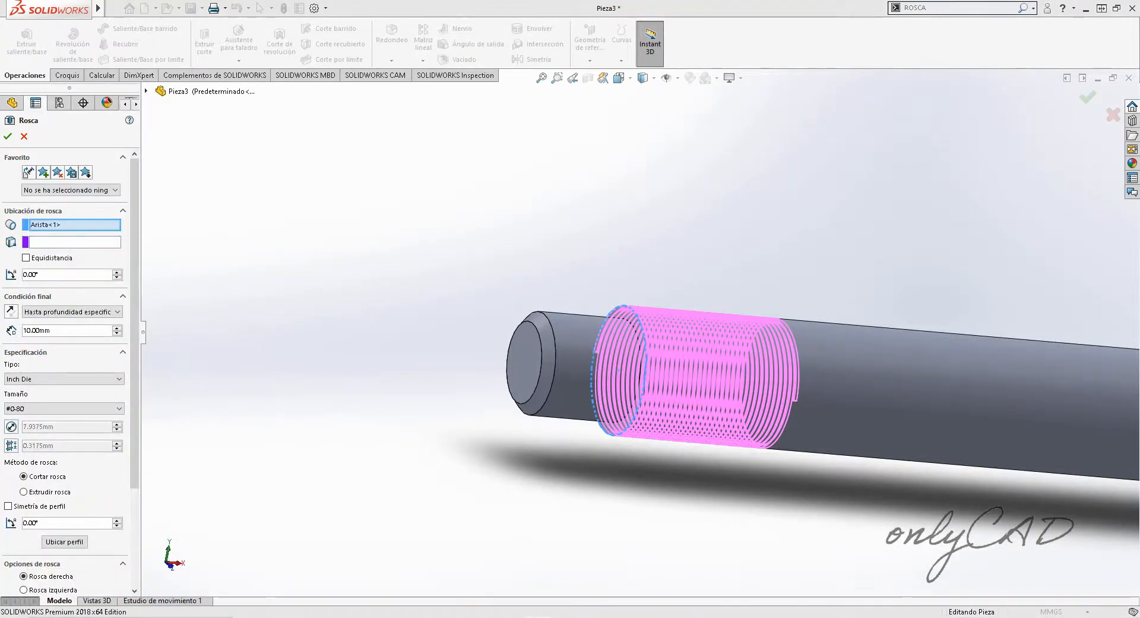
{"action": "left_click", "coordinate": [60, 408]}
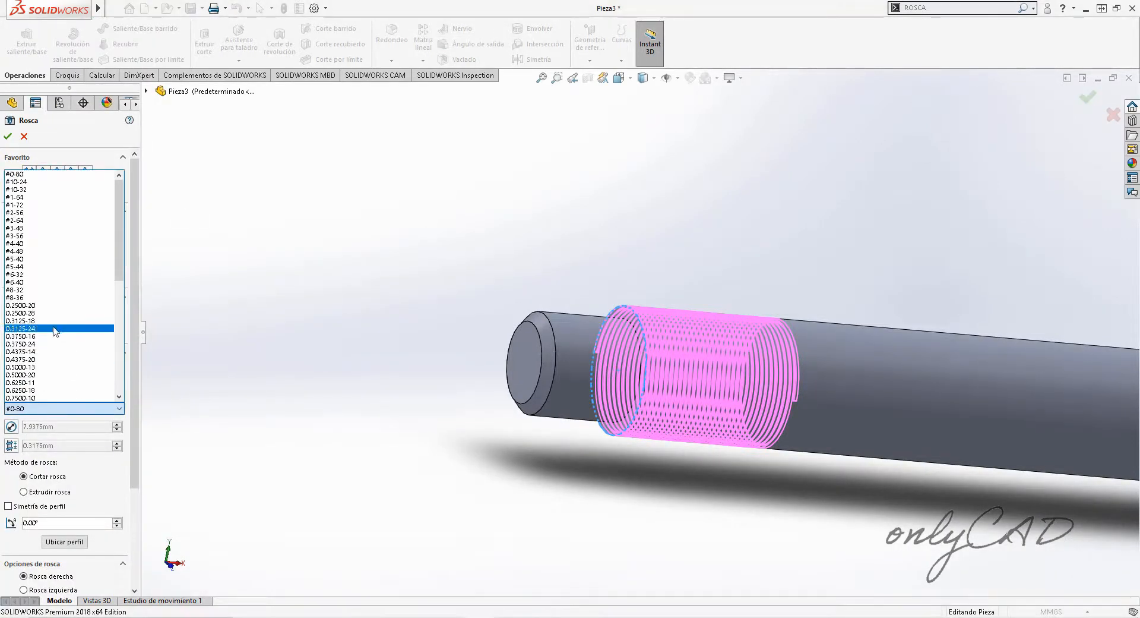
{"action": "left_click", "coordinate": [37, 322]}
{"action": "scroll", "coordinate": [650, 274], "scroll_direction": "down", "scroll_amount": 2}
{"action": "scroll", "coordinate": [623, 266], "scroll_direction": "up", "scroll_amount": 4}
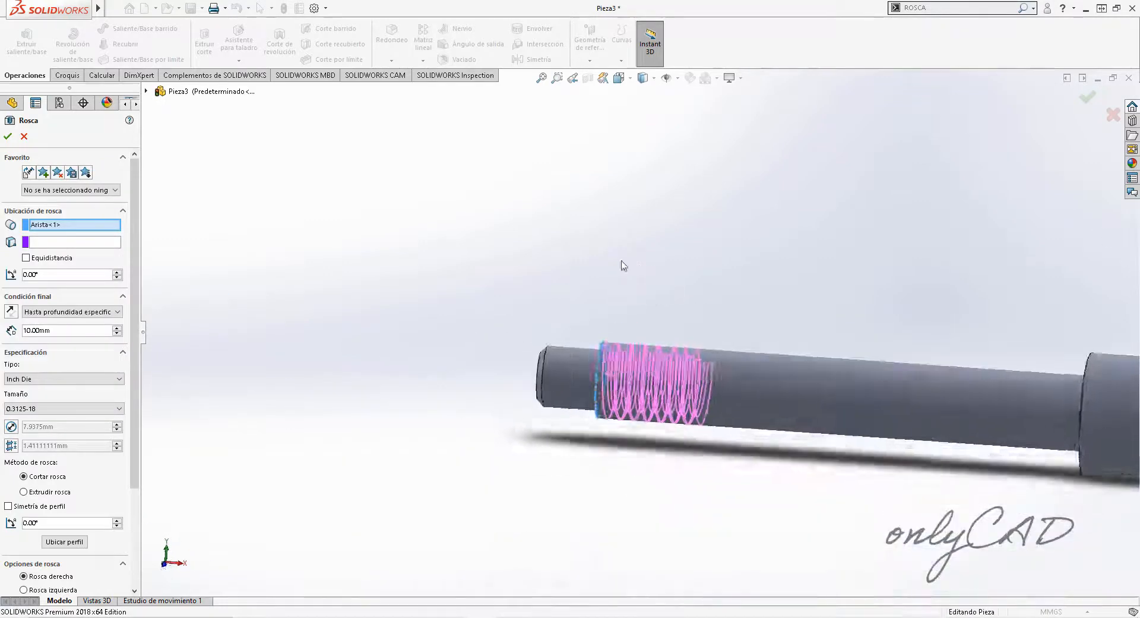
- Set the cut thread's depth to 50.8 mm and check its extent along the shank
{"action": "middle_click_drag", "start_coordinate": [622, 265], "coordinate": [594, 268]}
{"action": "scroll", "coordinate": [425, 312], "scroll_direction": "down", "scroll_amount": 2}
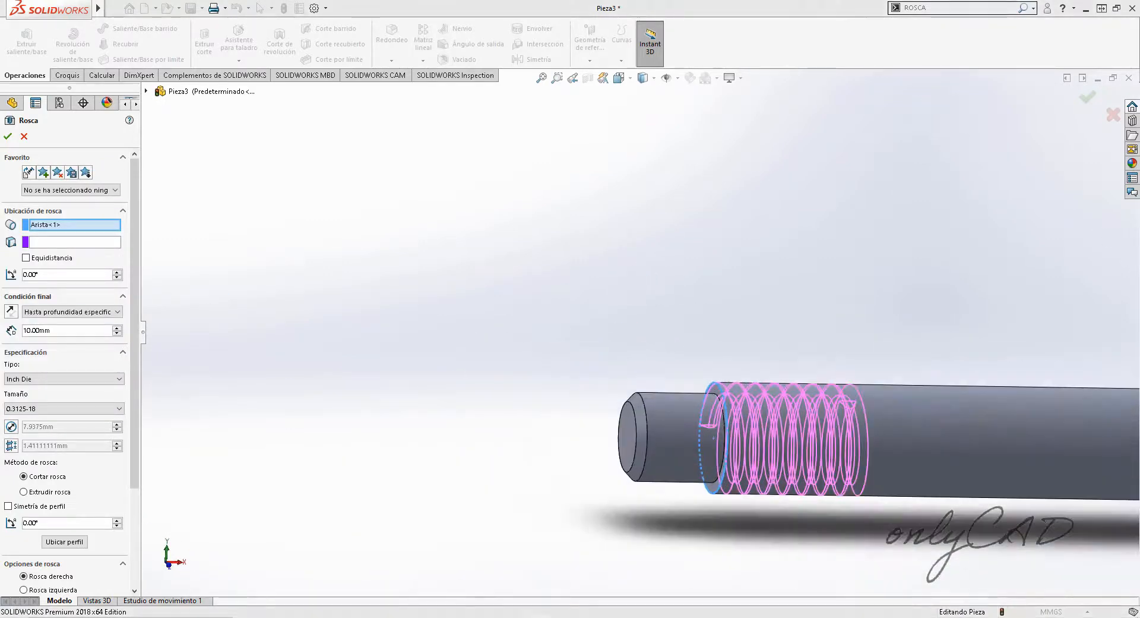
{"action": "type", "text": "50.8"}
{"action": "key", "text": "Return"}
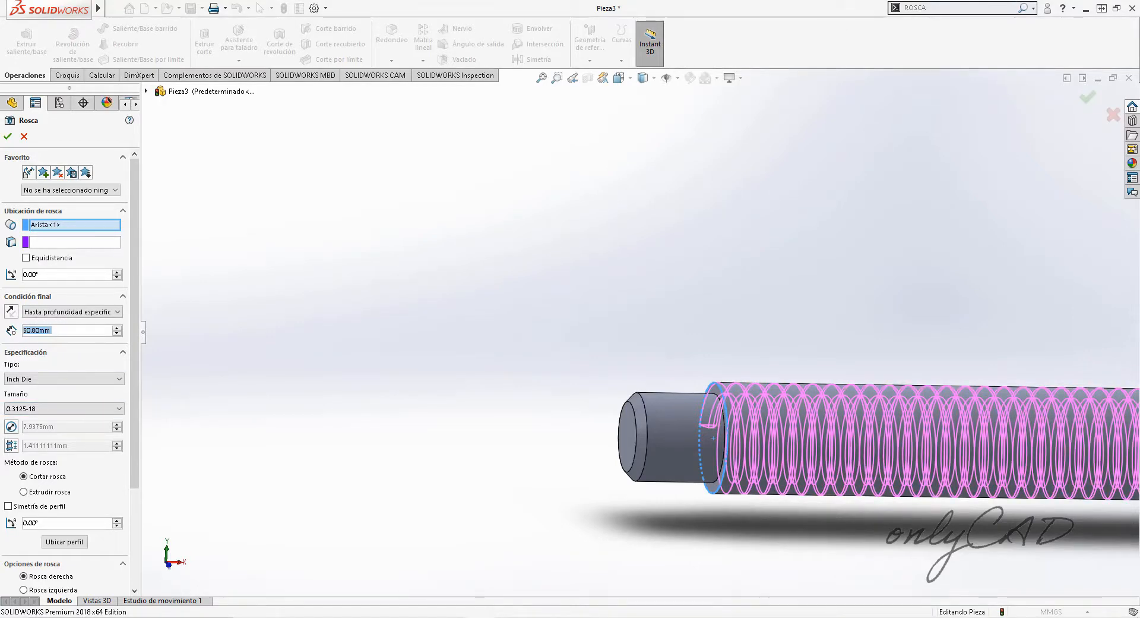
{"action": "scroll", "coordinate": [476, 322], "scroll_direction": "down", "scroll_amount": 2}
{"action": "scroll", "coordinate": [477, 323], "scroll_direction": "up", "scroll_amount": 5}
{"action": "scroll", "coordinate": [931, 383], "scroll_direction": "down", "scroll_amount": 3}
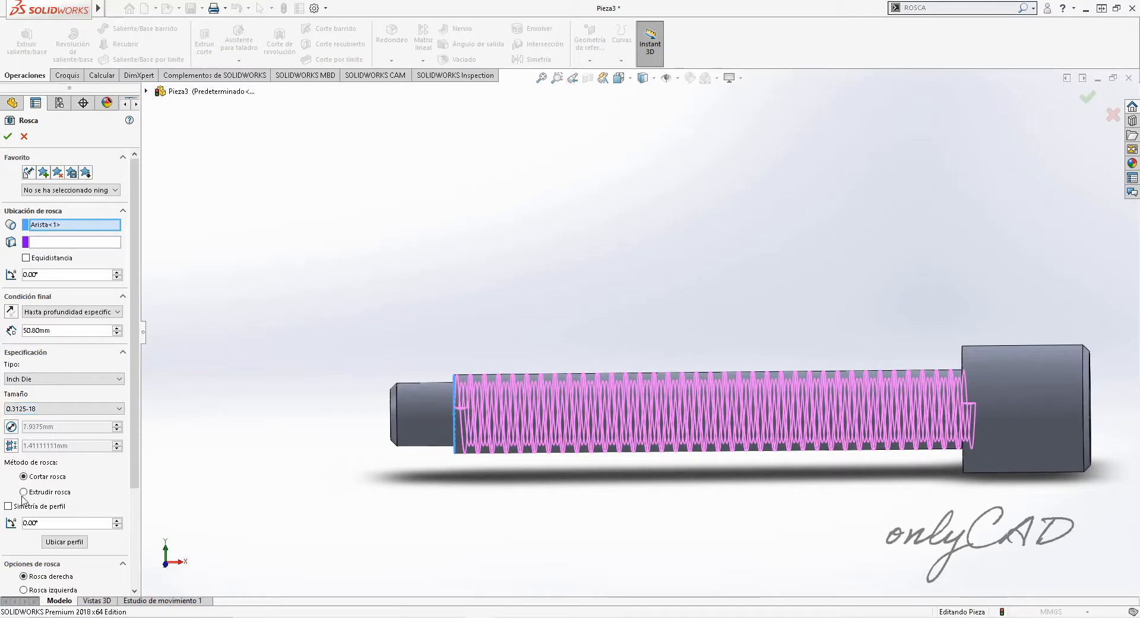
- Assign the annular shoulder face at the shank's tip end as the thread's start location, without an offset
{"action": "left_click", "coordinate": [47, 243]}
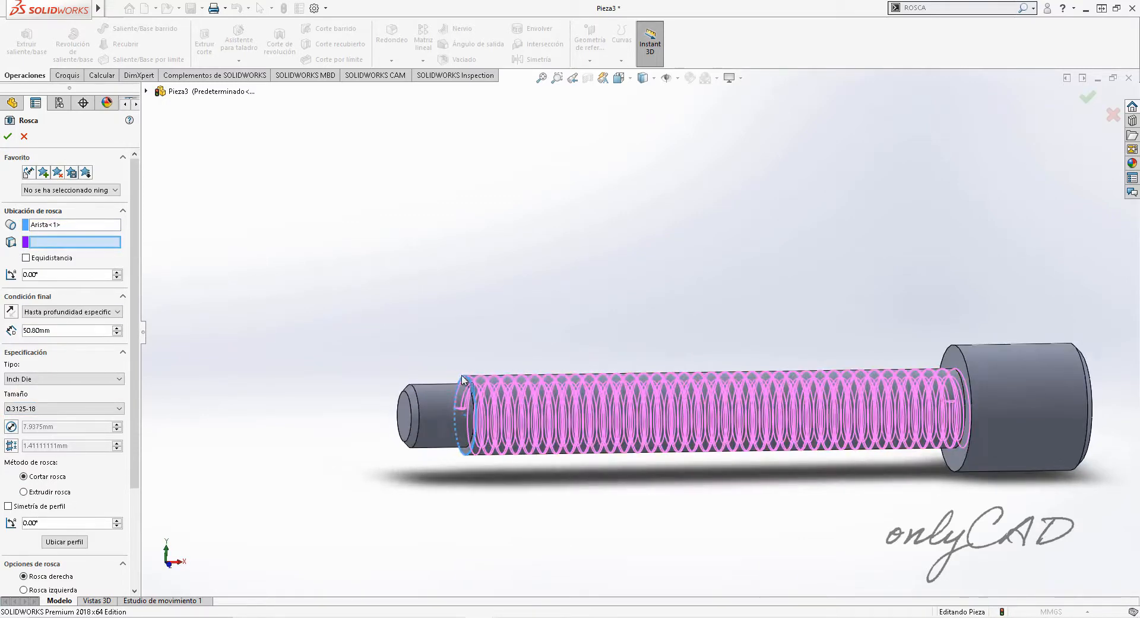
{"action": "scroll", "coordinate": [410, 386], "scroll_direction": "down", "scroll_amount": 3}
{"action": "left_click", "coordinate": [541, 407]}
{"action": "scroll", "coordinate": [435, 348], "scroll_direction": "up", "scroll_amount": 3}
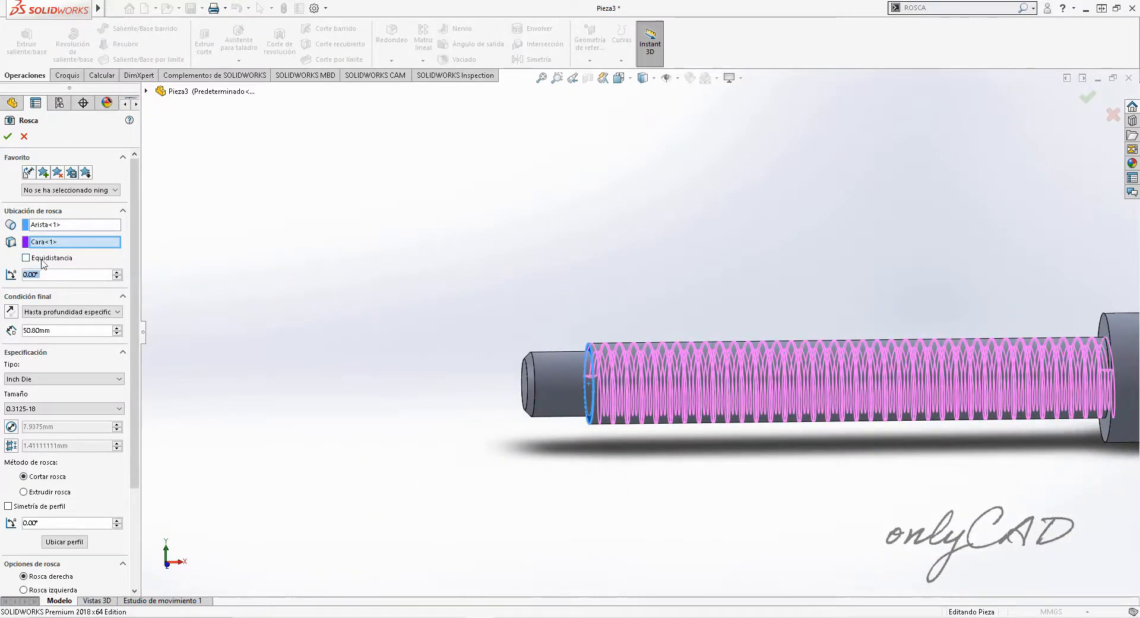
{"action": "left_click", "coordinate": [42, 259]}
{"action": "left_click", "coordinate": [43, 260]}
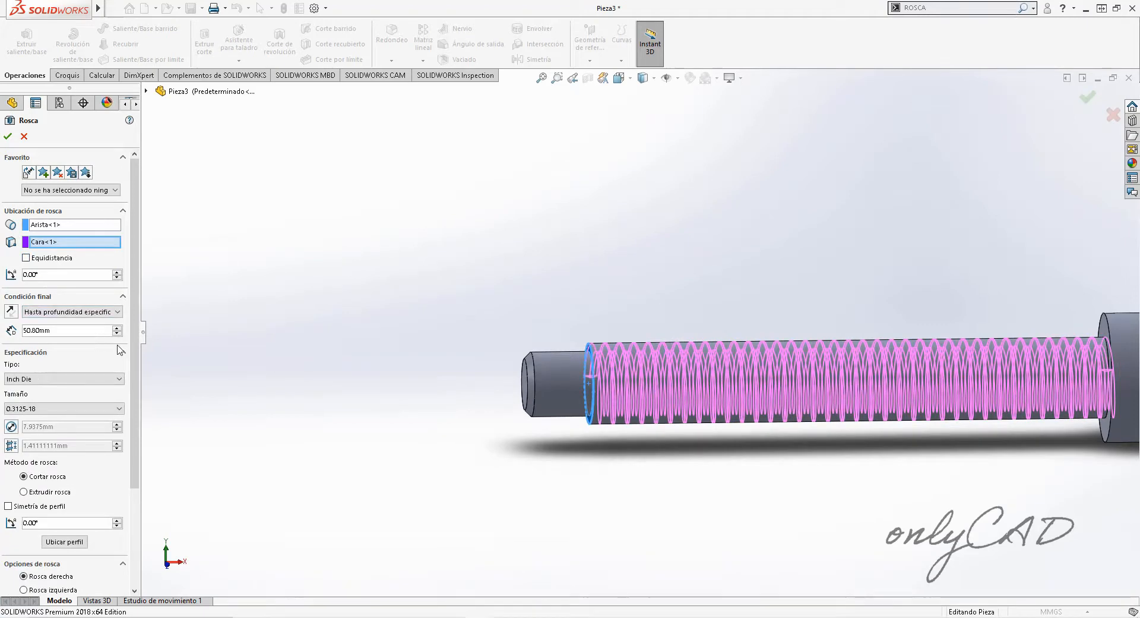
- Change the thread's end condition to up to selection, ending at the head's underside face
{"action": "left_click", "coordinate": [102, 312]}
{"action": "left_click", "coordinate": [102, 312]}
{"action": "left_click", "coordinate": [101, 312]}
{"action": "left_click", "coordinate": [60, 339]}
{"action": "scroll", "coordinate": [445, 372], "scroll_direction": "up", "scroll_amount": 3}
{"action": "scroll", "coordinate": [843, 336], "scroll_direction": "down", "scroll_amount": 6}
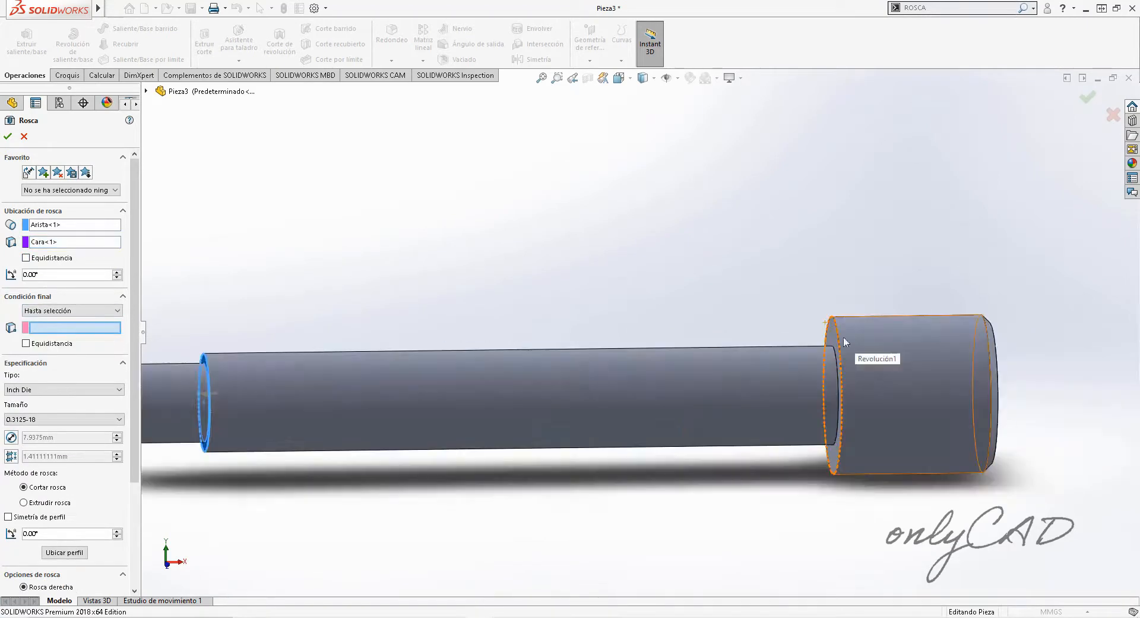
{"action": "left_click", "coordinate": [806, 337]}
{"action": "scroll", "coordinate": [806, 337], "scroll_direction": "up", "scroll_amount": 5}
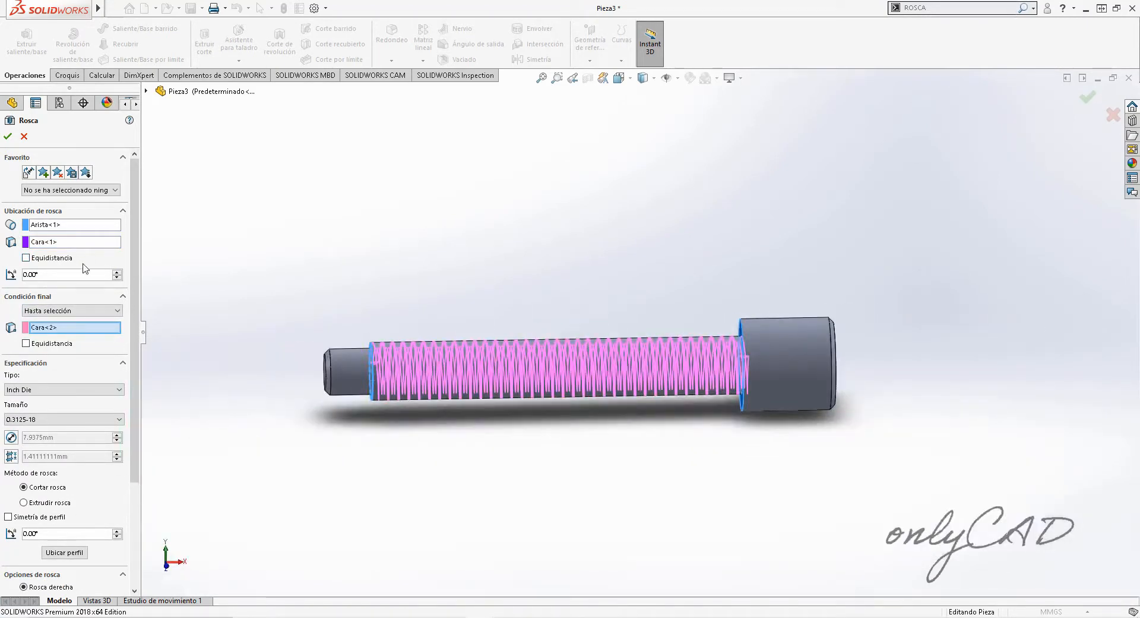
- Try to offset the thread's start by -5 mm from the shoulder face
{"action": "left_click", "coordinate": [30, 258]}
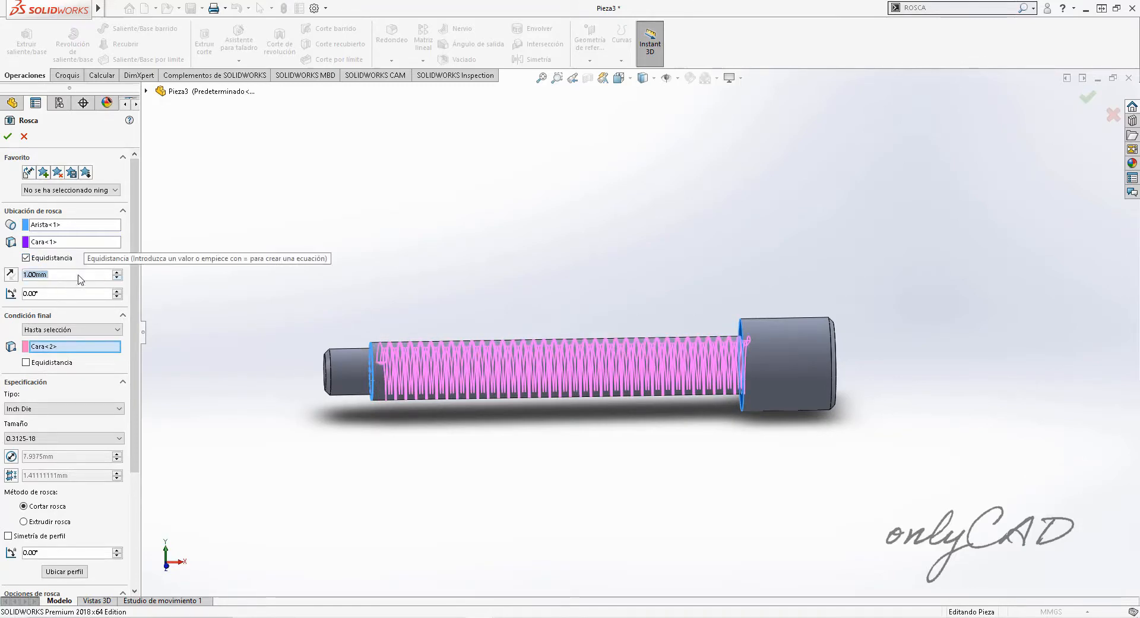
{"action": "type", "text": "="}
{"action": "key", "text": "Return"}
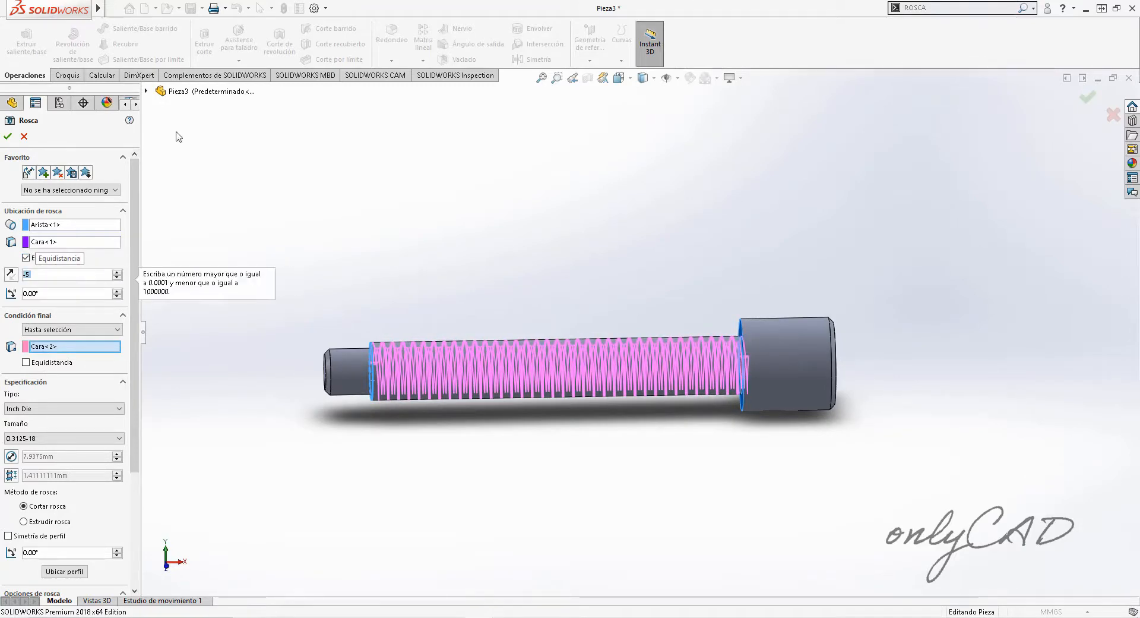
{"action": "scroll", "coordinate": [395, 272], "scroll_direction": "down", "scroll_amount": 3}
{"action": "middle_click_drag", "start_coordinate": [395, 272], "coordinate": [611, 545]}
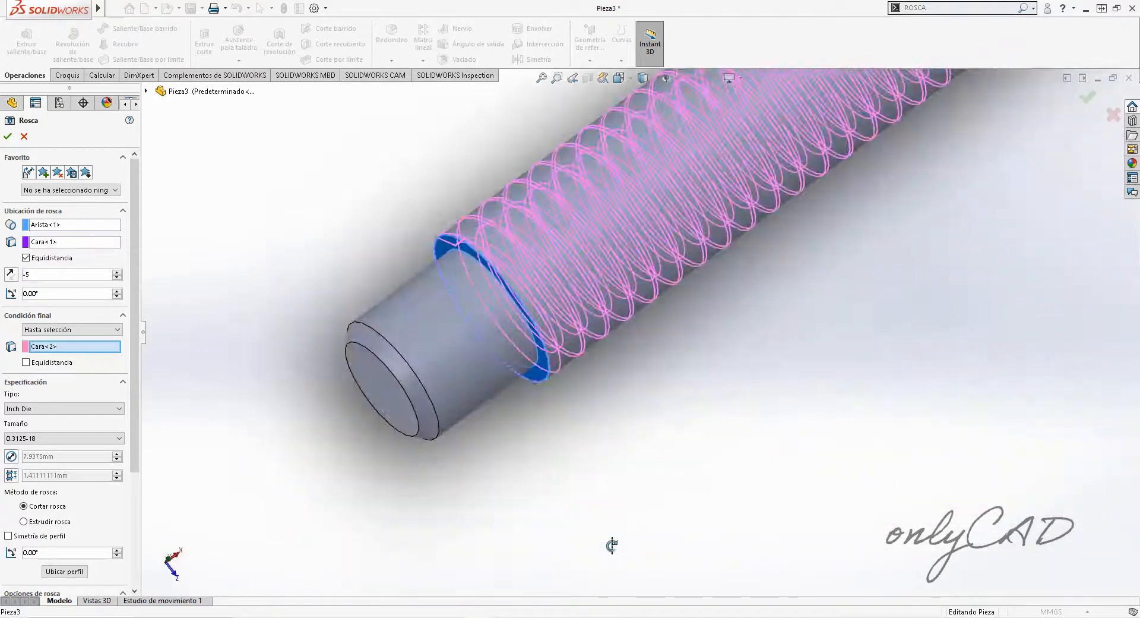
{"action": "scroll", "coordinate": [438, 255], "scroll_direction": "up", "scroll_amount": 5}
{"action": "left_click", "coordinate": [26, 258]}
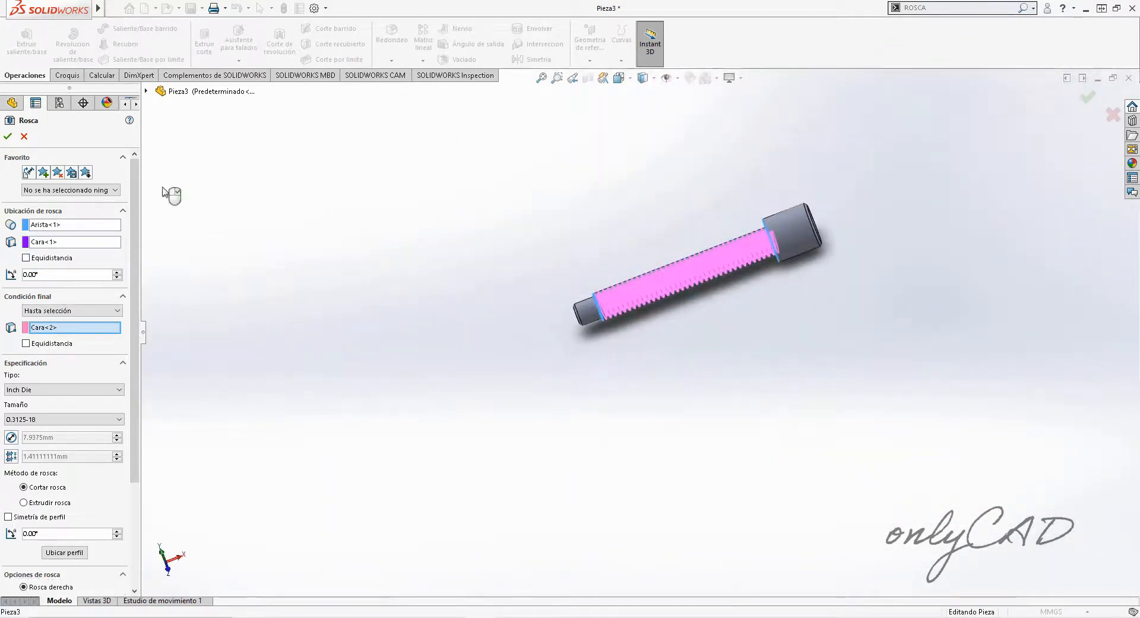
- Accept the cut thread running from the shoulder to the head
{"action": "key", "text": "Return"}
{"action": "middle_click_drag", "start_coordinate": [666, 524], "coordinate": [553, 412]}
{"action": "scroll", "coordinate": [776, 348], "scroll_direction": "up", "scroll_amount": 7}
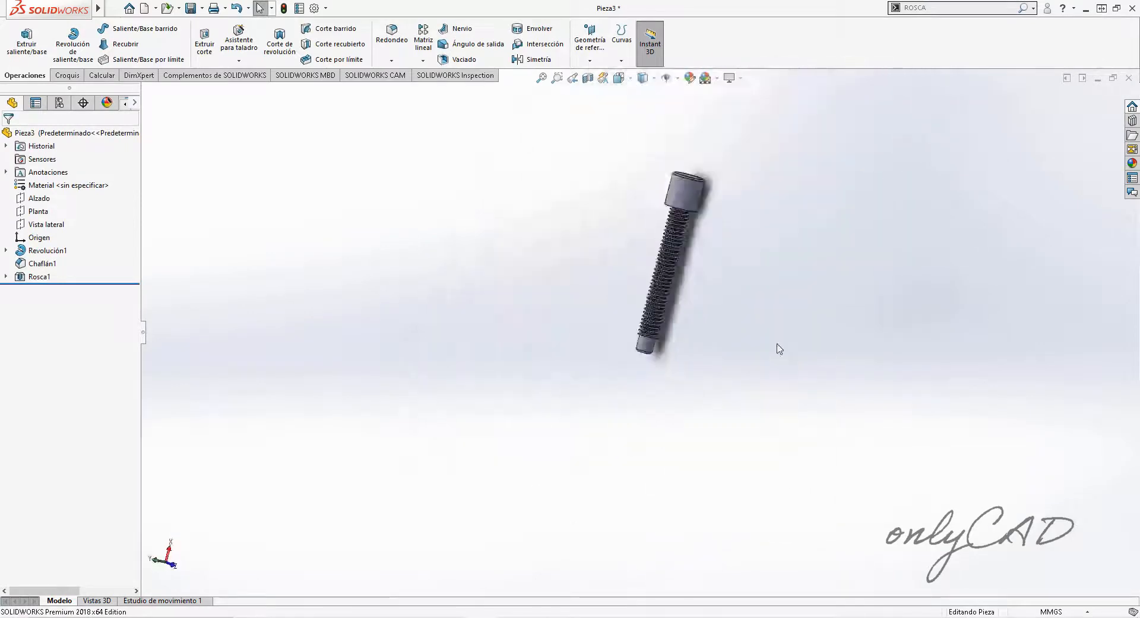
- Start a sketch on the Alzado plane and draw a circle about 5.14 mm in diameter on the screw head
{"action": "middle_click_drag", "start_coordinate": [776, 348], "coordinate": [773, 167]}
{"action": "left_click", "coordinate": [67, 75]}
{"action": "left_click", "coordinate": [18, 39]}
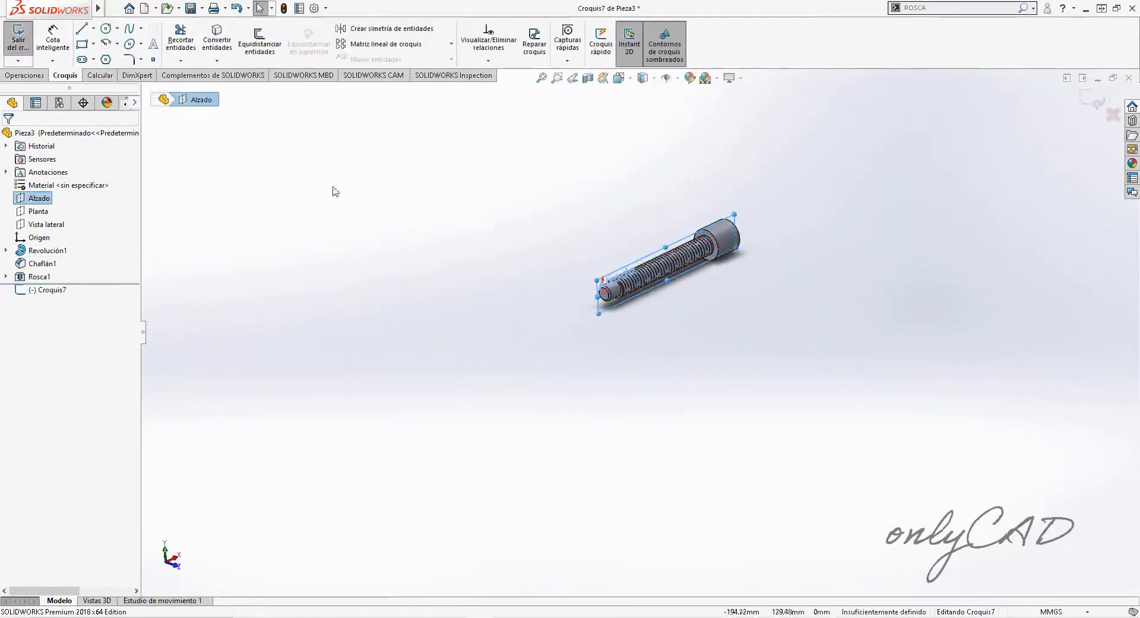
{"action": "key", "text": "ctrl+space"}
{"action": "left_click", "coordinate": [555, 456]}
{"action": "right_click_drag", "start_coordinate": [868, 341], "coordinate": [1022, 392]}
{"action": "left_click", "coordinate": [876, 341]}
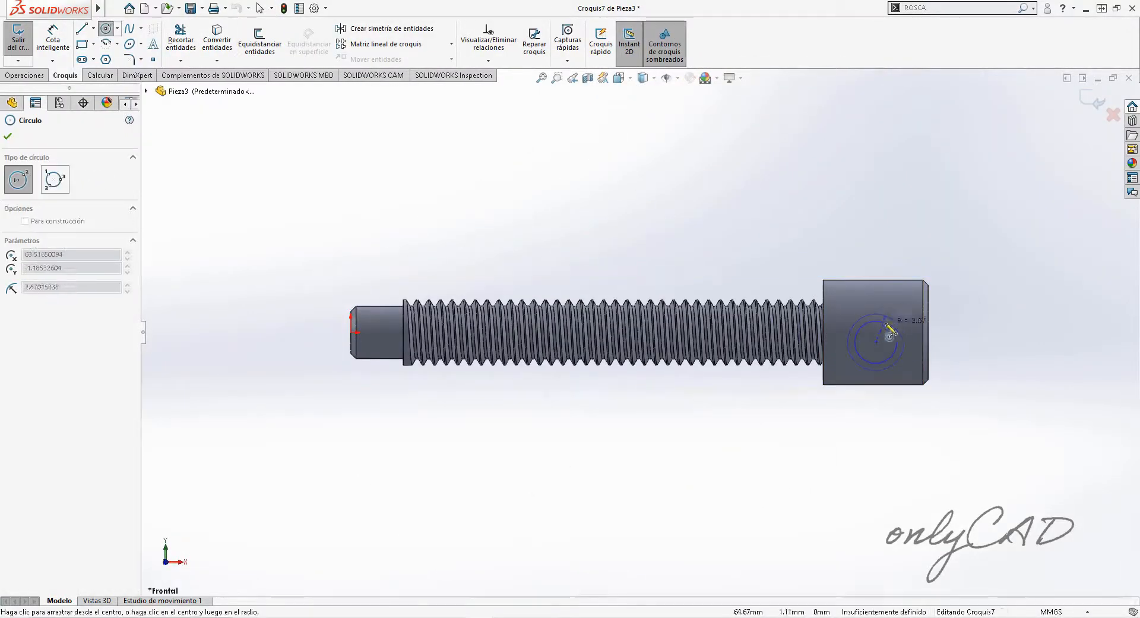
{"action": "left_click", "coordinate": [888, 326]}
{"action": "key", "text": "Escape"}
- Align the circle's centre horizontally with the midpoint of the head's end edge
{"action": "left_click", "coordinate": [922, 332]}
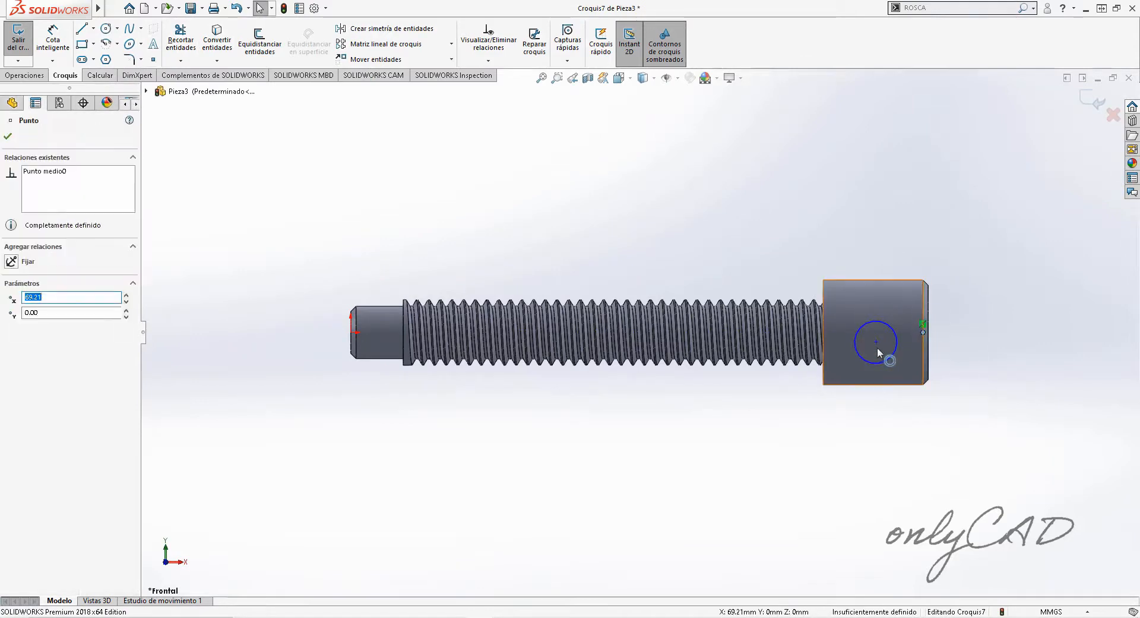
{"action": "left_click", "coordinate": [876, 342], "text": "ctrl"}
{"action": "left_click", "coordinate": [911, 292]}
- Dimension the circle's centre 6.35 mm from the head's outer end and set its diameter to 3.3 mm
{"action": "right_click_drag", "start_coordinate": [698, 236], "coordinate": [700, 190]}
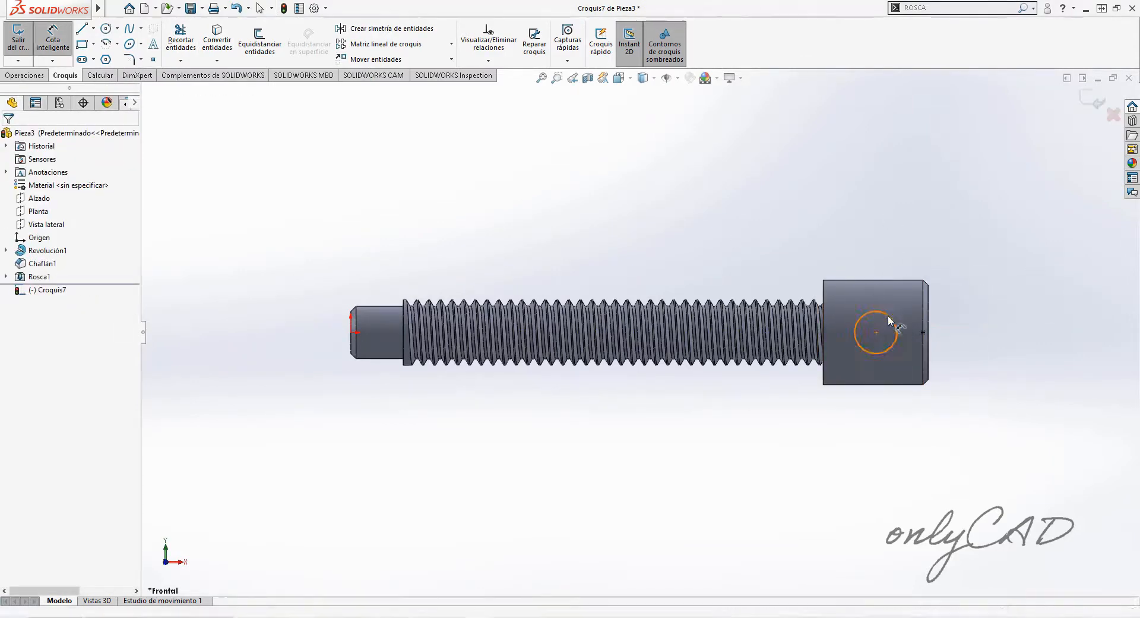
{"action": "left_click", "coordinate": [889, 316]}
{"action": "left_click", "coordinate": [929, 303]}
{"action": "left_click", "coordinate": [894, 234]}
{"action": "type", "text": "6.35"}
{"action": "key", "text": "Return"}
{"action": "left_click", "coordinate": [895, 325]}
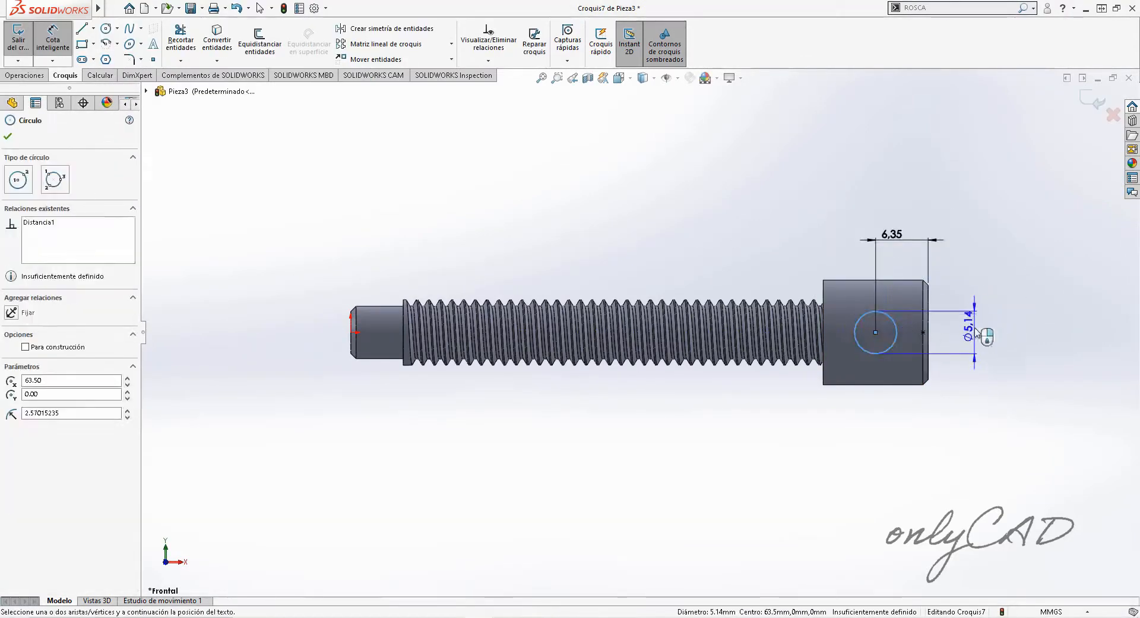
{"action": "left_click", "coordinate": [975, 330]}
{"action": "type", "text": "3.3"}
{"action": "key", "text": "Return"}
{"action": "key", "text": "Escape"}
- Cut the circle through the screw head with a mid-plane extruded cut
{"action": "left_click", "coordinate": [27, 75]}
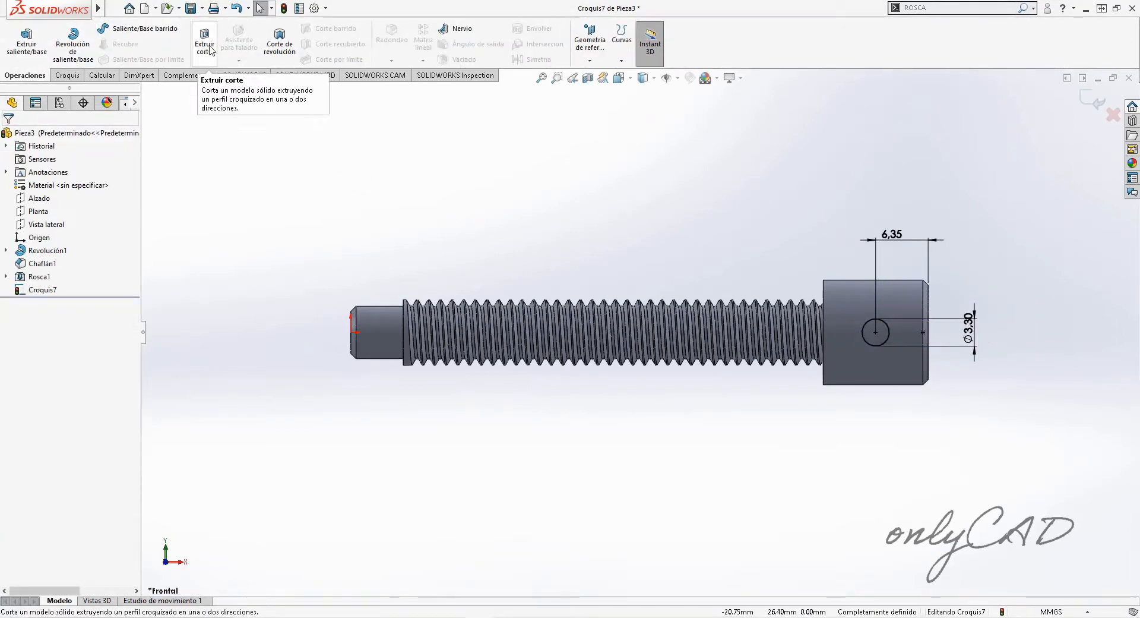
{"action": "left_click", "coordinate": [209, 50]}
{"action": "left_click", "coordinate": [56, 281]}
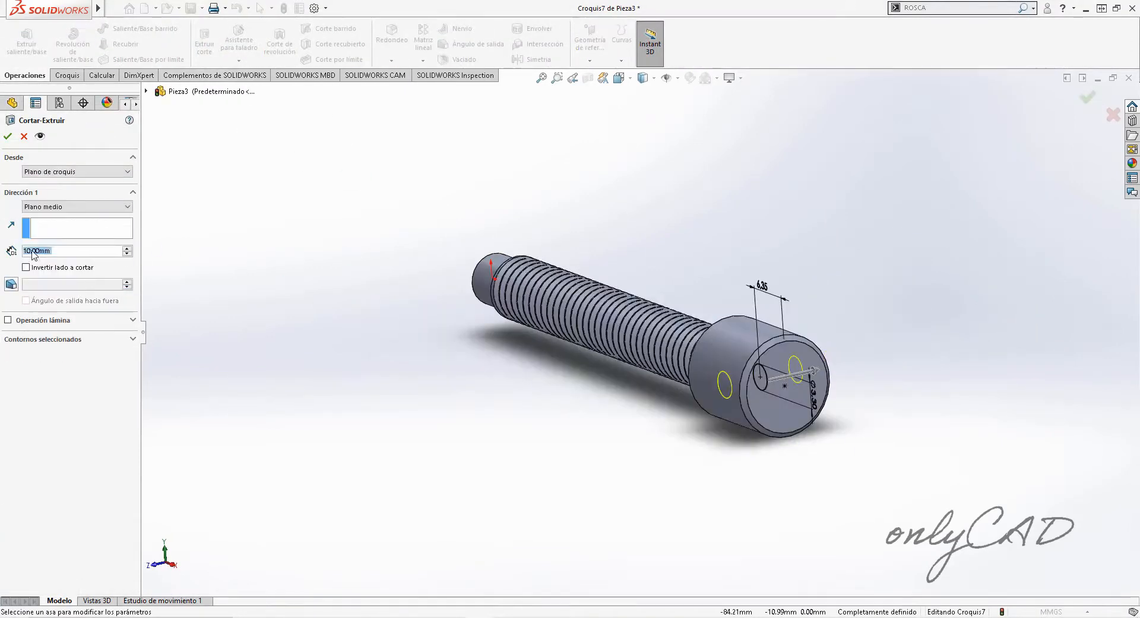
{"action": "key", "text": "Return"}
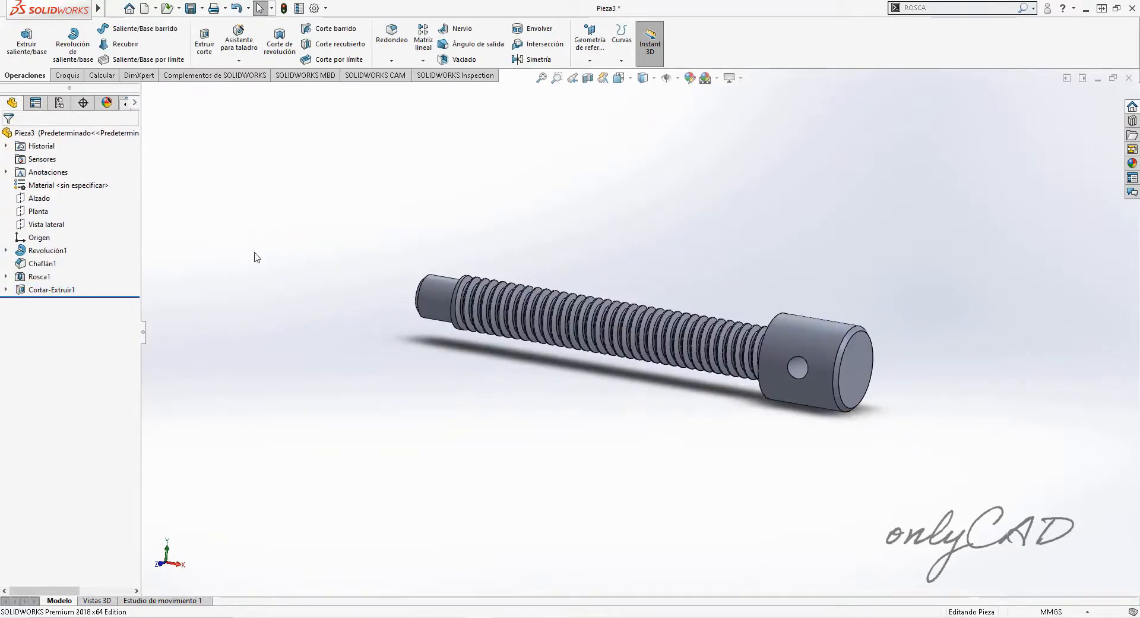
- Start saving the screw in the 1.partes folder and enter SUJETADOR as its file name
{"action": "key", "text": "ctrl+s"}
{"action": "type", "text": "sUJETADOR"}
{"action": "key", "text": "BackSpace"}
{"action": "key", "text": "BackSpace"}
{"action": "key", "text": "BackSpace"}
{"action": "key", "text": "BackSpace"}
{"action": "key", "text": "BackSpace"}
{"action": "key", "text": "BackSpace"}
{"action": "key", "text": "BackSpace"}
{"action": "key", "text": "BackSpace"}
{"action": "key", "text": "BackSpace"}
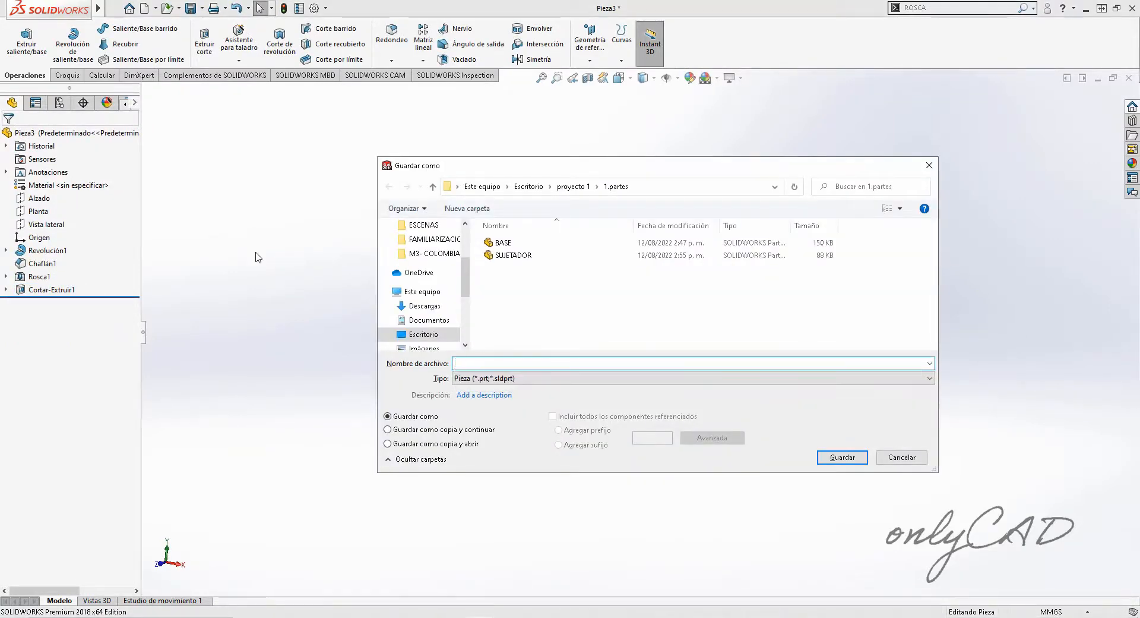
{"action": "type", "text": "SUETA"}
{"action": "key", "text": "BackSpace"}
{"action": "key", "text": "BackSpace"}
{"action": "key", "text": "BackSpace"}
{"action": "key", "text": "BackSpace"}
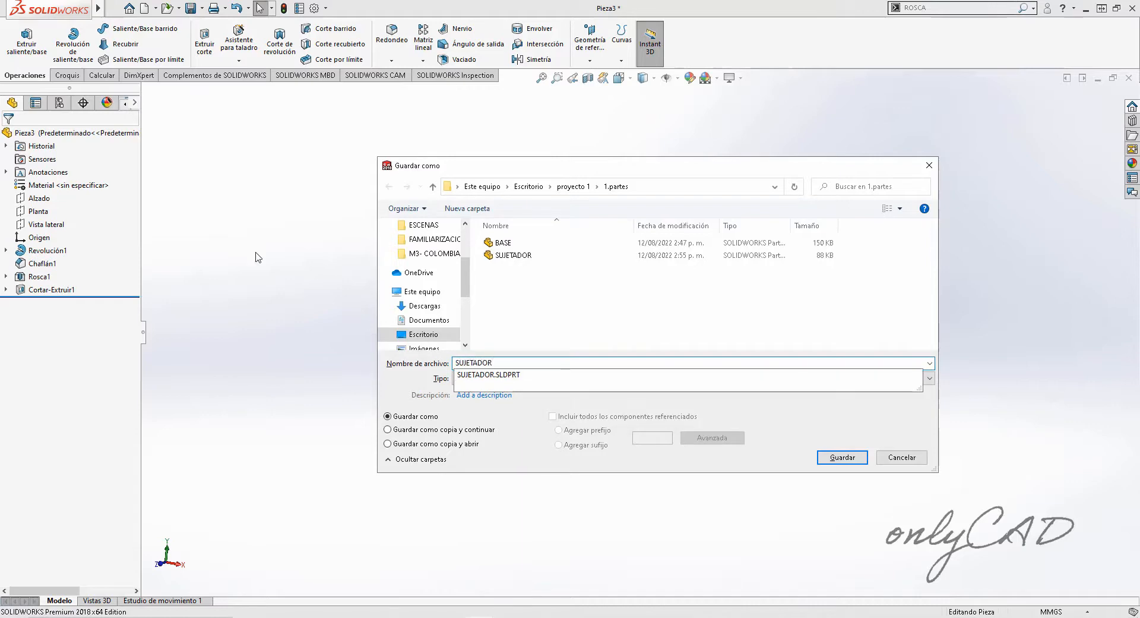
- Try to rename the existing SUJETADOR file to ABRAZADERA from the save dialog
{"action": "left_click", "coordinate": [512, 255]}
{"action": "type", "text": "ABR"}
{"action": "key", "text": "Return"}
{"action": "key", "text": "Return"}
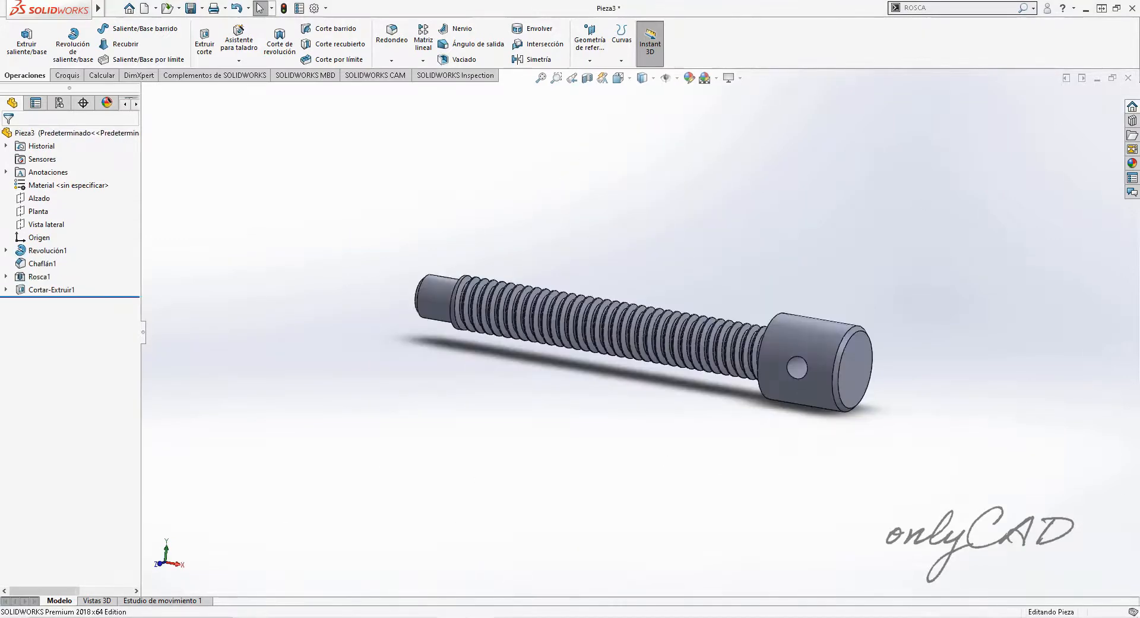
- Rename the existing clamp file to ABRAZADERA and save the screw part as SUJETADOR in the 1.partes folder
{"action": "key", "text": "ctrl+s"}
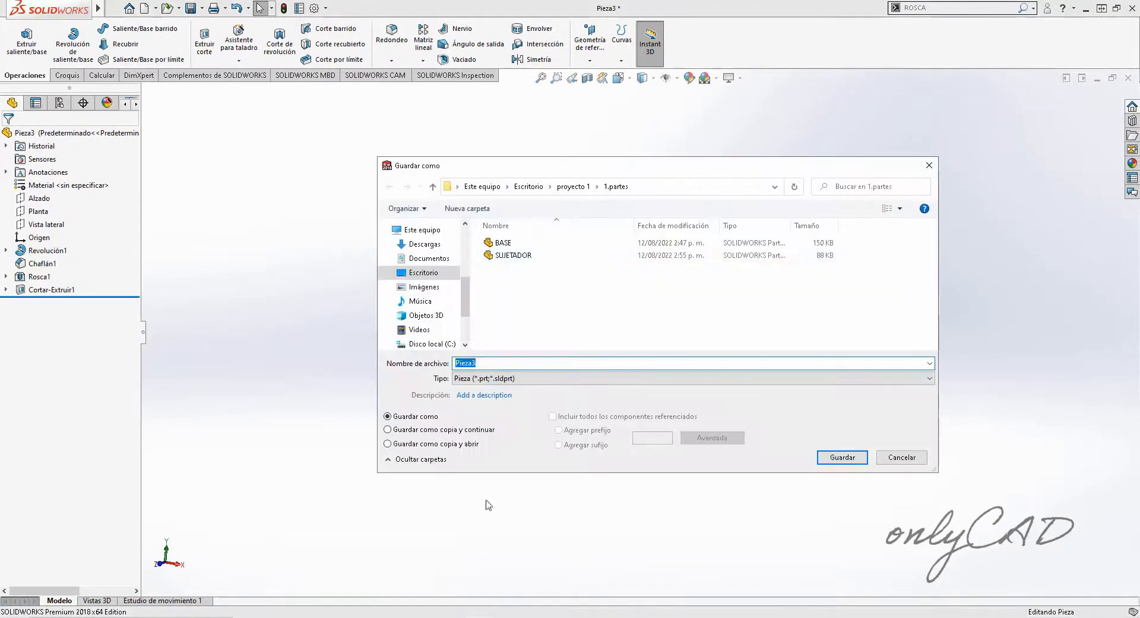
{"action": "key", "text": "F1"}
{"action": "left_click", "coordinate": [879, 55]}
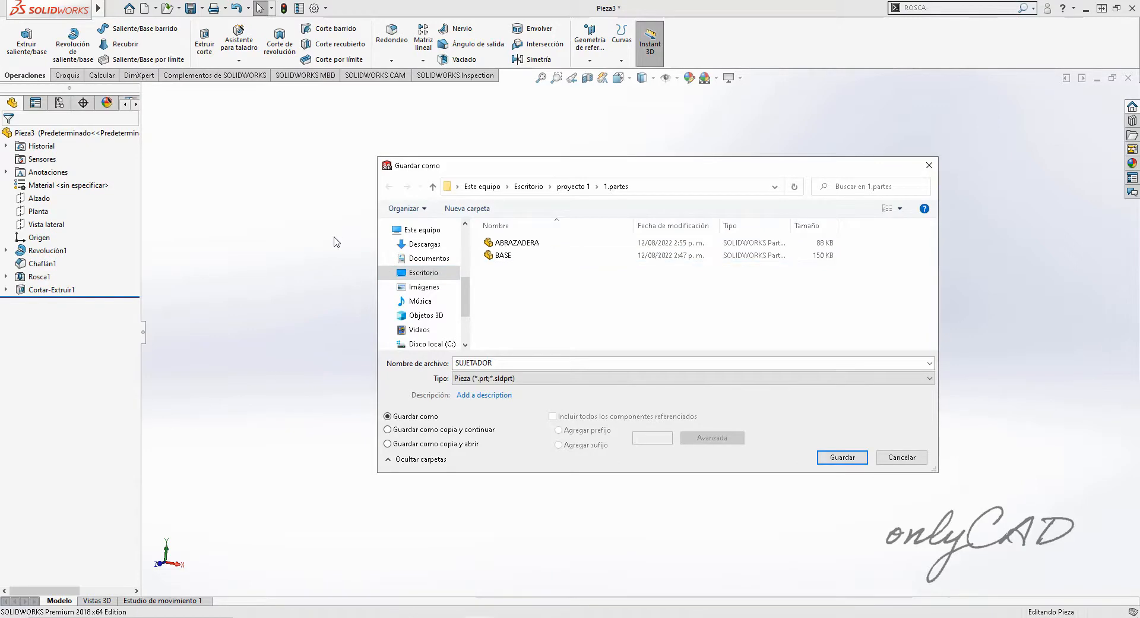
{"action": "left_click", "coordinate": [842, 457]}
{"action": "key", "text": "ctrl+n"}
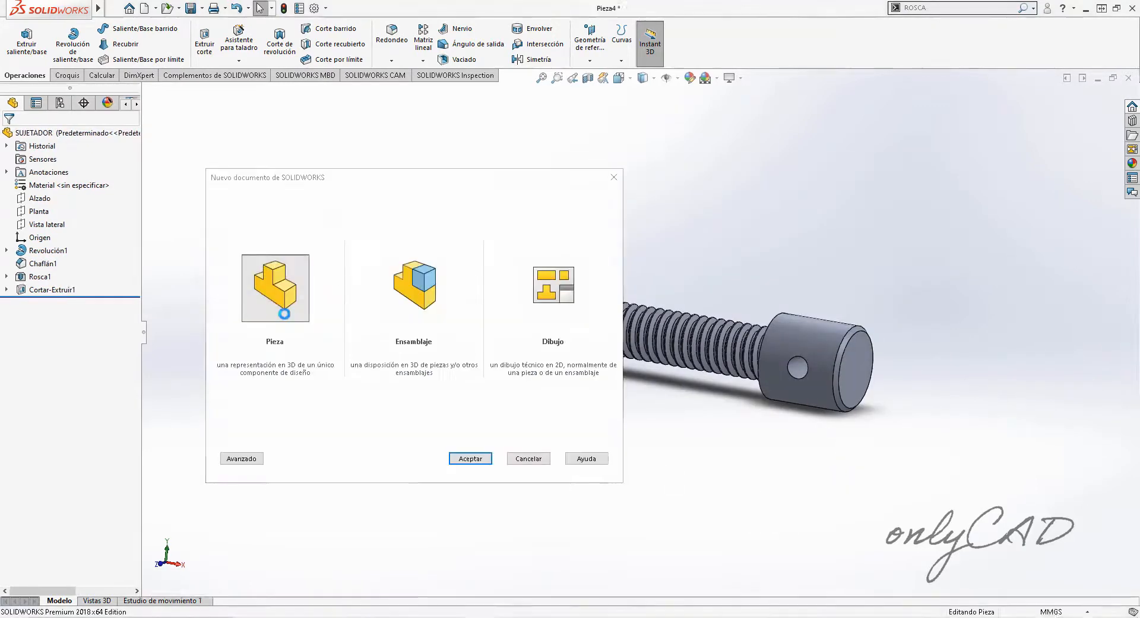
{"action": "key", "text": "Return"}
{"action": "left_click", "coordinate": [1129, 77]}
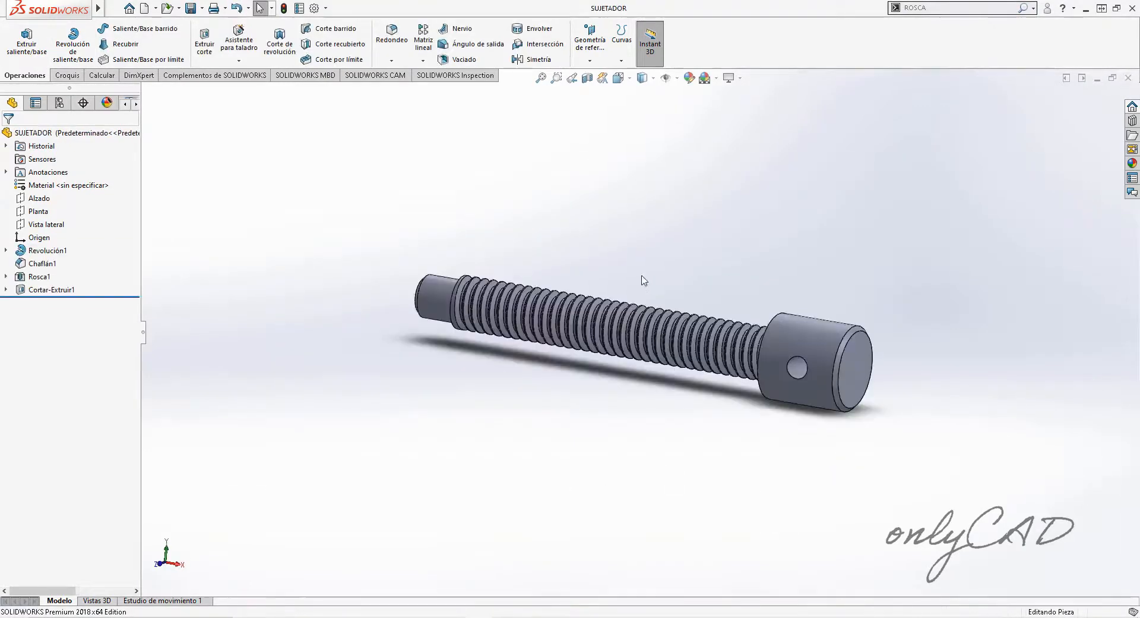
- Create a new assembly and place the ABRAZADERA, BASE and SUJETADOR parts from the 1.partes folder in it
{"action": "key", "text": "ctrl+n"}
{"action": "double_click", "coordinate": [415, 286]}
{"action": "left_click", "coordinate": [72, 366]}
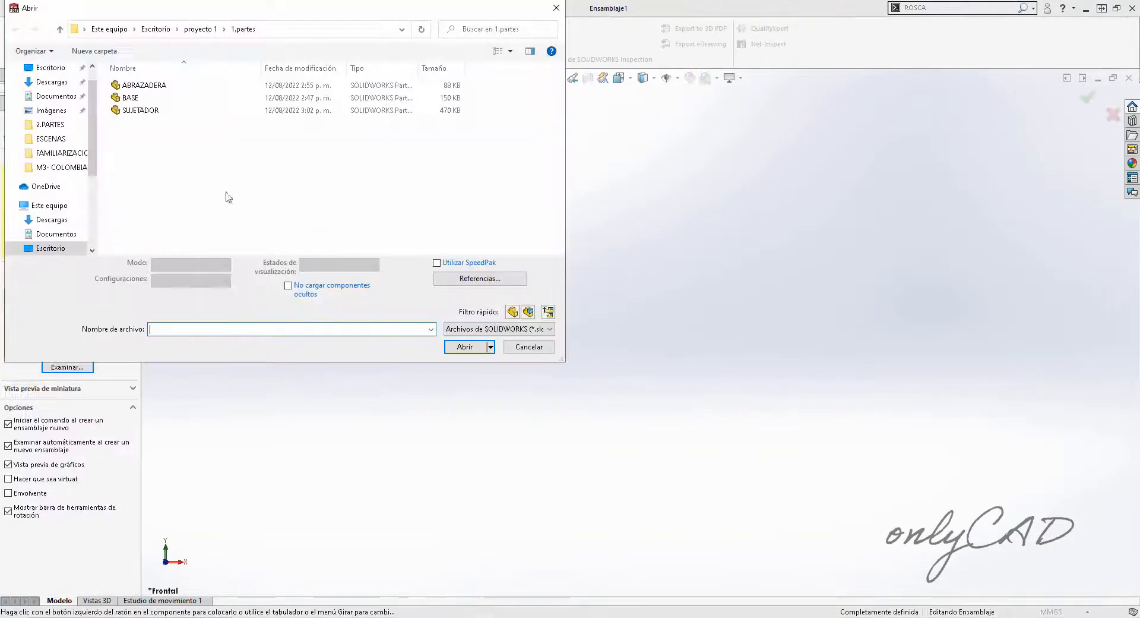
{"action": "key", "text": "ctrl+a"}
{"action": "left_click", "coordinate": [460, 347]}
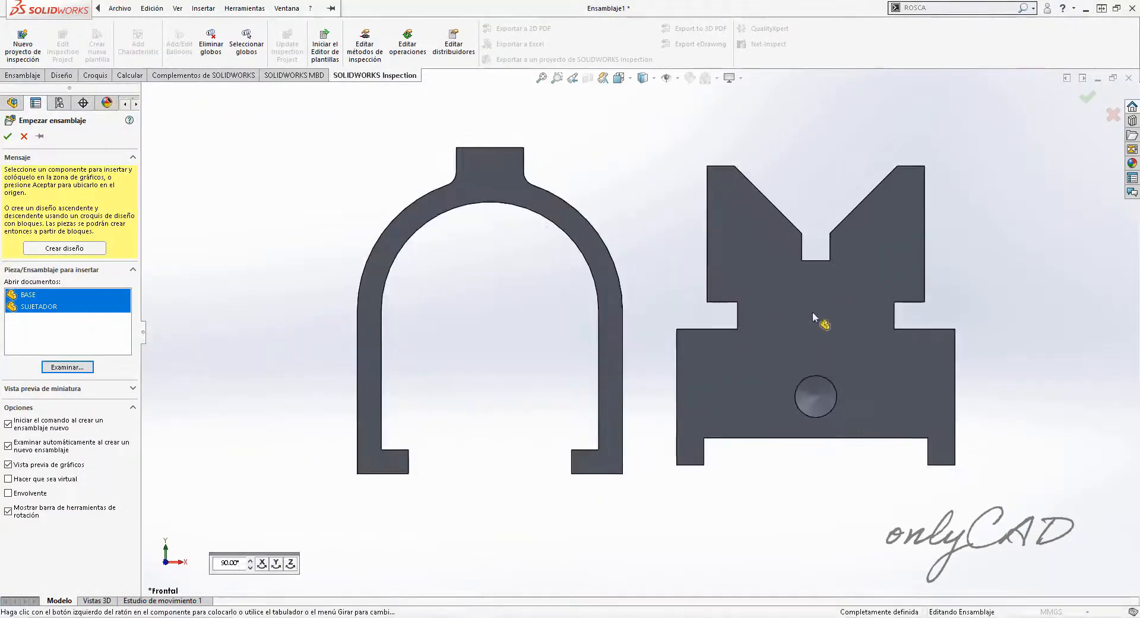
{"action": "left_click", "coordinate": [813, 315]}
{"action": "left_click", "coordinate": [323, 224]}
{"action": "middle_click_drag", "start_coordinate": [755, 365], "coordinate": [531, 266], "text": "ctrl"}
- Fix the BASE component in place and float the ABRAZADERA component
{"action": "right_click", "coordinate": [683, 321]}
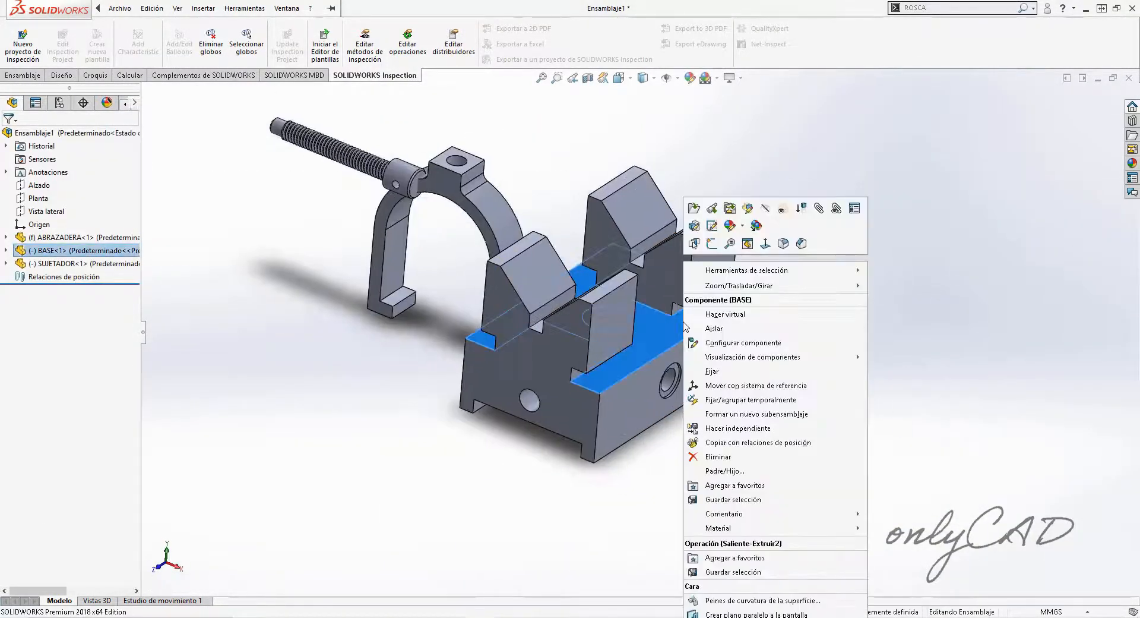
{"action": "left_click", "coordinate": [709, 368]}
{"action": "right_click", "coordinate": [488, 194]}
{"action": "left_click", "coordinate": [519, 321]}
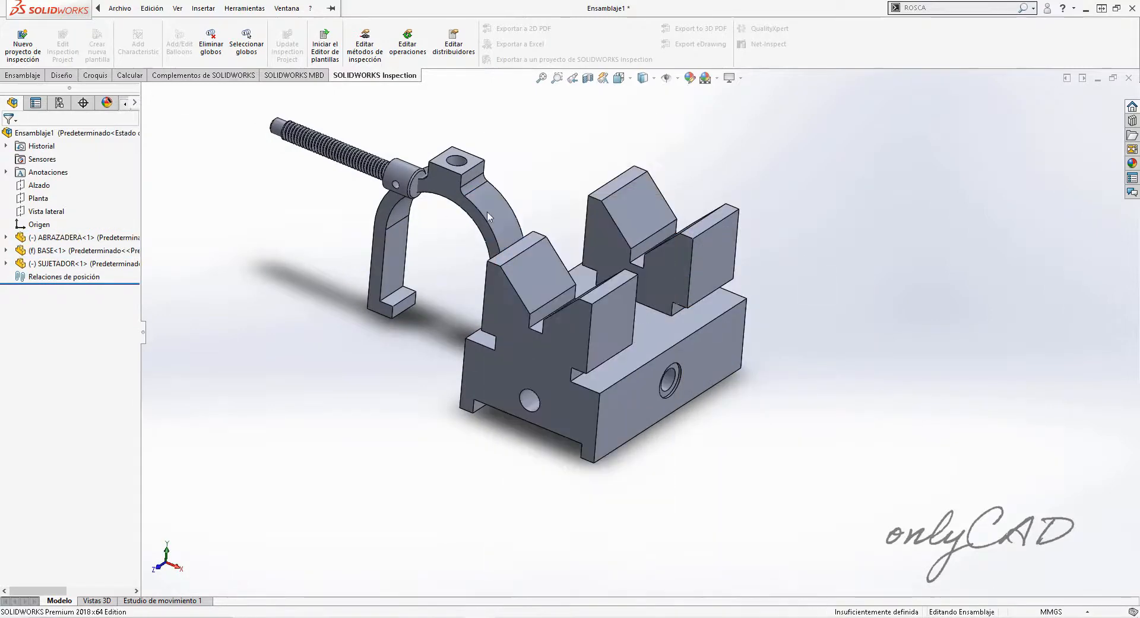
- Mate the Vista lateral plane of ABRAZADERA coincident with the Vista lateral plane of BASE
{"action": "left_click", "coordinate": [6, 250]}
{"action": "left_click_drag", "start_coordinate": [501, 199], "coordinate": [365, 258]}
{"action": "left_click", "coordinate": [6, 237]}
{"action": "left_click", "coordinate": [59, 328]}
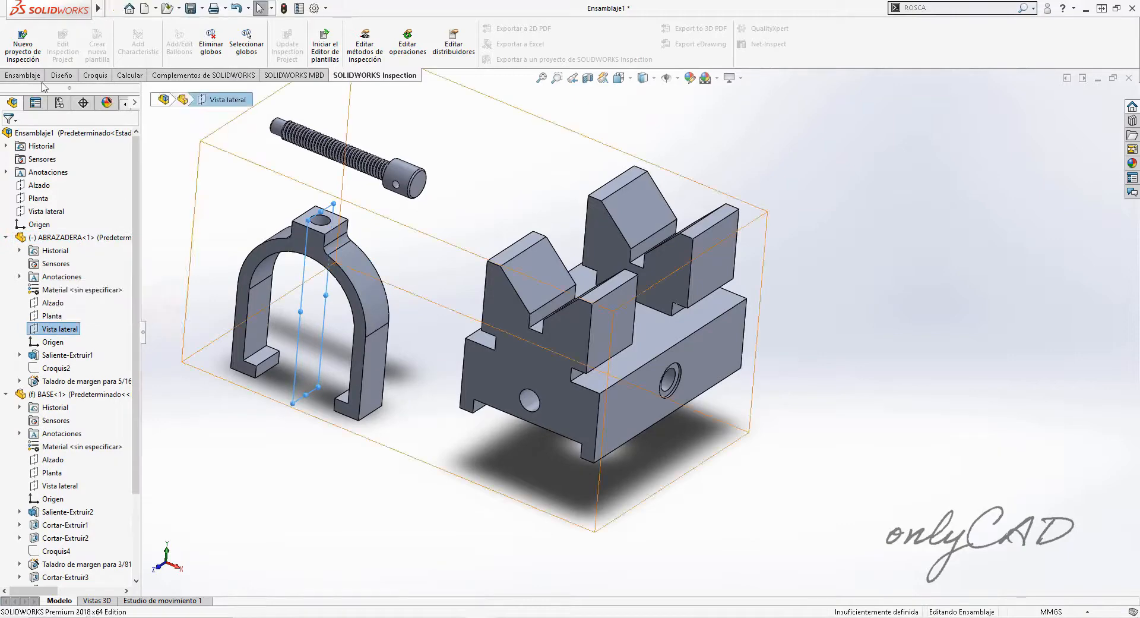
{"action": "left_click", "coordinate": [22, 75]}
{"action": "left_click", "coordinate": [110, 42]}
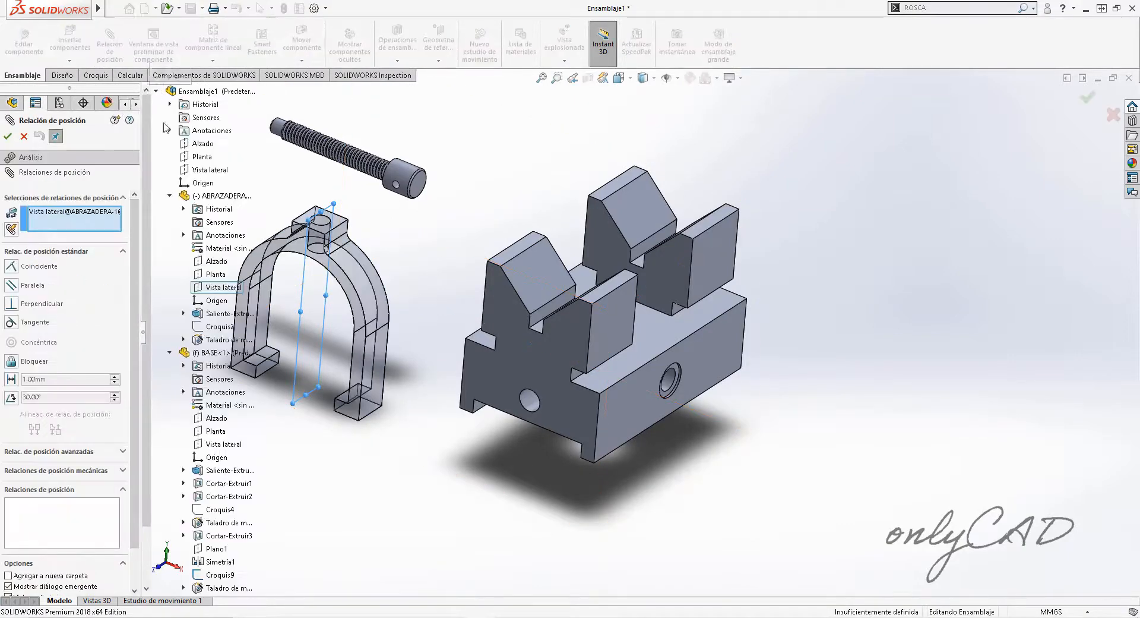
{"action": "left_click", "coordinate": [223, 444]}
{"action": "left_click", "coordinate": [8, 136]}
{"action": "left_click", "coordinate": [8, 136]}
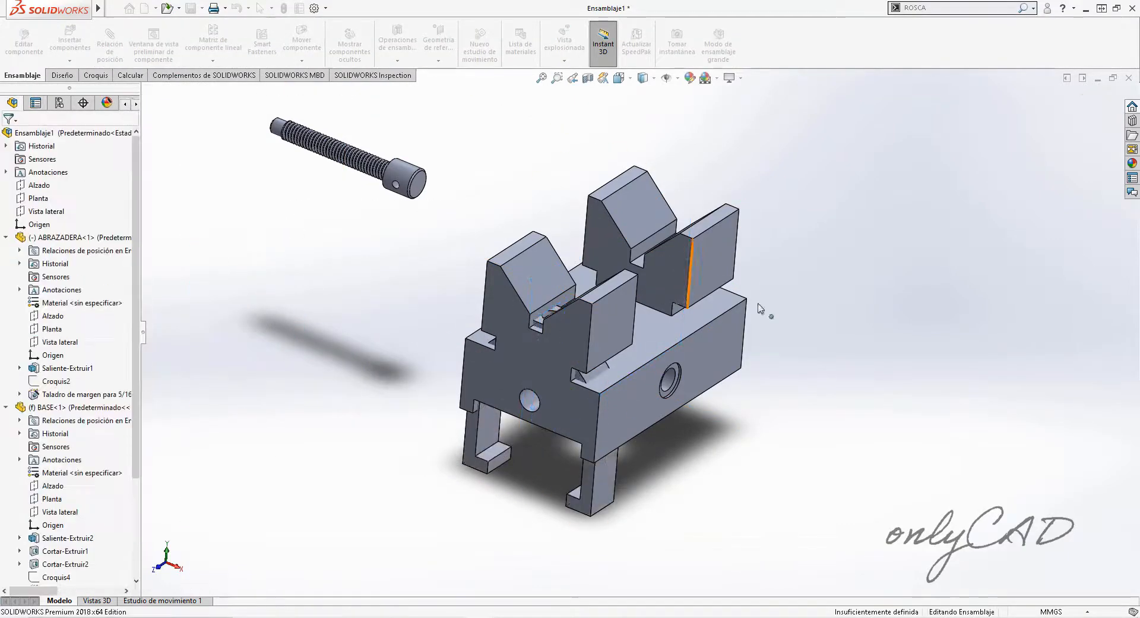
- Mate the hook face of ABRAZADERA coincident with the upper face of BASE
{"action": "left_click", "coordinate": [111, 45]}
{"action": "left_click", "coordinate": [652, 328]}
{"action": "middle_click_drag", "start_coordinate": [652, 328], "coordinate": [629, 255]}
{"action": "scroll", "coordinate": [598, 326], "scroll_direction": "down", "scroll_amount": 3}
{"action": "left_click", "coordinate": [598, 326]}
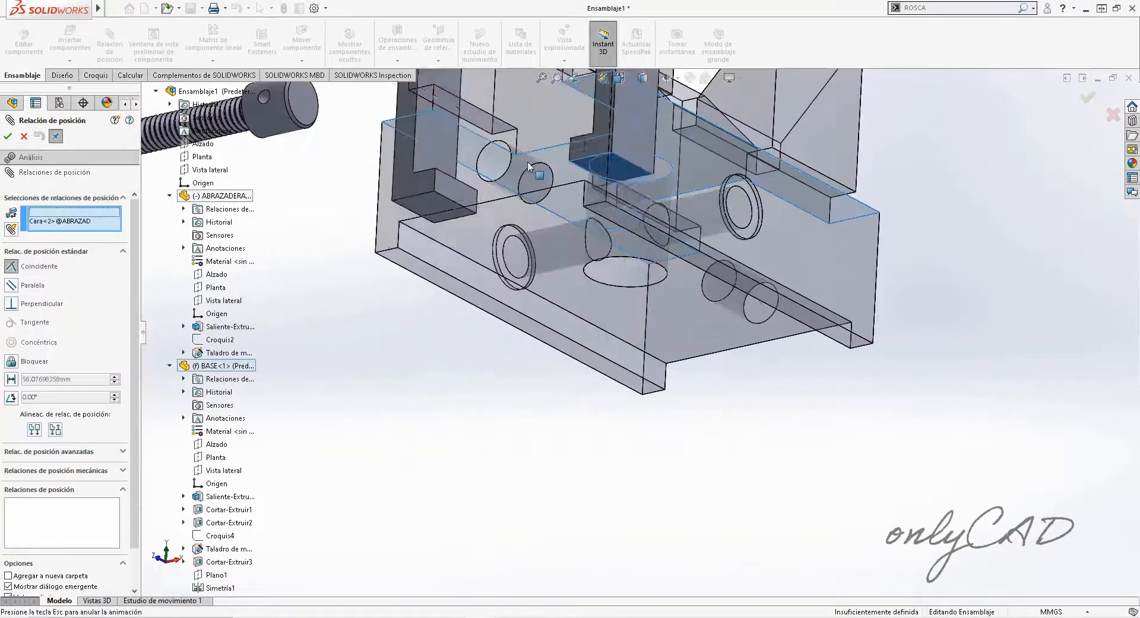
{"action": "scroll", "coordinate": [729, 243], "scroll_direction": "up", "scroll_amount": 2}
{"action": "scroll", "coordinate": [729, 244], "scroll_direction": "up", "scroll_amount": 2}
{"action": "scroll", "coordinate": [564, 178], "scroll_direction": "down", "scroll_amount": 3}
{"action": "left_click", "coordinate": [524, 152]}
- Mate the SUJETADOR's cylindrical tip concentric with the hole at the top of ABRAZADERA
{"action": "scroll", "coordinate": [321, 204], "scroll_direction": "down", "scroll_amount": 8}
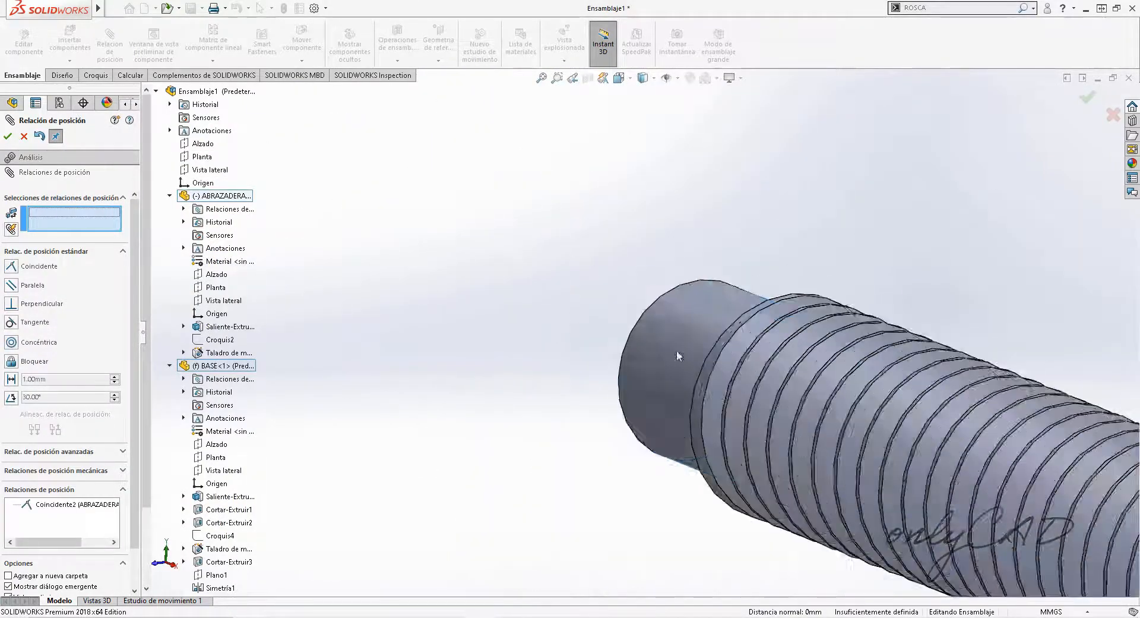
{"action": "left_click", "coordinate": [676, 350]}
{"action": "scroll", "coordinate": [665, 348], "scroll_direction": "up", "scroll_amount": 4}
{"action": "scroll", "coordinate": [651, 239], "scroll_direction": "up", "scroll_amount": 3}
{"action": "scroll", "coordinate": [845, 320], "scroll_direction": "down", "scroll_amount": 6}
{"action": "left_click", "coordinate": [573, 375]}
{"action": "scroll", "coordinate": [624, 356], "scroll_direction": "up", "scroll_amount": 5}
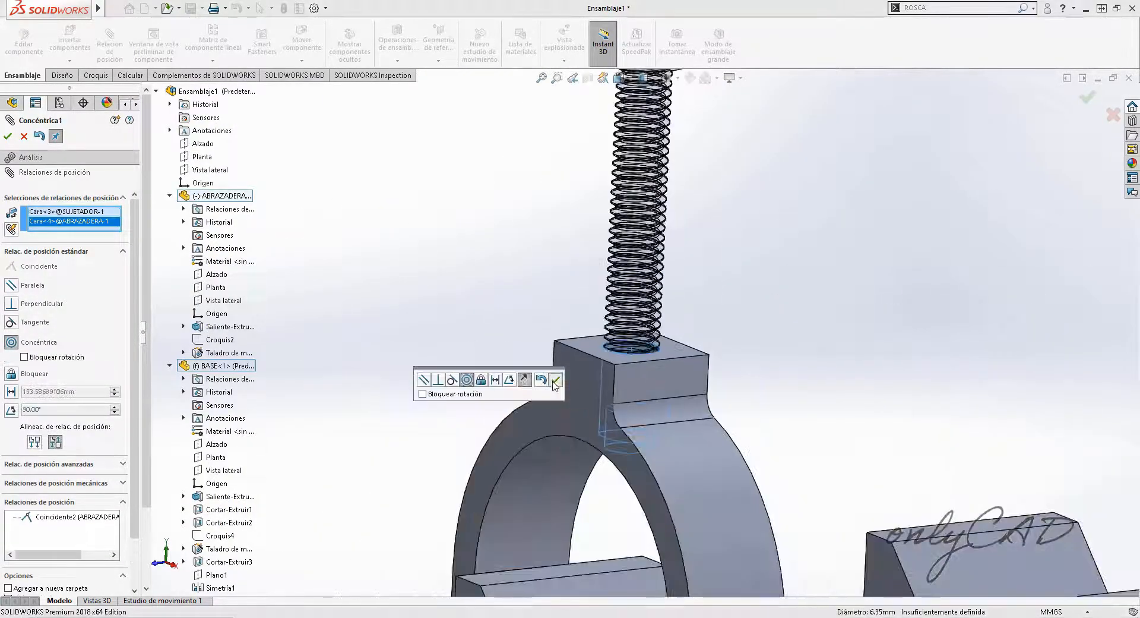
{"action": "left_click", "coordinate": [554, 385]}
{"action": "scroll", "coordinate": [587, 371], "scroll_direction": "up", "scroll_amount": 4}
{"action": "mouse_move", "coordinate": [579, 374]}
{"action": "middle_mouse_down"}
{"action": "mouse_move", "coordinate": [605, 354]}
{"action": "mouse_move", "coordinate": [579, 353]}
{"action": "middle_mouse_up"}
{"action": "left_click", "coordinate": [9, 136]}
- Add a 10 mm distance mate between the end face of BASE and the facing side of ABRAZADERA
{"action": "scroll", "coordinate": [659, 459], "scroll_direction": "down", "scroll_amount": 4}
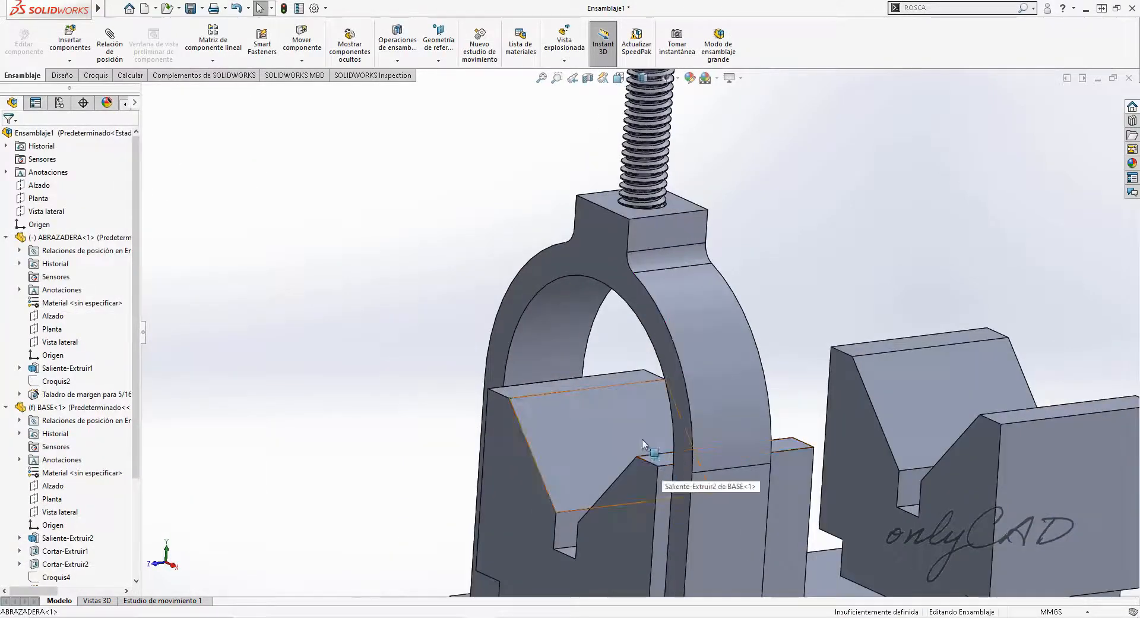
{"action": "scroll", "coordinate": [535, 179], "scroll_direction": "up", "scroll_amount": 3}
{"action": "middle_click_drag", "start_coordinate": [564, 226], "coordinate": [585, 251]}
{"action": "mouse_move", "coordinate": [598, 231]}
{"action": "left_mouse_down"}
{"action": "mouse_move", "coordinate": [633, 227]}
{"action": "mouse_move", "coordinate": [606, 232]}
{"action": "left_mouse_up"}
{"action": "left_click", "coordinate": [110, 45]}
{"action": "scroll", "coordinate": [499, 401], "scroll_direction": "down", "scroll_amount": 5}
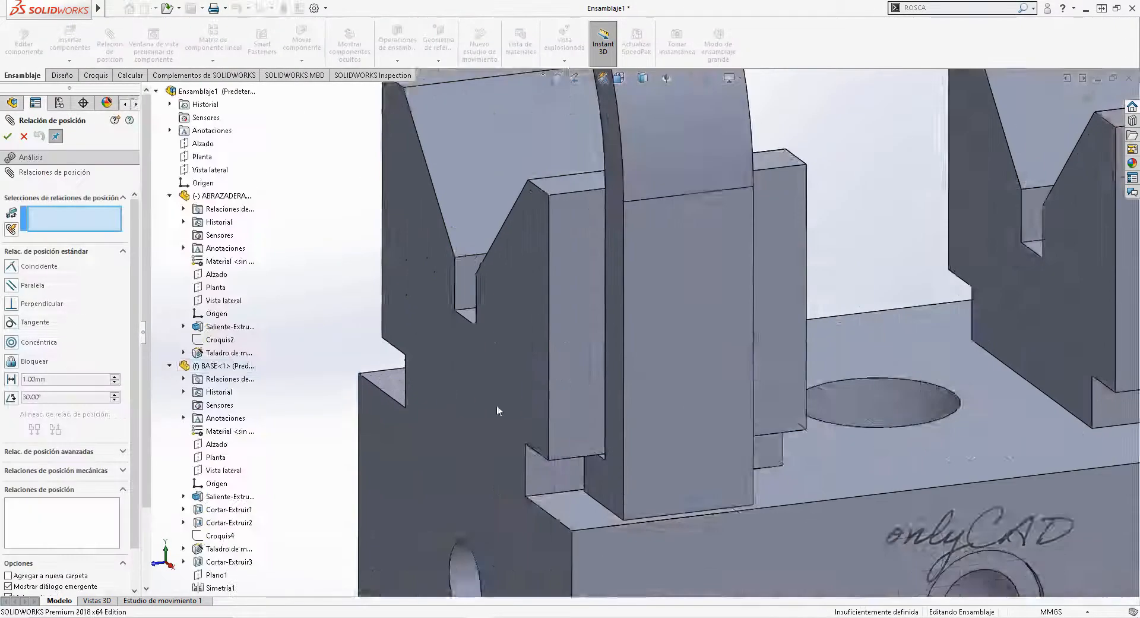
{"action": "left_click", "coordinate": [498, 410]}
{"action": "left_click", "coordinate": [436, 372]}
{"action": "left_click", "coordinate": [11, 379]}
{"action": "type", "text": "12"}
{"action": "scroll", "coordinate": [647, 375], "scroll_direction": "up", "scroll_amount": 4}
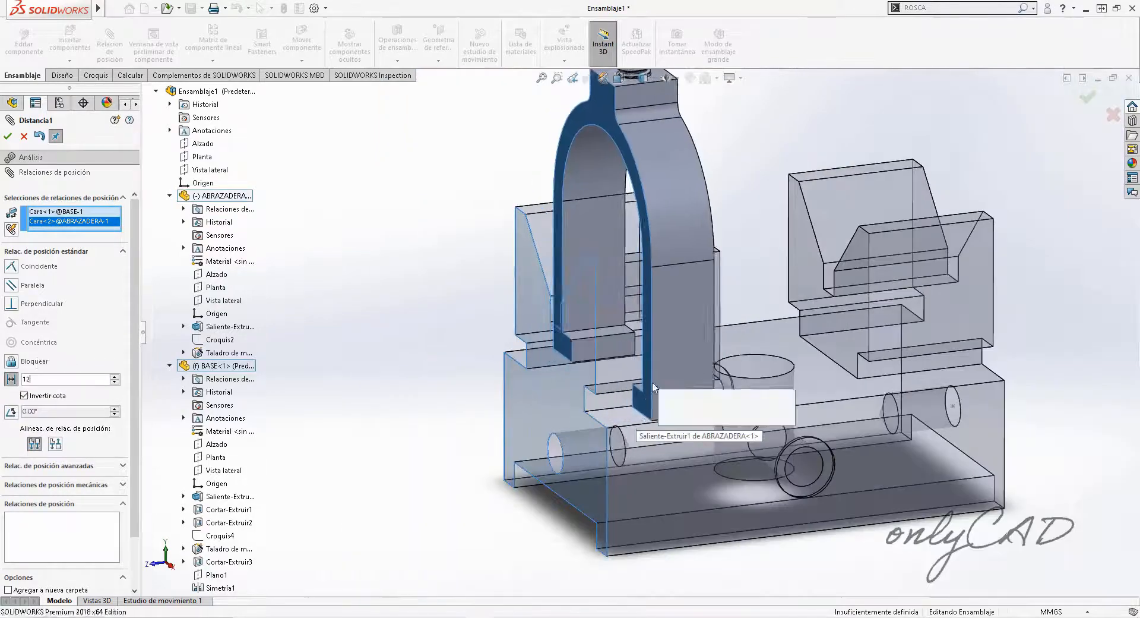
{"action": "middle_click_drag", "start_coordinate": [652, 384], "coordinate": [625, 383]}
{"action": "double_click", "coordinate": [45, 377]}
{"action": "type", "text": "10"}
{"action": "key", "text": "Return"}
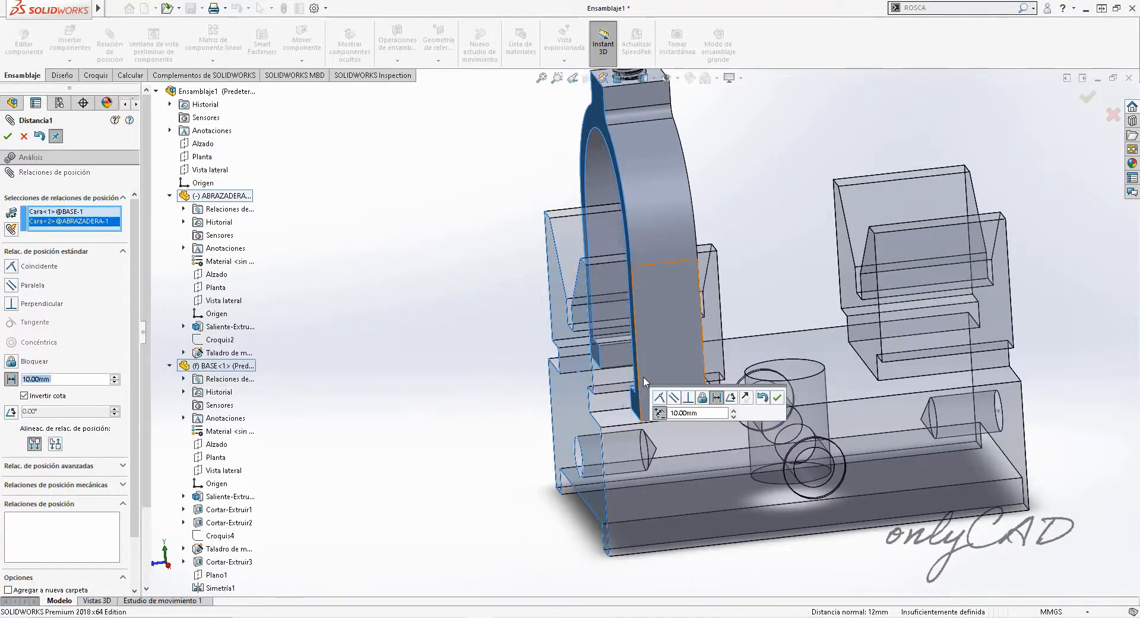
{"action": "left_click", "coordinate": [8, 136]}
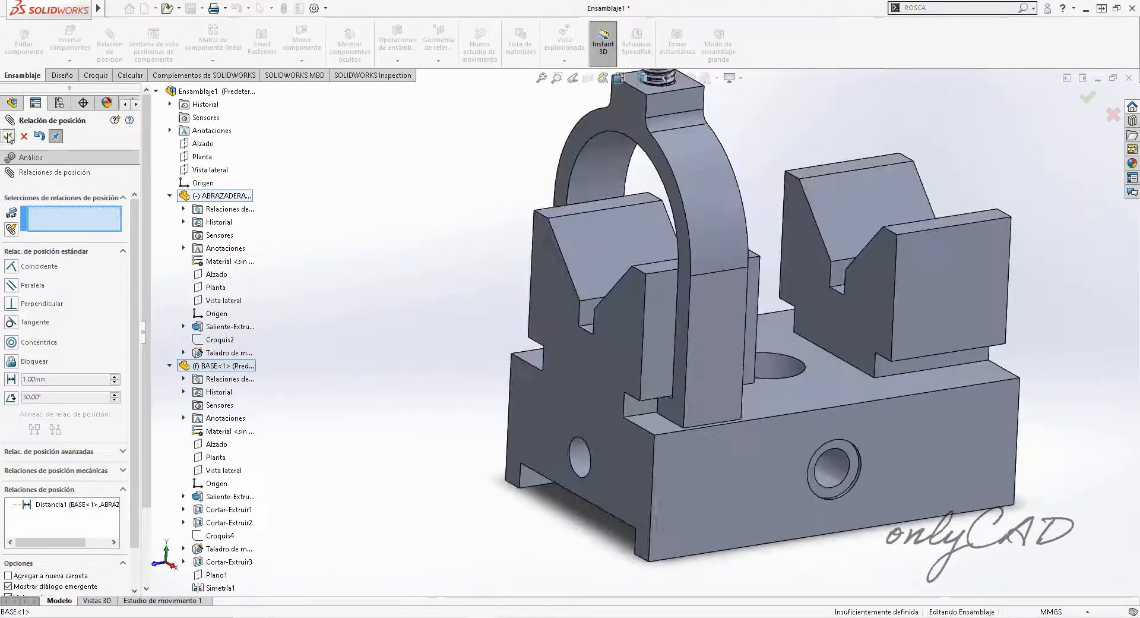
{"action": "left_click", "coordinate": [9, 136]}
- Add a 20 mm distance mate between the SUJETADOR's tip face and the bottom face of the BASE's V-groove notch
{"action": "scroll", "coordinate": [754, 404], "scroll_direction": "up", "scroll_amount": 2}
{"action": "middle_click_drag", "start_coordinate": [737, 380], "coordinate": [807, 139]}
{"action": "scroll", "coordinate": [776, 254], "scroll_direction": "down", "scroll_amount": 5}
{"action": "middle_click_drag", "start_coordinate": [776, 253], "coordinate": [555, 357]}
{"action": "left_click", "coordinate": [109, 45]}
{"action": "scroll", "coordinate": [288, 556], "scroll_direction": "down", "scroll_amount": 4}
{"action": "left_click", "coordinate": [415, 465]}
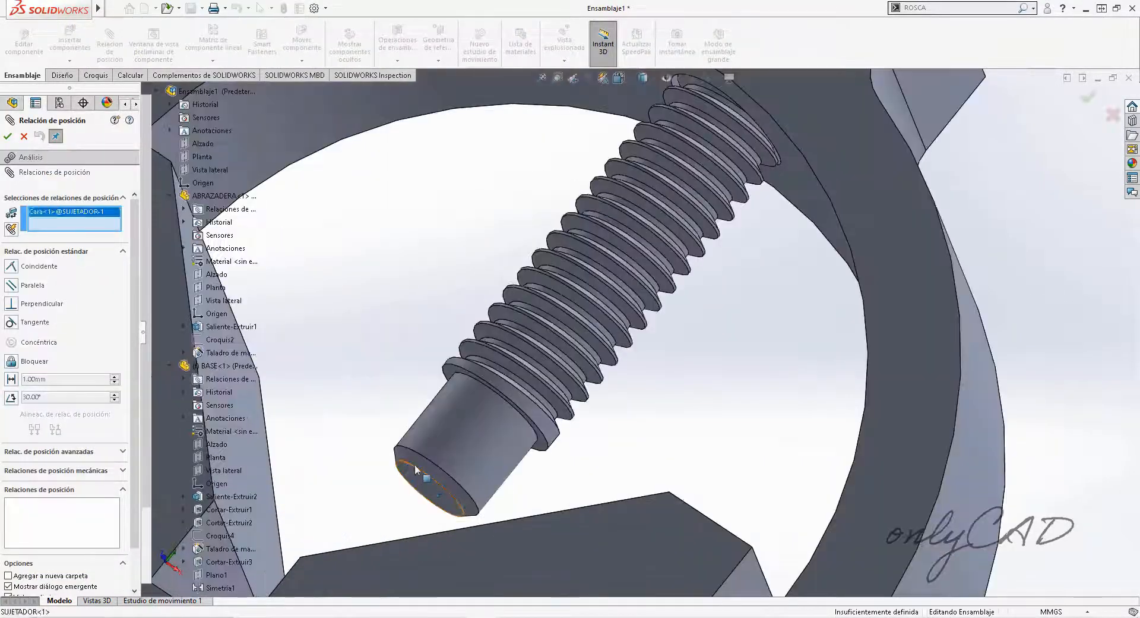
{"action": "scroll", "coordinate": [415, 465], "scroll_direction": "up", "scroll_amount": 3}
{"action": "middle_click_drag", "start_coordinate": [415, 465], "coordinate": [475, 439]}
{"action": "left_click", "coordinate": [480, 441]}
{"action": "left_click", "coordinate": [11, 378]}
{"action": "type", "text": "20"}
{"action": "key", "text": "Return"}
{"action": "key", "text": "Return"}
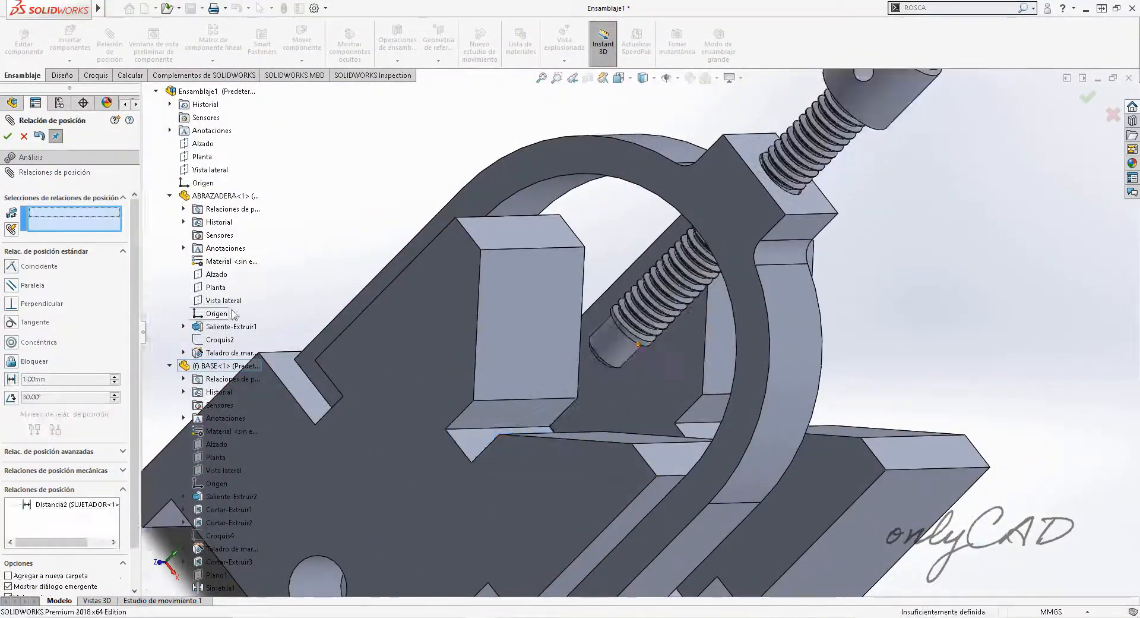
{"action": "scroll", "coordinate": [639, 332], "scroll_direction": "up", "scroll_amount": 6}
{"action": "key", "text": "Escape"}
{"action": "left_click", "coordinate": [677, 297]}
{"action": "key", "text": "Escape"}
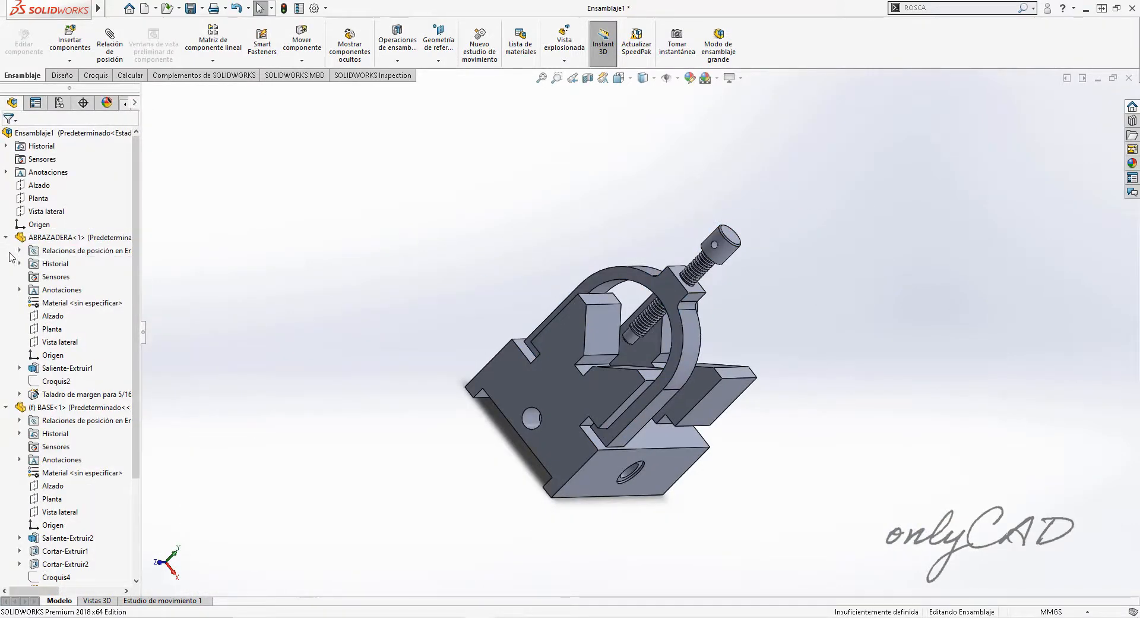
- Collapse the component tree and place a second copy of ABRAZADERA and SUJETADOR together in the assembly
{"action": "key", "text": "shift+c"}
{"action": "left_click", "coordinate": [662, 270]}
{"action": "left_click", "coordinate": [351, 262]}
{"action": "left_click", "coordinate": [725, 247]}
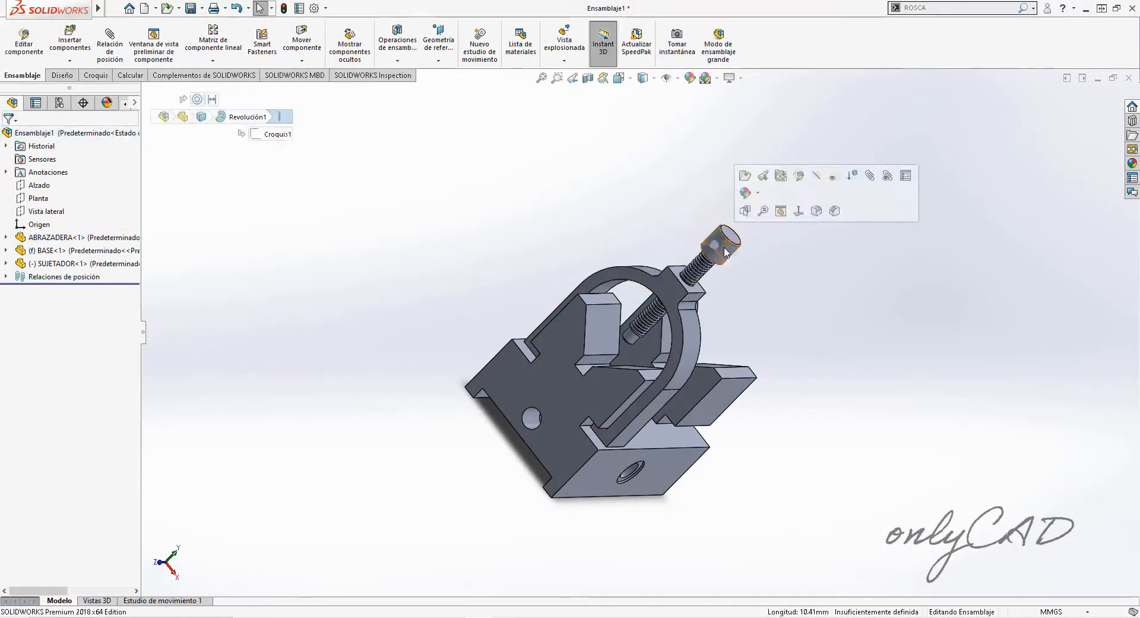
{"action": "left_click", "coordinate": [43, 264]}
{"action": "left_click", "coordinate": [89, 240], "text": "ctrl"}
{"action": "left_click_drag", "start_coordinate": [89, 240], "coordinate": [611, 229], "text": "ctrl"}
{"action": "middle_click_drag", "start_coordinate": [611, 230], "coordinate": [671, 217]}
- Mate the hook face of the second ABRAZADERA coincident with the upper face of BASE
{"action": "left_click", "coordinate": [109, 45]}
{"action": "scroll", "coordinate": [486, 146], "scroll_direction": "down", "scroll_amount": 5}
{"action": "left_click", "coordinate": [509, 255]}
{"action": "scroll", "coordinate": [509, 262], "scroll_direction": "up", "scroll_amount": 5}
{"action": "middle_click_drag", "start_coordinate": [508, 262], "coordinate": [570, 386]}
{"action": "scroll", "coordinate": [672, 433], "scroll_direction": "down", "scroll_amount": 3}
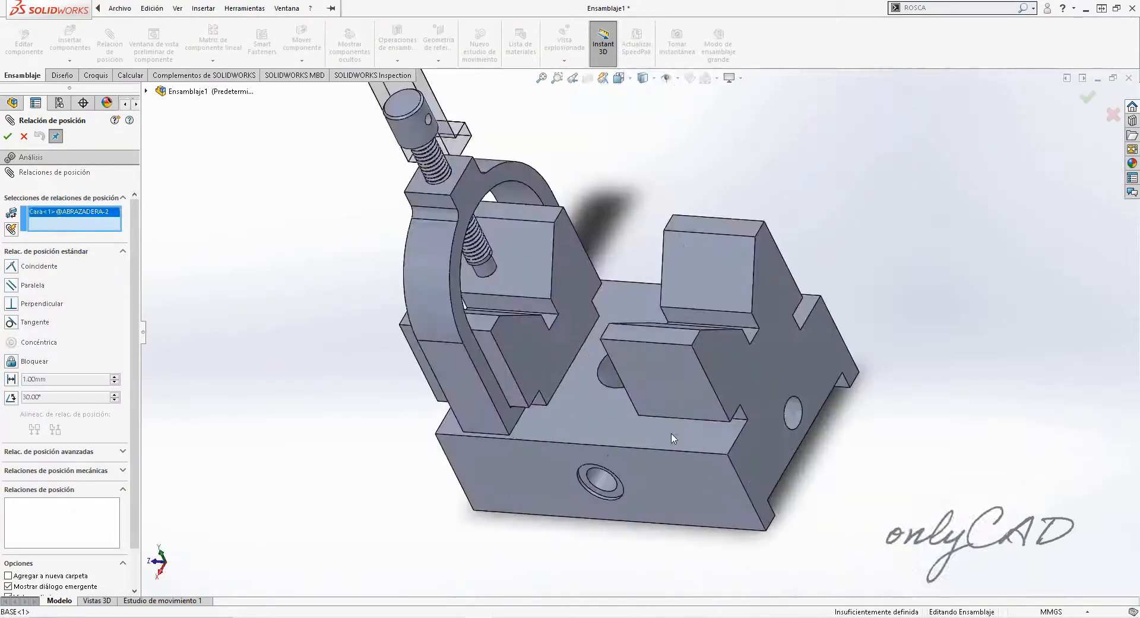
{"action": "left_click", "coordinate": [672, 439]}
{"action": "key", "text": "Return"}
- Align the second ABRAZADERA's outer side with the first one's and add a distance mate to the opposite end face of BASE
{"action": "left_click", "coordinate": [521, 364]}
{"action": "left_click", "coordinate": [462, 376]}
{"action": "key", "text": "Return"}
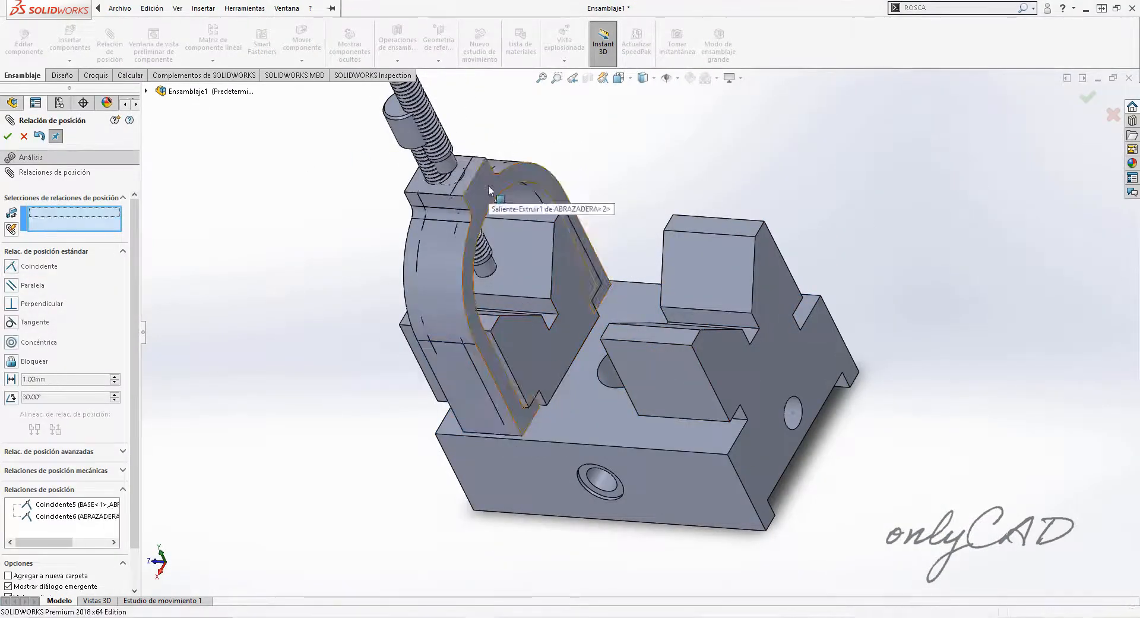
{"action": "left_click", "coordinate": [488, 190]}
{"action": "left_click", "coordinate": [795, 357]}
{"action": "left_click", "coordinate": [11, 379]}
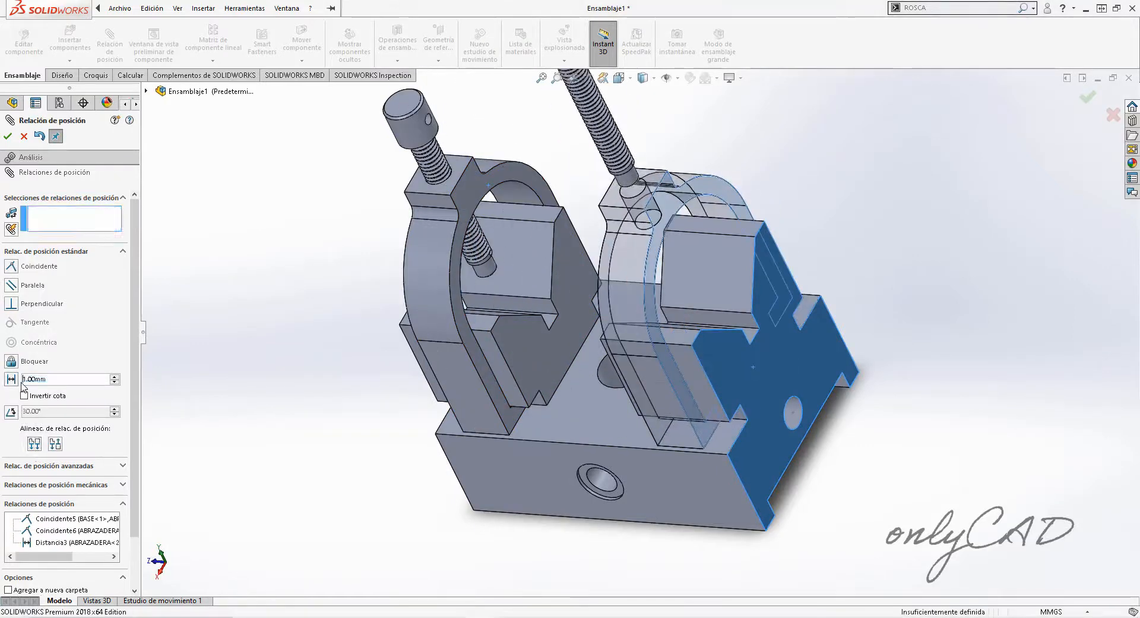
- Position the second SUJETADOR with a distance mate between its tip face and the opposite V-groove of BASE
{"action": "scroll", "coordinate": [603, 484], "scroll_direction": "up", "scroll_amount": 4}
{"action": "scroll", "coordinate": [567, 253], "scroll_direction": "down", "scroll_amount": 6}
{"action": "left_click", "coordinate": [633, 257]}
{"action": "left_click", "coordinate": [358, 432]}
{"action": "left_click", "coordinate": [342, 450]}
{"action": "scroll", "coordinate": [742, 420], "scroll_direction": "up", "scroll_amount": 5}
{"action": "middle_click_drag", "start_coordinate": [712, 419], "coordinate": [734, 481]}
{"action": "key", "text": "Return"}
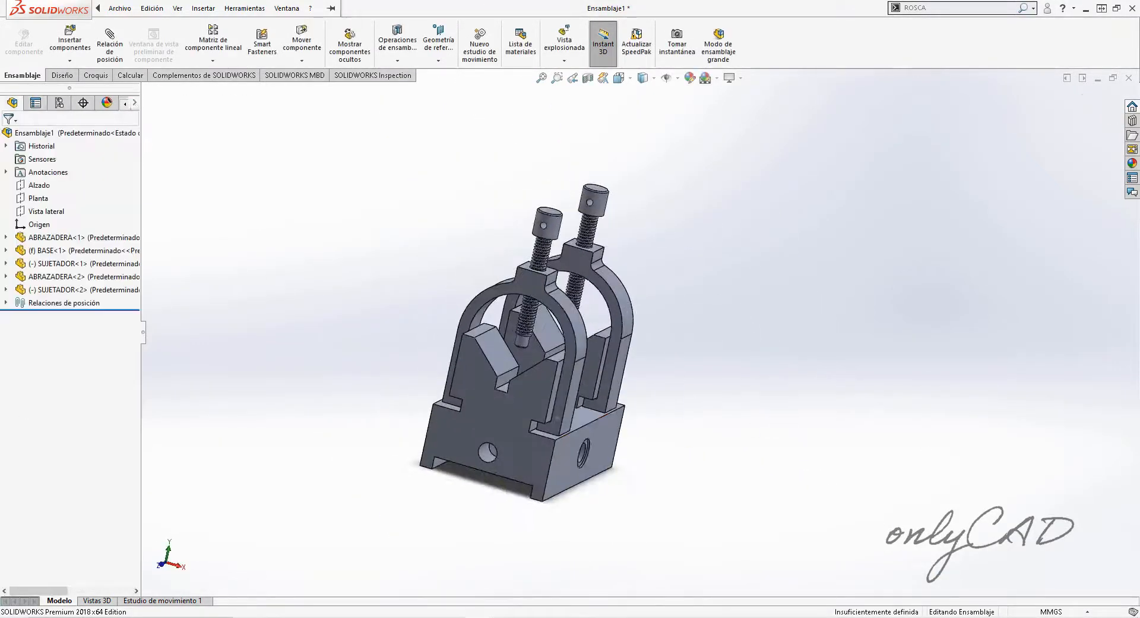
- Open the BASE part and fillet the two long inner edges of its underside channel with a 6.35 mm radius
{"action": "right_click", "coordinate": [506, 455]}
{"action": "left_click", "coordinate": [518, 209]}
{"action": "middle_click_drag", "start_coordinate": [300, 342], "coordinate": [196, 261]}
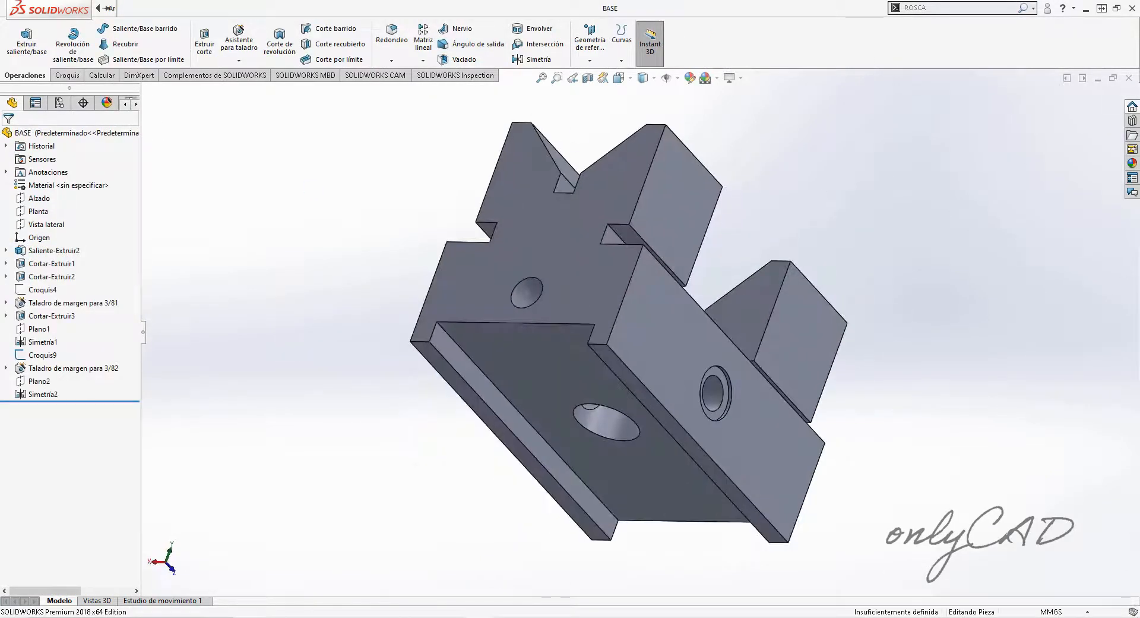
{"action": "left_click", "coordinate": [401, 37]}
{"action": "type", "text": "6.35"}
{"action": "left_click", "coordinate": [677, 442]}
{"action": "middle_click_drag", "start_coordinate": [677, 442], "coordinate": [589, 318]}
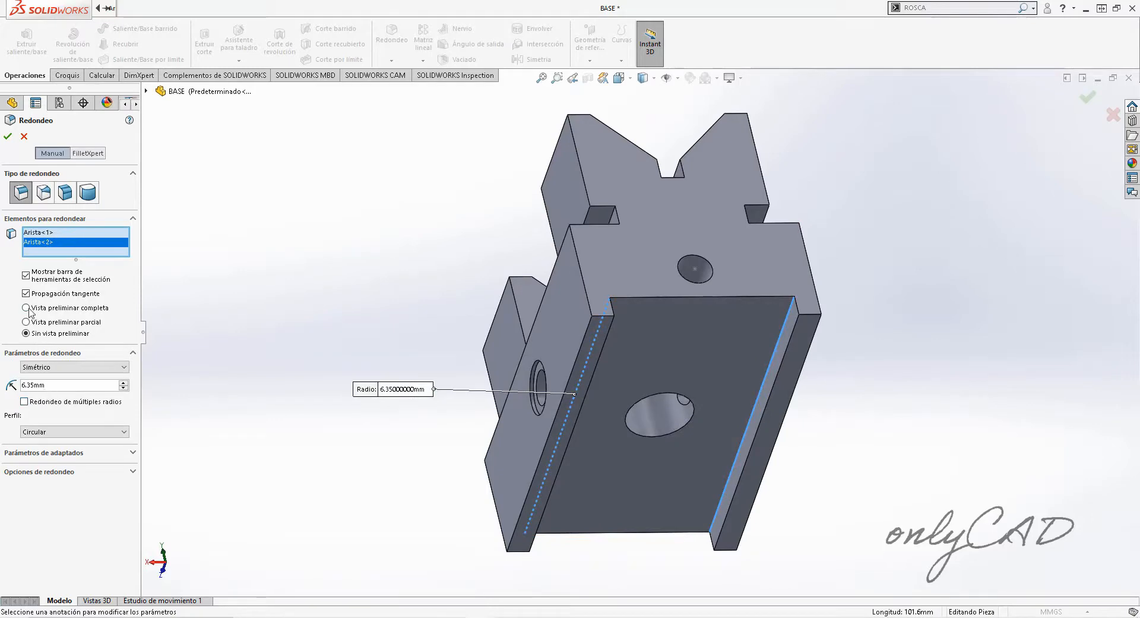
{"action": "left_click", "coordinate": [8, 136]}
{"action": "middle_click_drag", "start_coordinate": [538, 339], "coordinate": [477, 375]}
- Return to the assembly and orient it to the isometric view
{"action": "key", "text": "ctrl+Tab"}
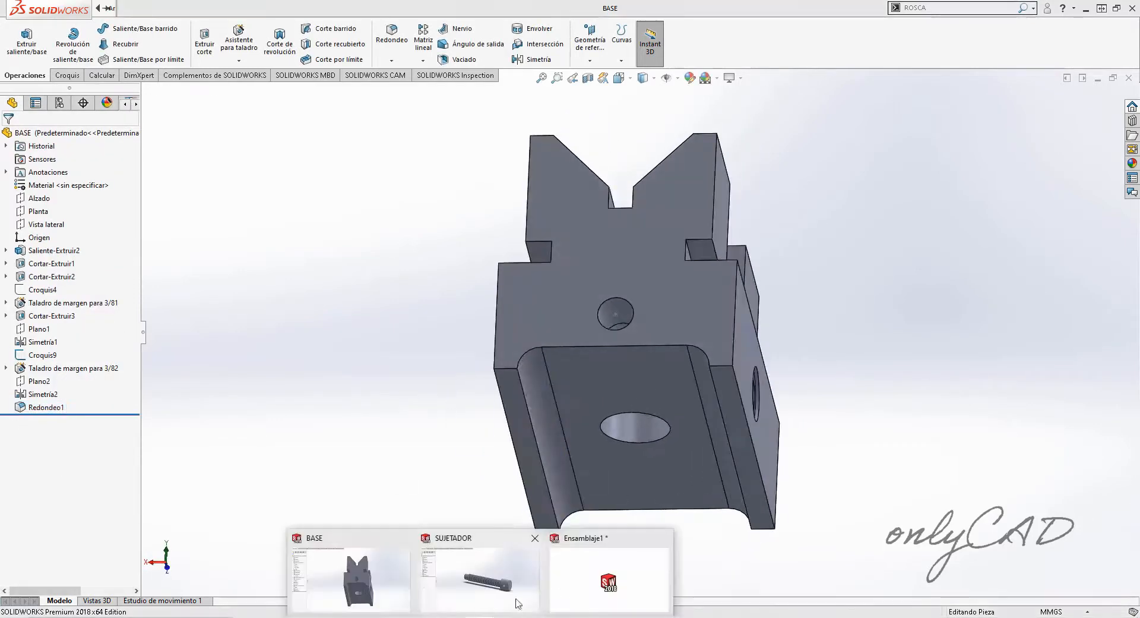
{"action": "left_click", "coordinate": [111, 67]}
{"action": "middle_click_drag", "start_coordinate": [557, 418], "coordinate": [517, 386]}
{"action": "scroll", "coordinate": [504, 453], "scroll_direction": "down", "scroll_amount": 4}
{"action": "left_click", "coordinate": [372, 366]}
{"action": "key", "text": "Escape"}
{"action": "scroll", "coordinate": [677, 320], "scroll_direction": "up", "scroll_amount": 4}
{"action": "key", "text": "space"}
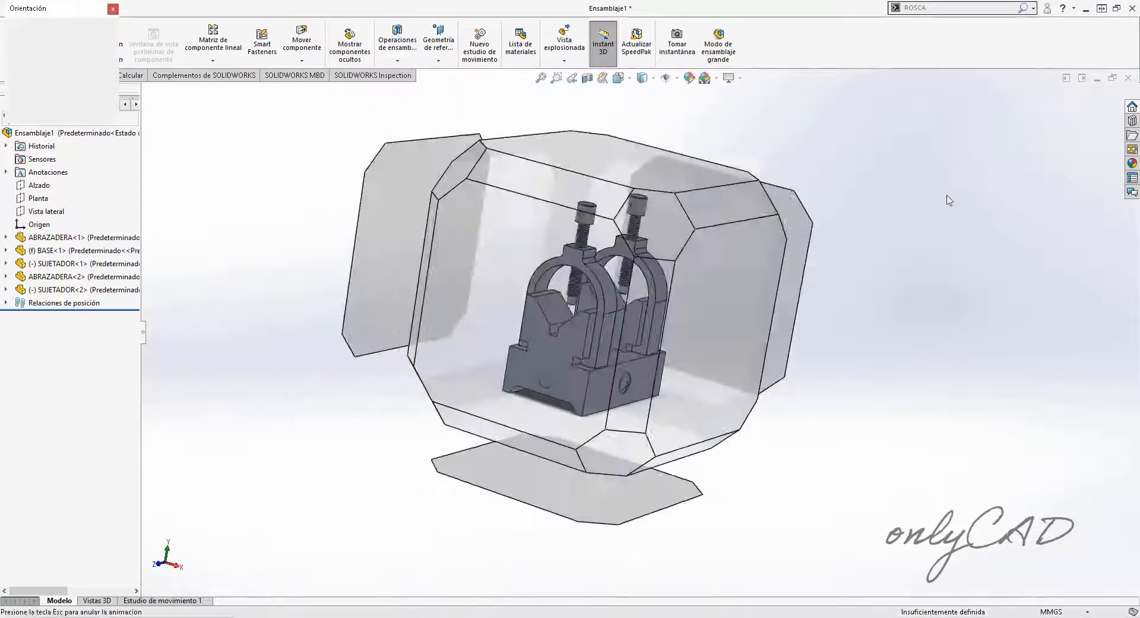
{"action": "left_click", "coordinate": [671, 252]}
- Save the assembly as ENSABLE in the 2.ensambles folder of proyecto 1
{"action": "key", "text": "ctrl+s"}
{"action": "left_click", "coordinate": [253, 183]}
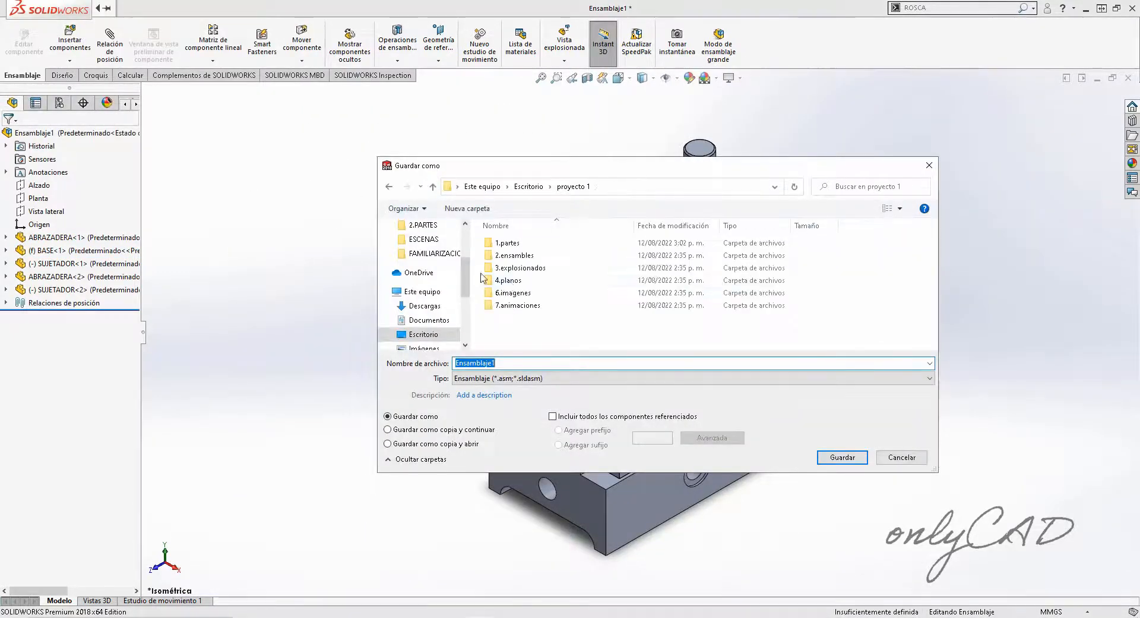
{"action": "double_click", "coordinate": [510, 255]}
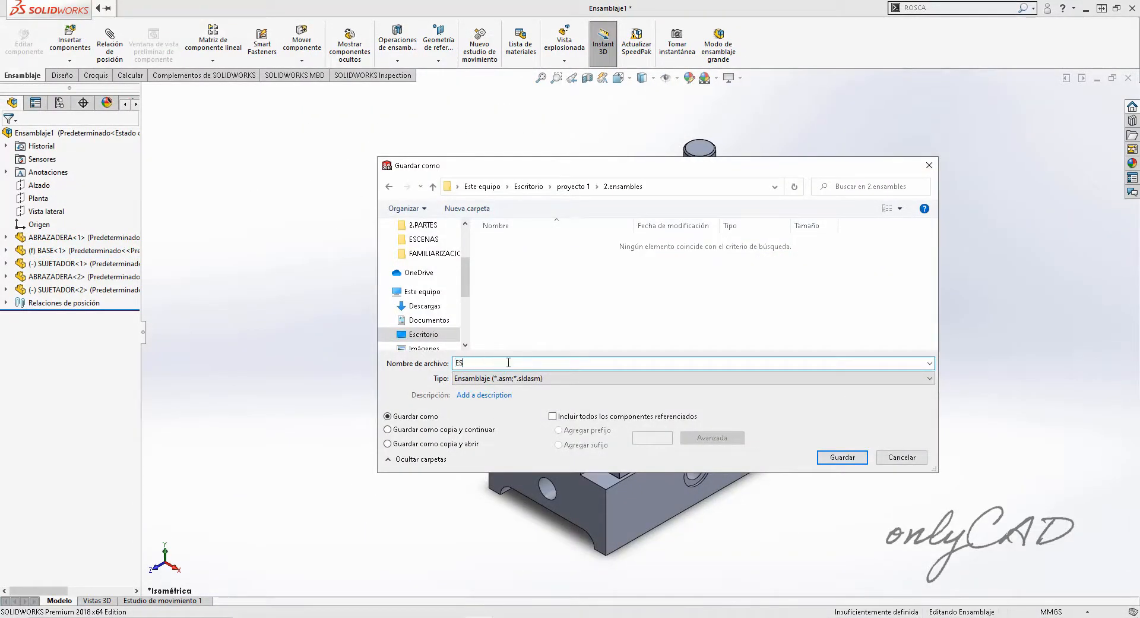
{"action": "key", "text": "Return"}
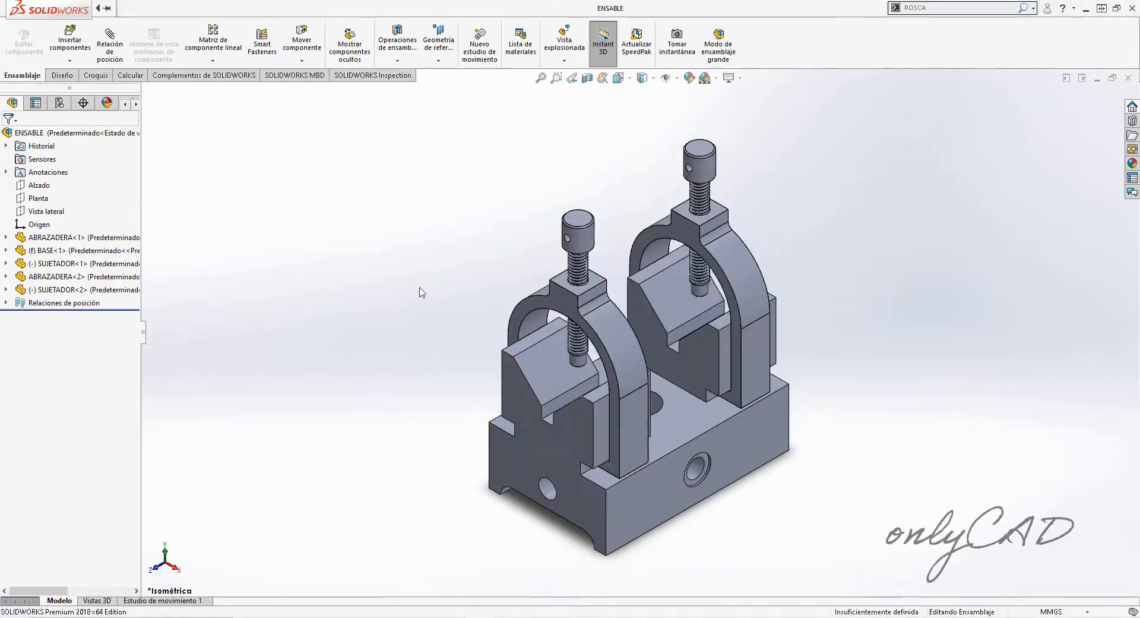
- Insert a Perno con cabeza hexagonal from the Ansi Inch Toolbox hex-head bolts into the assembly's empty space
{"action": "left_click", "coordinate": [1132, 135]}
{"action": "left_click", "coordinate": [985, 125]}
{"action": "left_click", "coordinate": [1050, 409]}
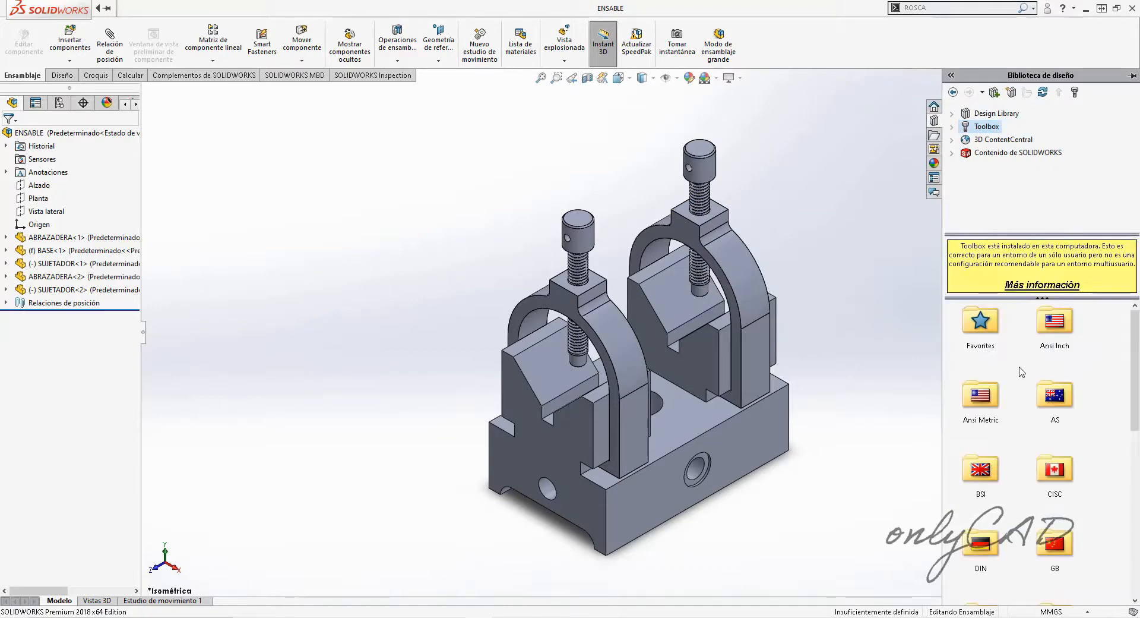
{"action": "double_click", "coordinate": [1048, 336]}
{"action": "double_click", "coordinate": [1050, 332]}
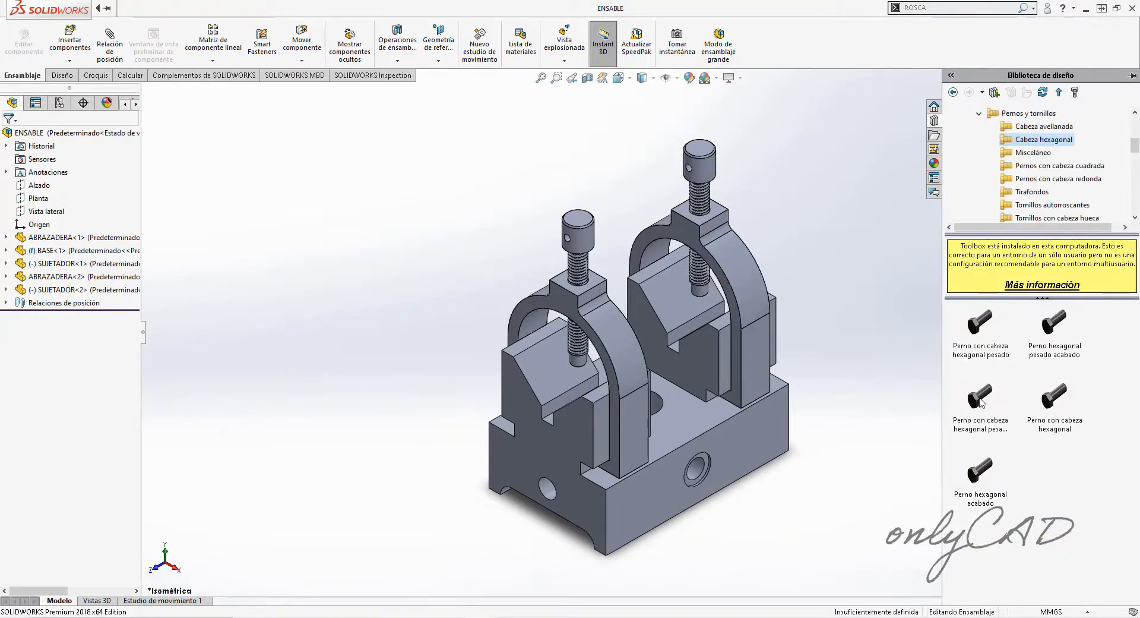
{"action": "left_click_drag", "start_coordinate": [1078, 430], "coordinate": [453, 253]}
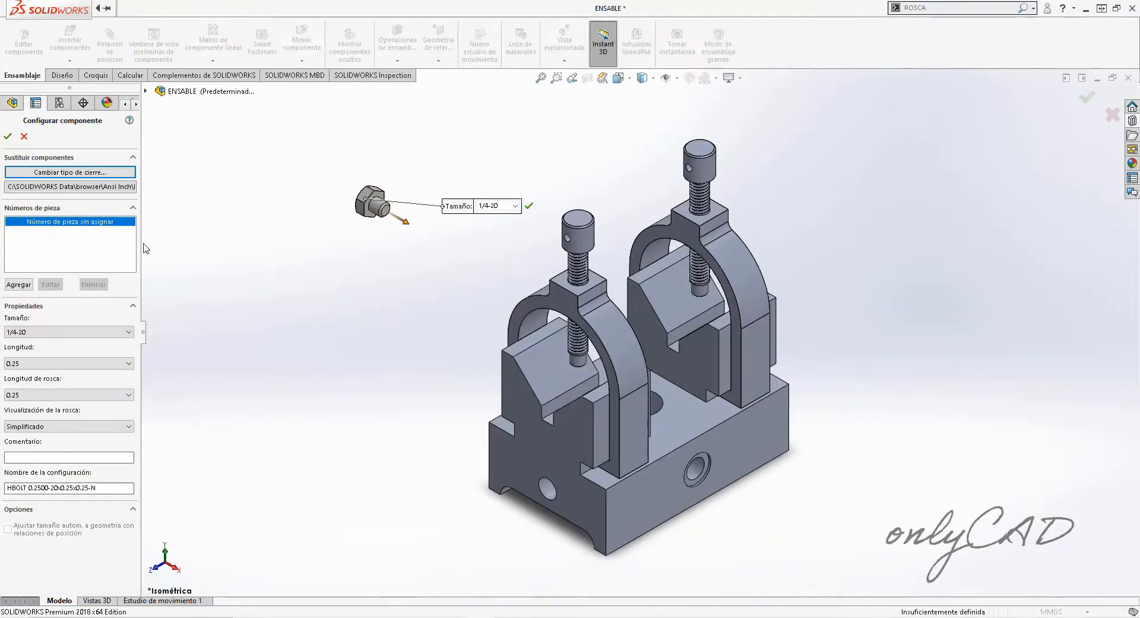
- Configure the hex bolt with size 3/8-16 and length 0.625, placing only one instance
{"action": "left_click", "coordinate": [45, 332]}
{"action": "left_click", "coordinate": [26, 374]}
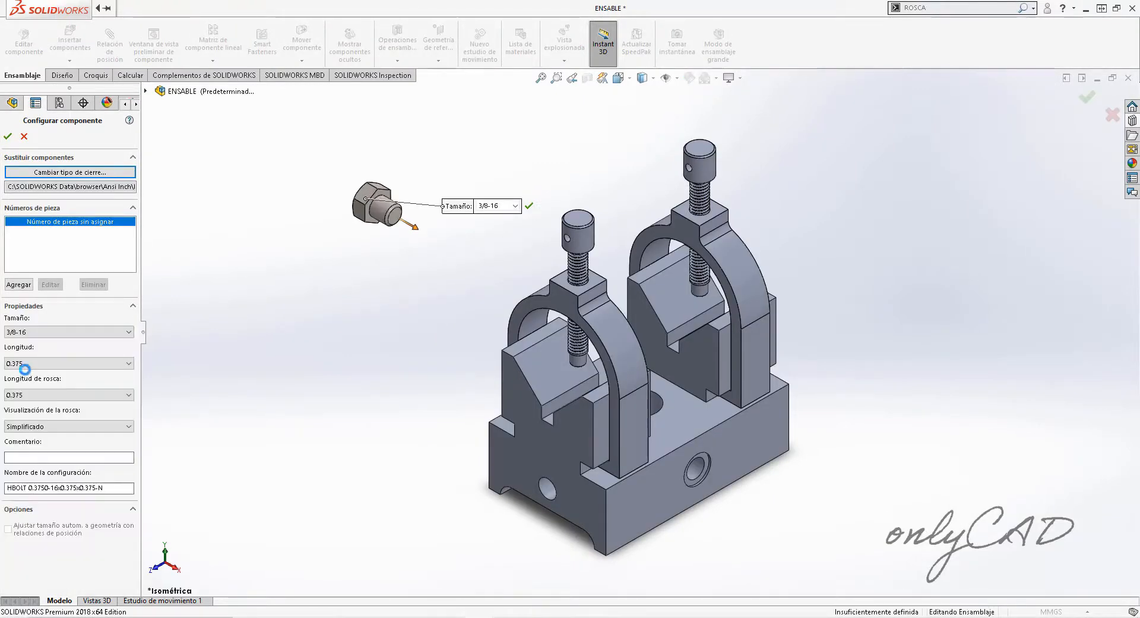
{"action": "left_click", "coordinate": [58, 364]}
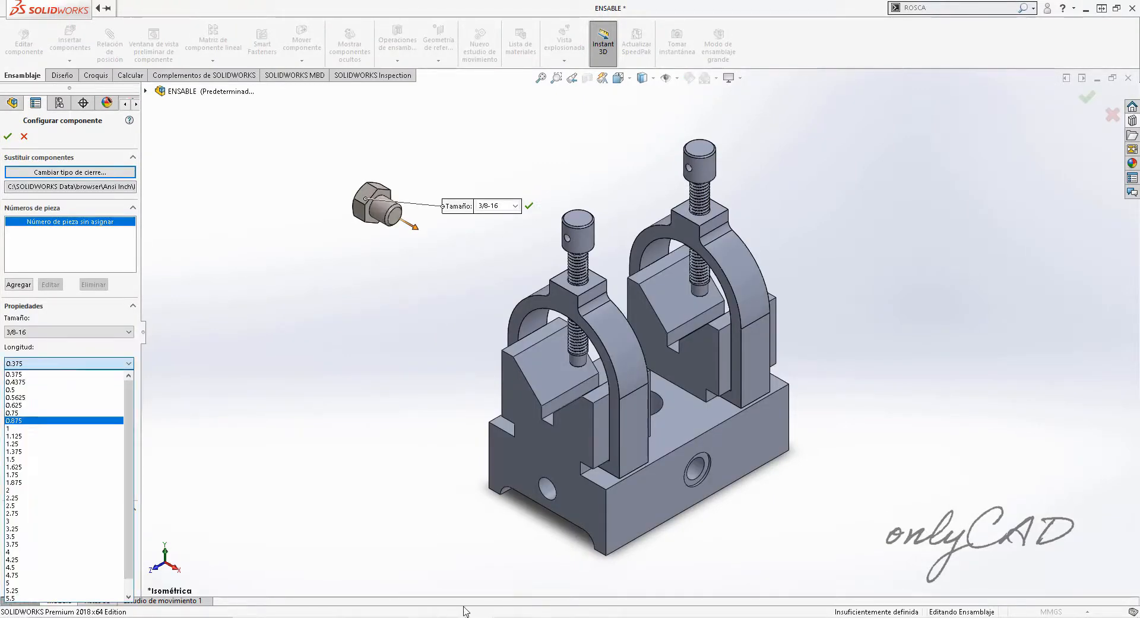
{"action": "left_click", "coordinate": [538, 617]}
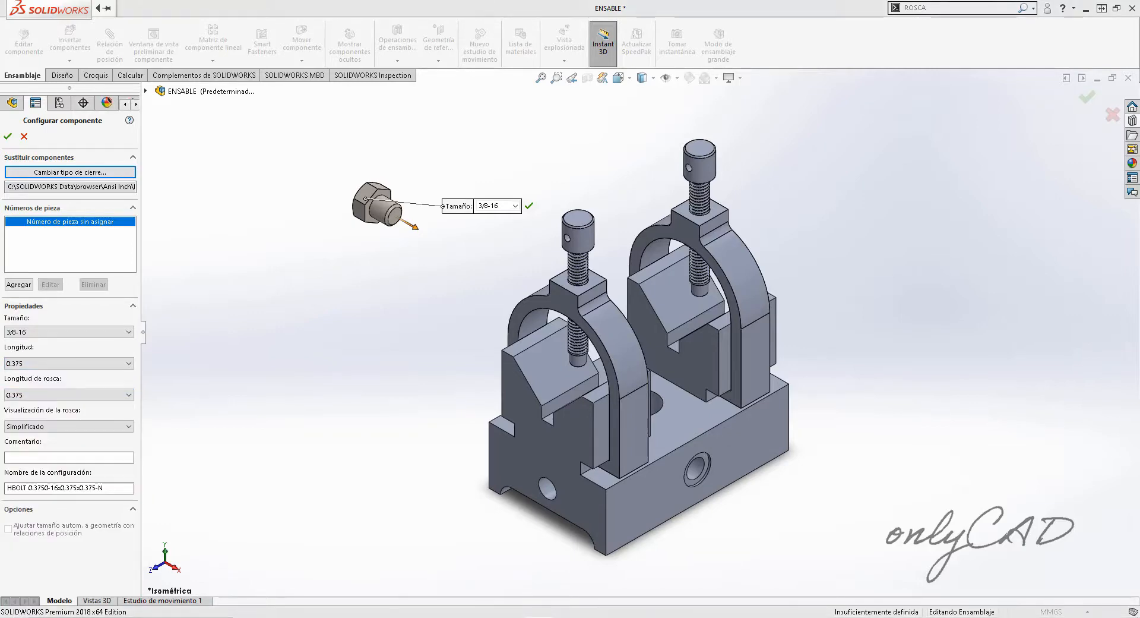
{"action": "left_click", "coordinate": [36, 362]}
{"action": "left_click", "coordinate": [22, 407]}
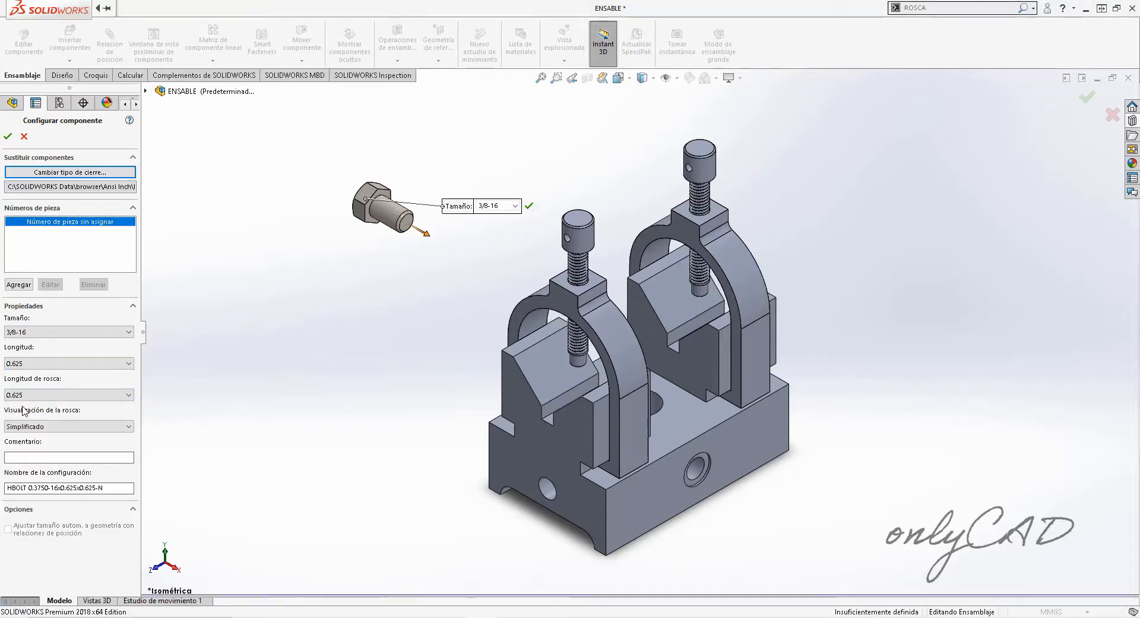
{"action": "left_click", "coordinate": [8, 137]}
{"action": "key", "text": "Escape"}
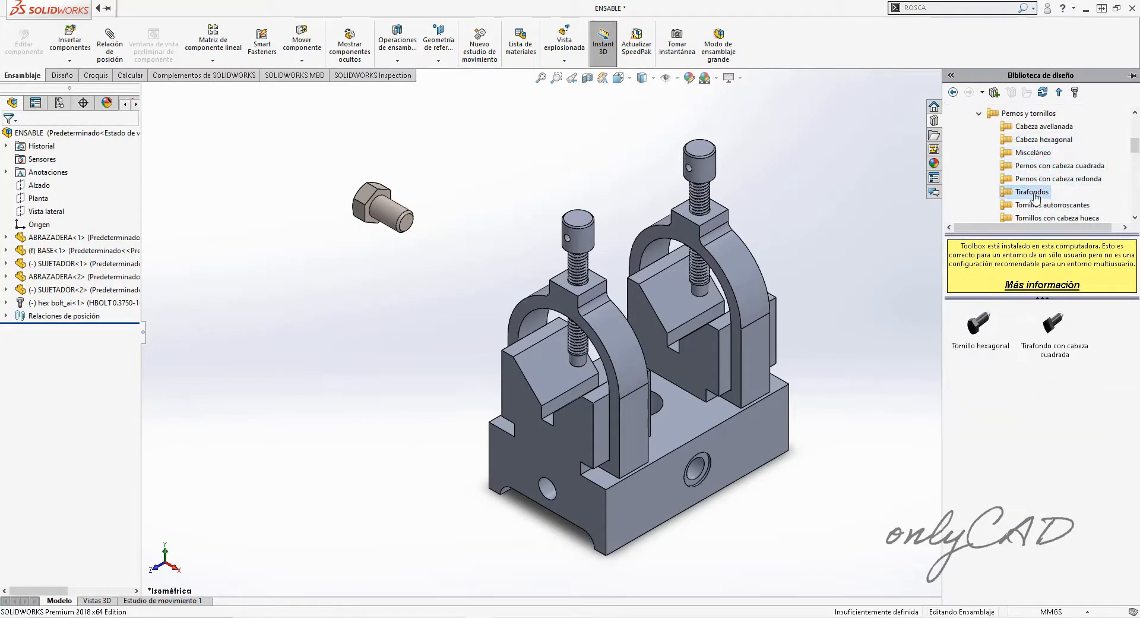
- Insert a Tornillo con cabeza hueca from the Toolbox socket head screws below the hex bolt
{"action": "scroll", "coordinate": [1034, 196], "scroll_direction": "down", "scroll_amount": 1}
{"action": "left_click", "coordinate": [1037, 166]}
{"action": "left_click", "coordinate": [1041, 179]}
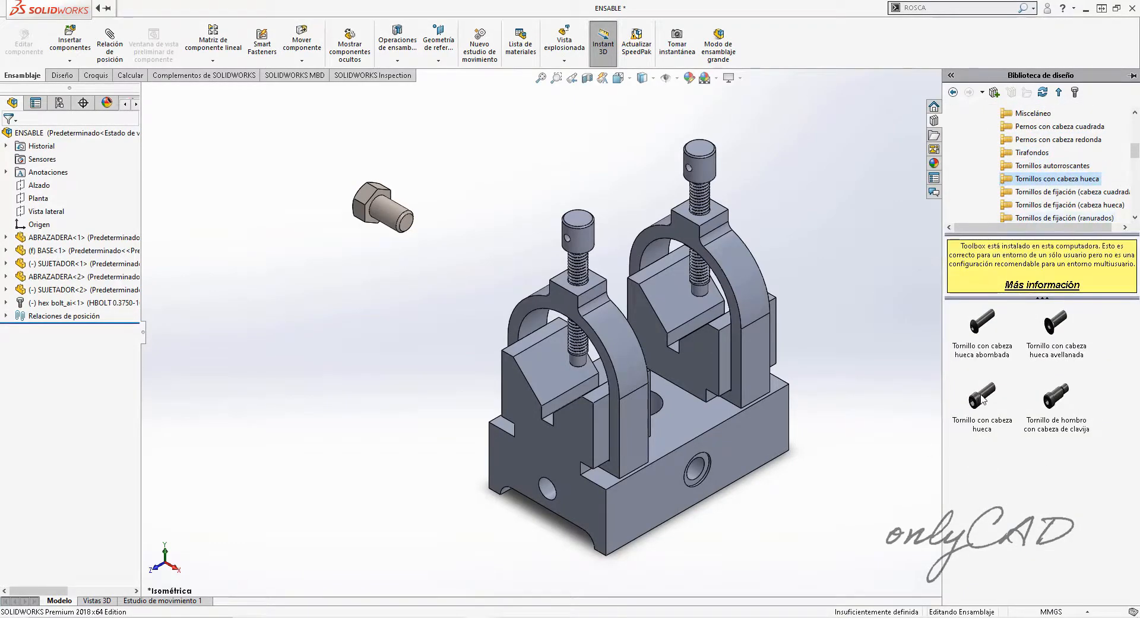
{"action": "left_click_drag", "start_coordinate": [983, 399], "coordinate": [380, 330]}
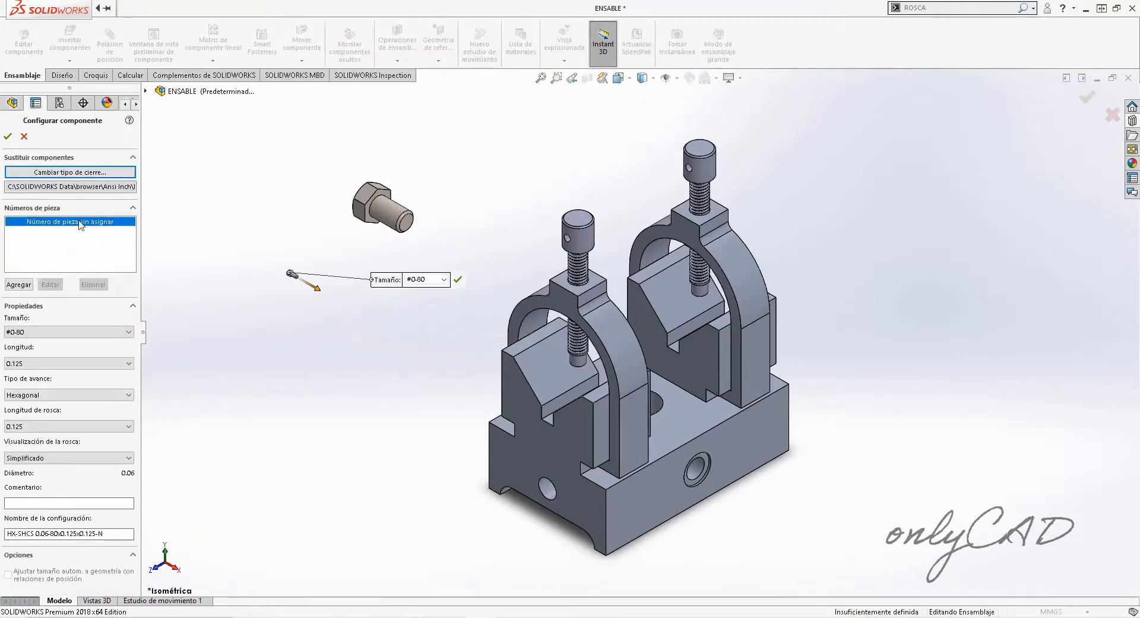
- Configure the socket head screw with size 3/8-16 and length 0.75, placing only one instance
{"action": "left_click", "coordinate": [45, 331]}
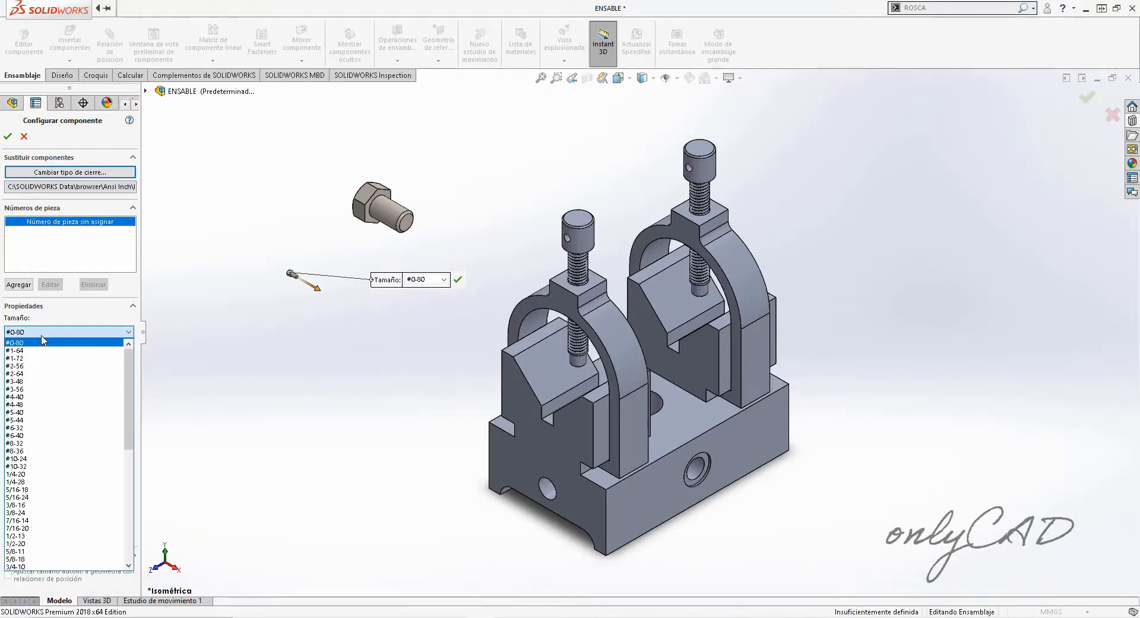
{"action": "left_click", "coordinate": [29, 504]}
{"action": "left_click", "coordinate": [82, 363]}
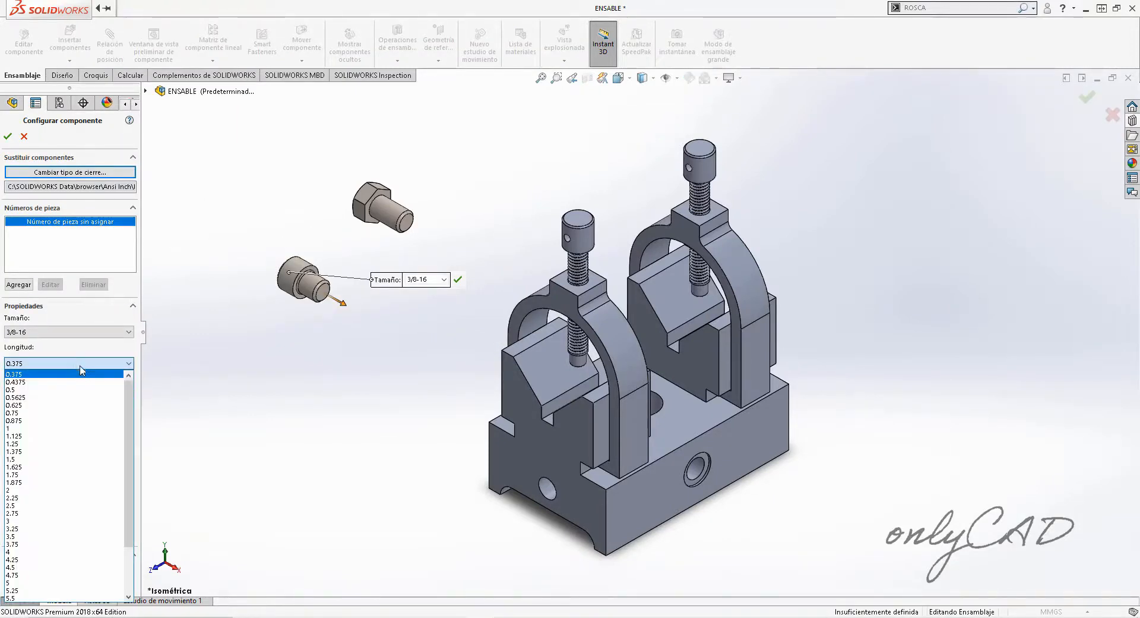
{"action": "left_click", "coordinate": [31, 413]}
{"action": "left_click", "coordinate": [8, 136]}
{"action": "left_click", "coordinate": [8, 138]}
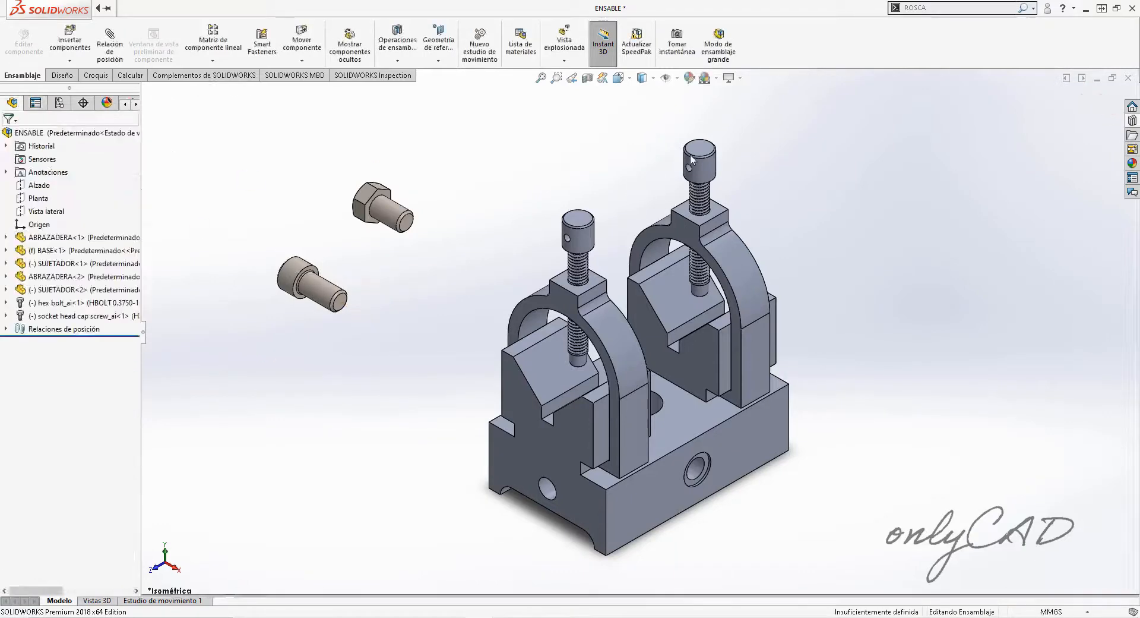
- Insert one Arandela estrecha plana preferida tipo A from the Toolbox simple washers (tipo A), configured to size 3/8
{"action": "left_click", "coordinate": [1133, 121]}
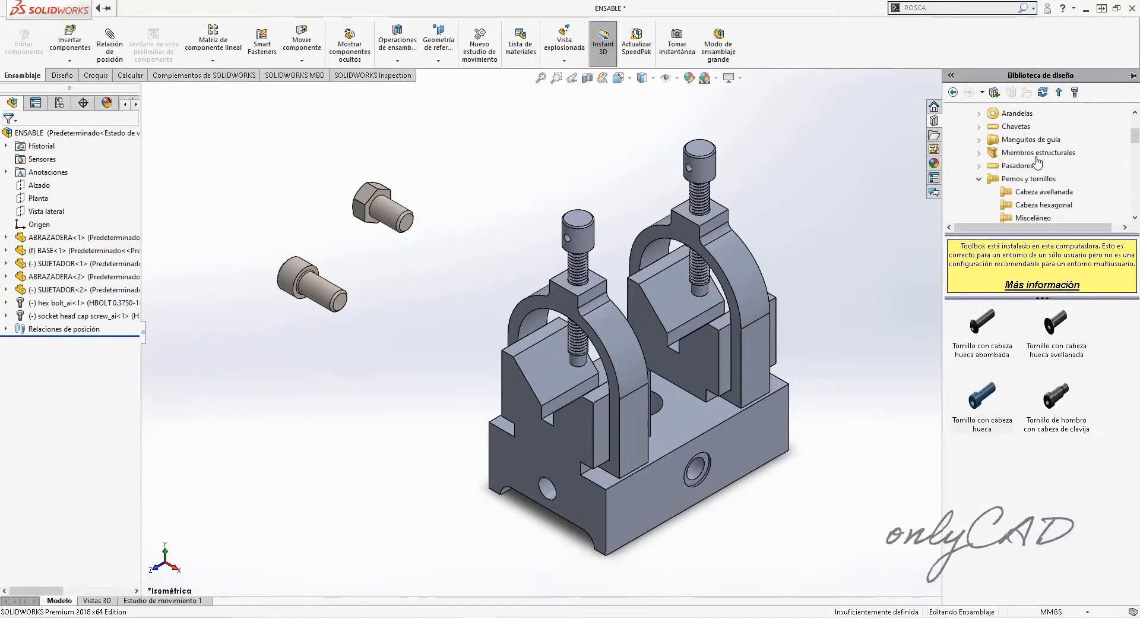
{"action": "left_click", "coordinate": [1018, 113]}
{"action": "double_click", "coordinate": [982, 357]}
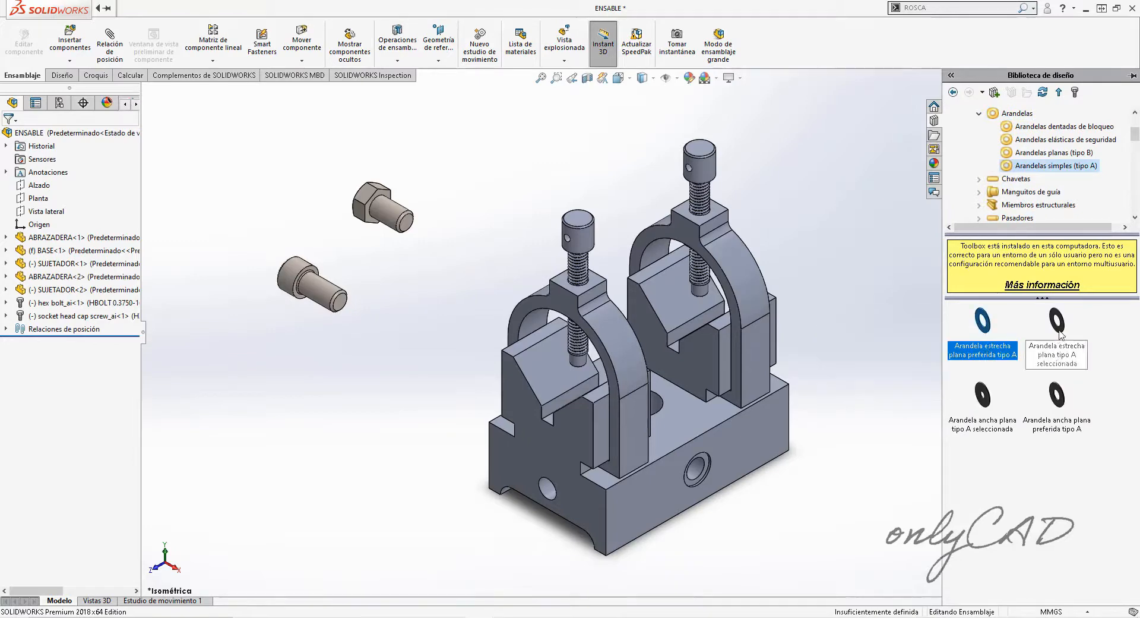
{"action": "left_click_drag", "start_coordinate": [1043, 335], "coordinate": [518, 306]}
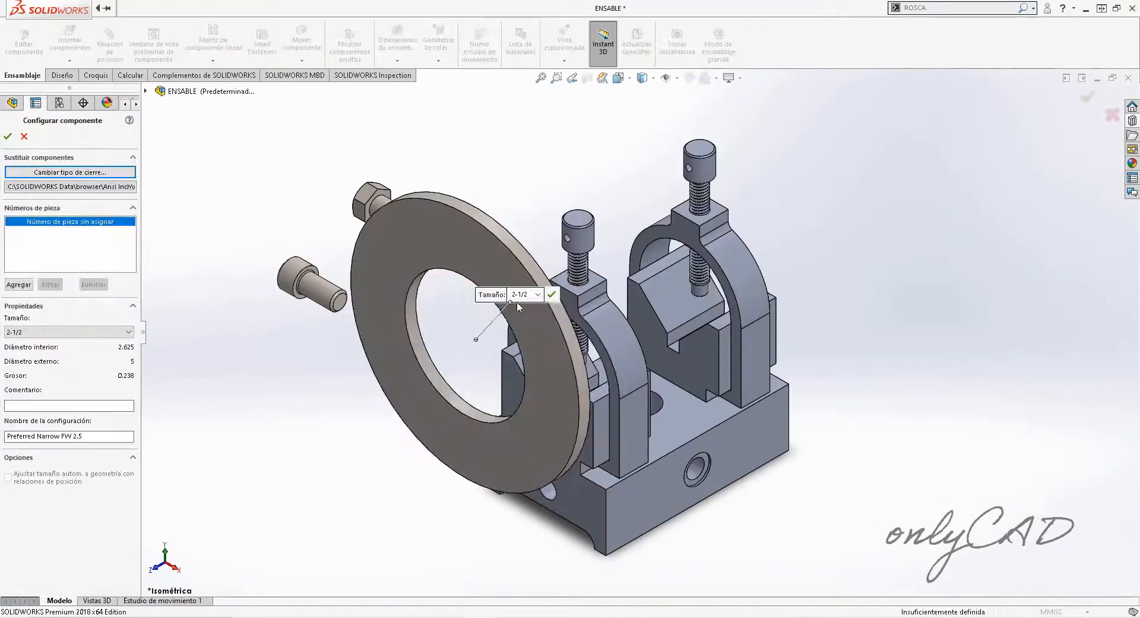
{"action": "left_click", "coordinate": [81, 333]}
{"action": "left_click", "coordinate": [30, 458]}
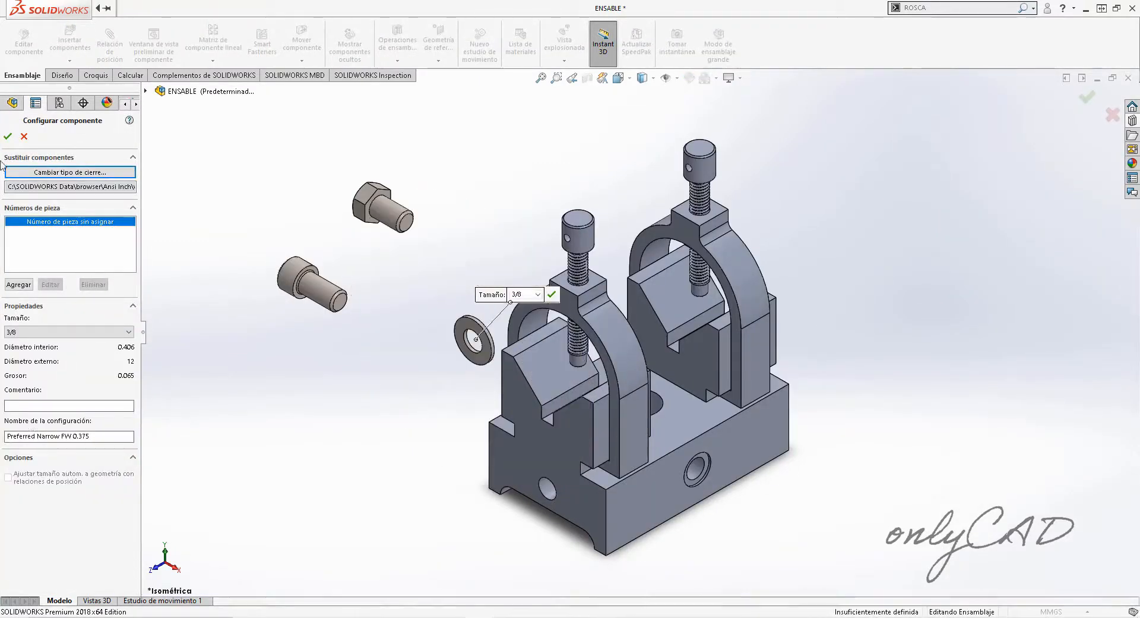
{"action": "left_click", "coordinate": [7, 136]}
{"action": "key", "text": "Escape"}
- Mate the washer to the hex bolt, concentric with it and coincident with the underside of its head
{"action": "left_click", "coordinate": [96, 40]}
{"action": "left_click", "coordinate": [456, 324]}
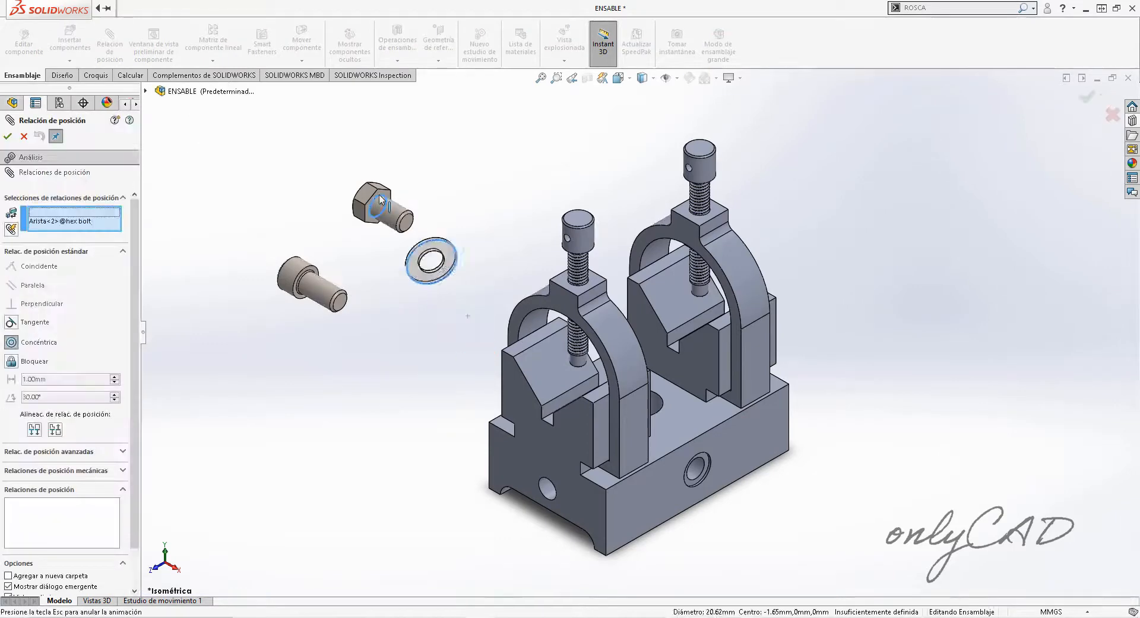
{"action": "left_click", "coordinate": [362, 170]}
{"action": "scroll", "coordinate": [336, 167], "scroll_direction": "down", "scroll_amount": 5}
{"action": "left_click", "coordinate": [440, 259]}
{"action": "left_click", "coordinate": [477, 255]}
{"action": "middle_click_drag", "start_coordinate": [440, 260], "coordinate": [410, 249]}
{"action": "left_click", "coordinate": [474, 228]}
- Add a coincident mate between the washer's free face and the near end face of BASE
{"action": "left_click", "coordinate": [466, 230]}
{"action": "scroll", "coordinate": [637, 335], "scroll_direction": "up", "scroll_amount": 5}
{"action": "left_click", "coordinate": [684, 561]}
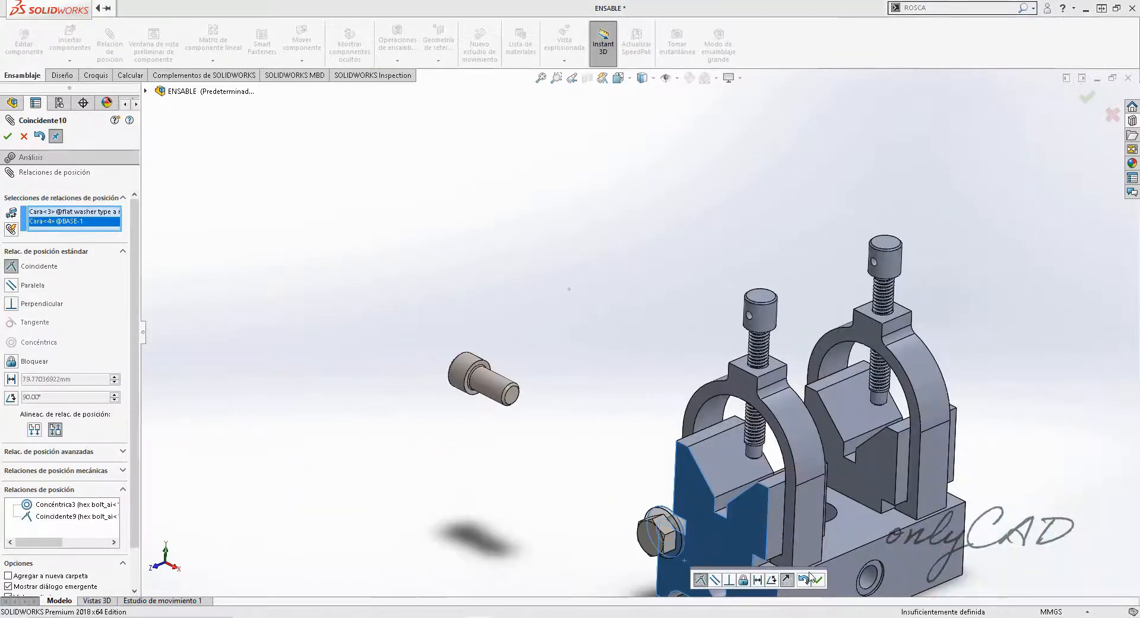
{"action": "left_click", "coordinate": [818, 579]}
- Add a concentric mate between the hex bolt and the hole in the near end face of BASE
{"action": "scroll", "coordinate": [819, 576], "scroll_direction": "up", "scroll_amount": 5}
{"action": "left_click", "coordinate": [552, 505]}
{"action": "left_click", "coordinate": [695, 532]}
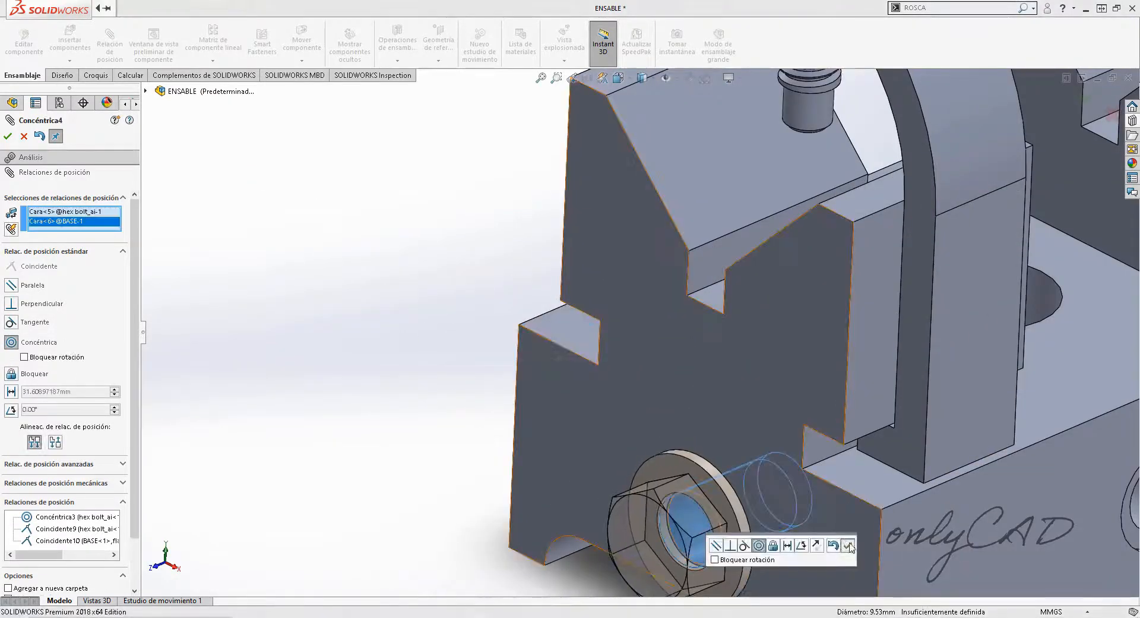
{"action": "left_click", "coordinate": [848, 544]}
{"action": "scroll", "coordinate": [639, 331], "scroll_direction": "up", "scroll_amount": 7}
{"action": "left_click", "coordinate": [8, 136]}
{"action": "scroll", "coordinate": [645, 378], "scroll_direction": "down", "scroll_amount": 6}
- Copy the mounted hex bolt together with its washer and paste a second set into the assembly
{"action": "left_click", "coordinate": [646, 378]}
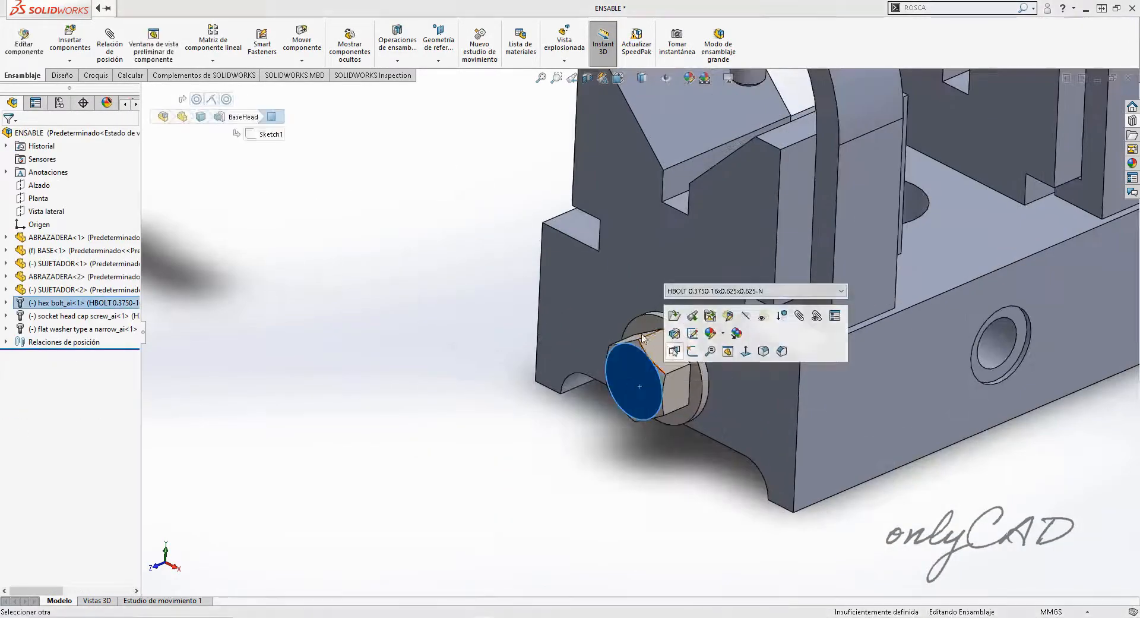
{"action": "left_click", "coordinate": [692, 363]}
{"action": "left_click", "coordinate": [72, 303], "text": "ctrl"}
{"action": "left_click", "coordinate": [73, 329]}
{"action": "left_click", "coordinate": [73, 303], "text": "ctrl"}
{"action": "key", "text": "ctrl+c"}
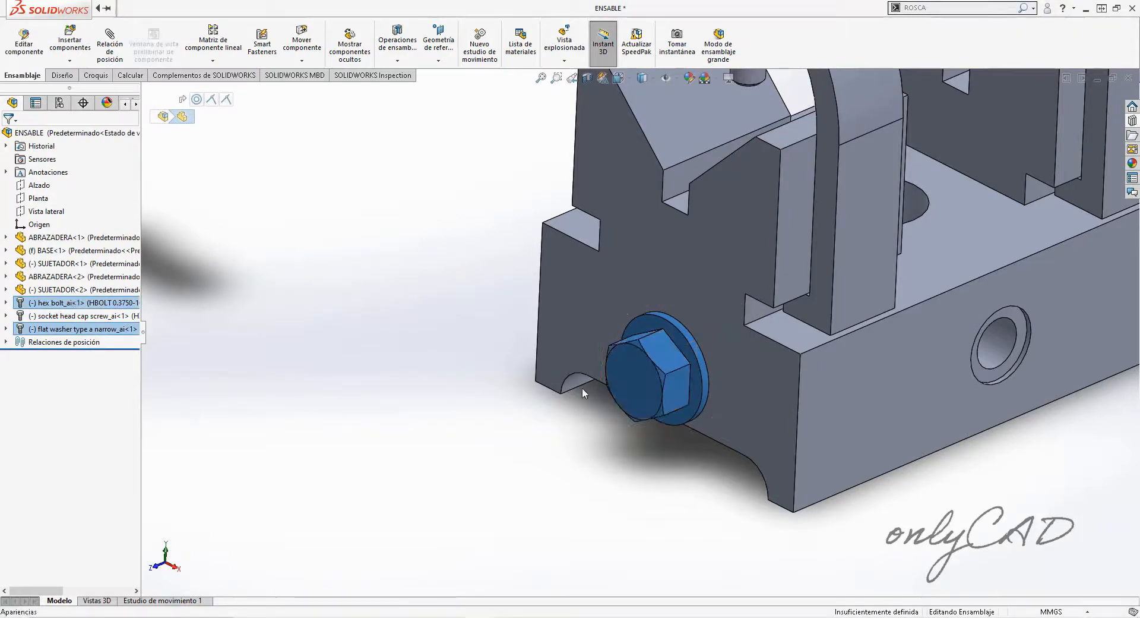
{"action": "key", "text": "ctrl+v"}
- Add a coincident mate between the copied washer's face and the opposite end face of BASE
{"action": "key", "text": "f"}
{"action": "left_click", "coordinate": [110, 44]}
{"action": "middle_click_drag", "start_coordinate": [368, 402], "coordinate": [332, 386]}
{"action": "scroll", "coordinate": [448, 371], "scroll_direction": "down", "scroll_amount": 4}
{"action": "left_click", "coordinate": [447, 366]}
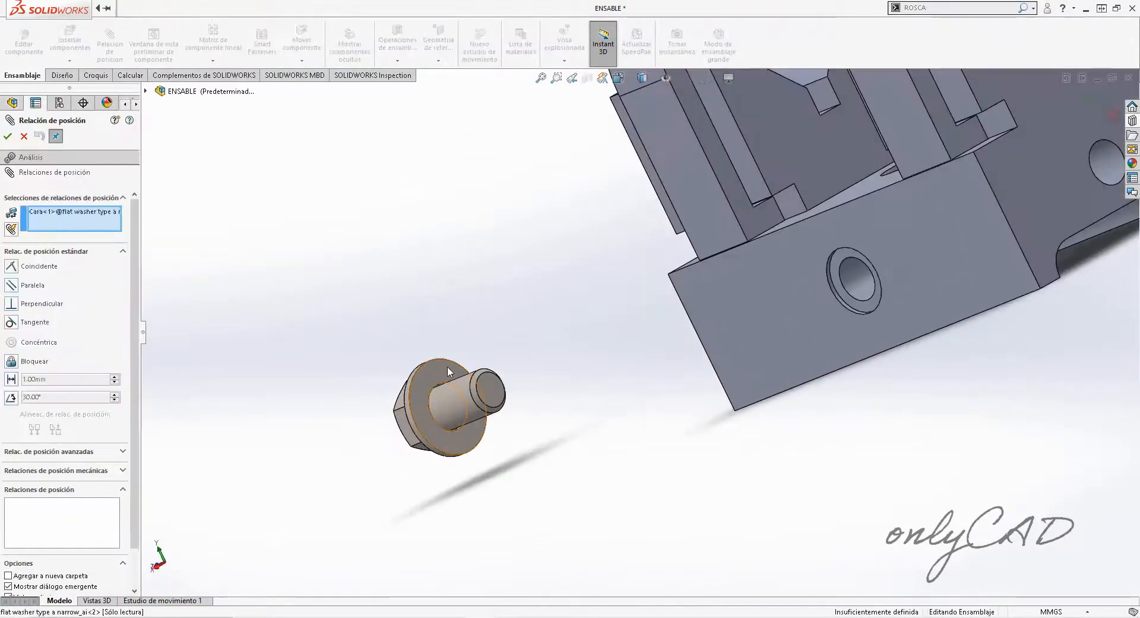
{"action": "left_click", "coordinate": [1028, 196]}
{"action": "left_click", "coordinate": [1125, 182]}
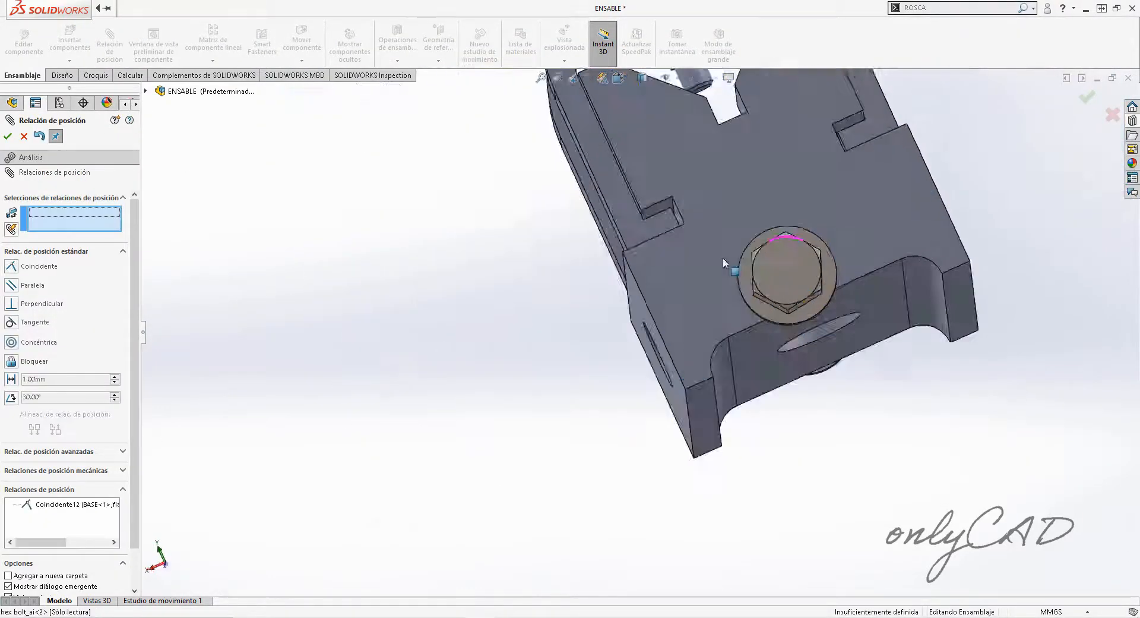
{"action": "left_click", "coordinate": [8, 136]}
- Add a concentric mate between the copied hex bolt and the hole in the opposite end of BASE
{"action": "scroll", "coordinate": [818, 269], "scroll_direction": "down", "scroll_amount": 4}
{"action": "left_click", "coordinate": [817, 268]}
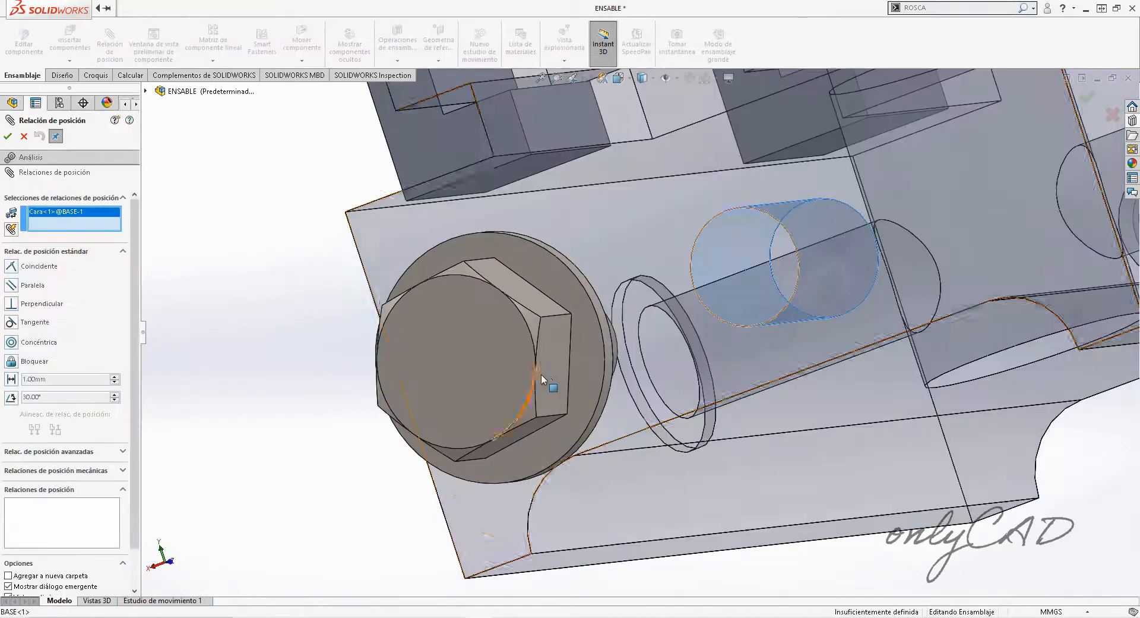
{"action": "scroll", "coordinate": [588, 351], "scroll_direction": "down", "scroll_amount": 5}
{"action": "left_click", "coordinate": [635, 330]}
{"action": "scroll", "coordinate": [637, 330], "scroll_direction": "up", "scroll_amount": 8}
{"action": "left_click", "coordinate": [781, 304]}
{"action": "middle_click_drag", "start_coordinate": [403, 261], "coordinate": [554, 246]}
{"action": "scroll", "coordinate": [553, 246], "scroll_direction": "up", "scroll_amount": 5}
{"action": "key", "text": "Escape"}
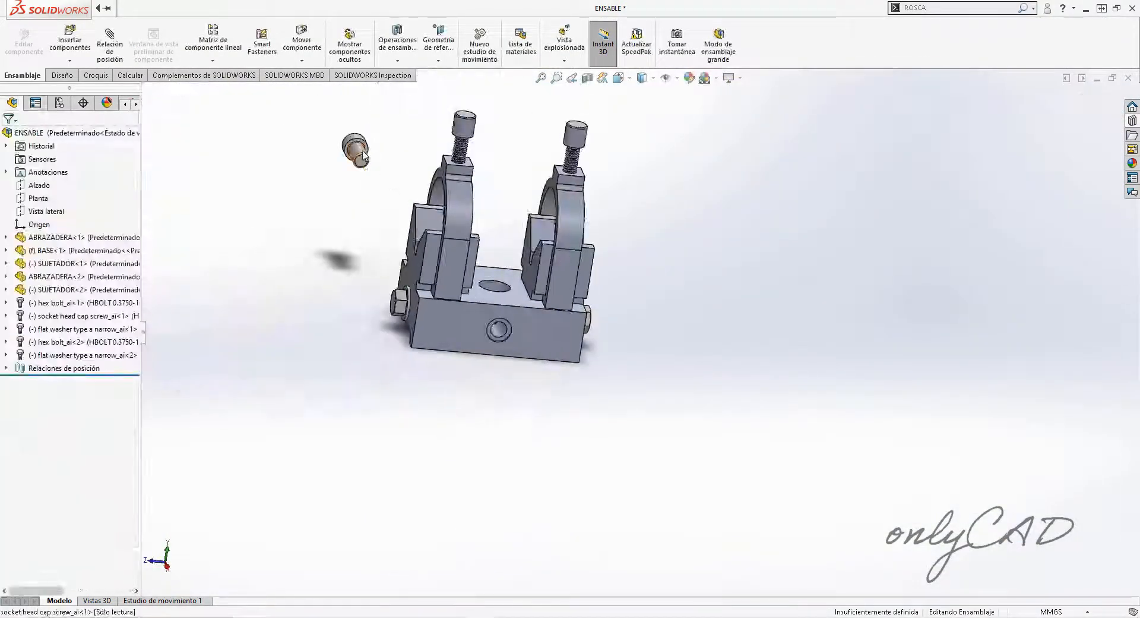
- Duplicate the socket head screw and mate one screw's head underside coincident with the counterbore face in BASE's long side
{"action": "left_click", "coordinate": [709, 241]}
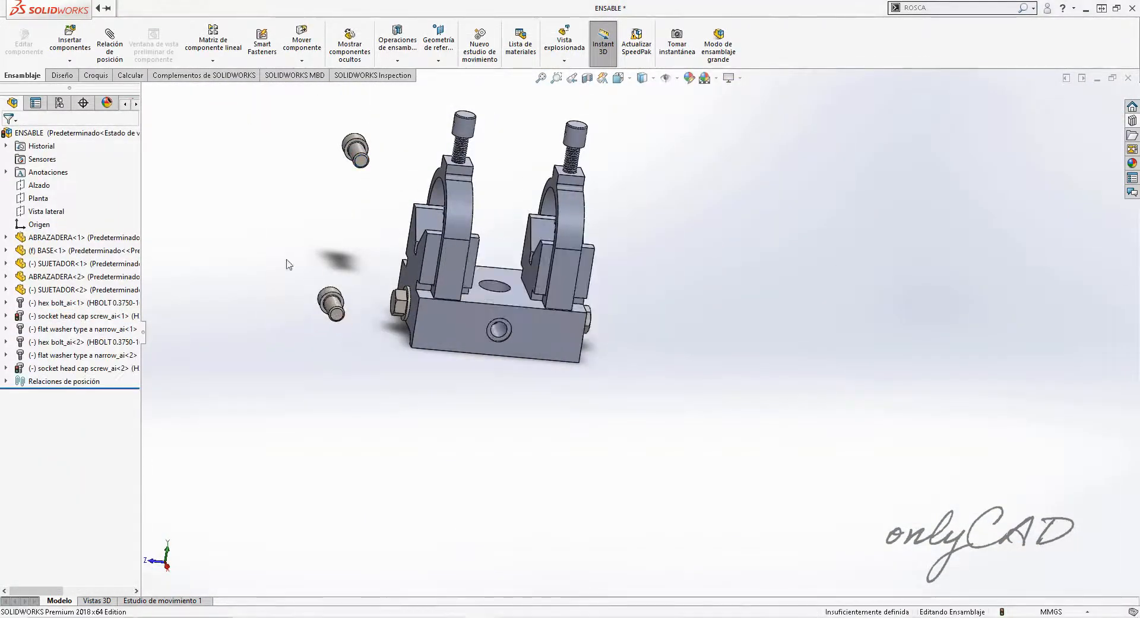
{"action": "scroll", "coordinate": [275, 333], "scroll_direction": "down", "scroll_amount": 5}
{"action": "left_click", "coordinate": [109, 45]}
{"action": "scroll", "coordinate": [416, 216], "scroll_direction": "down", "scroll_amount": 6}
{"action": "left_click", "coordinate": [544, 305]}
{"action": "scroll", "coordinate": [505, 308], "scroll_direction": "up", "scroll_amount": 6}
{"action": "scroll", "coordinate": [1060, 416], "scroll_direction": "down", "scroll_amount": 8}
{"action": "left_click", "coordinate": [832, 380]}
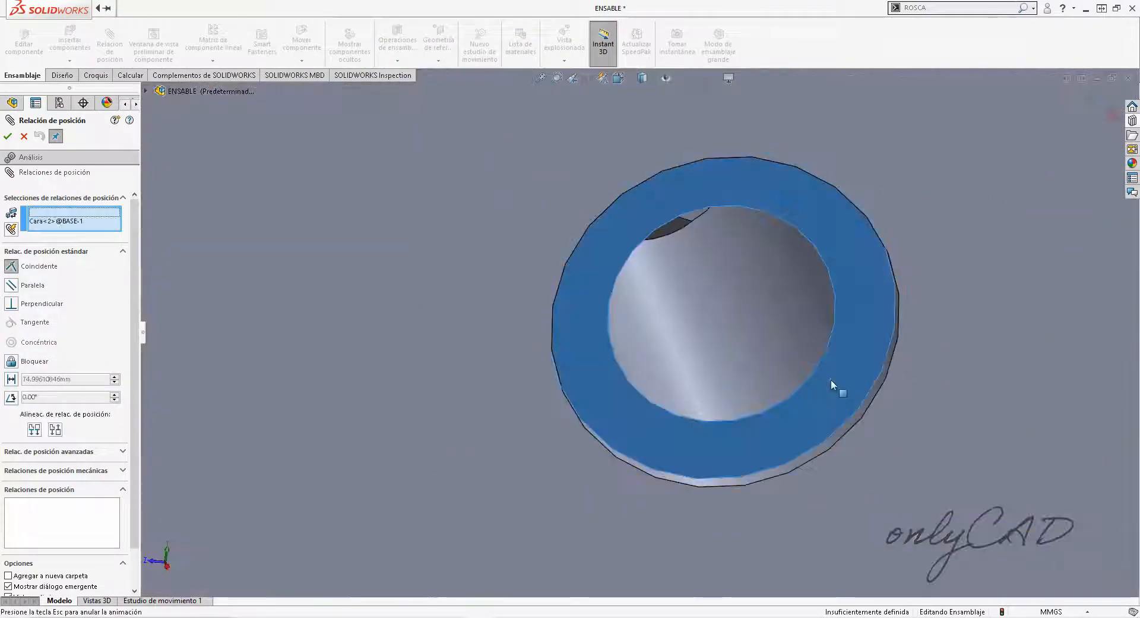
{"action": "scroll", "coordinate": [831, 379], "scroll_direction": "up", "scroll_amount": 8}
{"action": "right_click", "coordinate": [831, 380]}
- Add a concentric mate between that socket head screw and the counterbored side hole of BASE
{"action": "scroll", "coordinate": [351, 333], "scroll_direction": "down", "scroll_amount": 6}
{"action": "left_click", "coordinate": [351, 333]}
{"action": "scroll", "coordinate": [350, 333], "scroll_direction": "up", "scroll_amount": 7}
{"action": "scroll", "coordinate": [872, 348], "scroll_direction": "down", "scroll_amount": 3}
{"action": "left_click", "coordinate": [801, 320]}
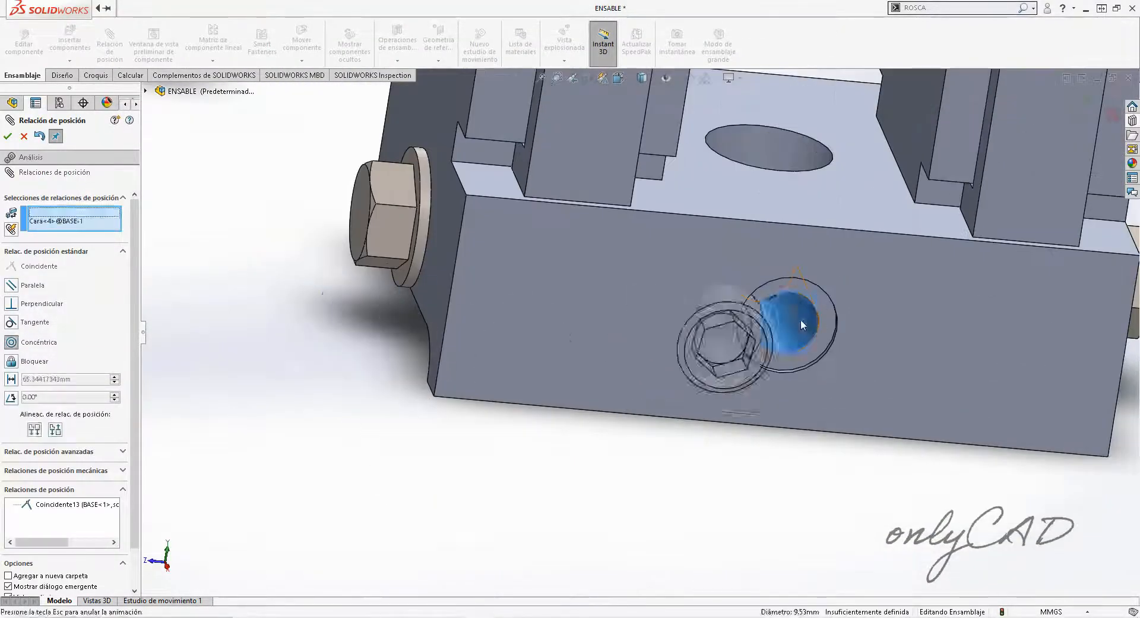
{"action": "right_click", "coordinate": [801, 320]}
- Mate the other socket head screw's head underside coincident with the counterbore face on the opposite long side of BASE
{"action": "scroll", "coordinate": [671, 270], "scroll_direction": "up", "scroll_amount": 6}
{"action": "scroll", "coordinate": [576, 297], "scroll_direction": "down", "scroll_amount": 8}
{"action": "left_click", "coordinate": [576, 297]}
{"action": "scroll", "coordinate": [638, 324], "scroll_direction": "up", "scroll_amount": 5}
{"action": "middle_click_drag", "start_coordinate": [631, 315], "coordinate": [657, 385]}
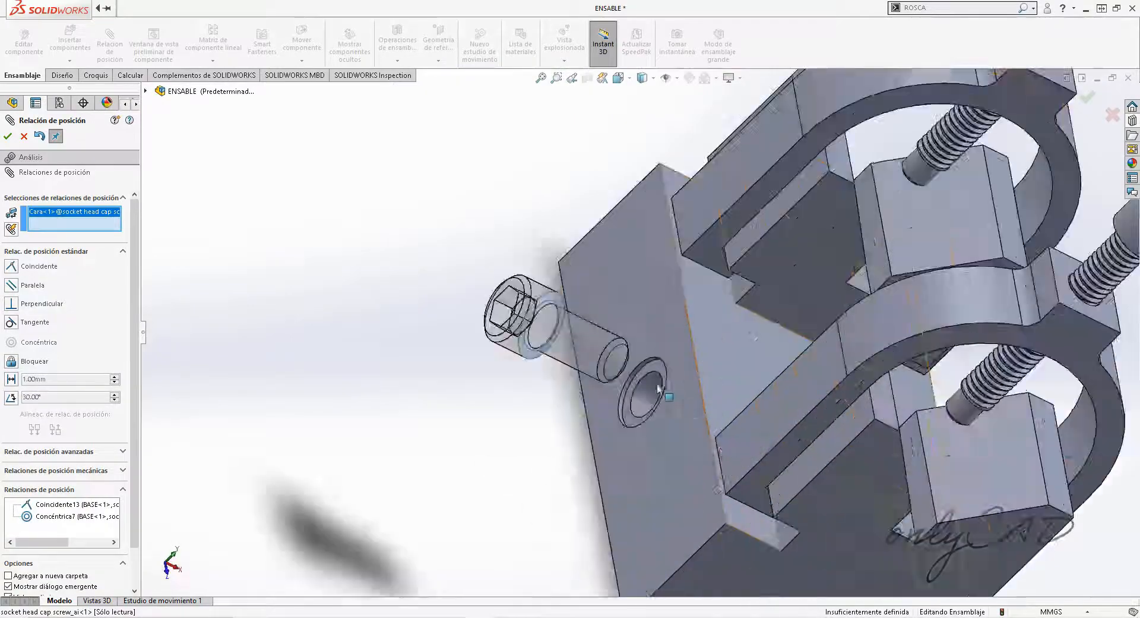
{"action": "scroll", "coordinate": [658, 384], "scroll_direction": "down", "scroll_amount": 6}
{"action": "left_click", "coordinate": [665, 314]}
{"action": "right_click", "coordinate": [665, 314]}
- Add a concentric mate between the other socket head screw and the hole in the opposite long side of BASE
{"action": "scroll", "coordinate": [617, 356], "scroll_direction": "up", "scroll_amount": 5}
{"action": "scroll", "coordinate": [597, 398], "scroll_direction": "down", "scroll_amount": 8}
{"action": "left_click", "coordinate": [695, 250]}
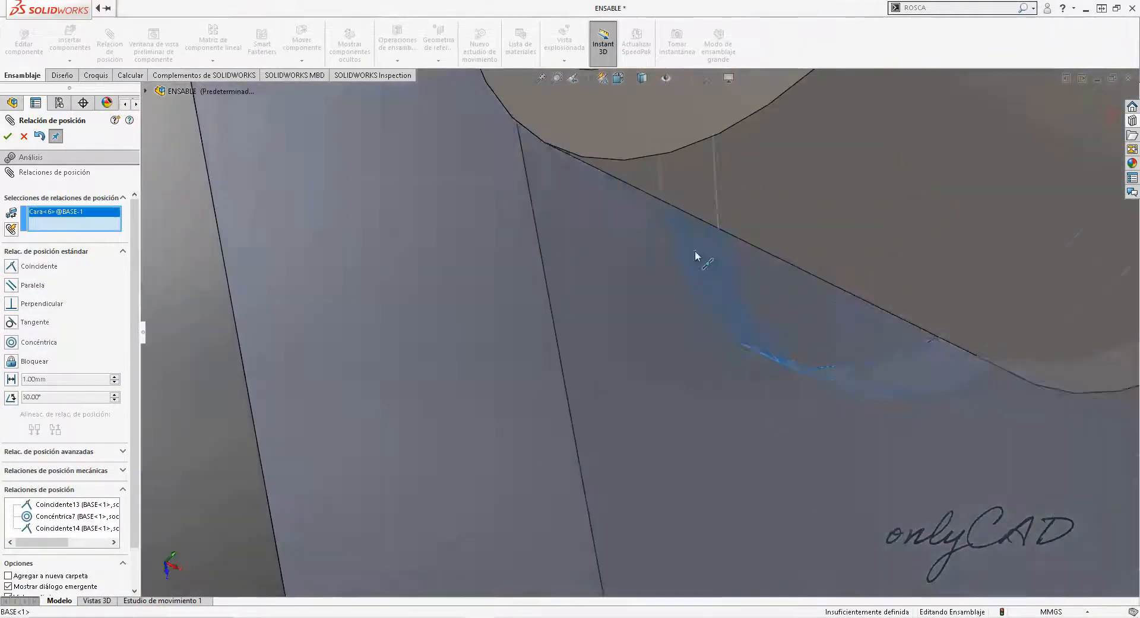
{"action": "scroll", "coordinate": [695, 250], "scroll_direction": "up", "scroll_amount": 5}
{"action": "left_click", "coordinate": [700, 275]}
{"action": "right_click", "coordinate": [700, 275]}
- Save the ENSABLE assembly together with its modified socket head screw part
{"action": "scroll", "coordinate": [633, 285], "scroll_direction": "up", "scroll_amount": 10}
{"action": "middle_click_drag", "start_coordinate": [514, 250], "coordinate": [607, 517]}
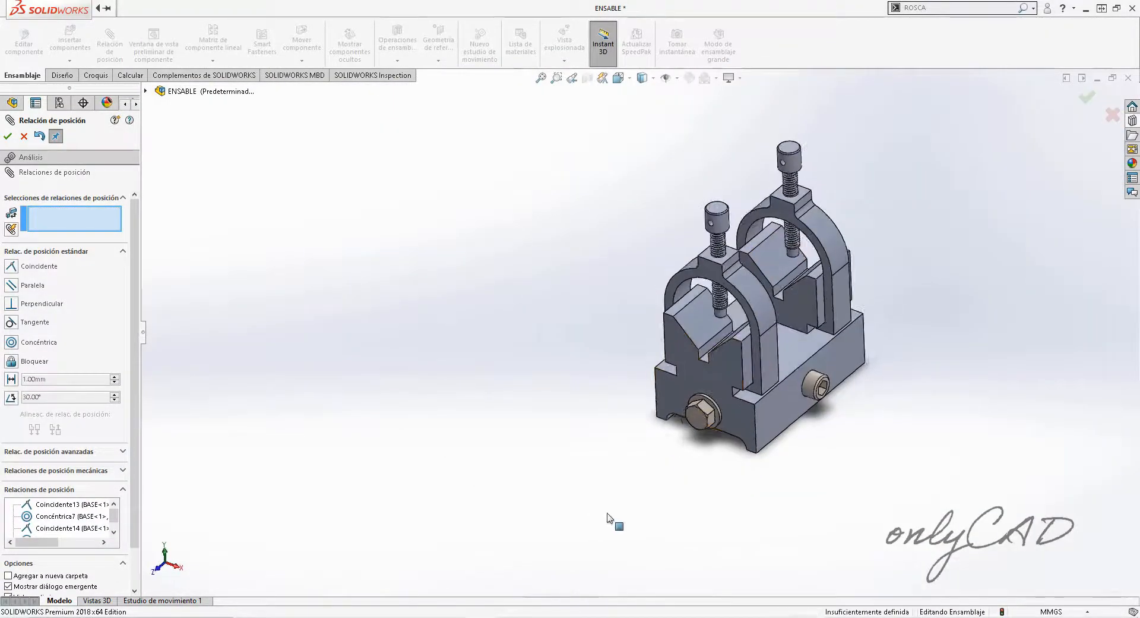
{"action": "key", "text": "space"}
{"action": "left_click", "coordinate": [504, 247]}
{"action": "key", "text": "Escape"}
{"action": "key", "text": "ctrl+s"}
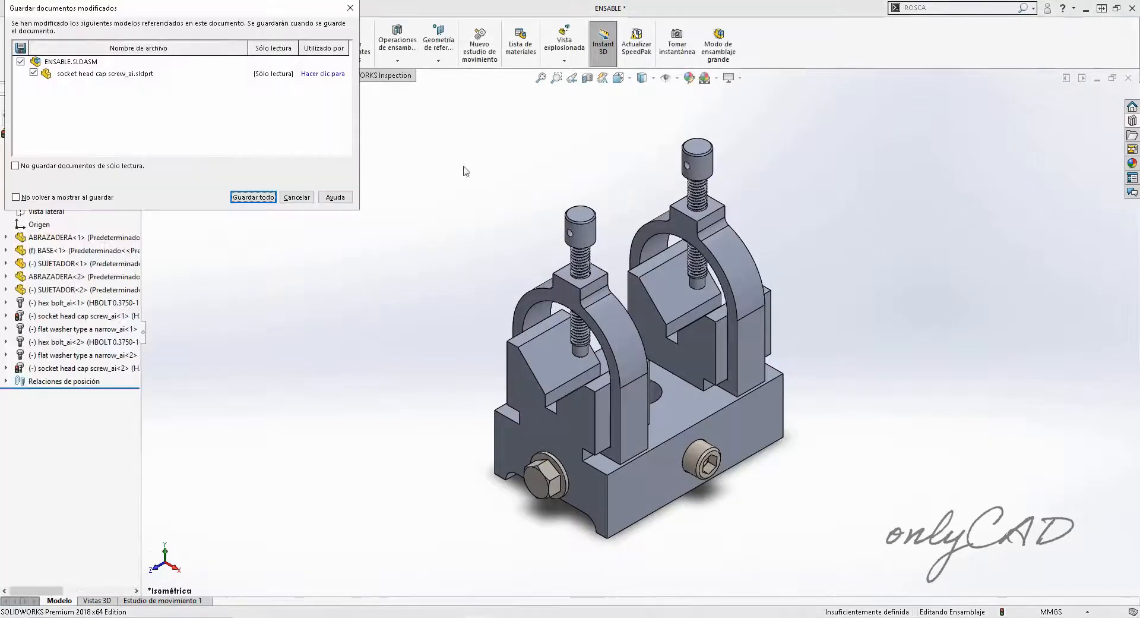
{"action": "key", "text": "Return"}
{"action": "left_click", "coordinate": [597, 309]}
{"action": "left_click", "coordinate": [596, 309]}
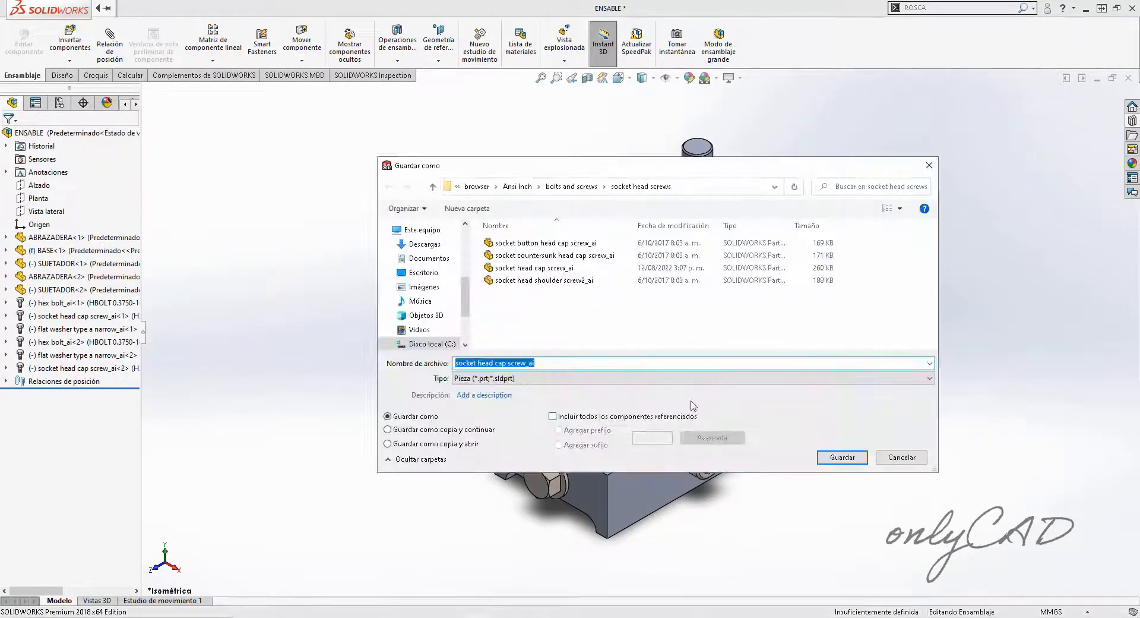
- Try to save the socket head screw part under its original name, socket head cap screw_ai, in the library folder
{"action": "left_click", "coordinate": [836, 457]}
{"action": "left_click", "coordinate": [634, 321]}
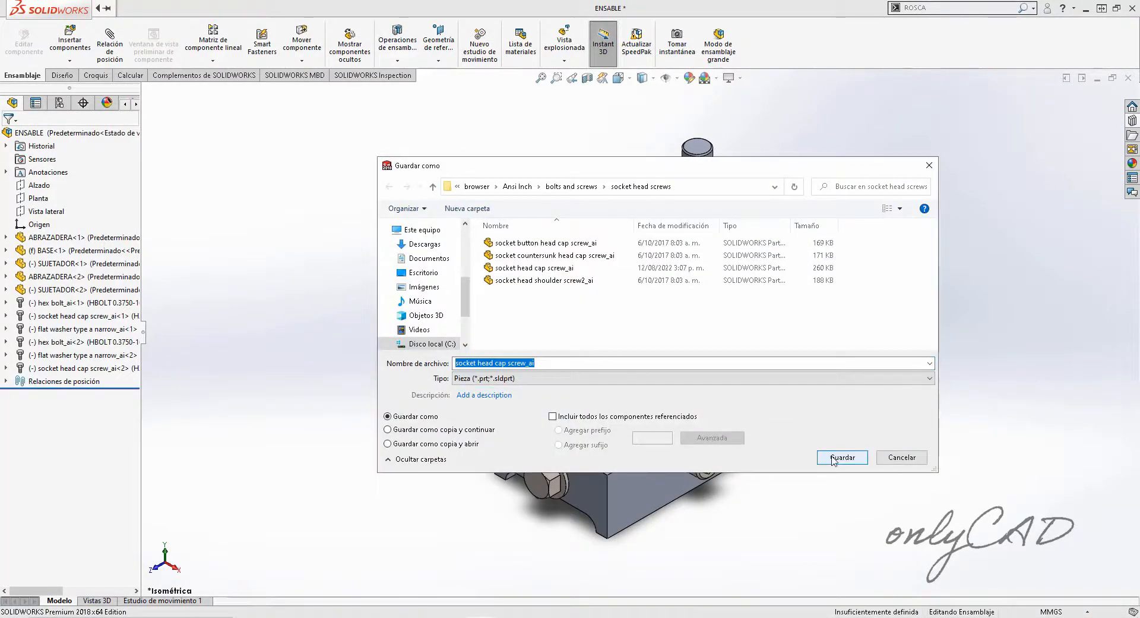
{"action": "left_click", "coordinate": [831, 460]}
{"action": "left_click", "coordinate": [593, 321]}
{"action": "left_click", "coordinate": [633, 319]}
- Save the socket head screw part under the new file name 2
{"action": "type", "text": "2"}
{"action": "key", "text": "Return"}
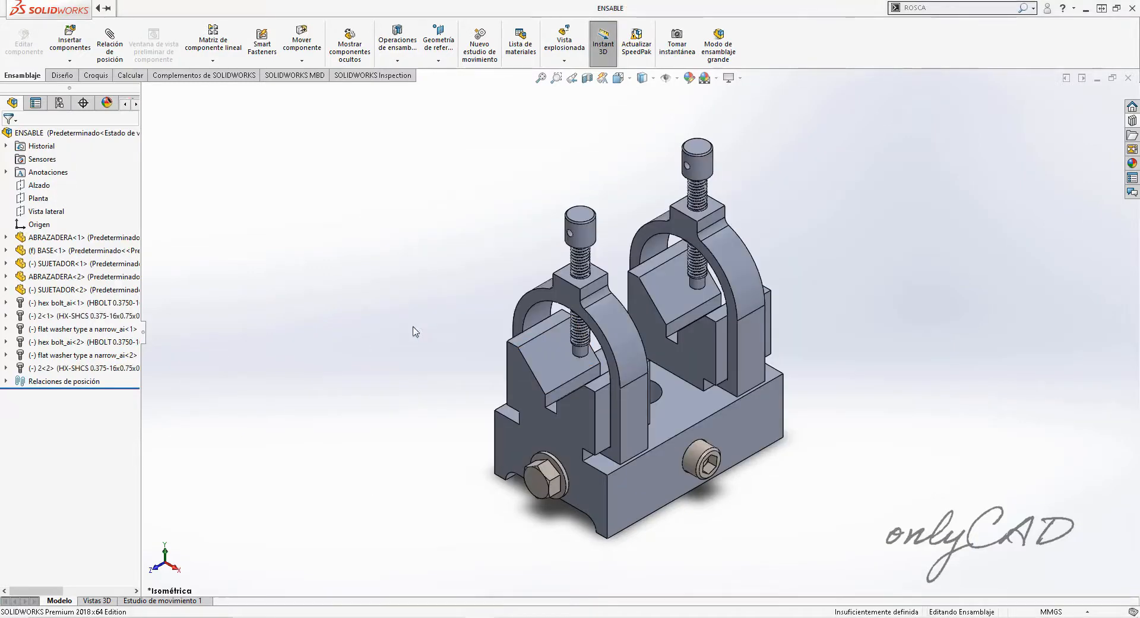